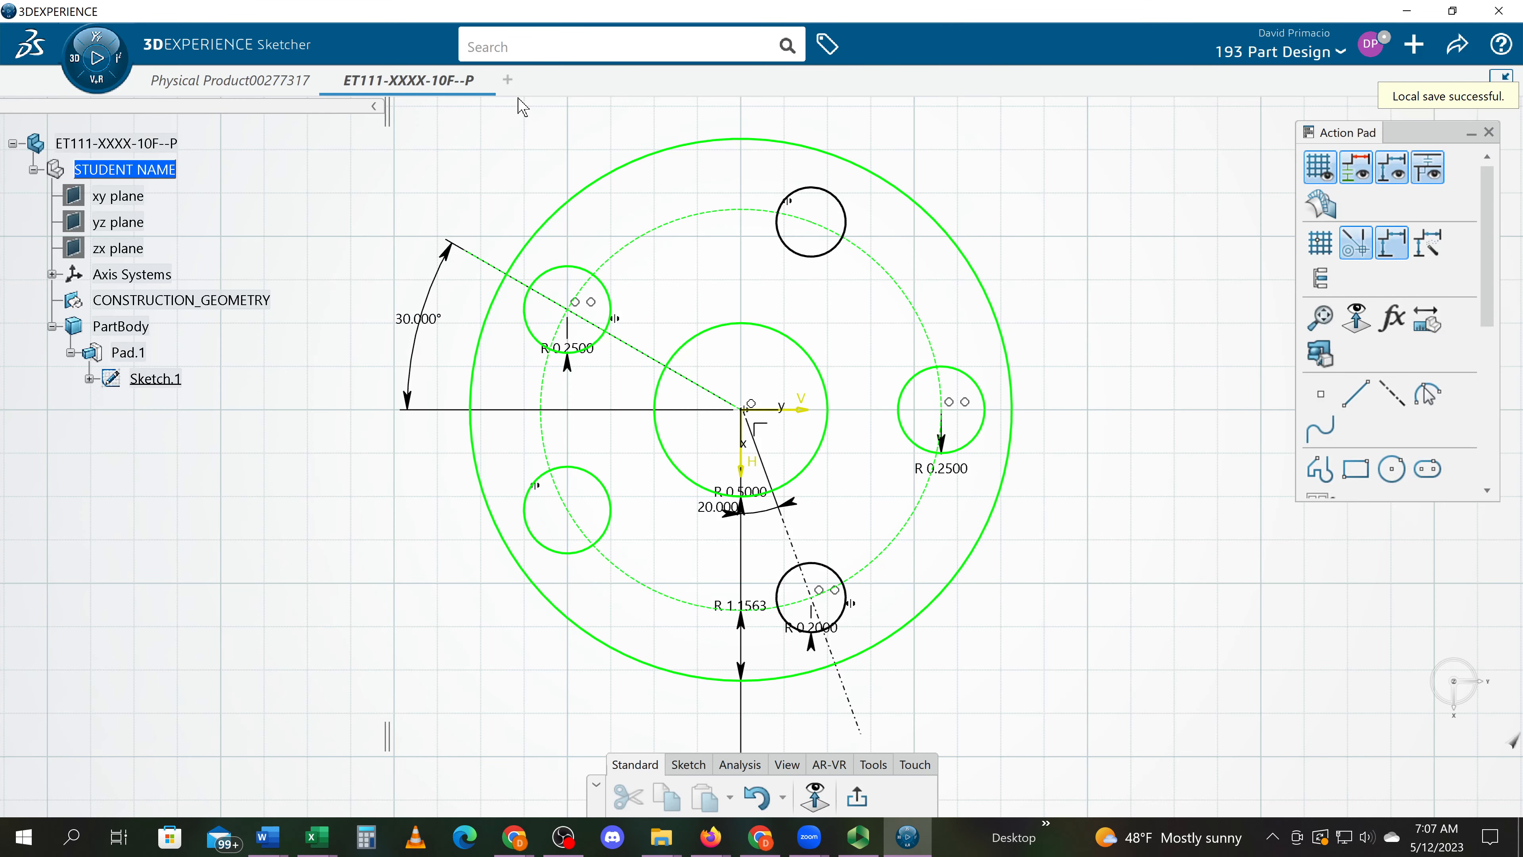
left_click(507, 80)
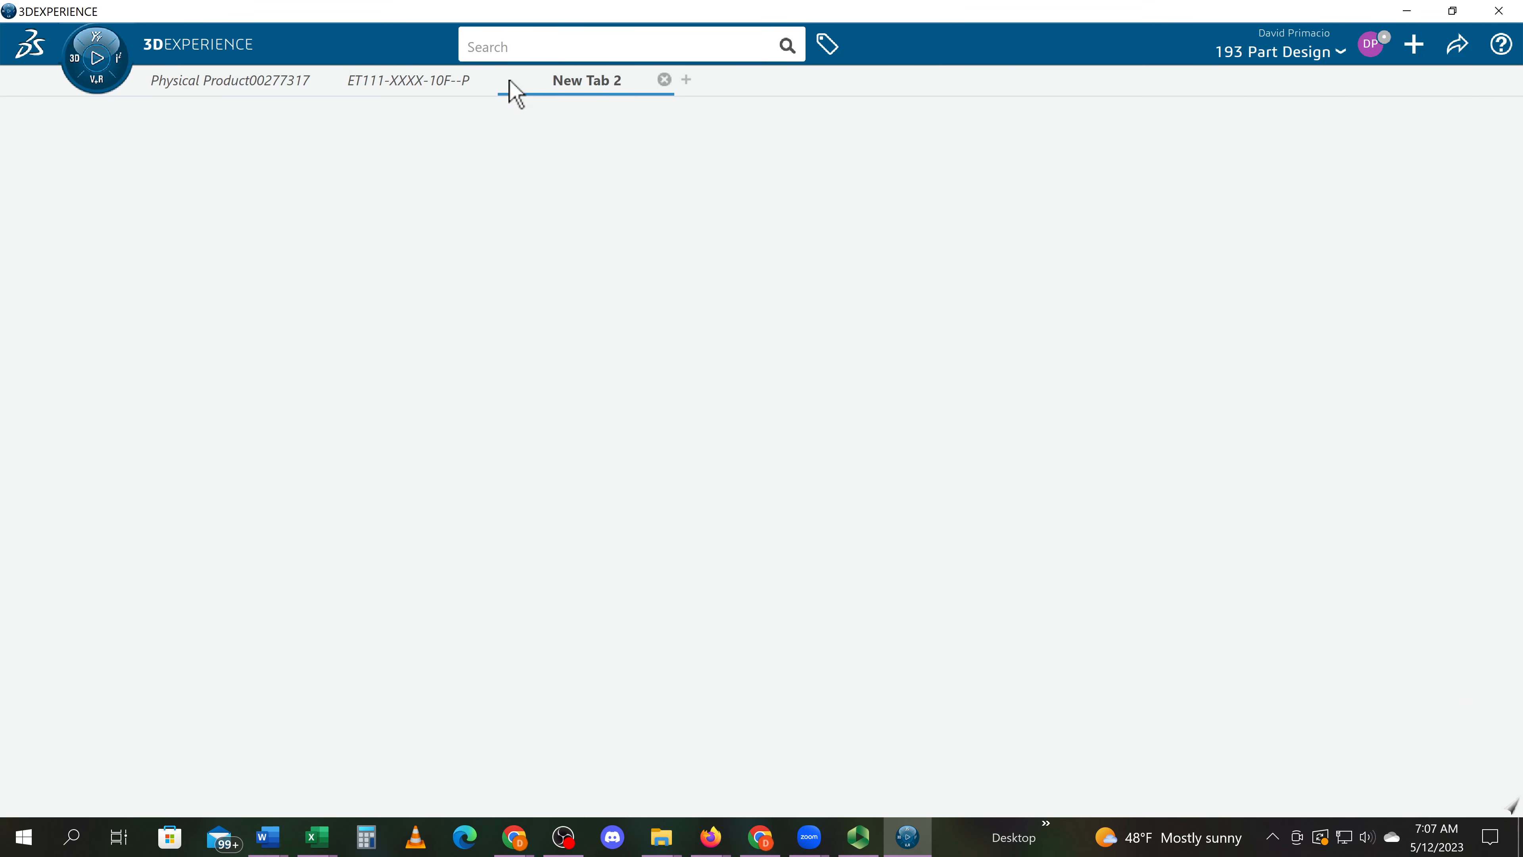
right_click(584, 85)
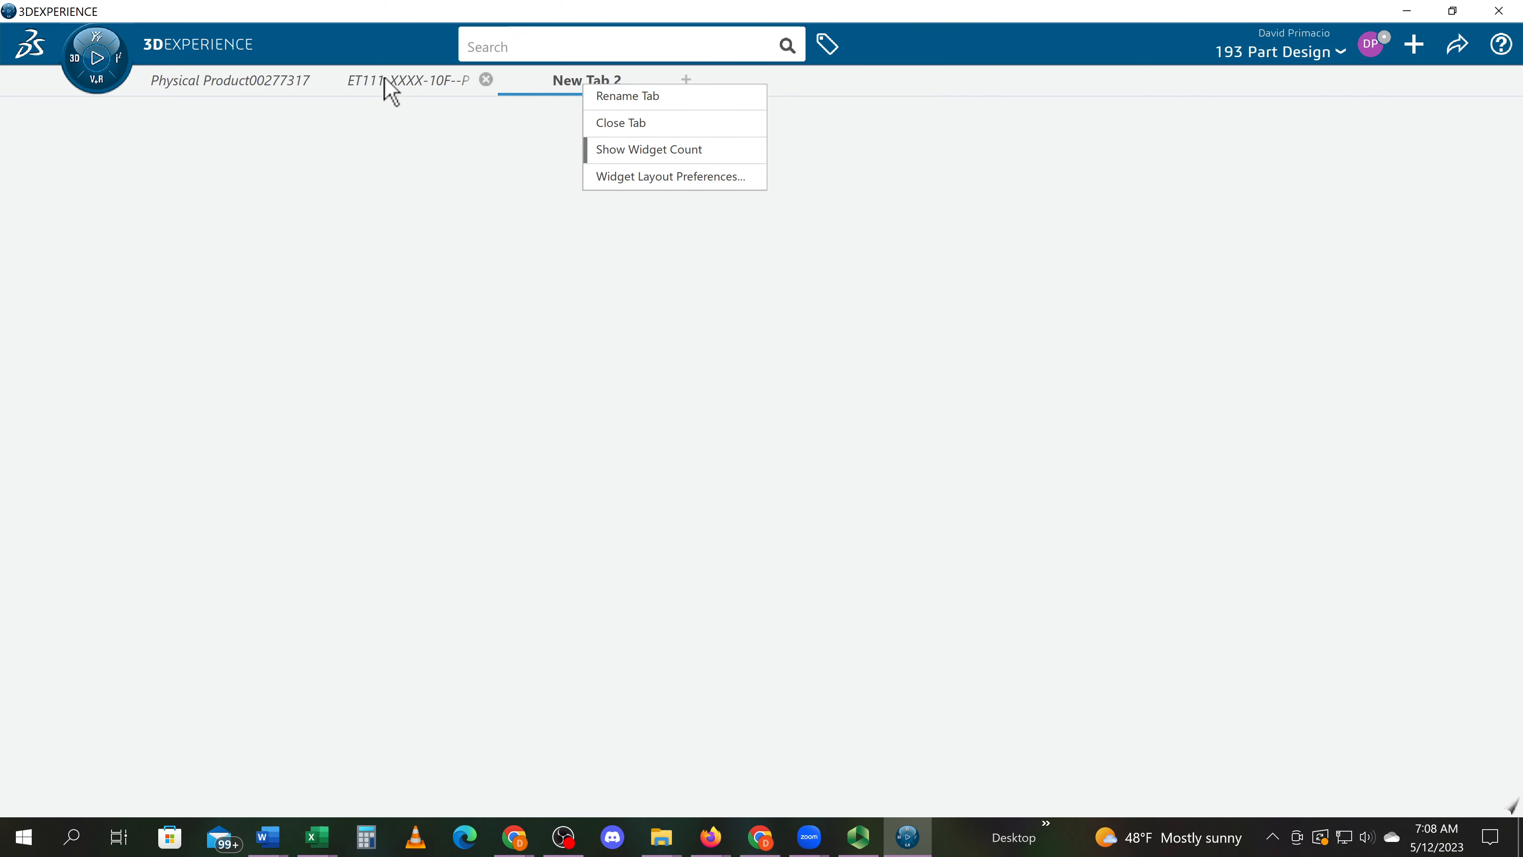
left_click(686, 79)
left_click(665, 80)
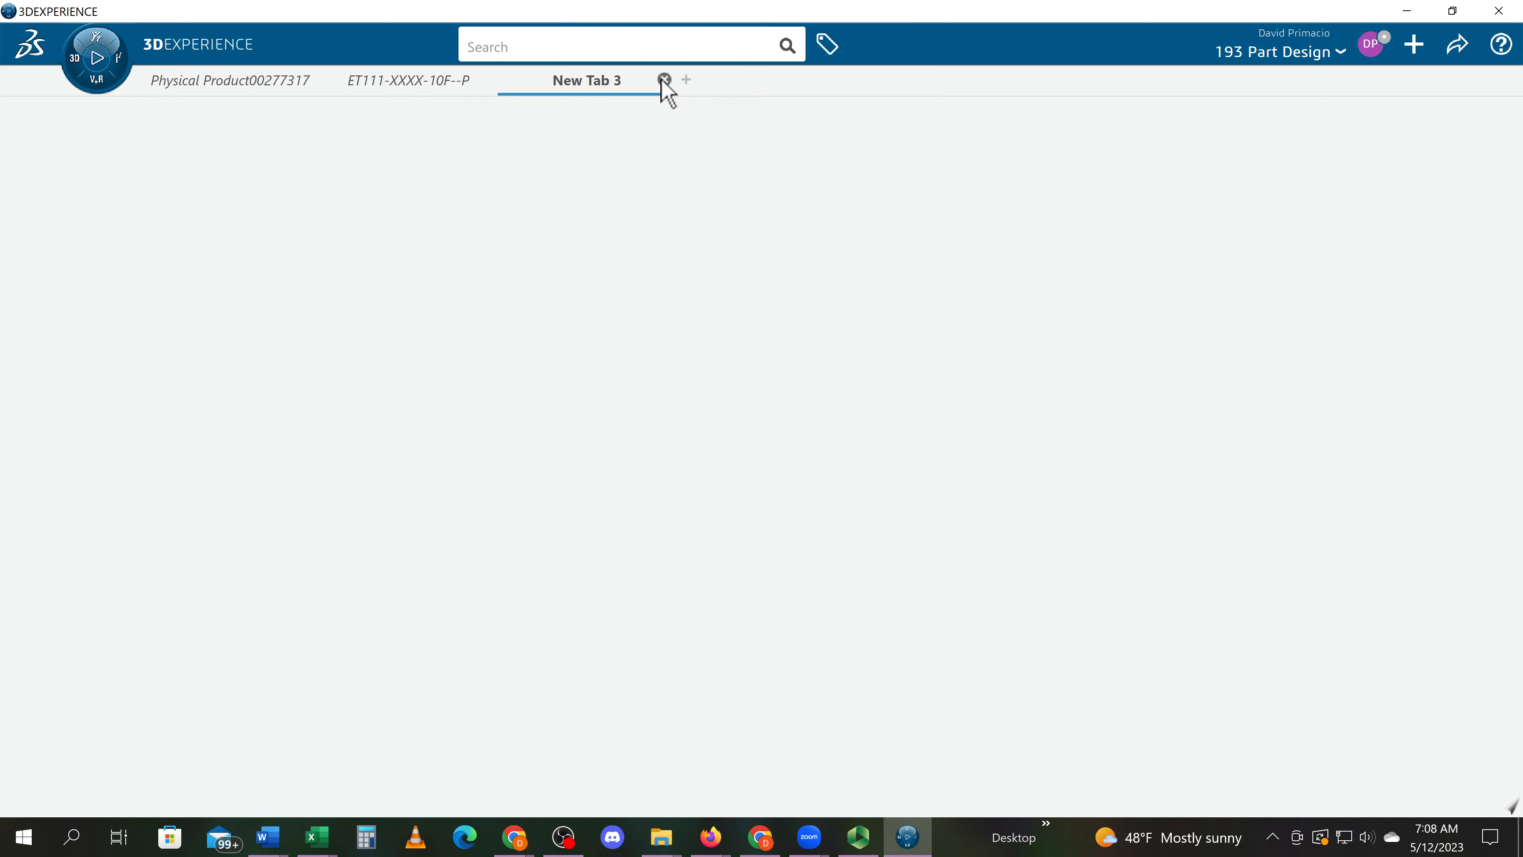
left_click(665, 80)
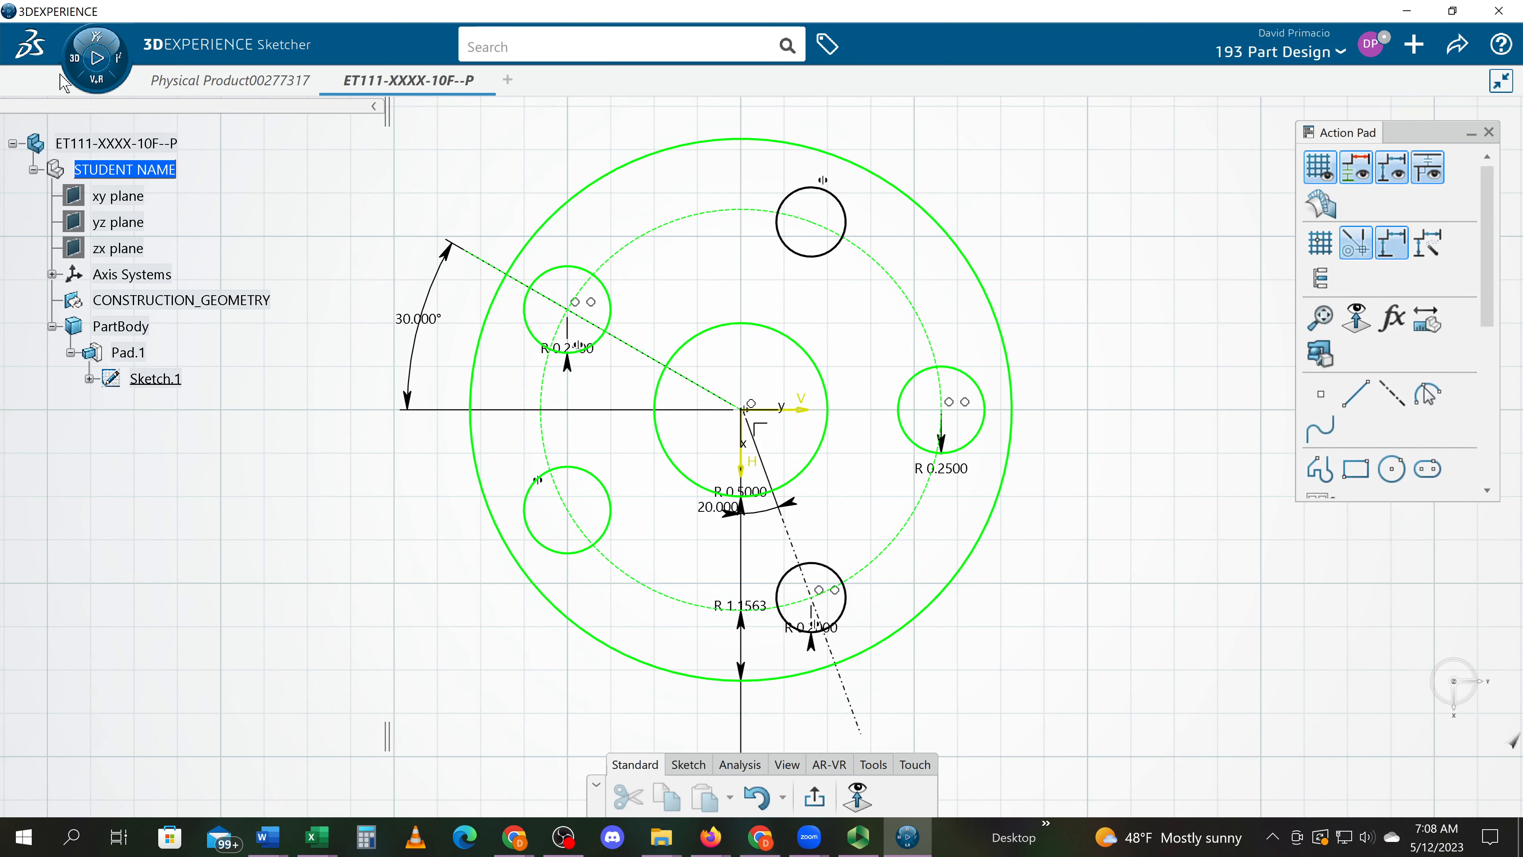
Leave the disc's sketch by switching from Sketcher to the Part Design app
left_click(75, 67)
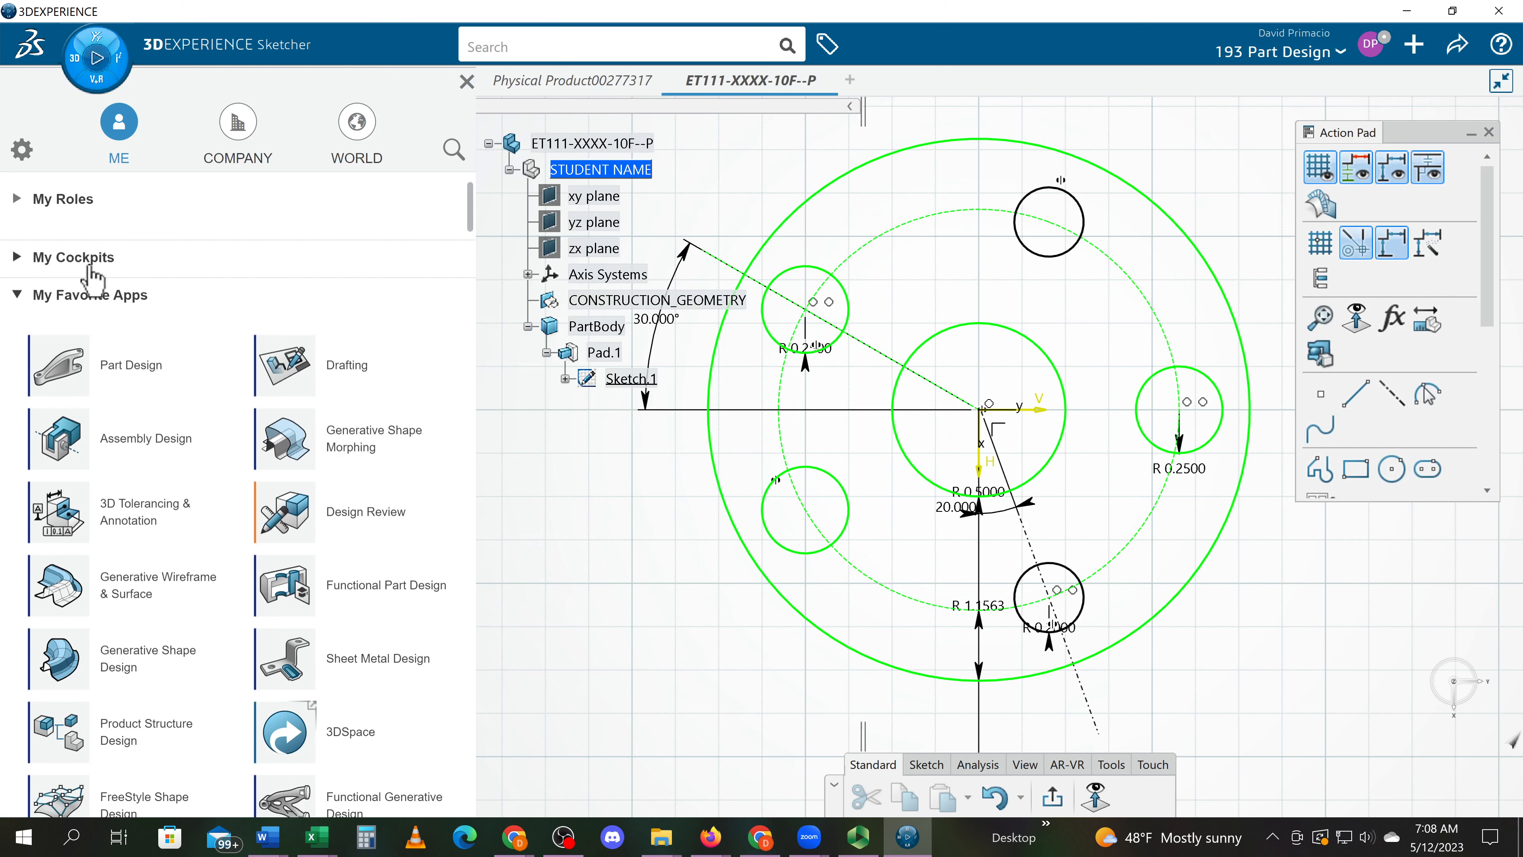
left_click(53, 377)
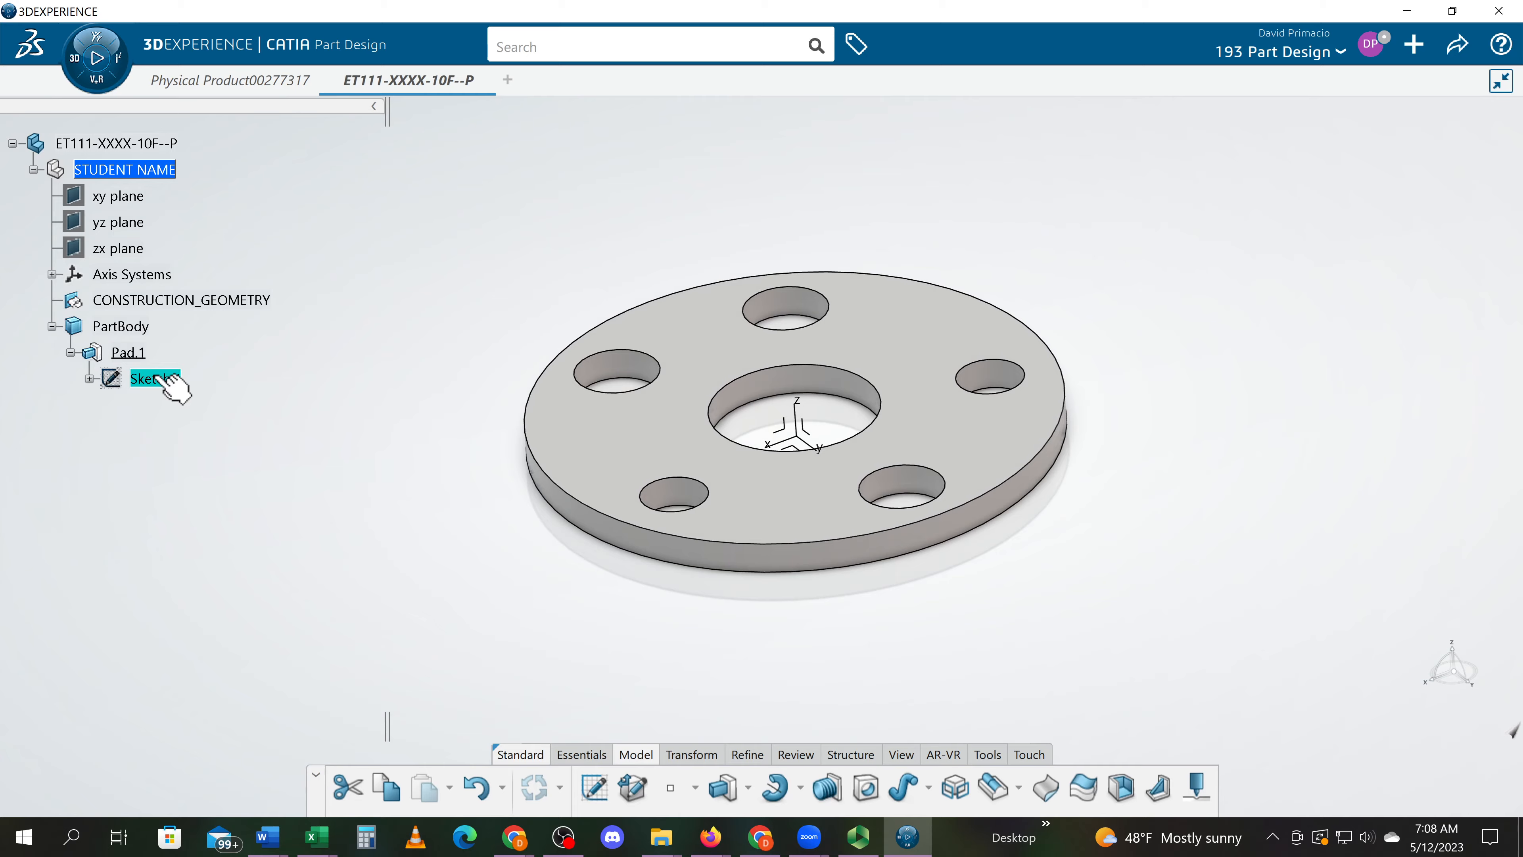
Reopen the disc's Sketch.1 from the specification tree and return to Part Design, practising both ways out of the sketch
double_click(154, 378)
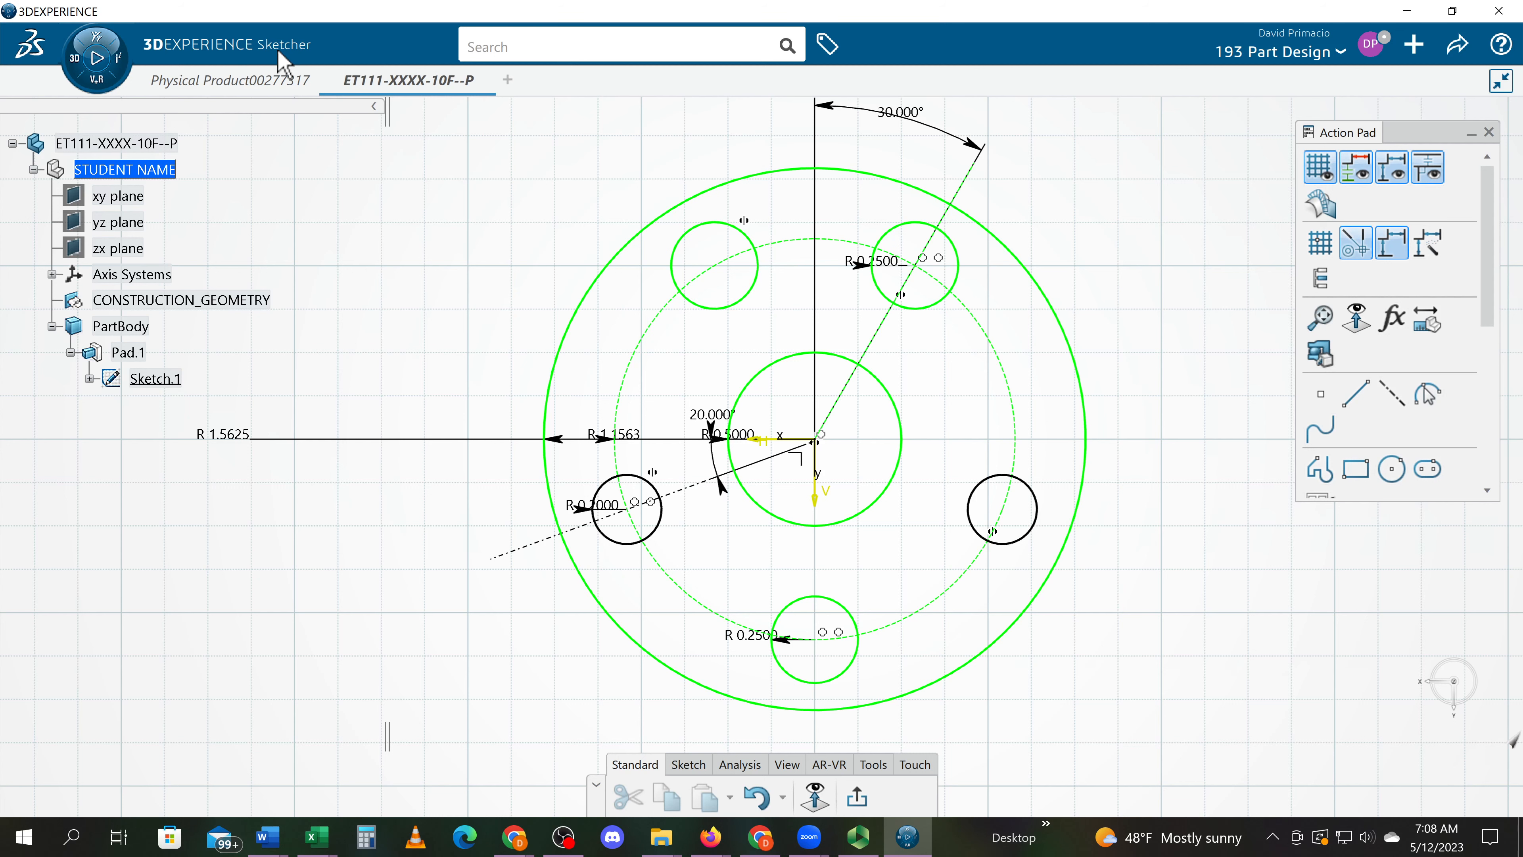
left_click(72, 66)
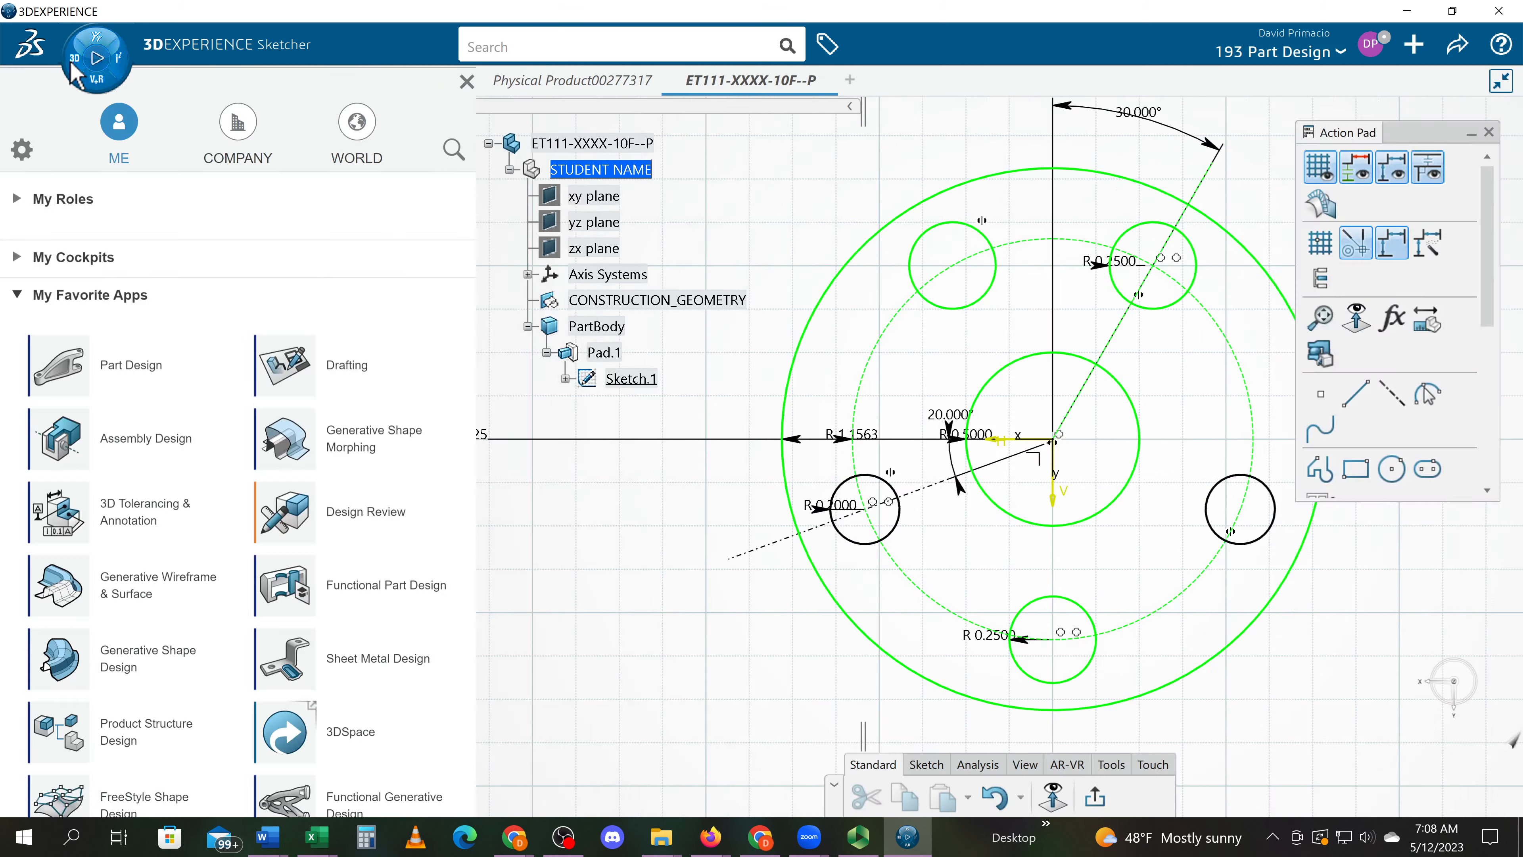
left_click(72, 367)
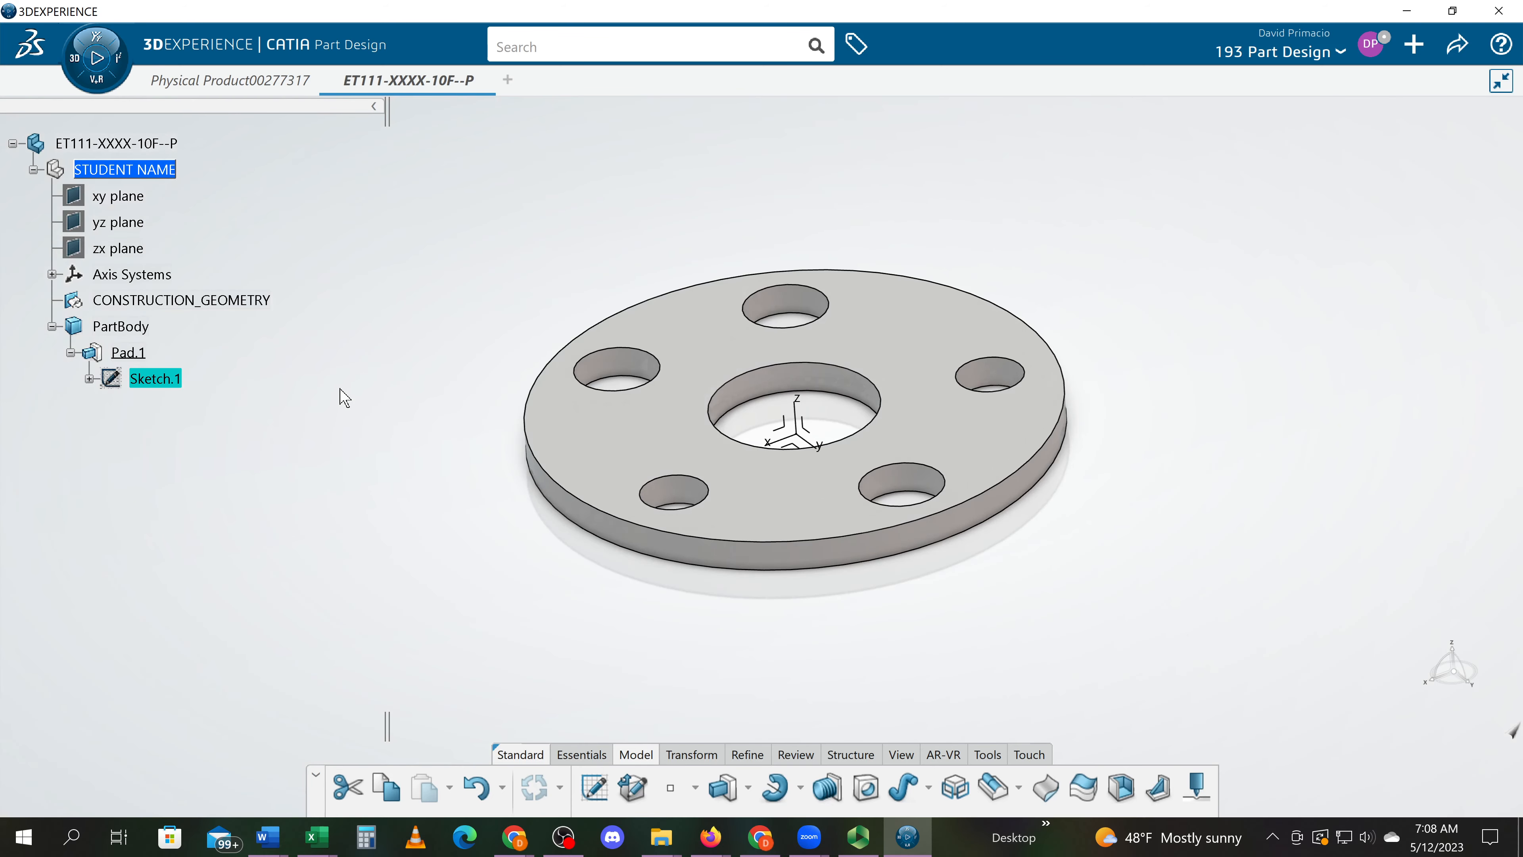
middle_click_drag(751, 626, 684, 630)
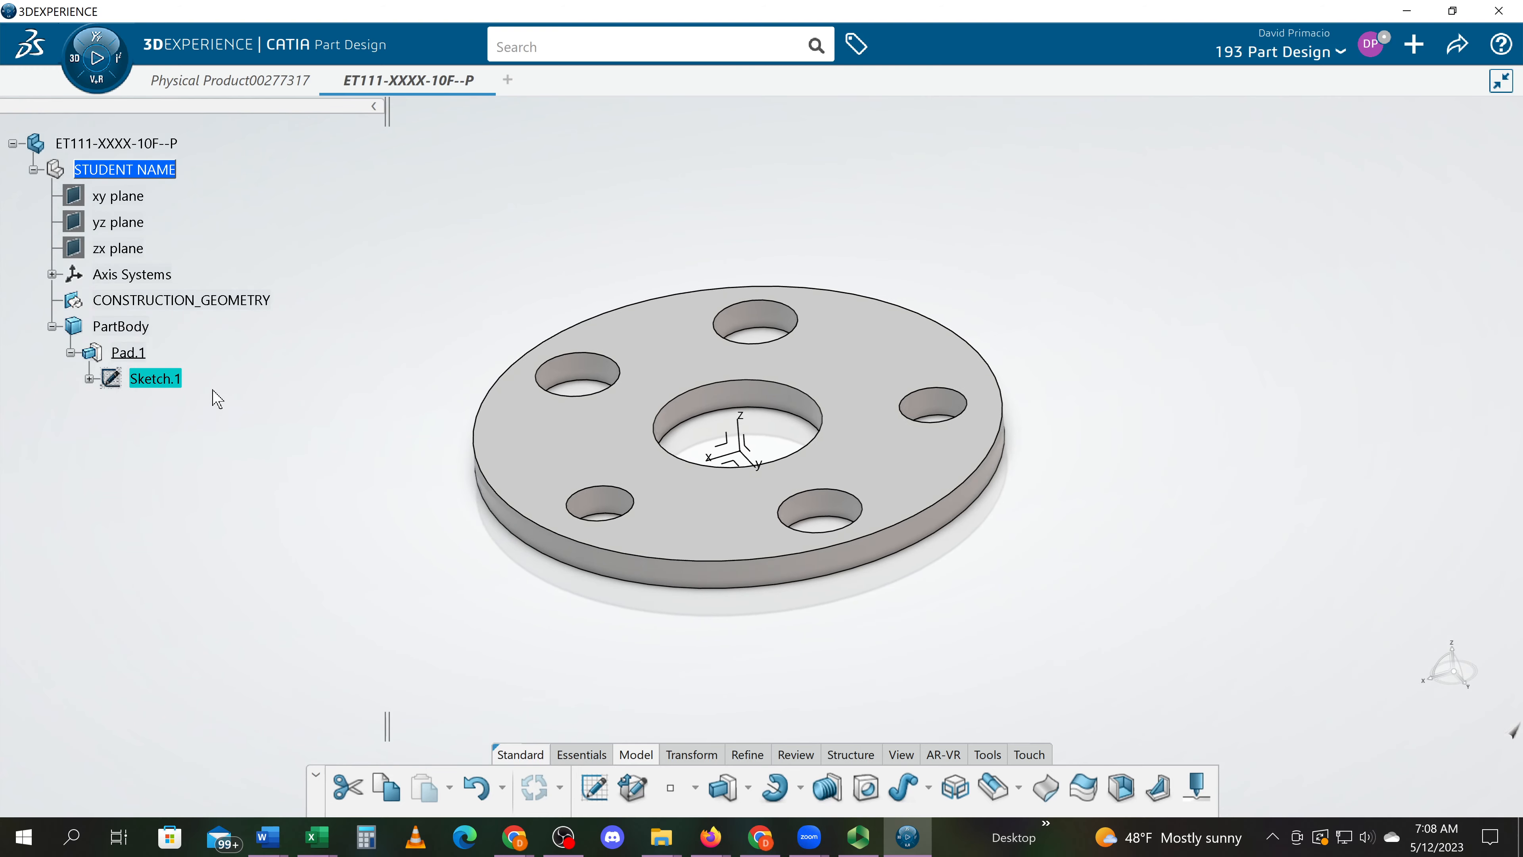
double_click(173, 378)
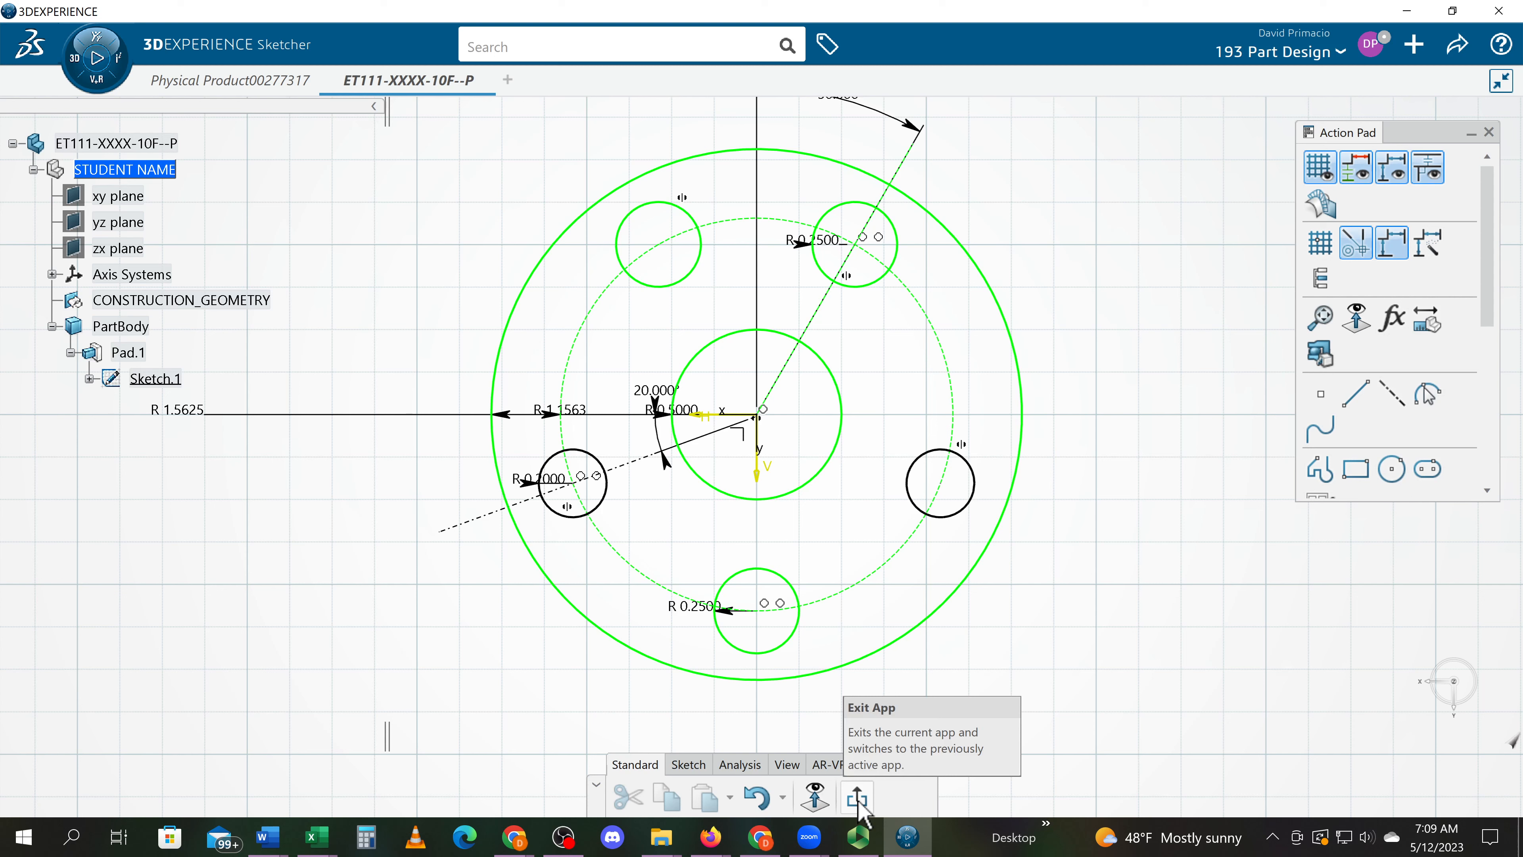
double_click(117, 328)
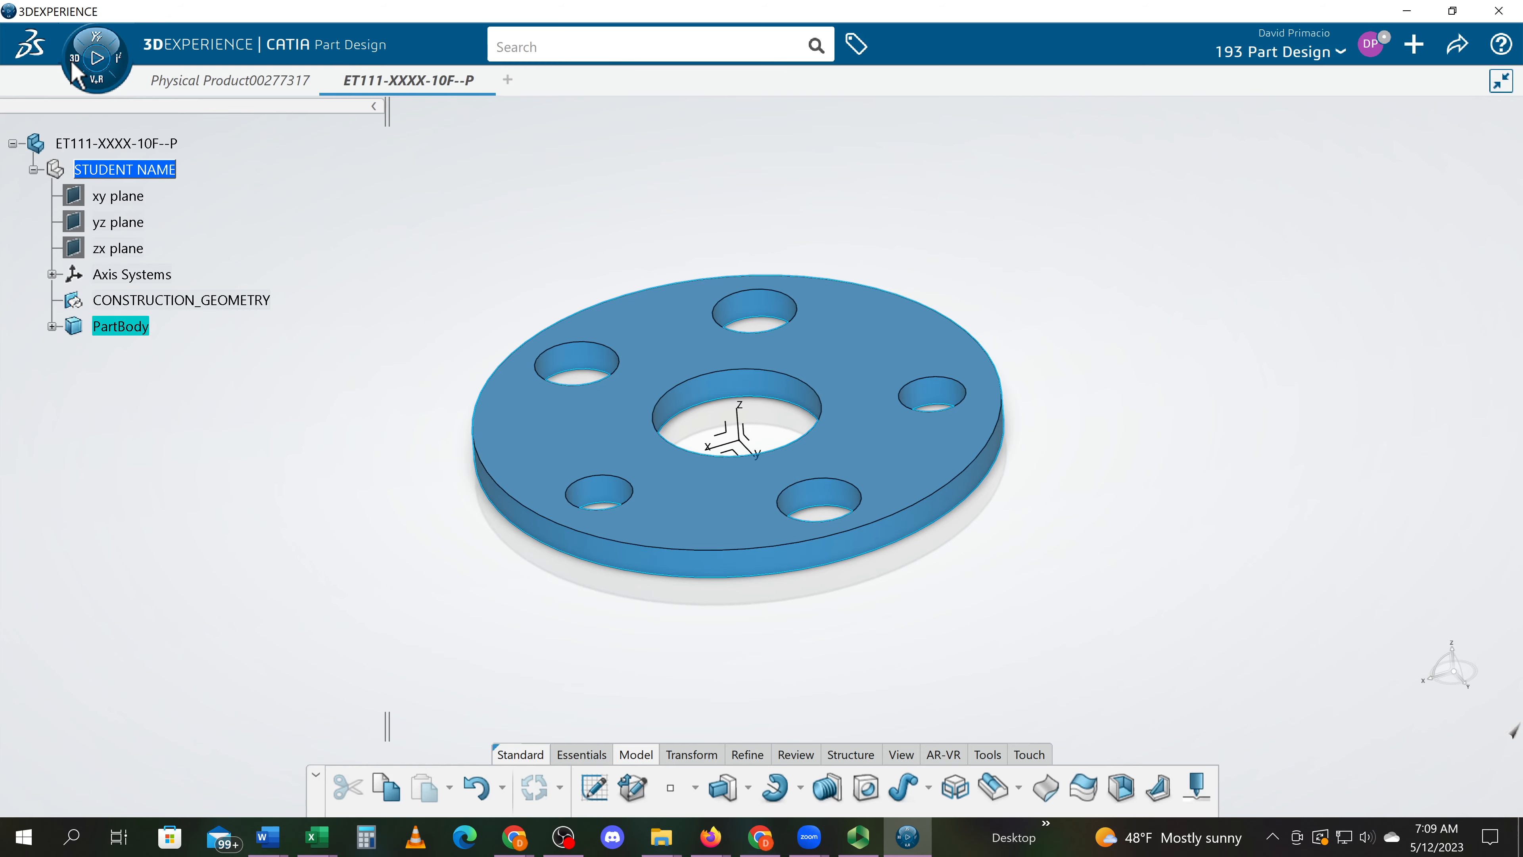
Create a new 3D Part from the Part Design app and set its physical product title to ET111-XXXX-10E--P
left_click(76, 74)
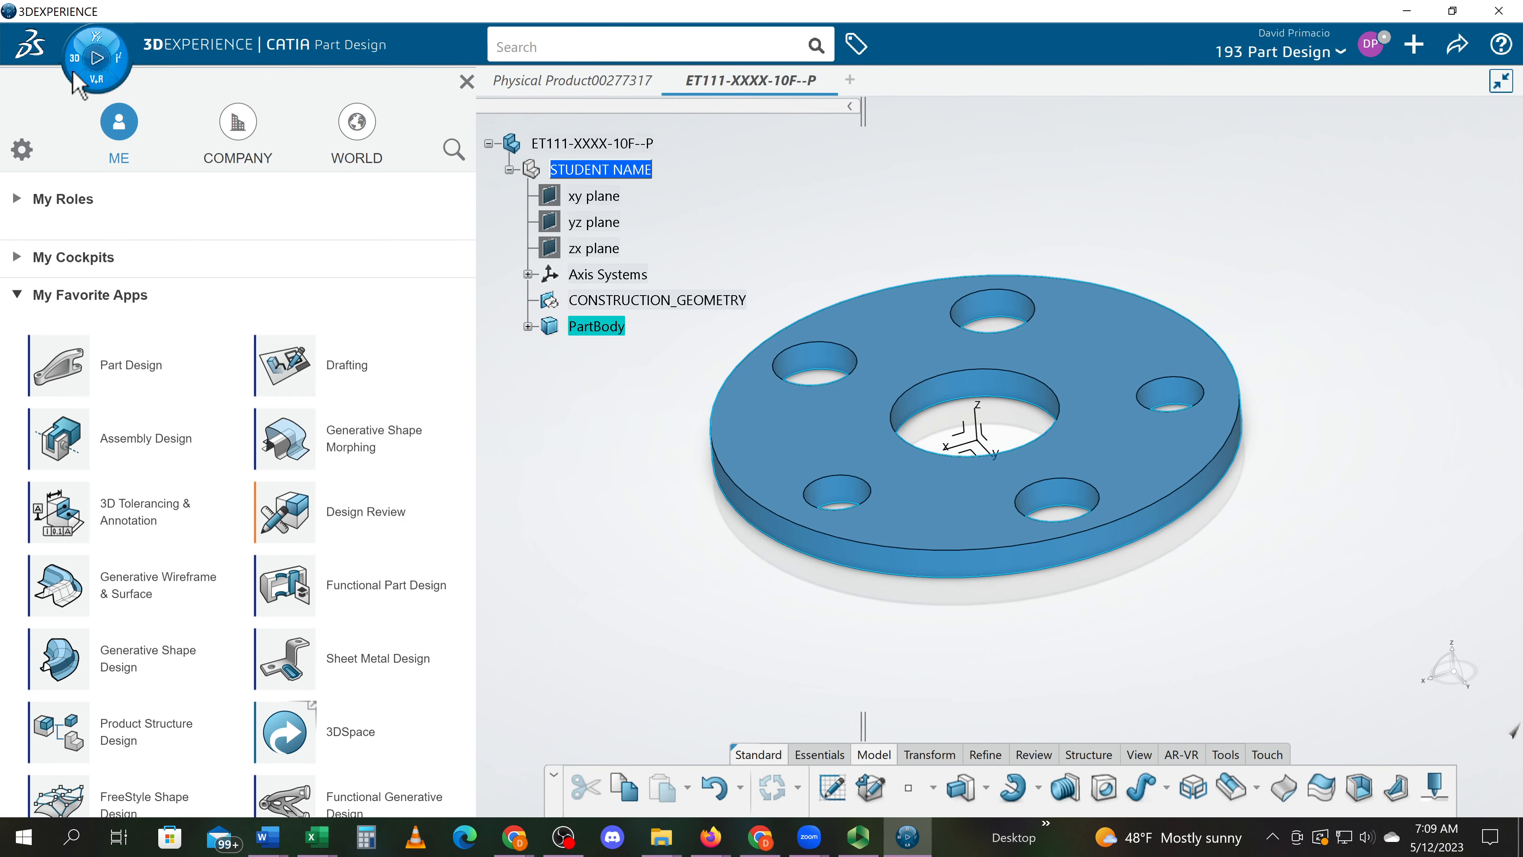
left_click(57, 362)
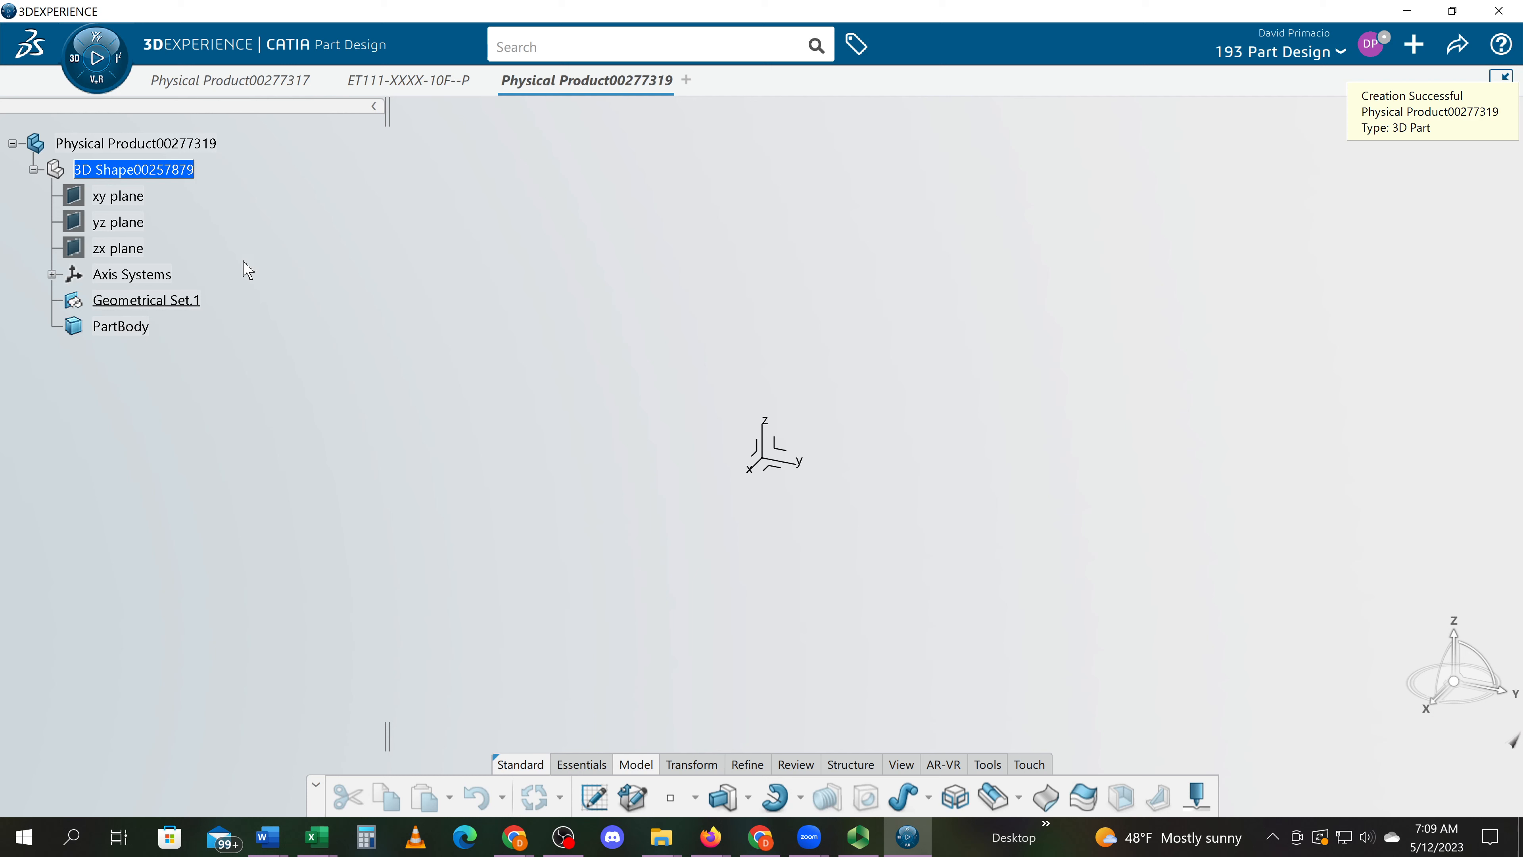
right_click(182, 147)
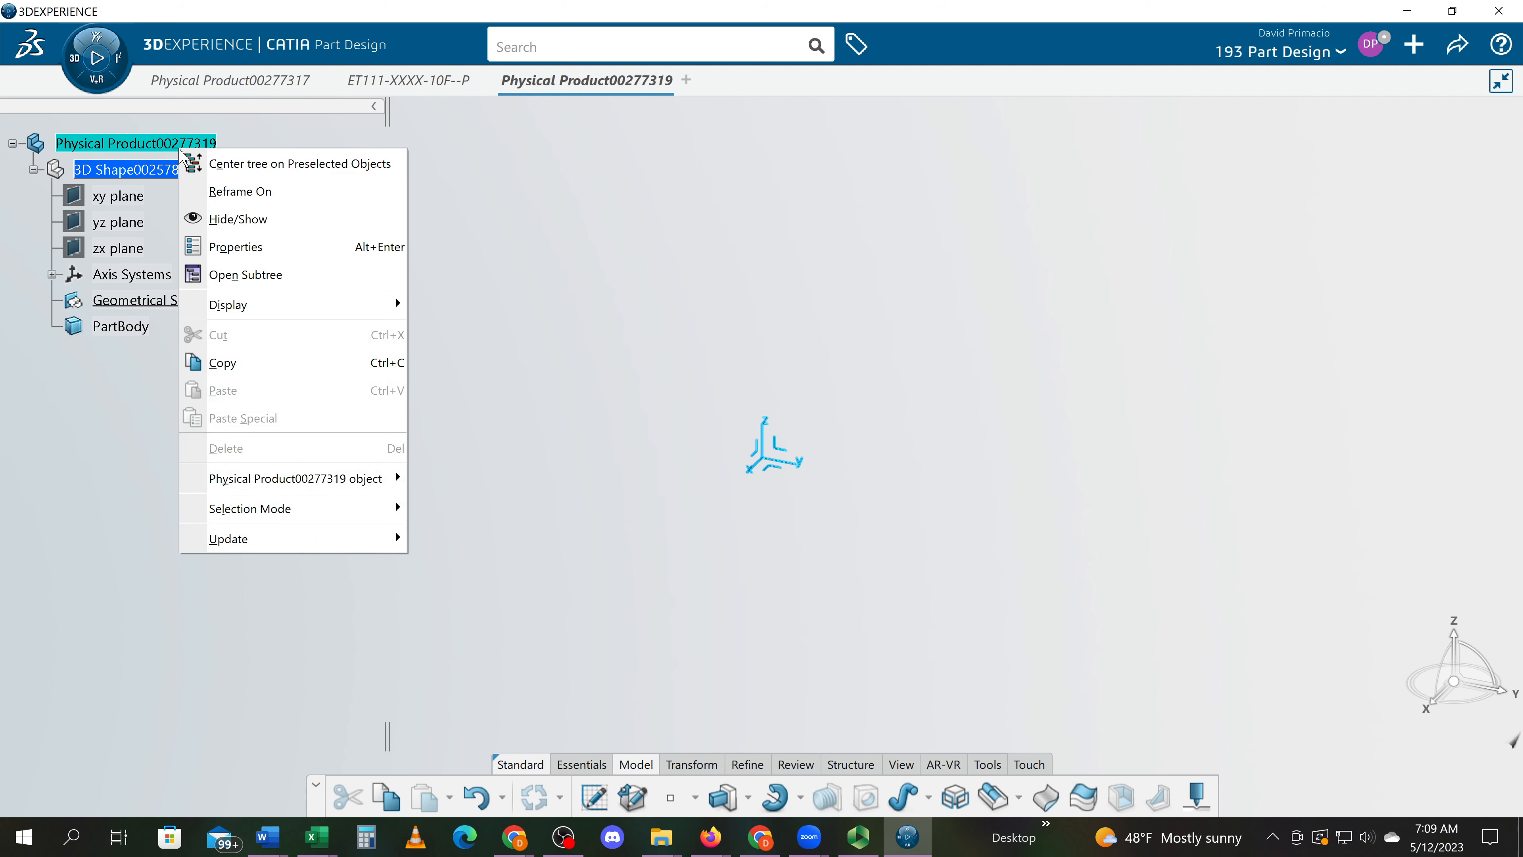
left_click(336, 247)
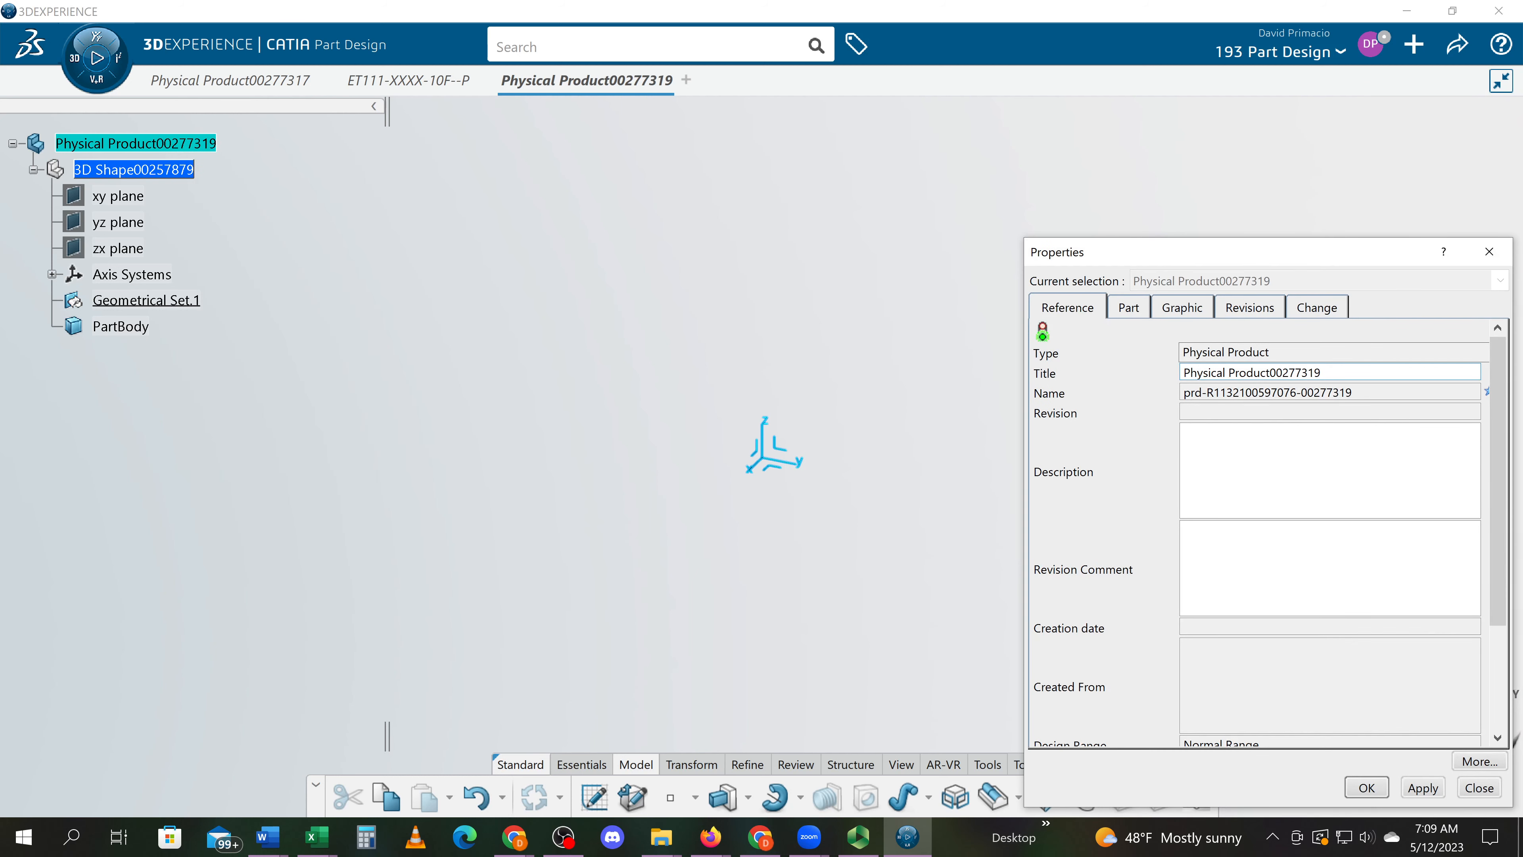
left_click_drag(1329, 372, 1054, 378)
type("ET111-XXXX-10F--P")
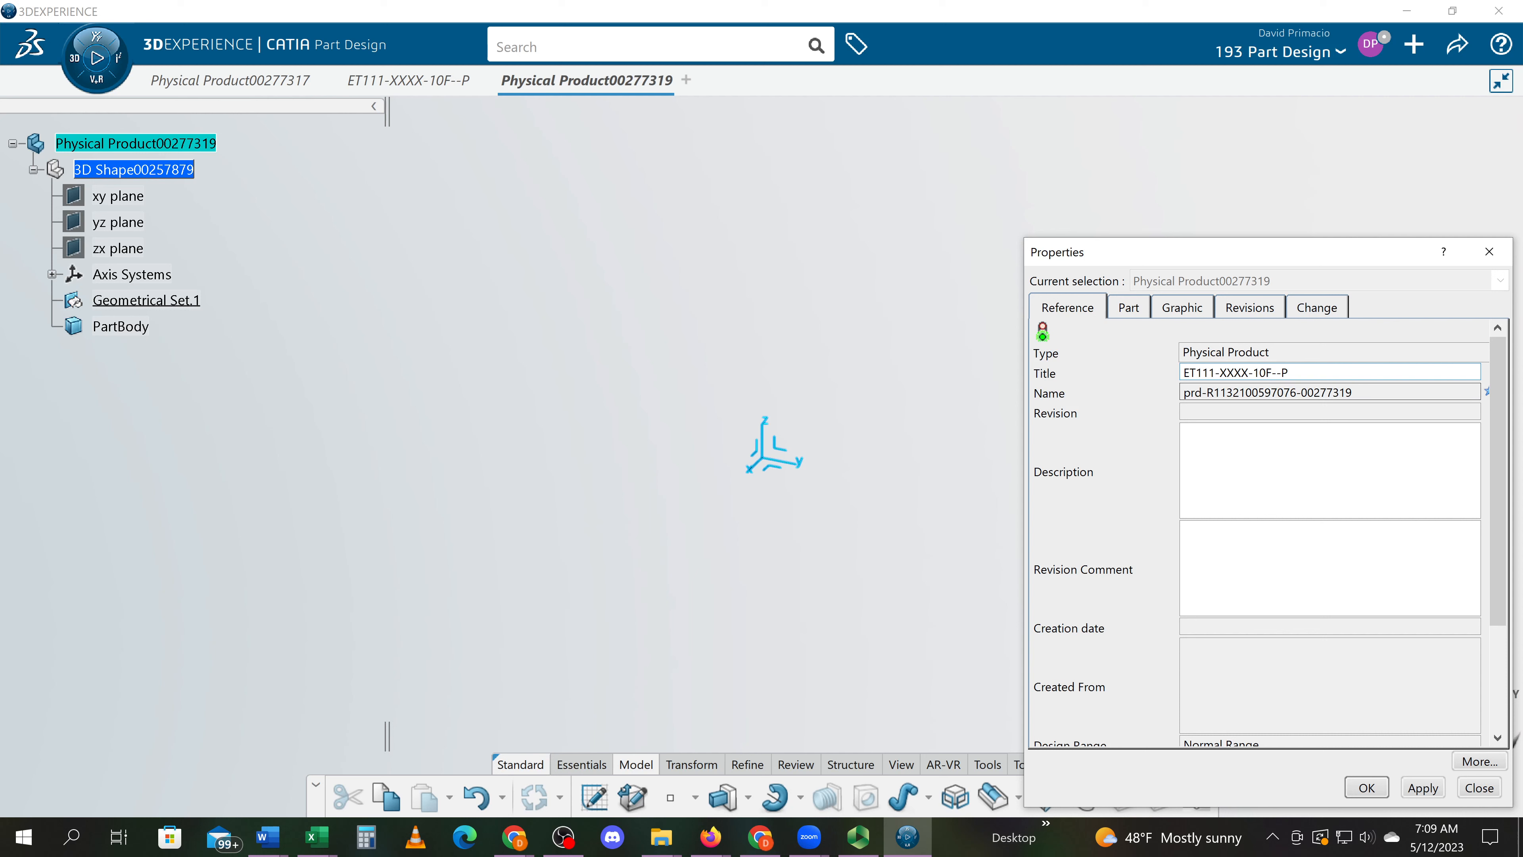
left_click(1271, 373)
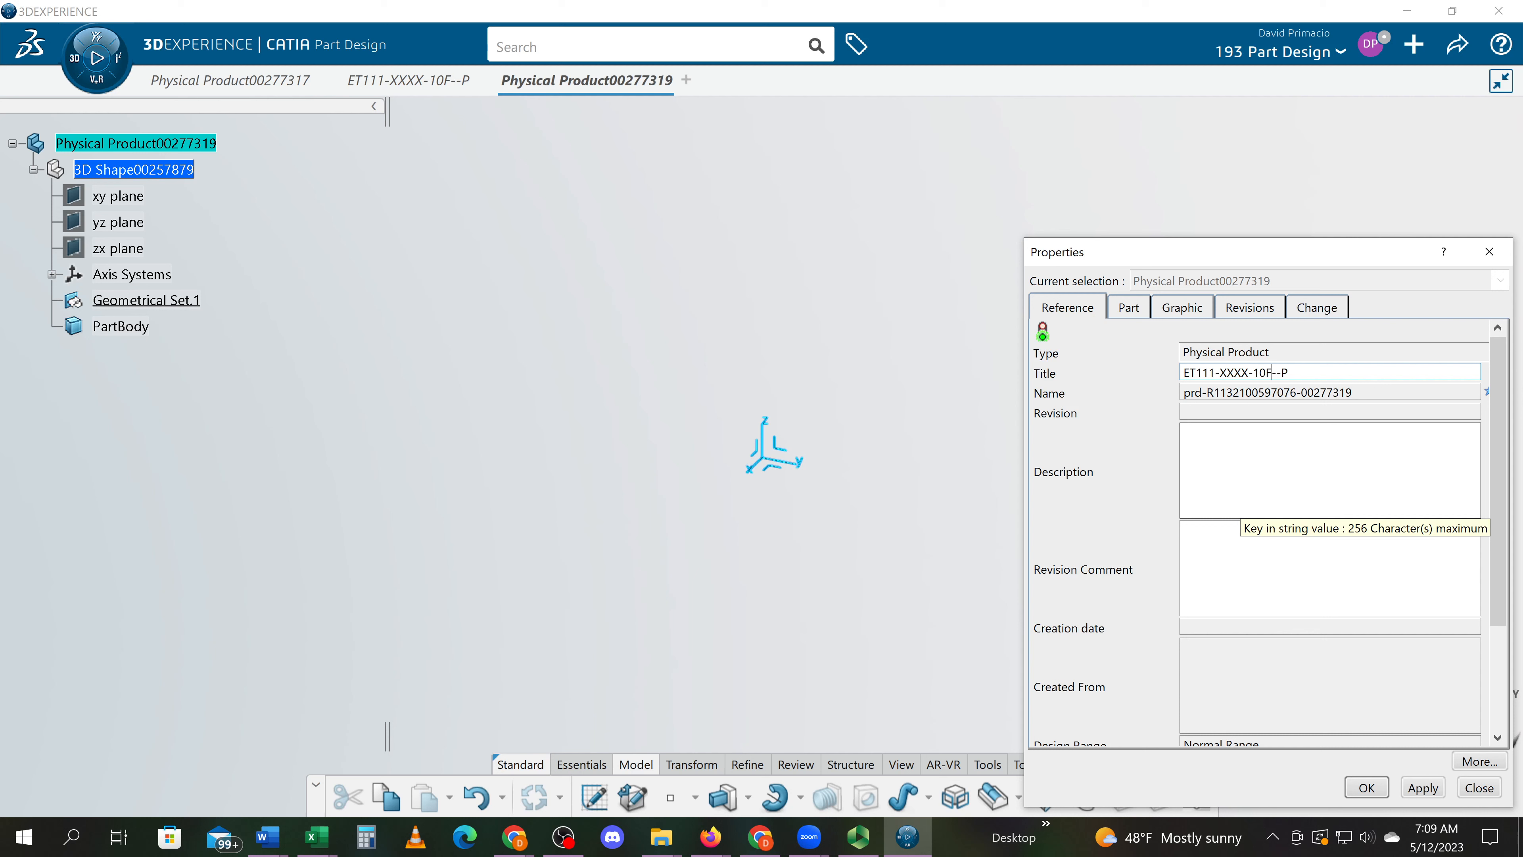
key("BackSpace")
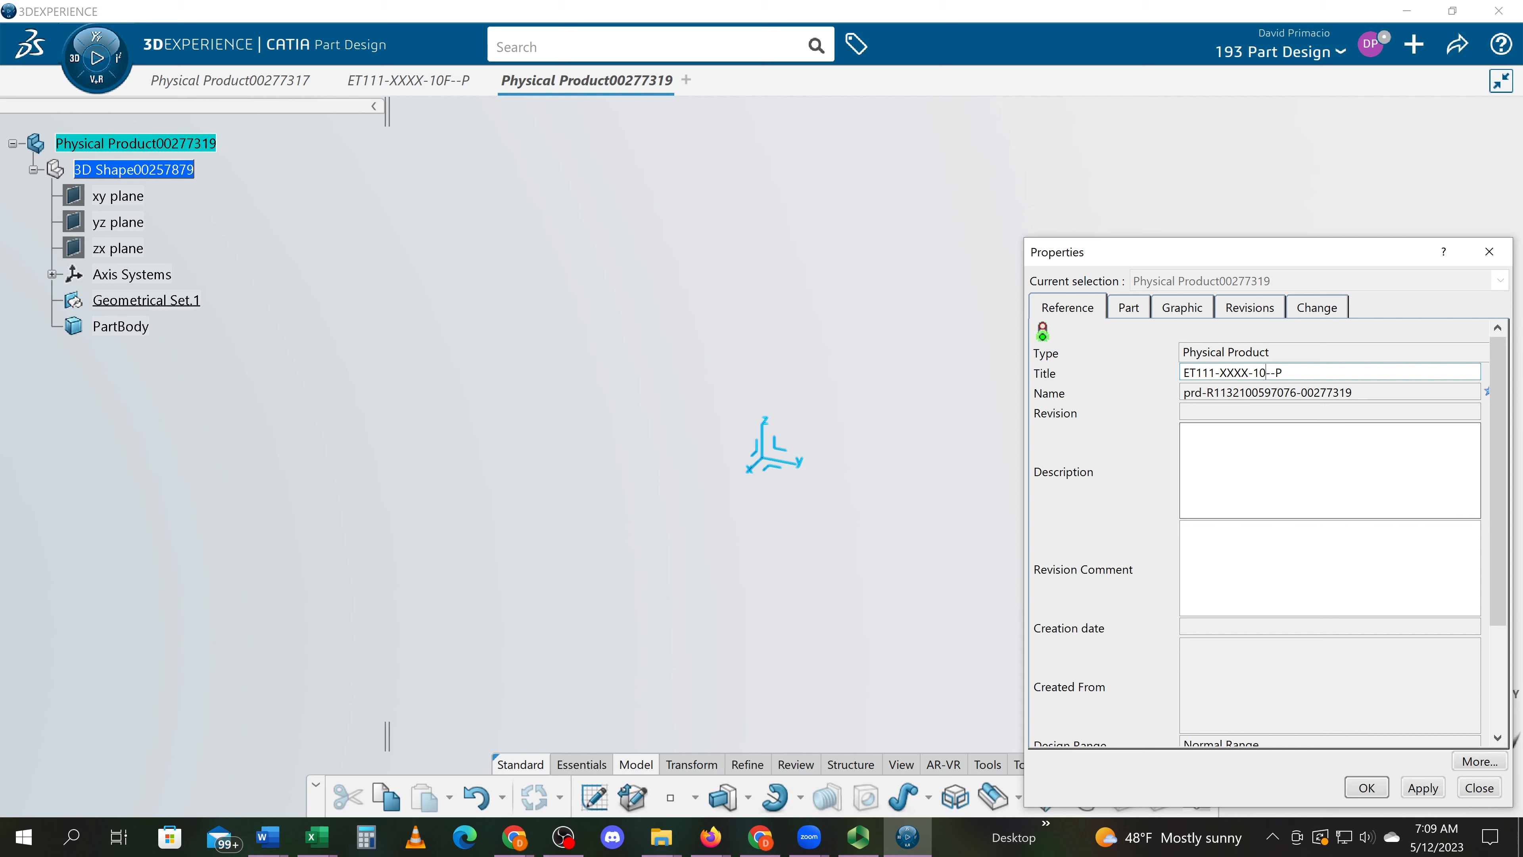
type("E")
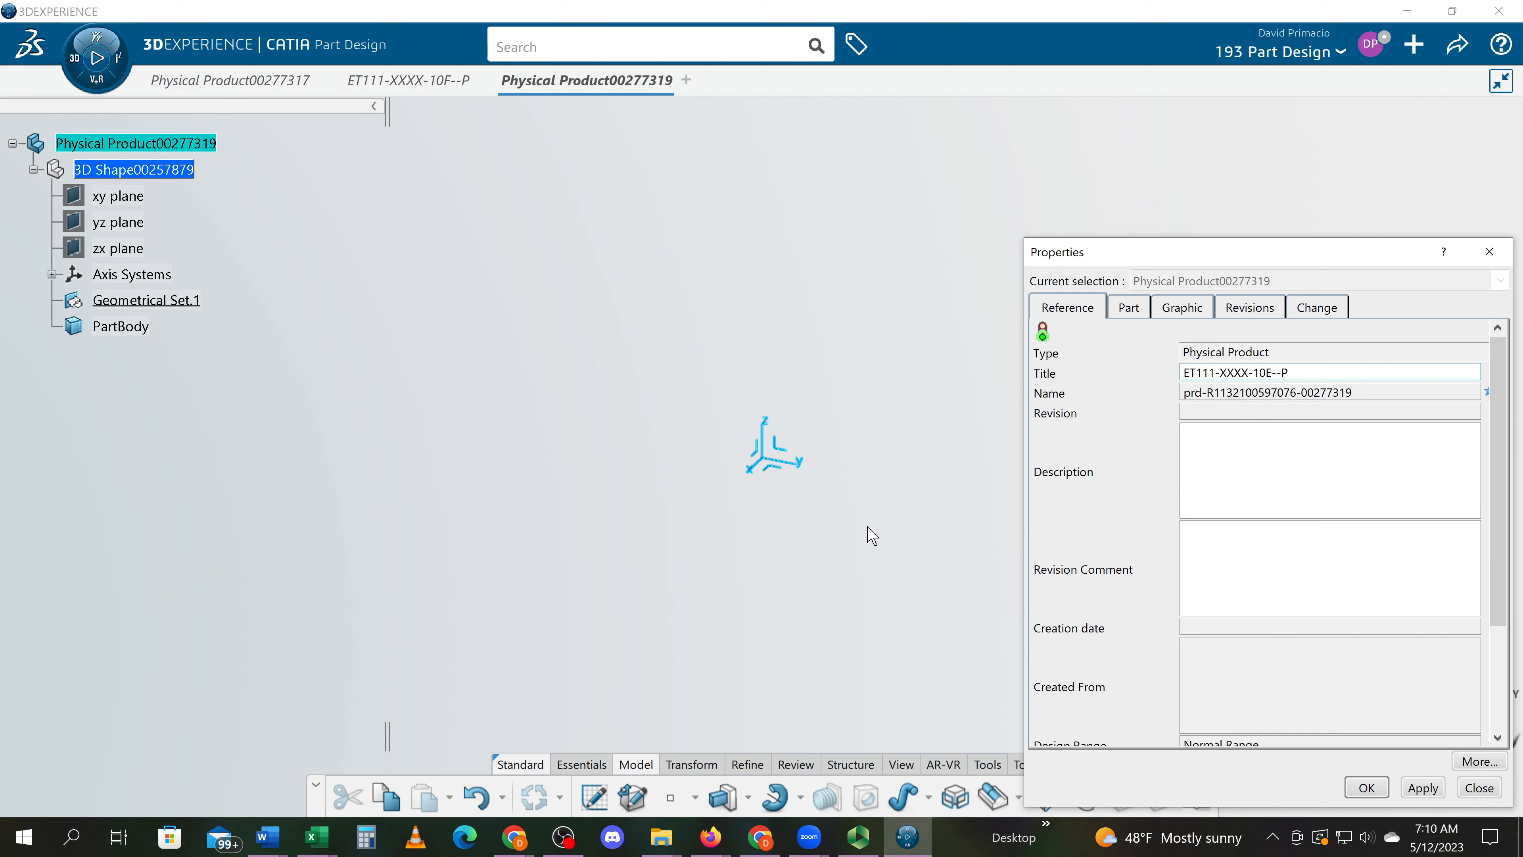
left_click(1366, 788)
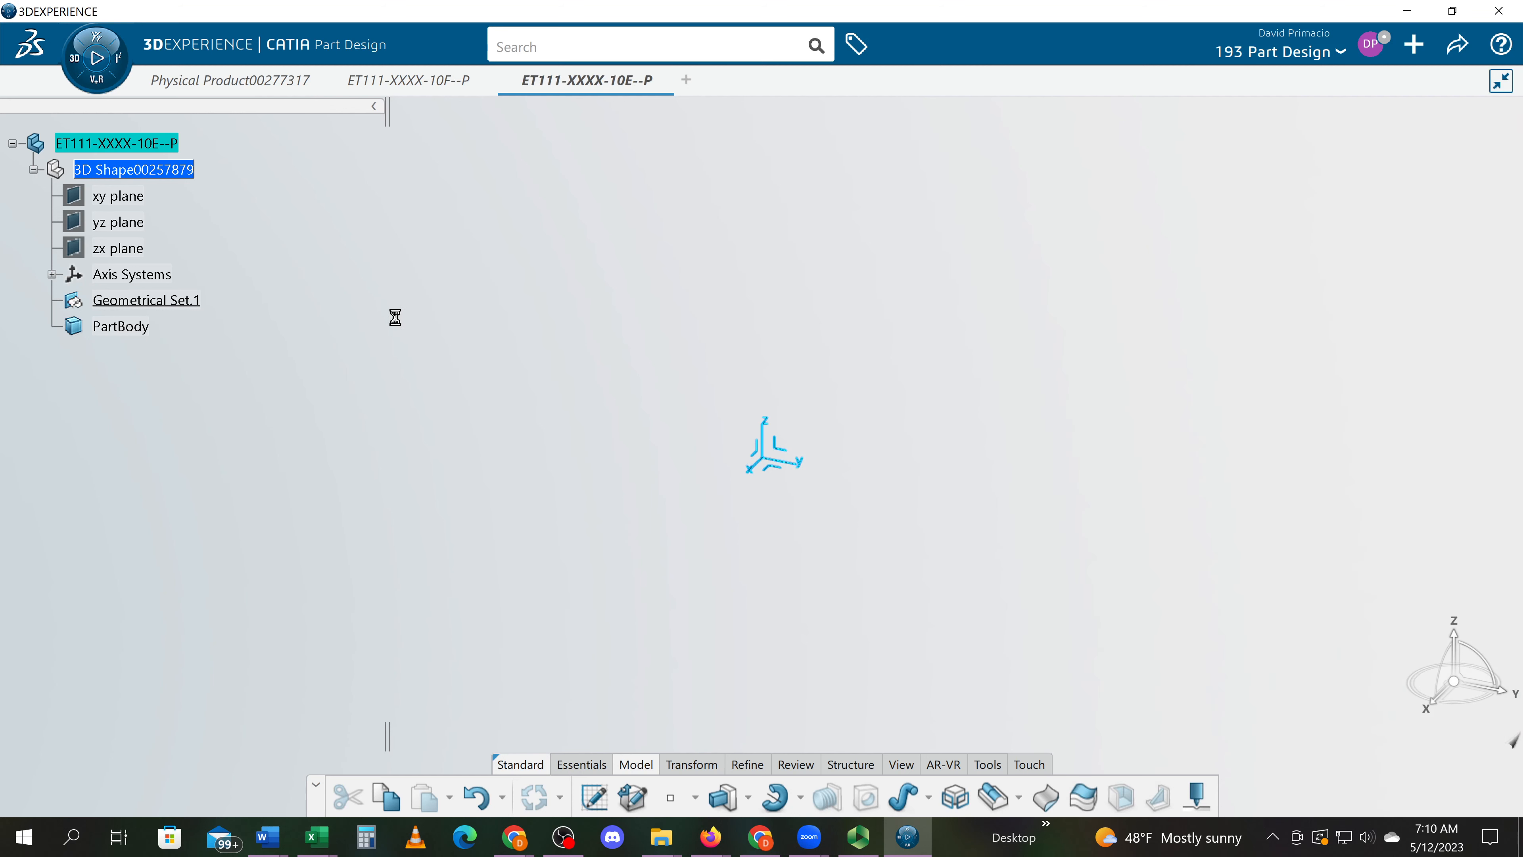
Change the title of the new part's 3D Shape to STUDENT NAME
right_click(136, 170)
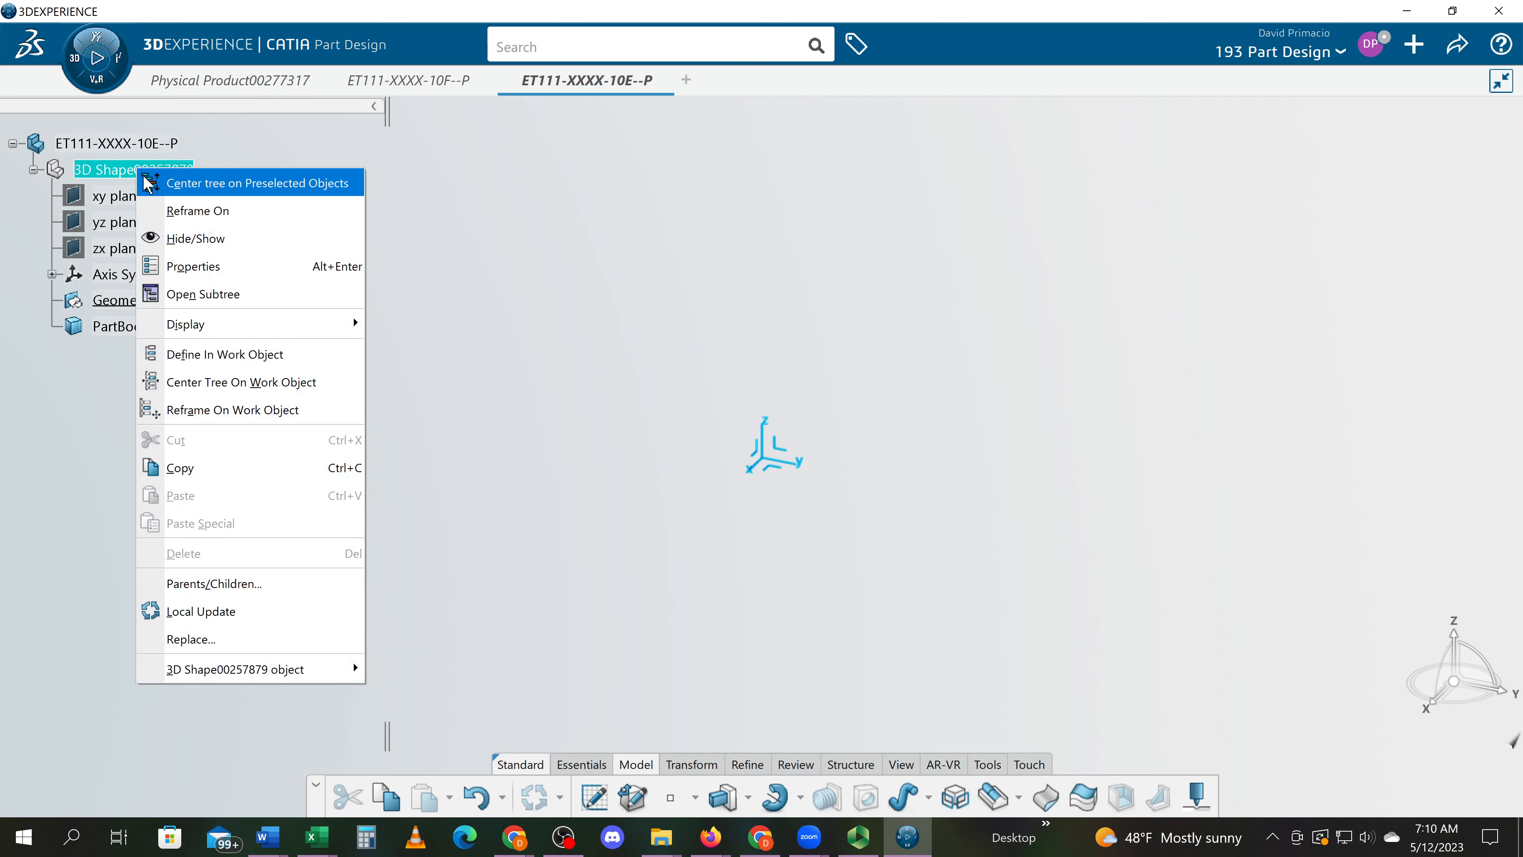
left_click(206, 267)
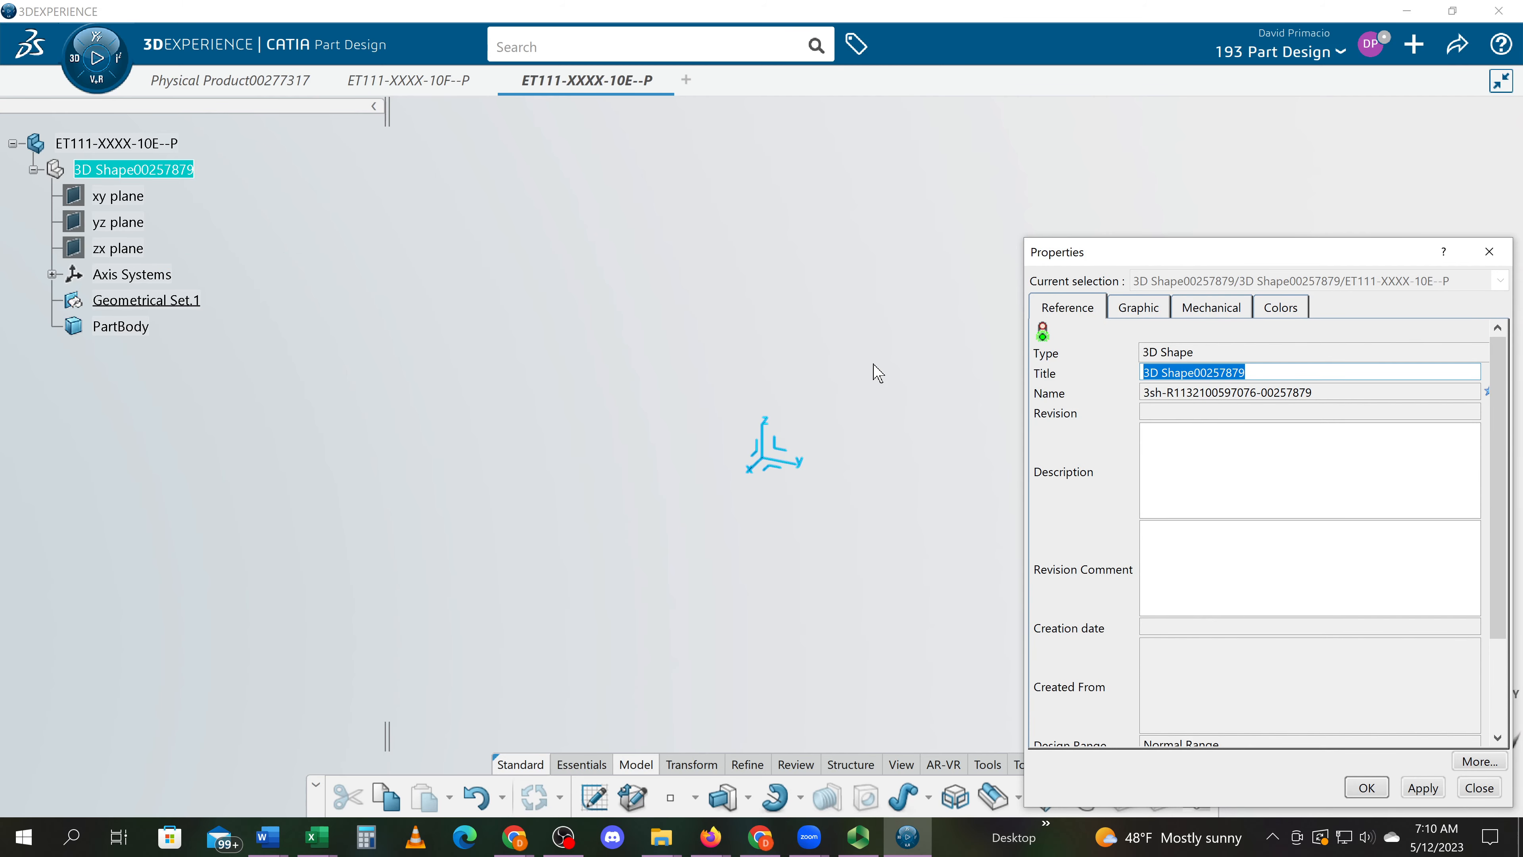
type("STUDENT NAME")
key("Return")
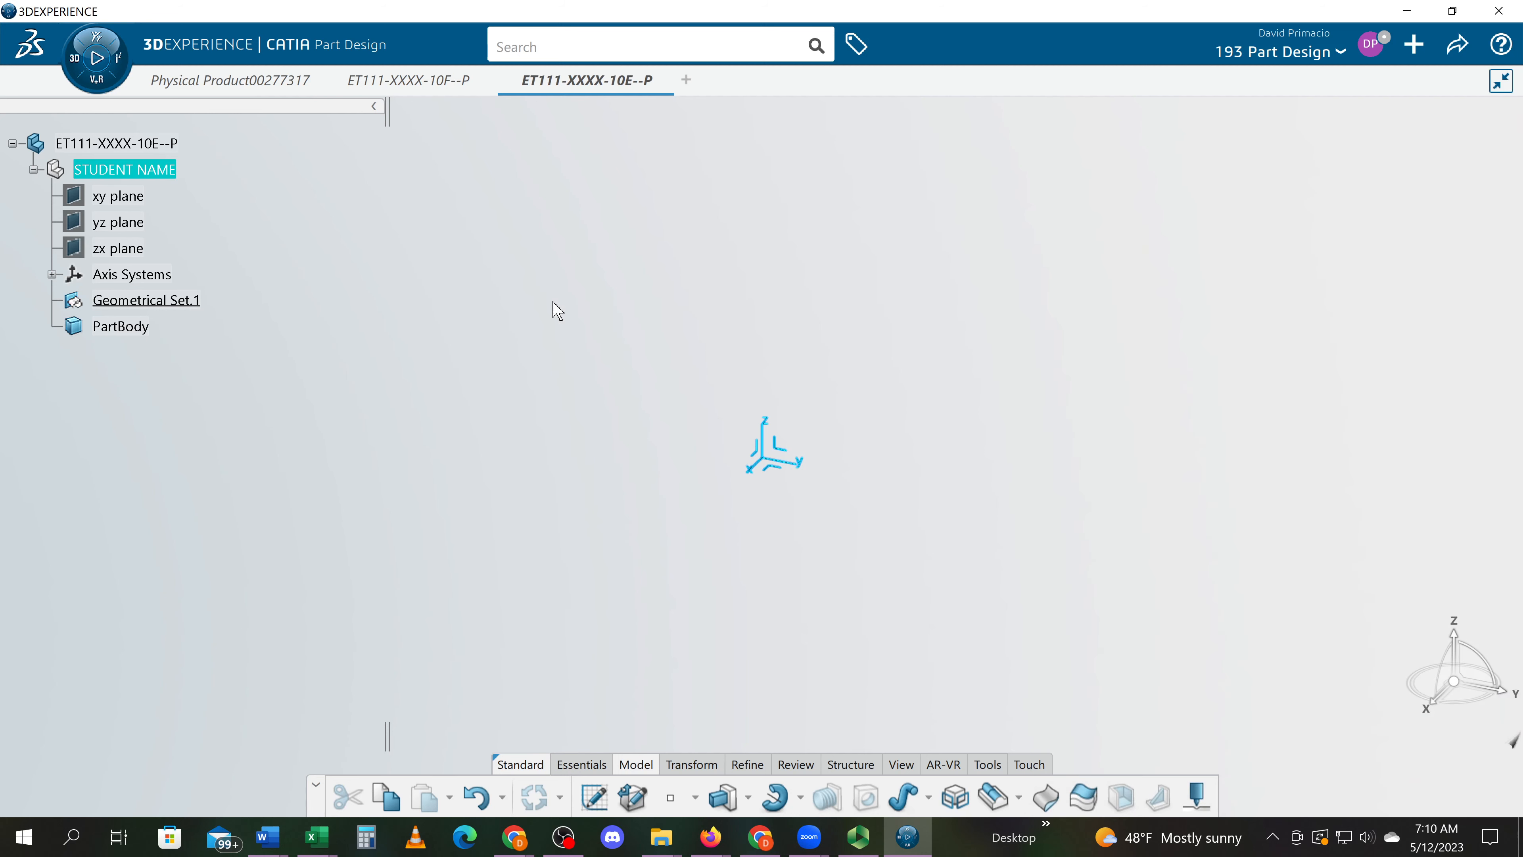
Switch to the browser's assignment page and copy the text CONSTRUCTION_GEOMETRY from its naming instructions
key("alt+Tab")
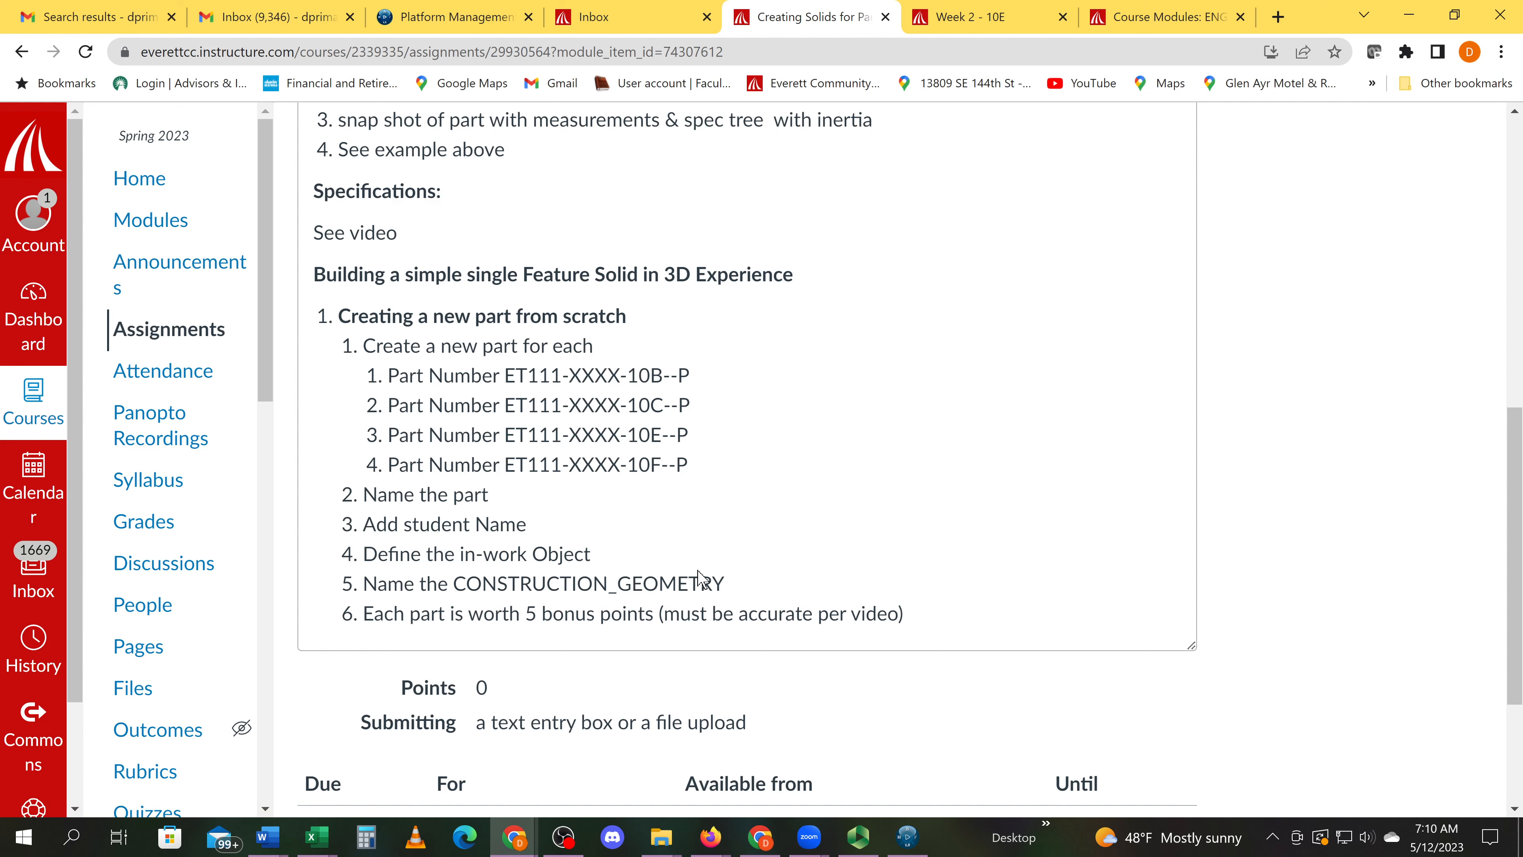
left_click_drag(736, 582, 454, 584)
key("ctrl+c")
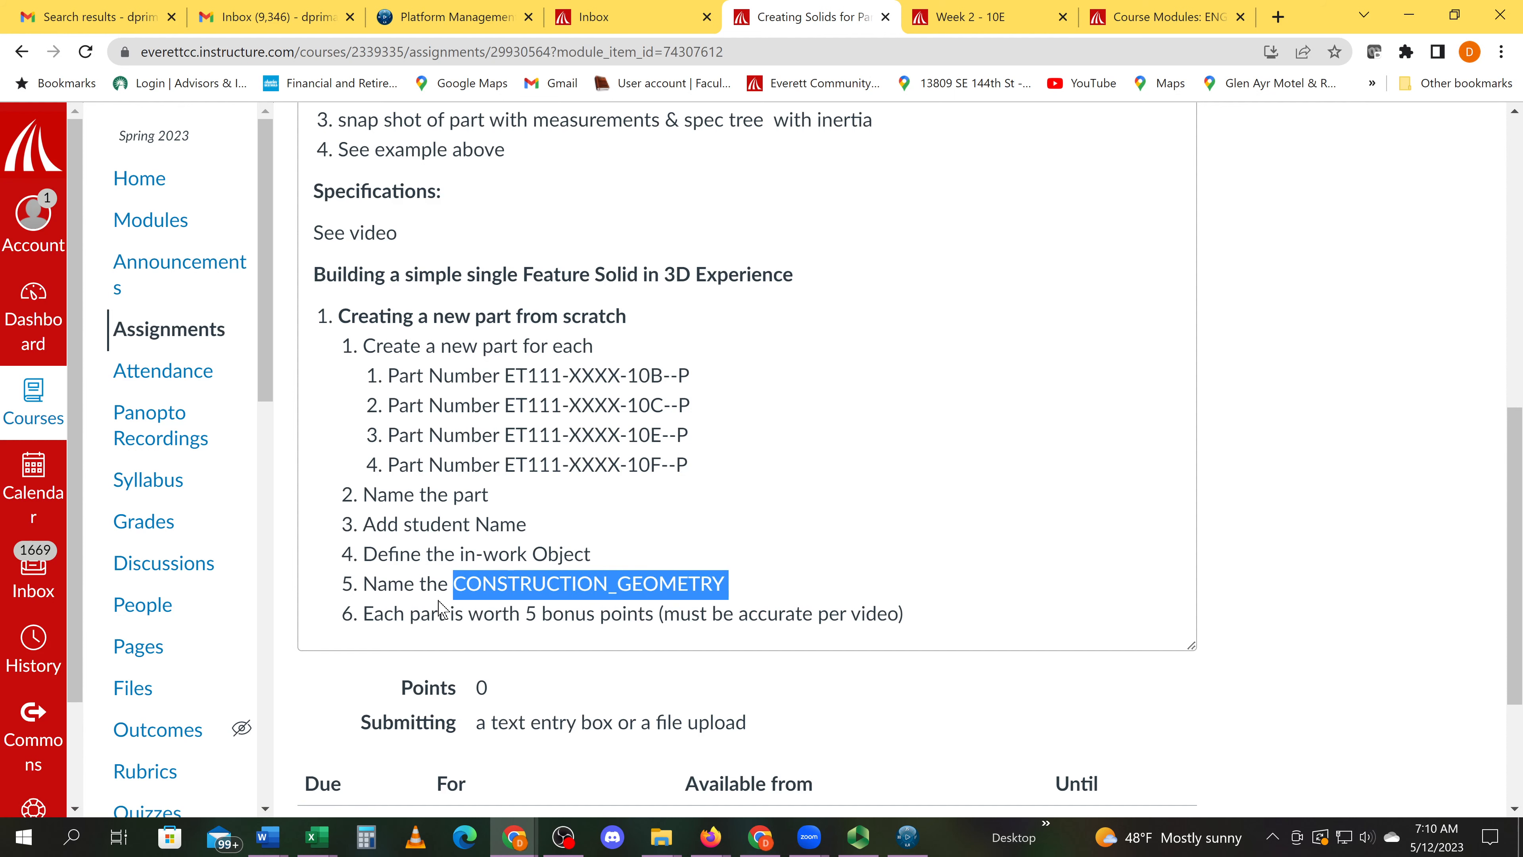
Return to 3DEXPERIENCE and rename the feature Geometrical Set.1 to the copied CONSTRUCTION_GEOMETRY
key("alt+Tab")
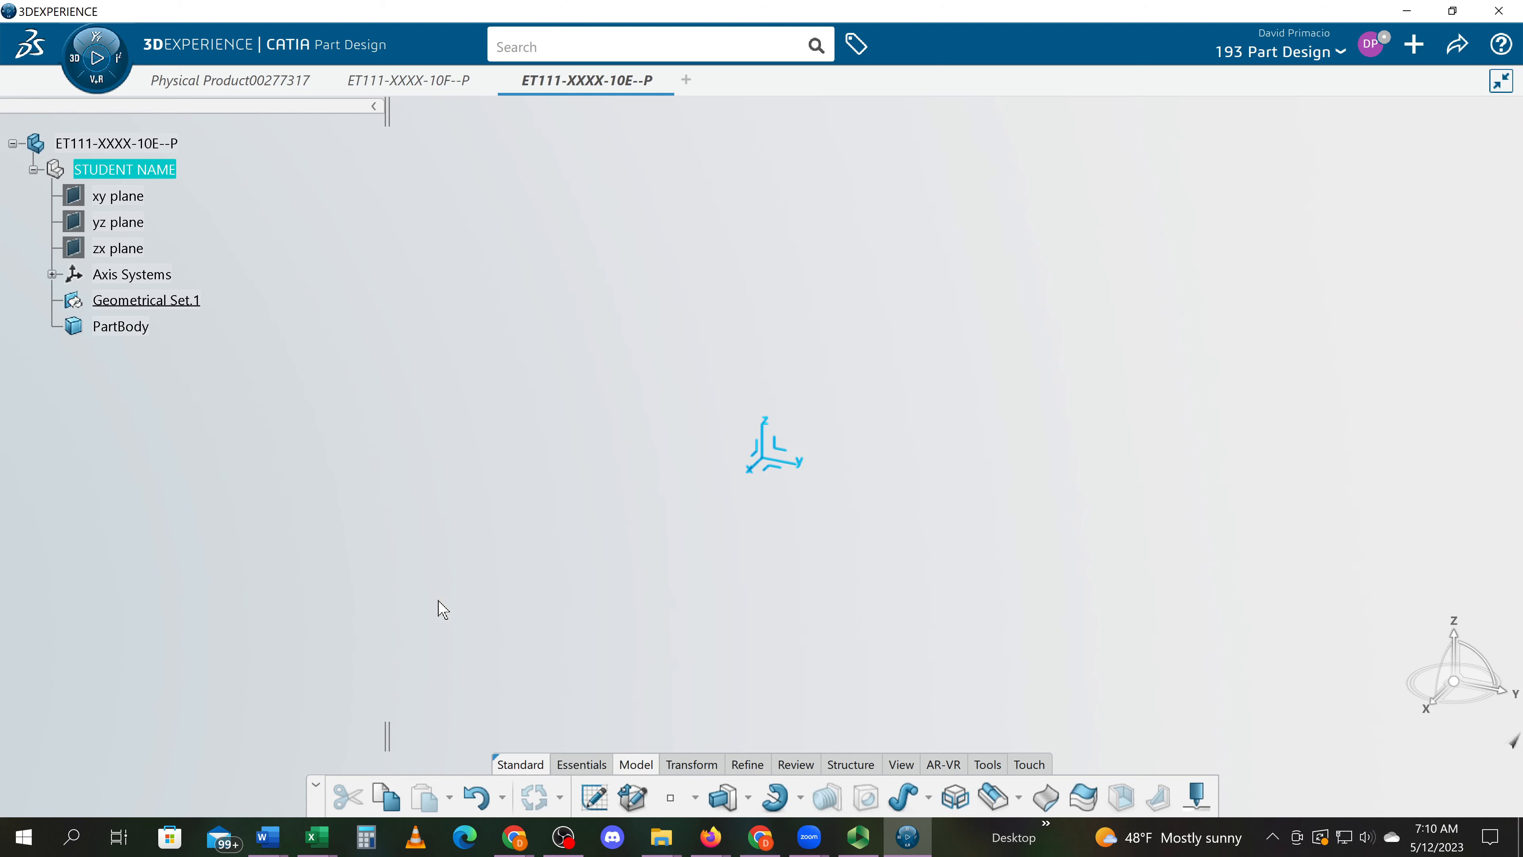
right_click(130, 301)
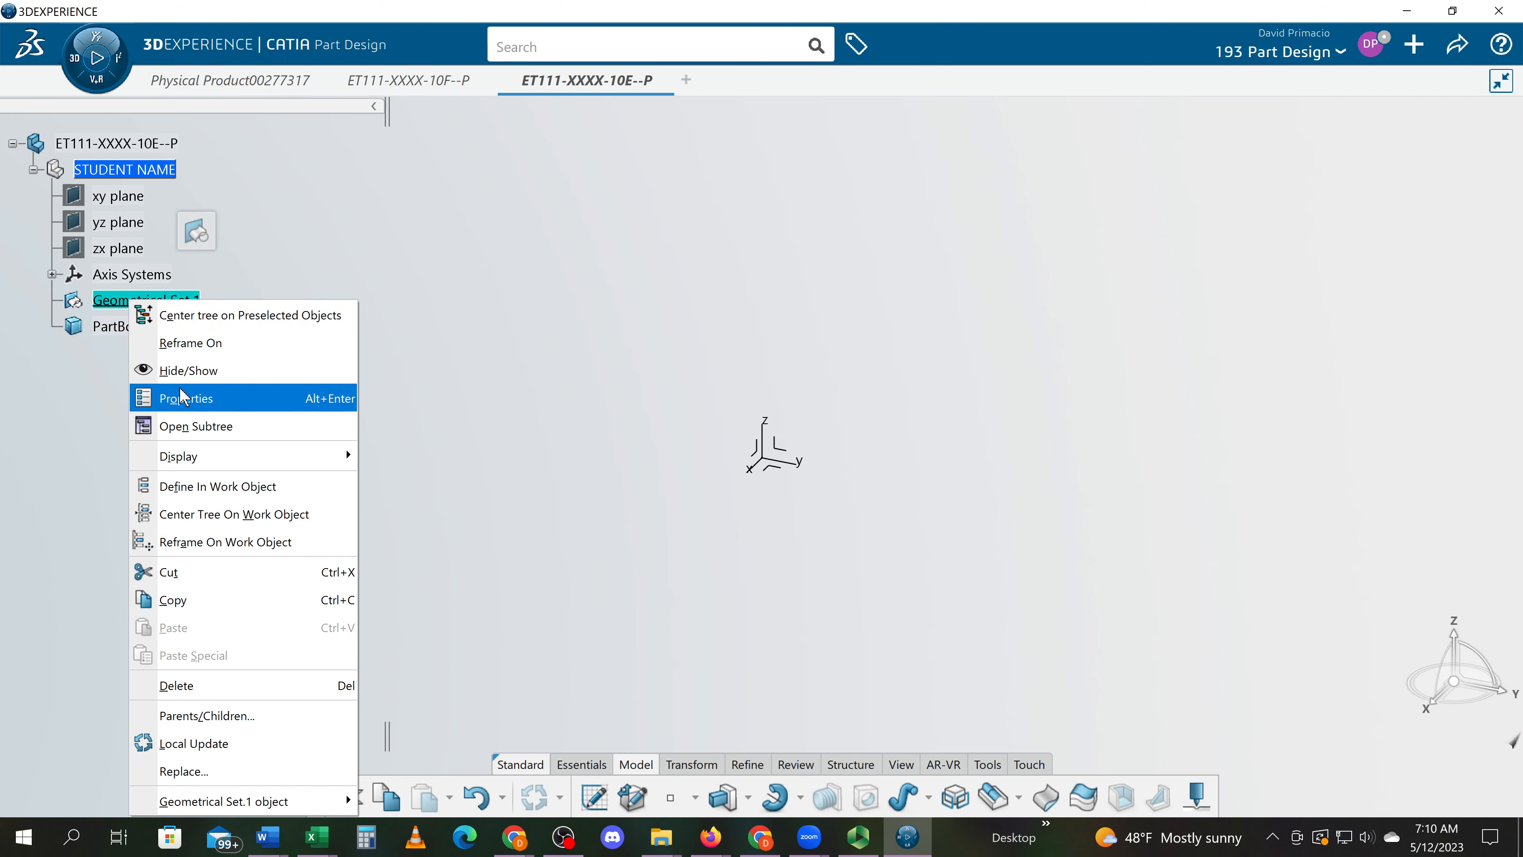
left_click(198, 398)
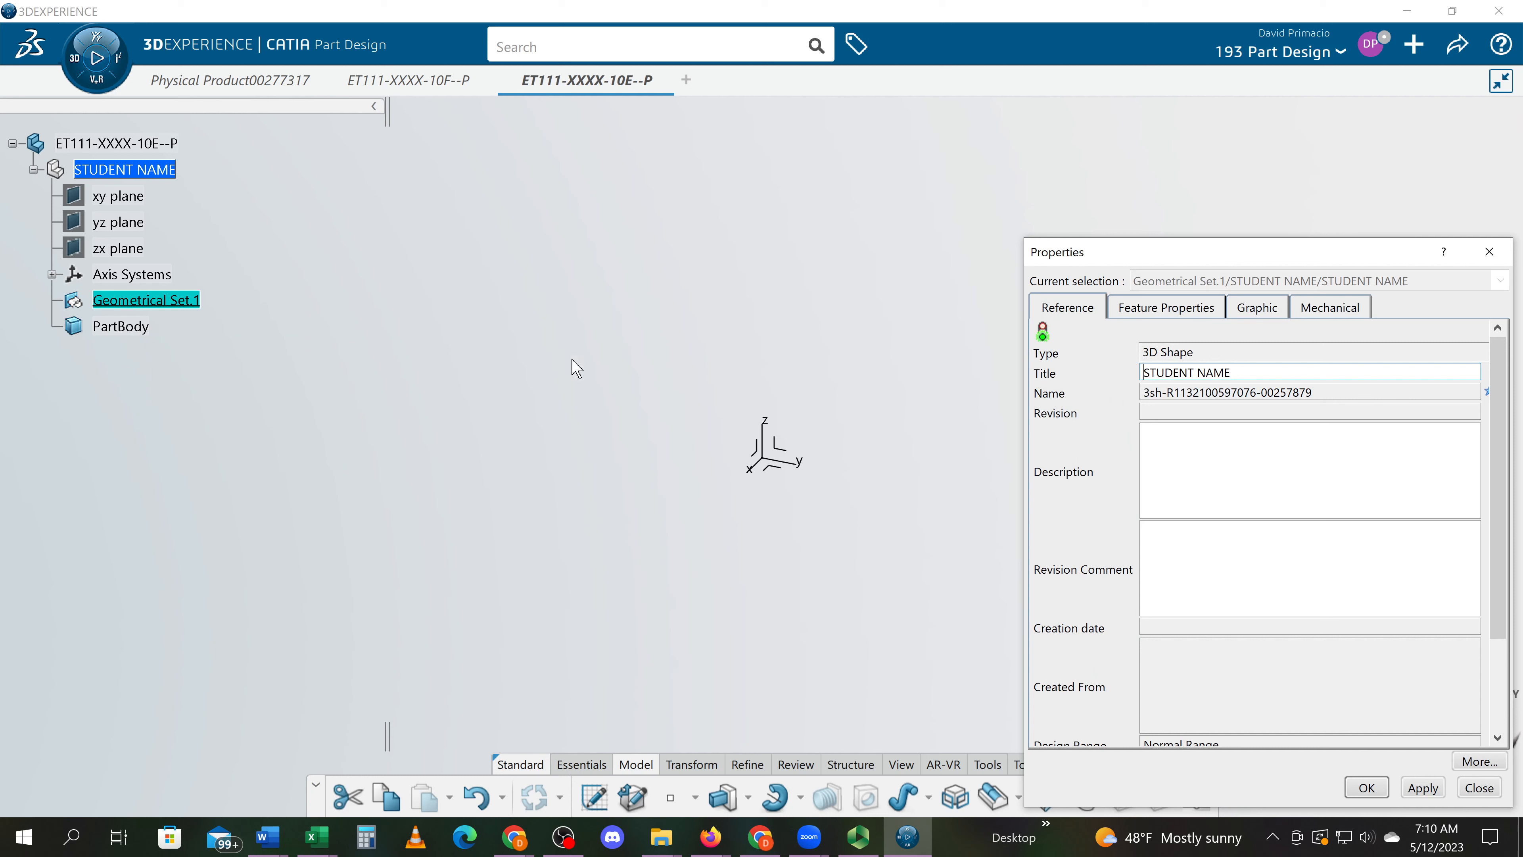
left_click(1165, 308)
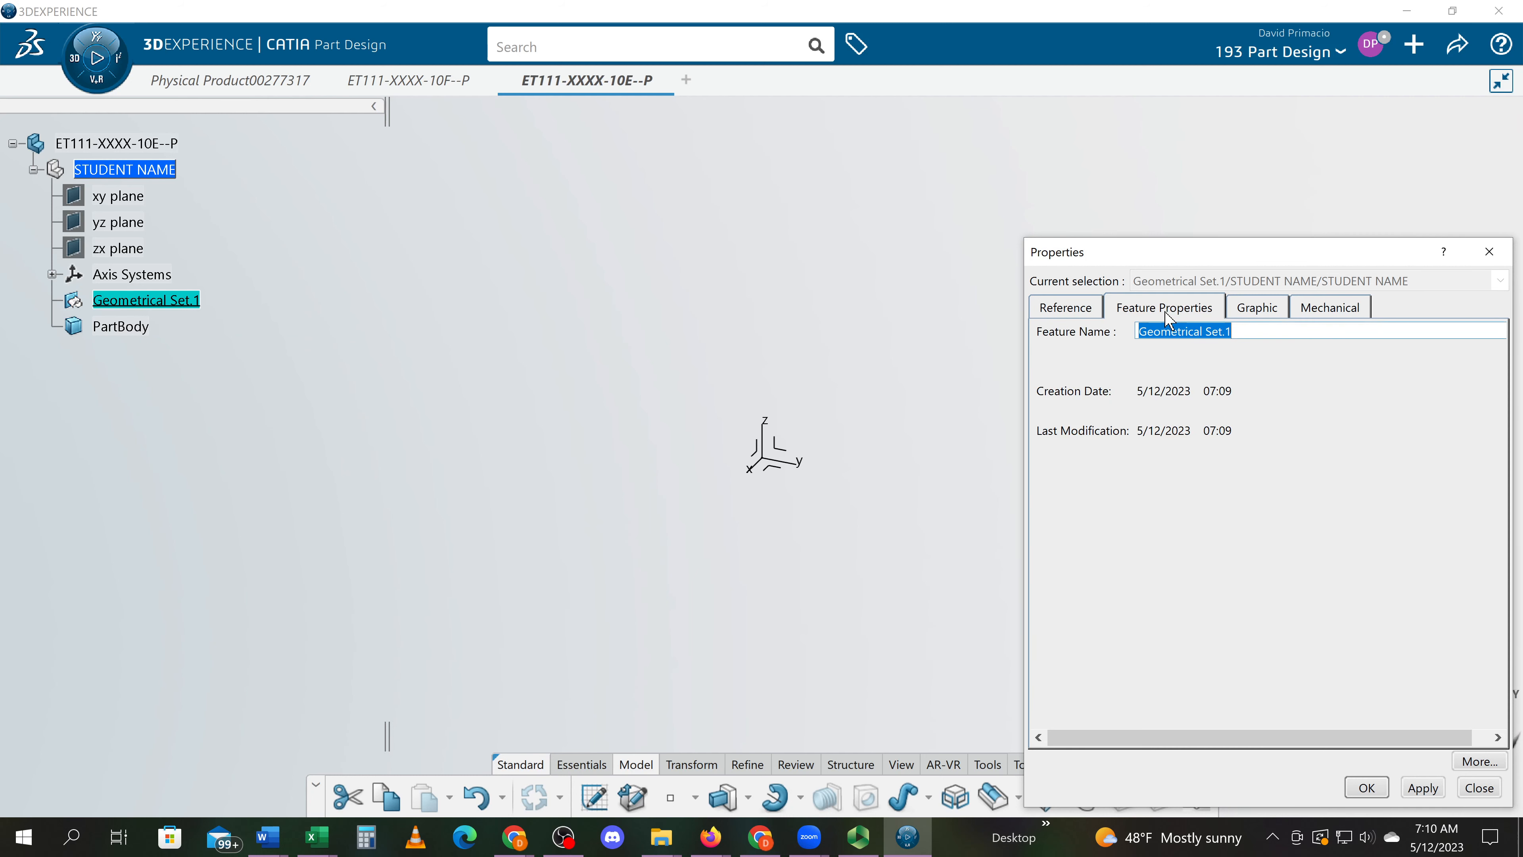
key("ctrl+v")
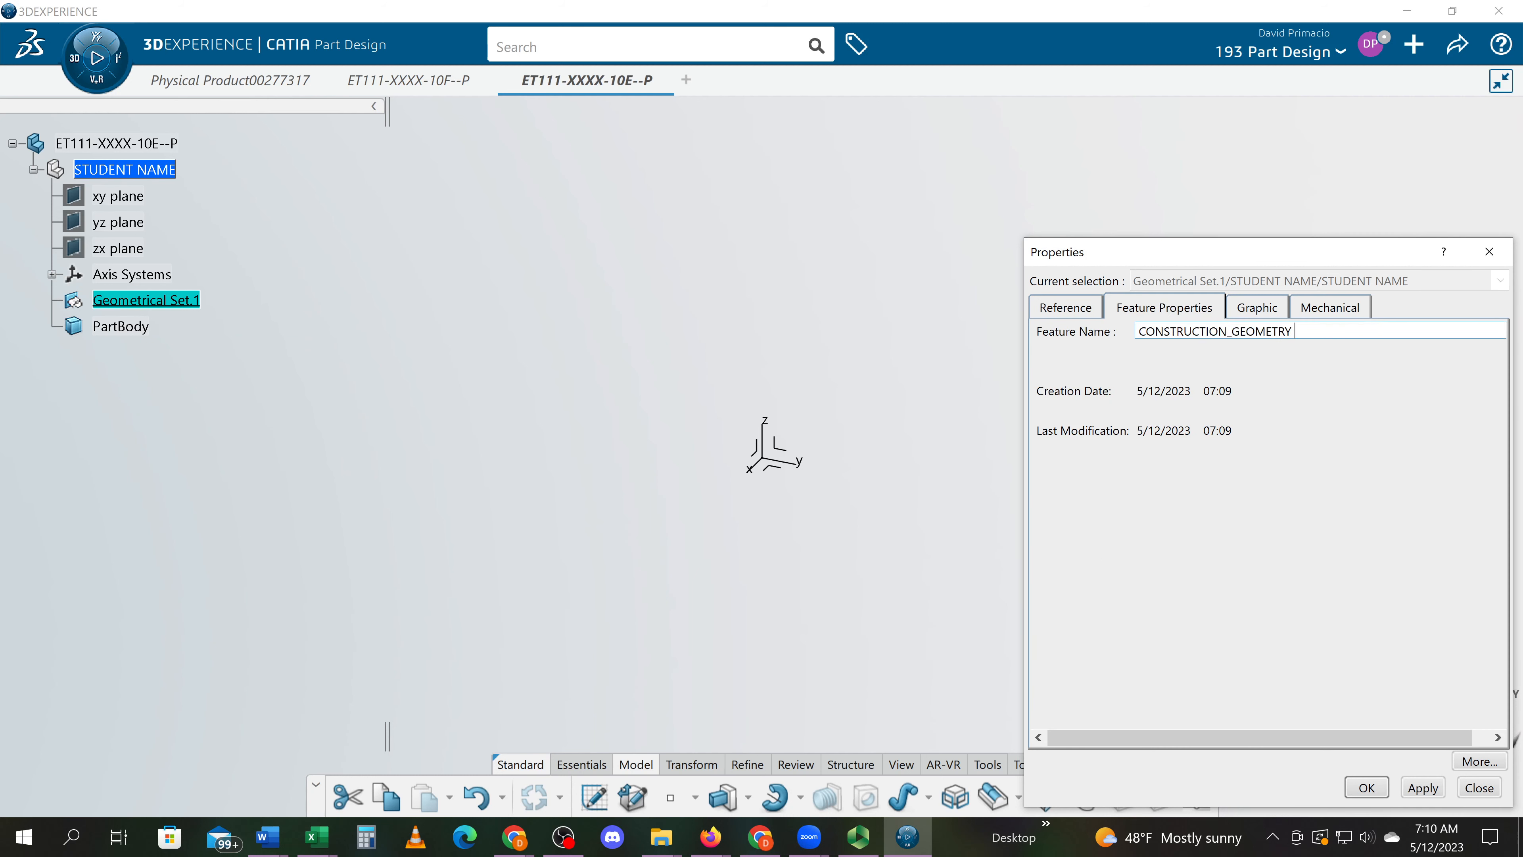
left_click(1367, 787)
Define the PartBody as the in-work object and expand the Axis Systems branch of the specification tree
left_click(126, 328)
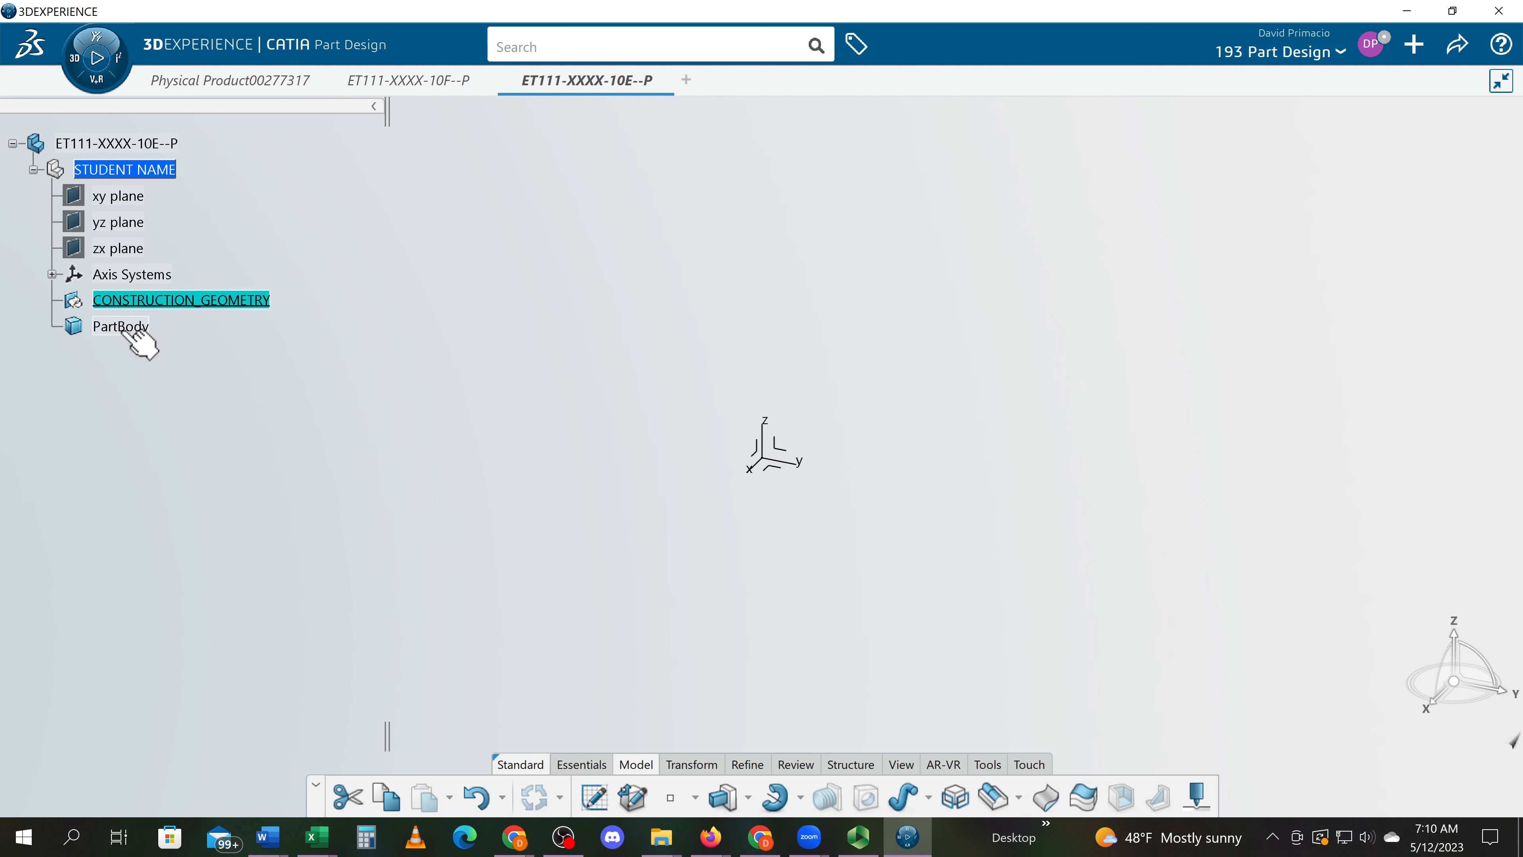
right_click(126, 329)
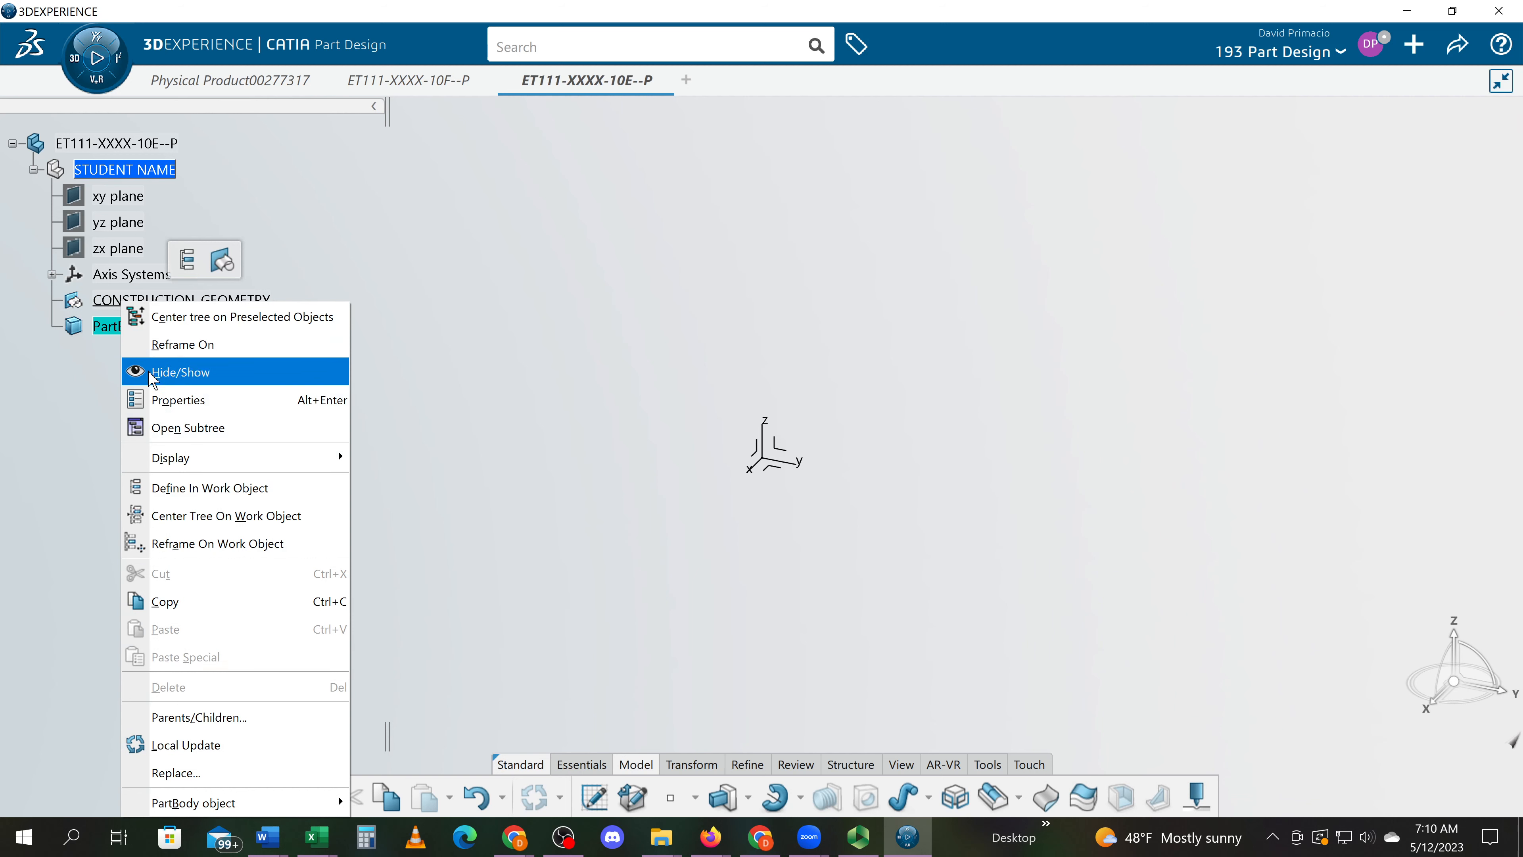
left_click(203, 488)
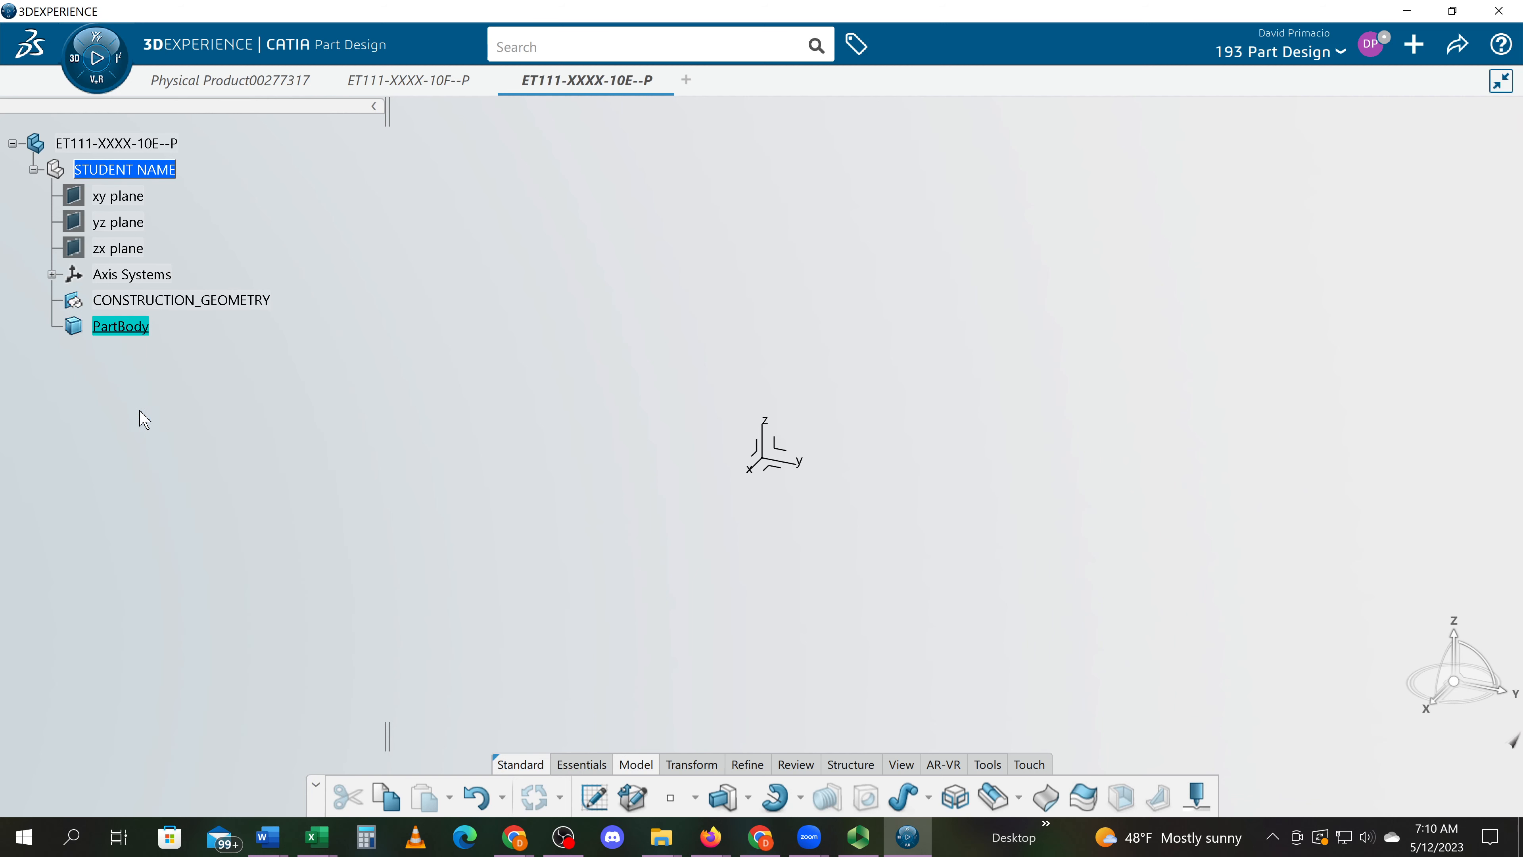
left_click(53, 275)
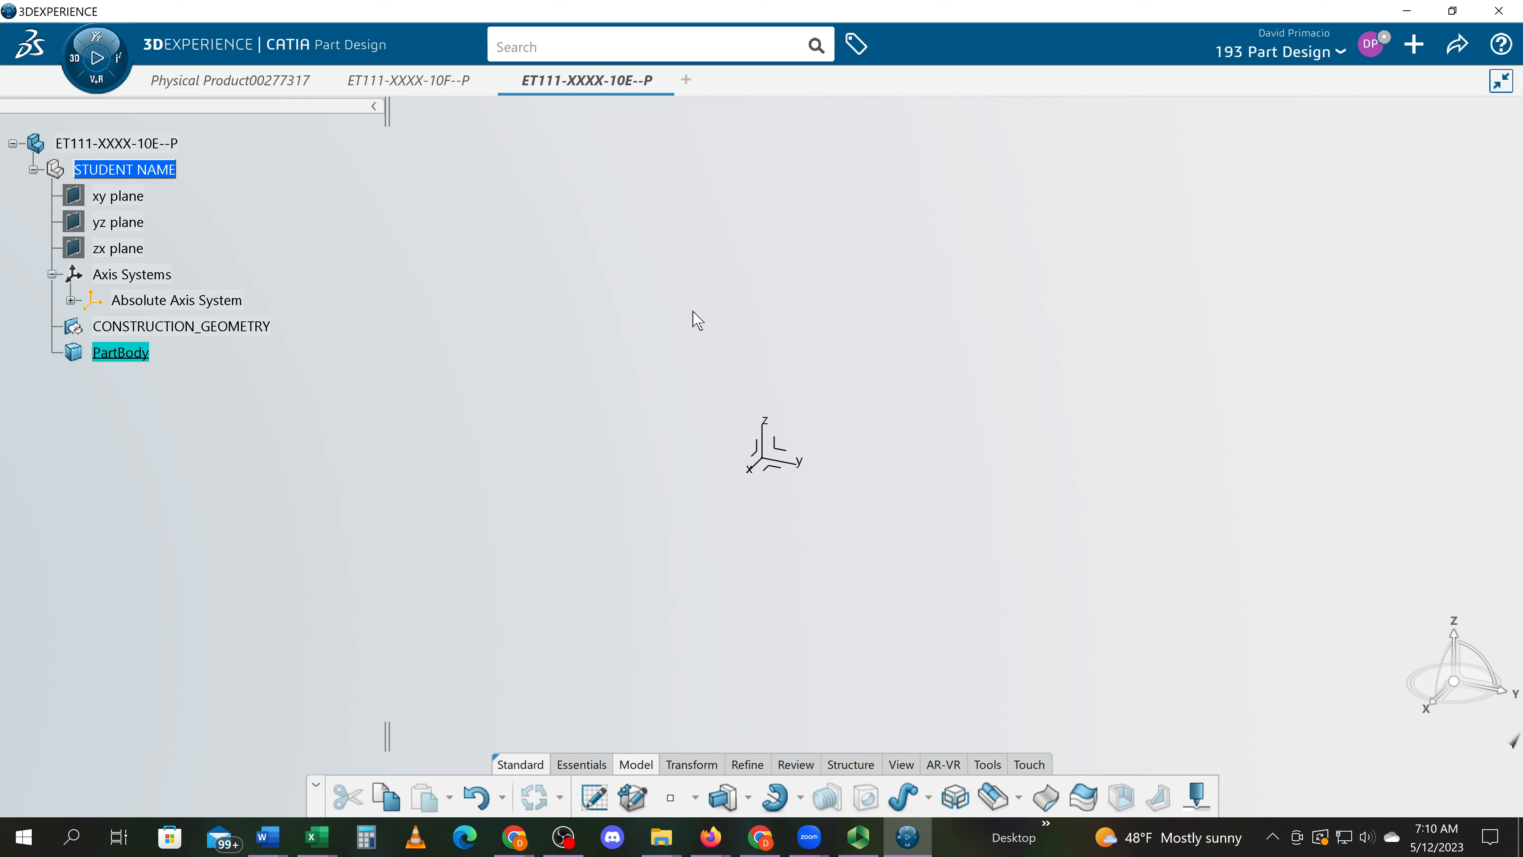
Open a sketch on the yz plane of the absolute axis system, start the Rectangle command and turn on snapping to the grid
left_click(787, 461)
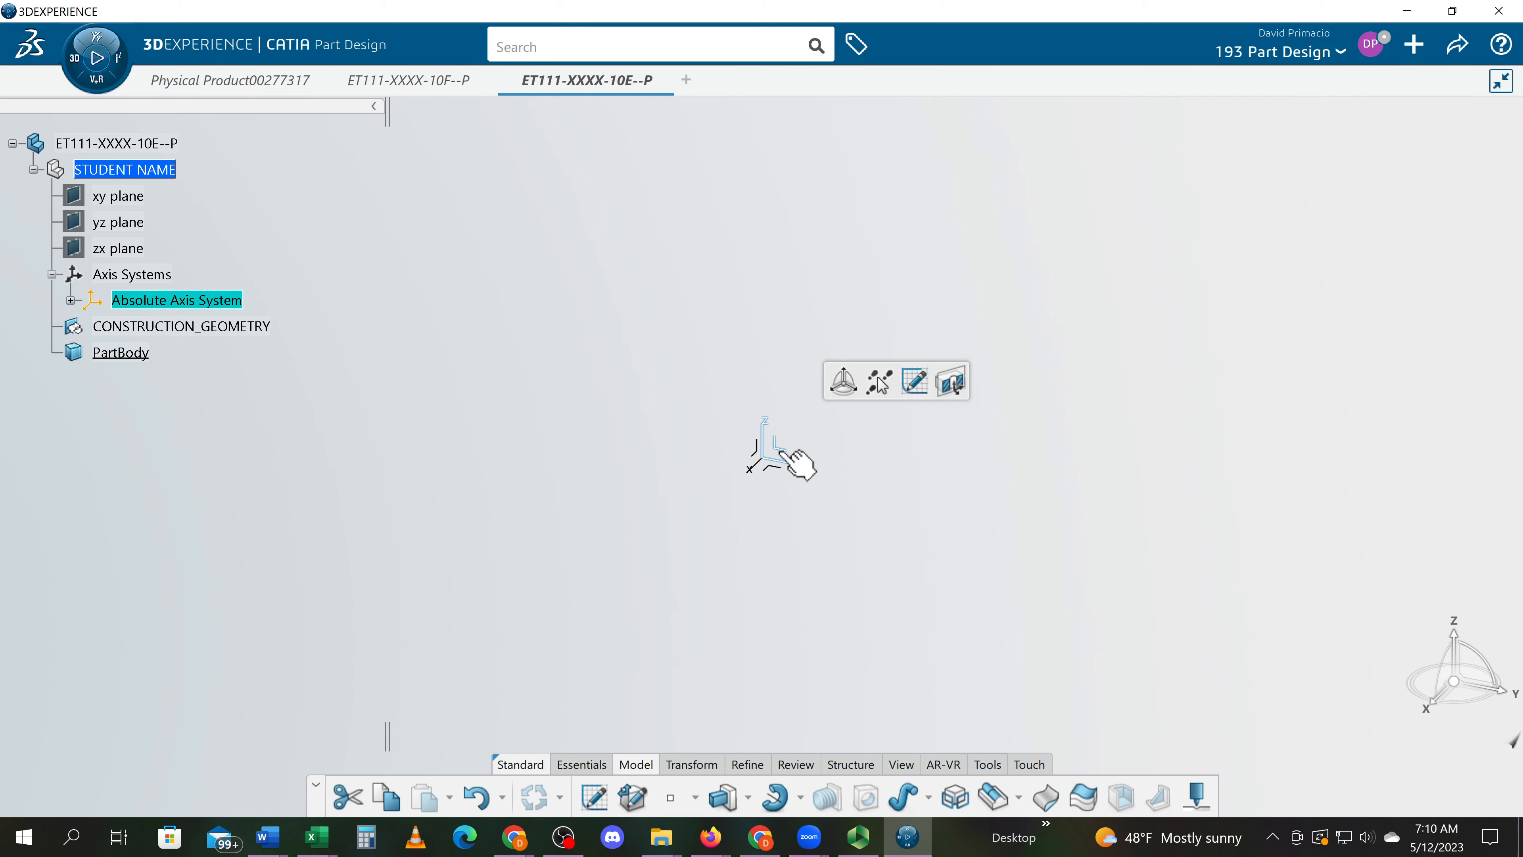
left_click(914, 382)
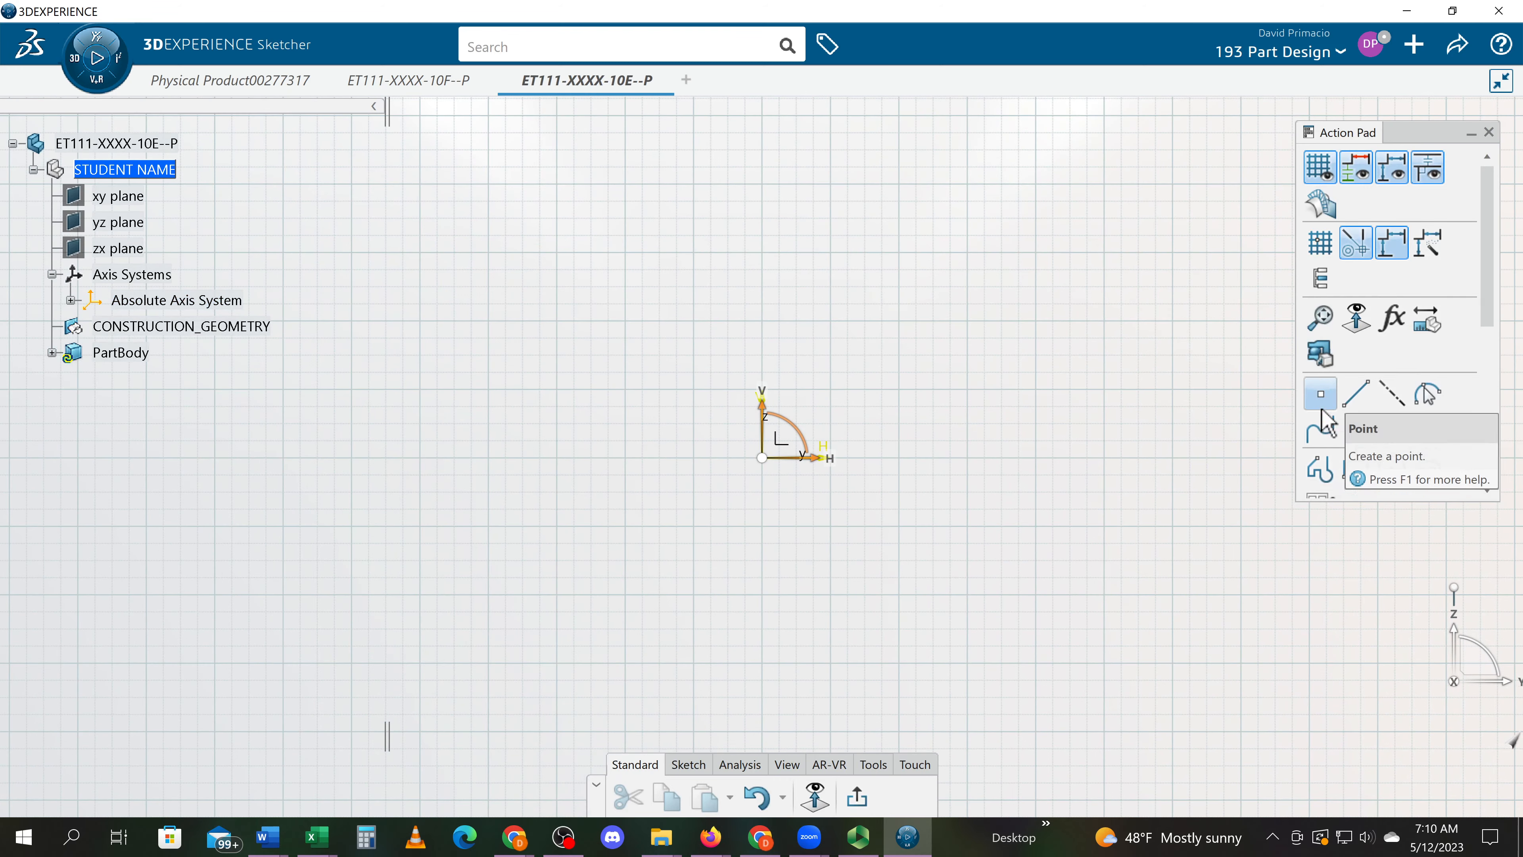
left_click(688, 764)
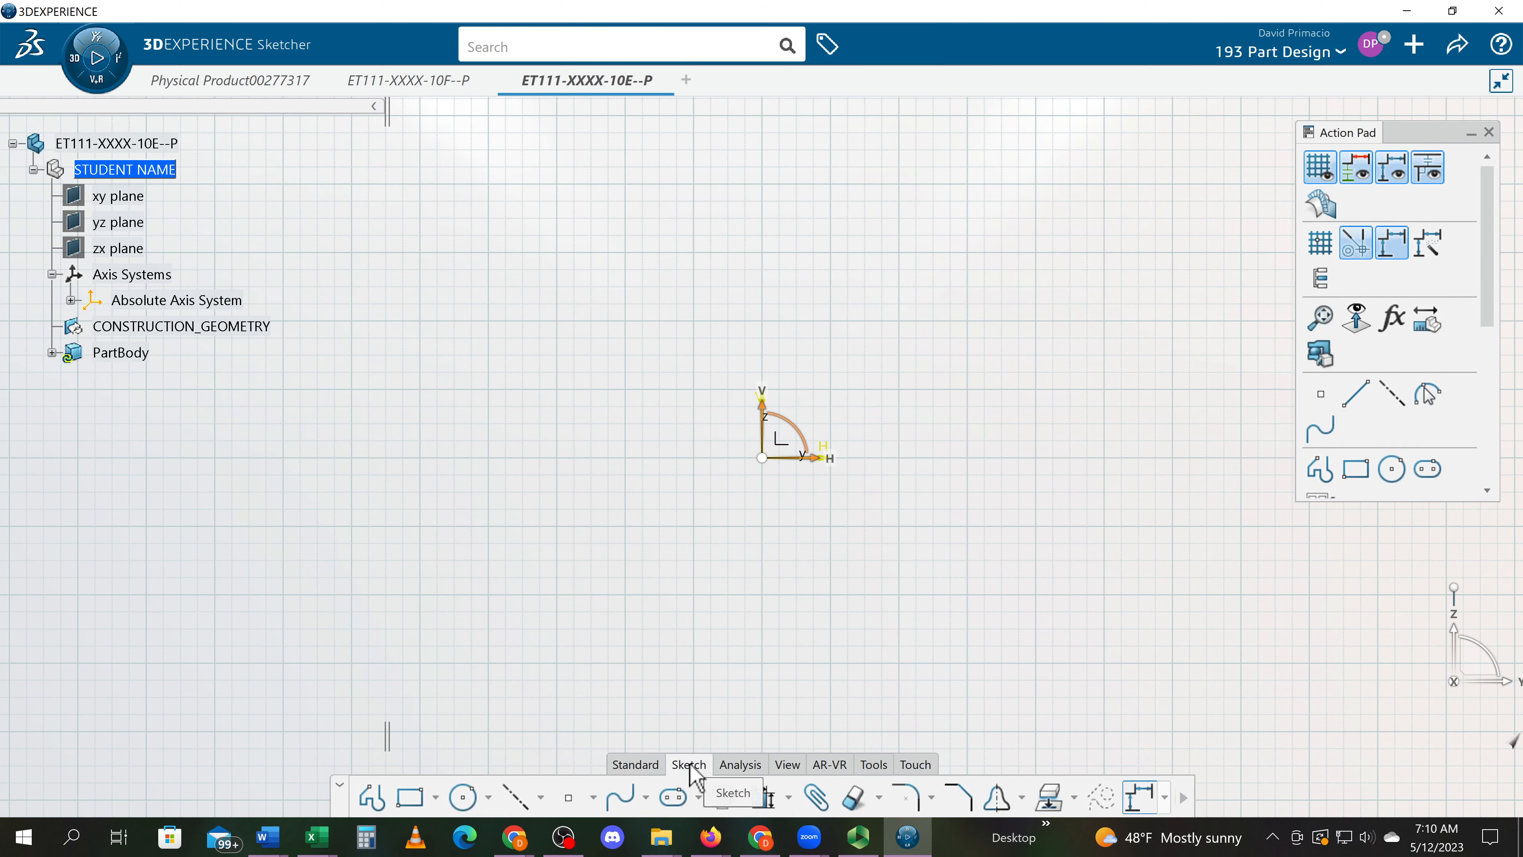
left_click(411, 798)
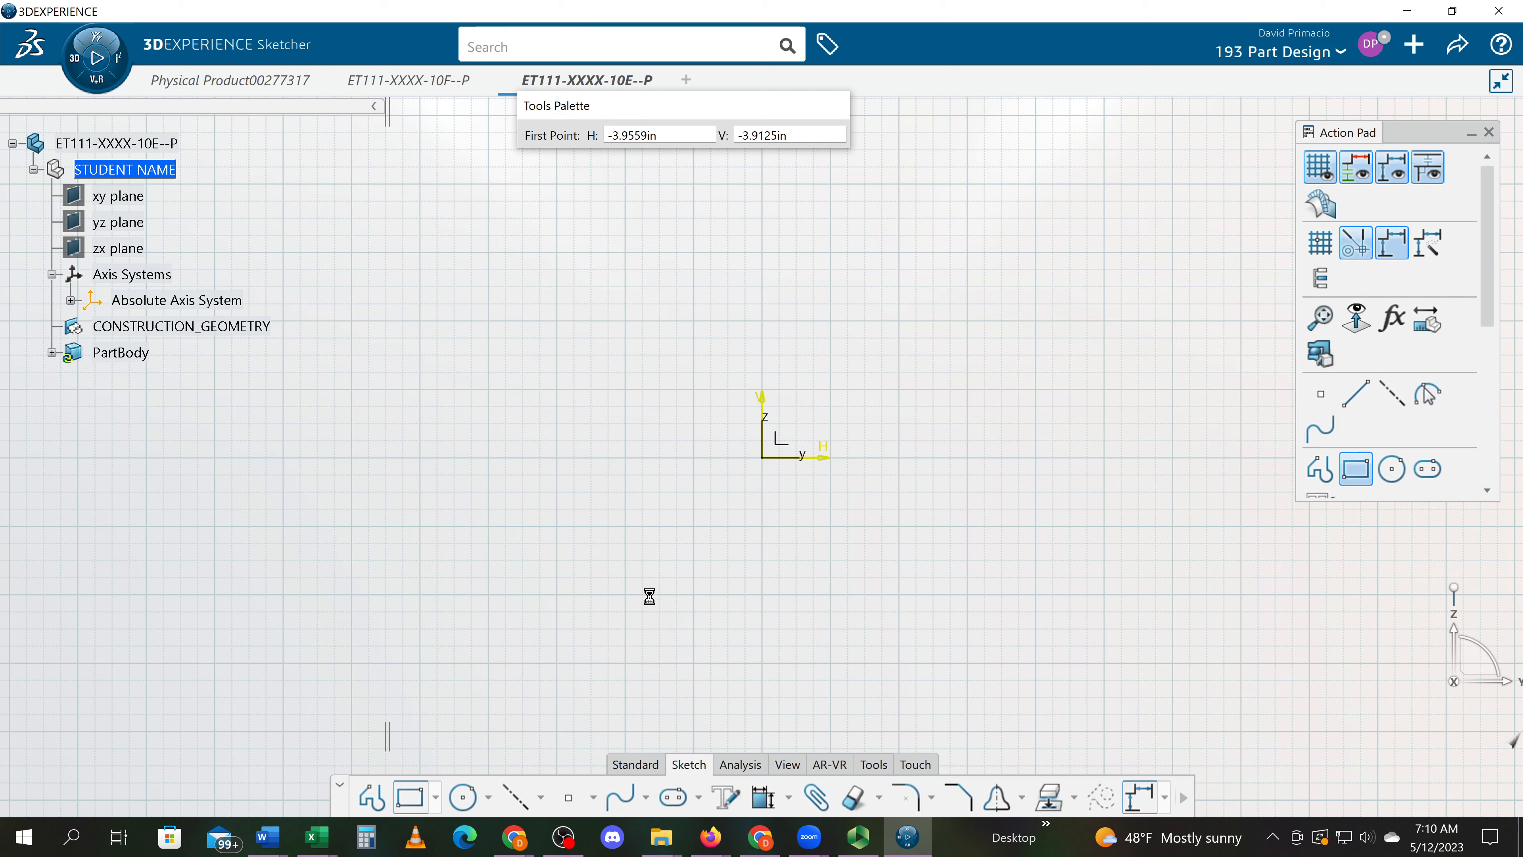
mouse_move(629, 606)
middle_mouse_down()
mouse_move(482, 651)
mouse_move(358, 736)
middle_mouse_up()
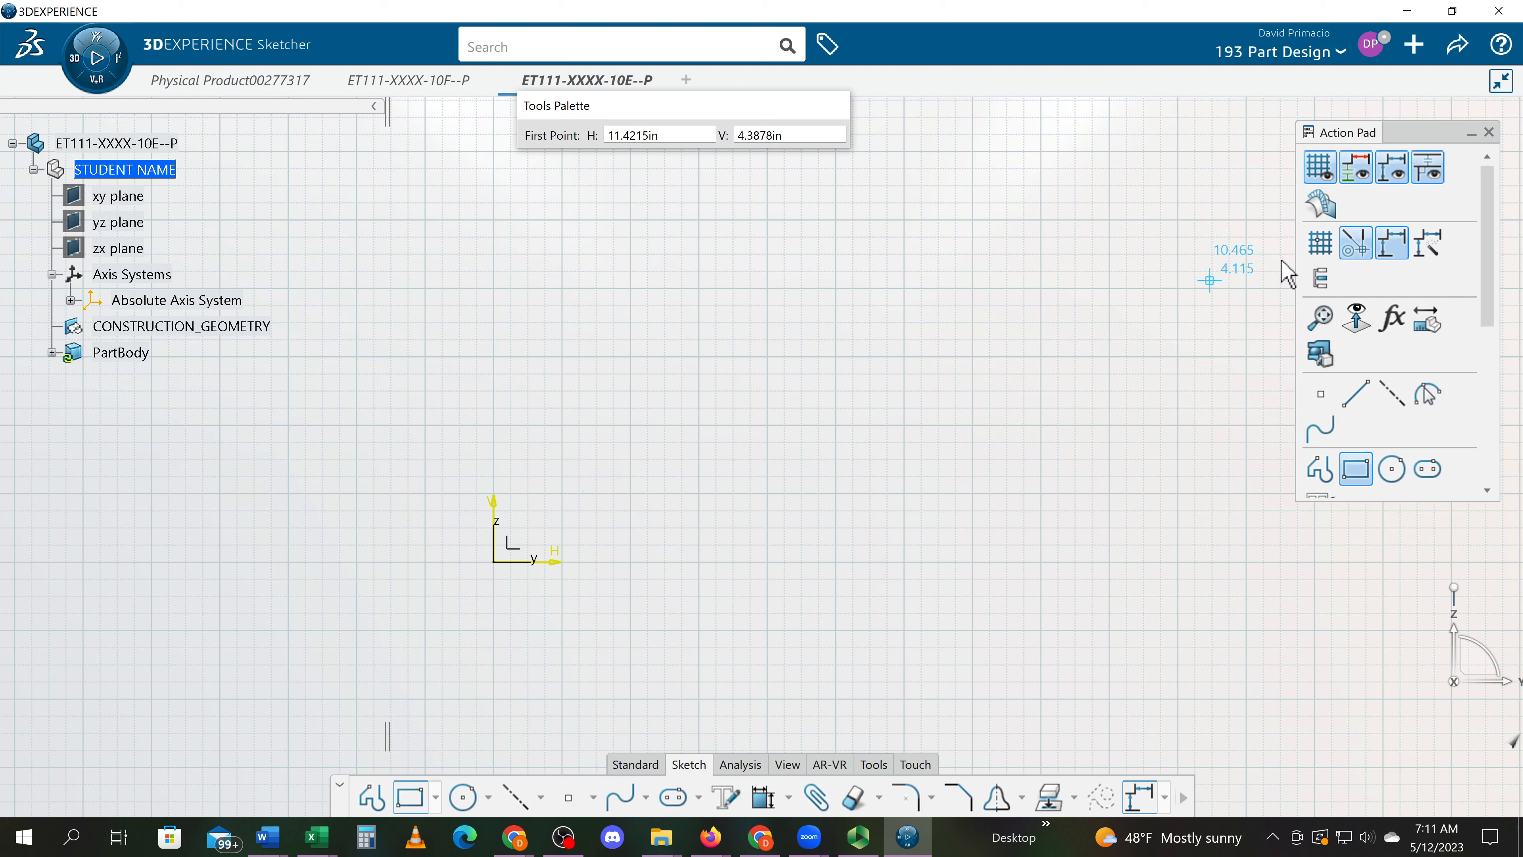
left_click(1320, 244)
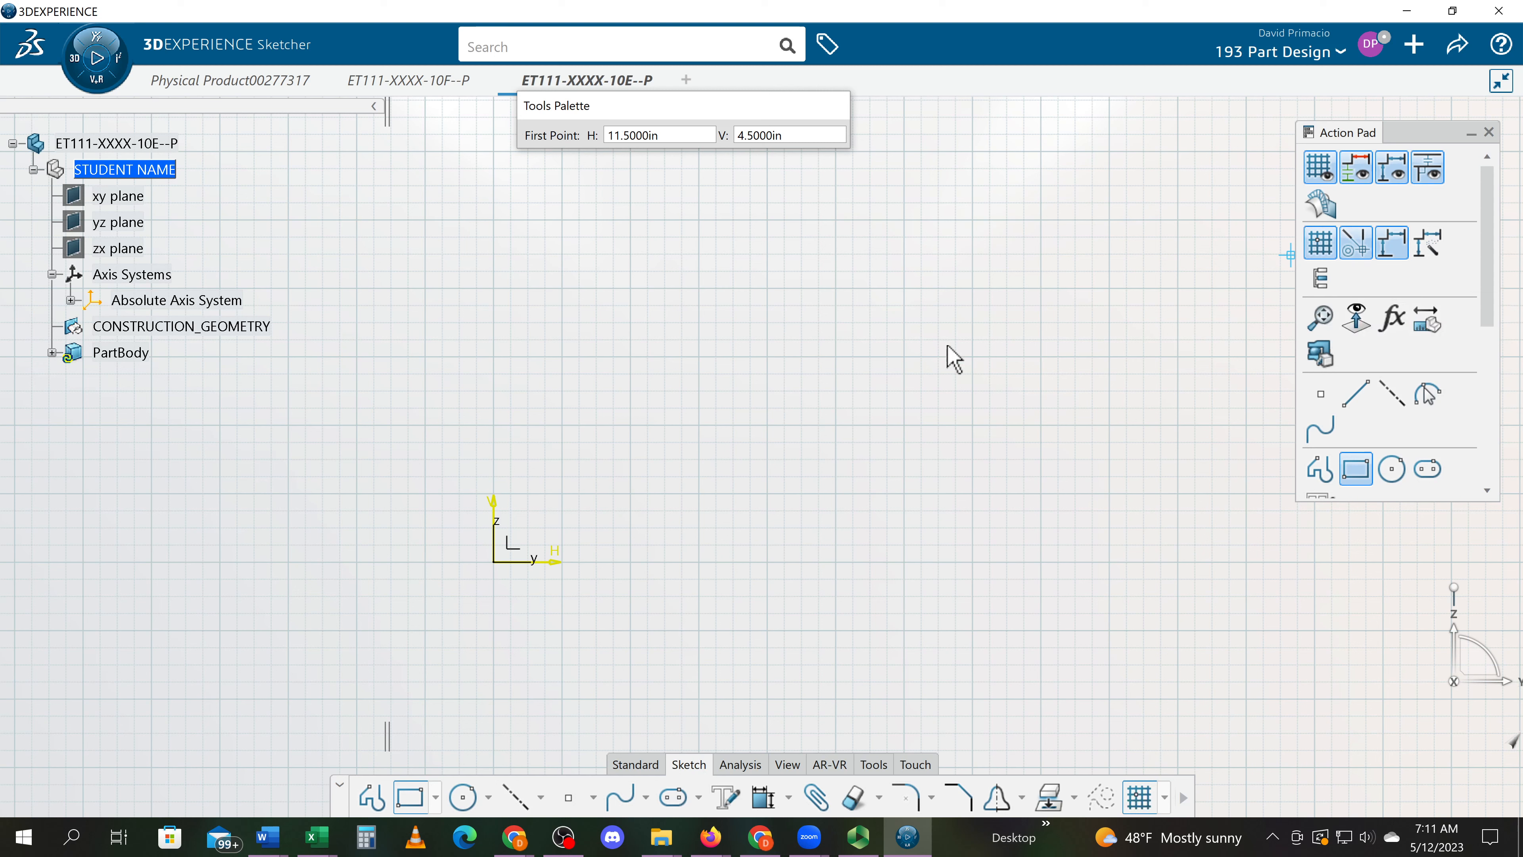
Sketch a rectangle about 4.5 in wide and 6 in high, with its lower-left corner at about H 1 in, V 1 in
left_click(581, 495)
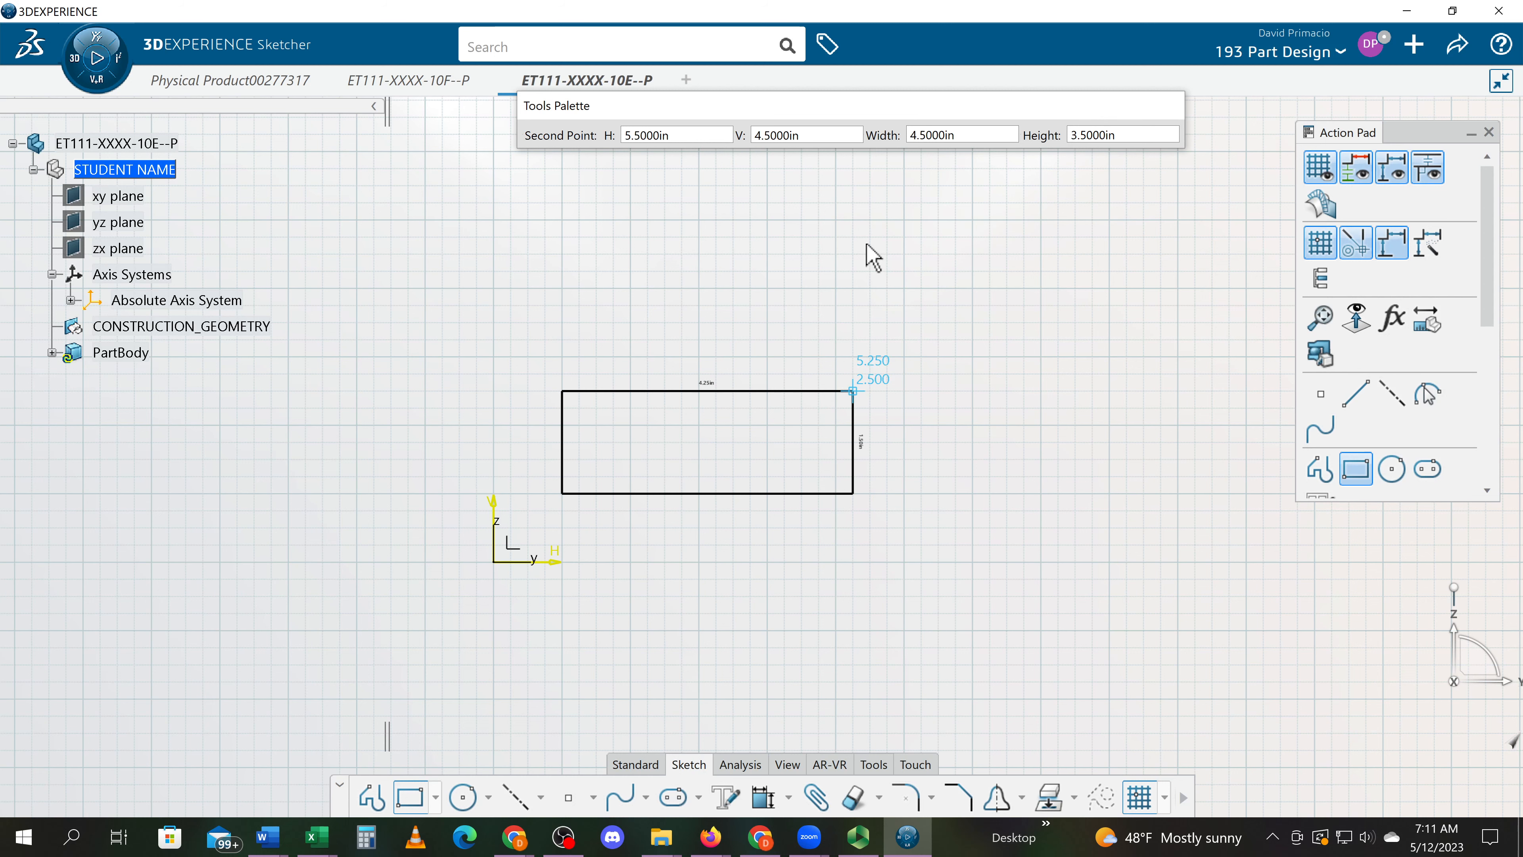
middle_click_drag(874, 257, 904, 462)
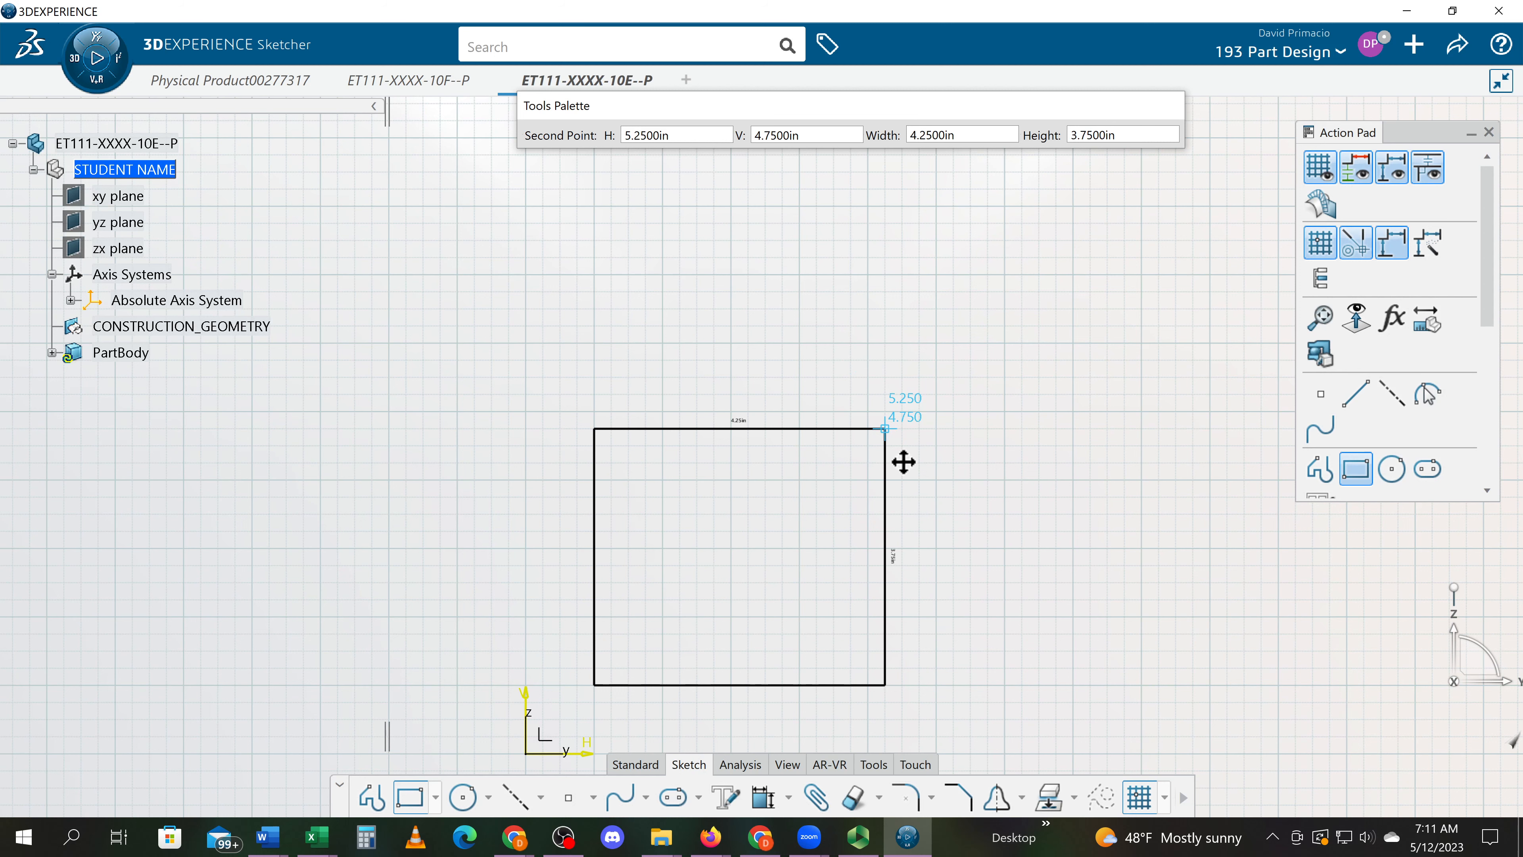
middle_click_drag(904, 462, 911, 493)
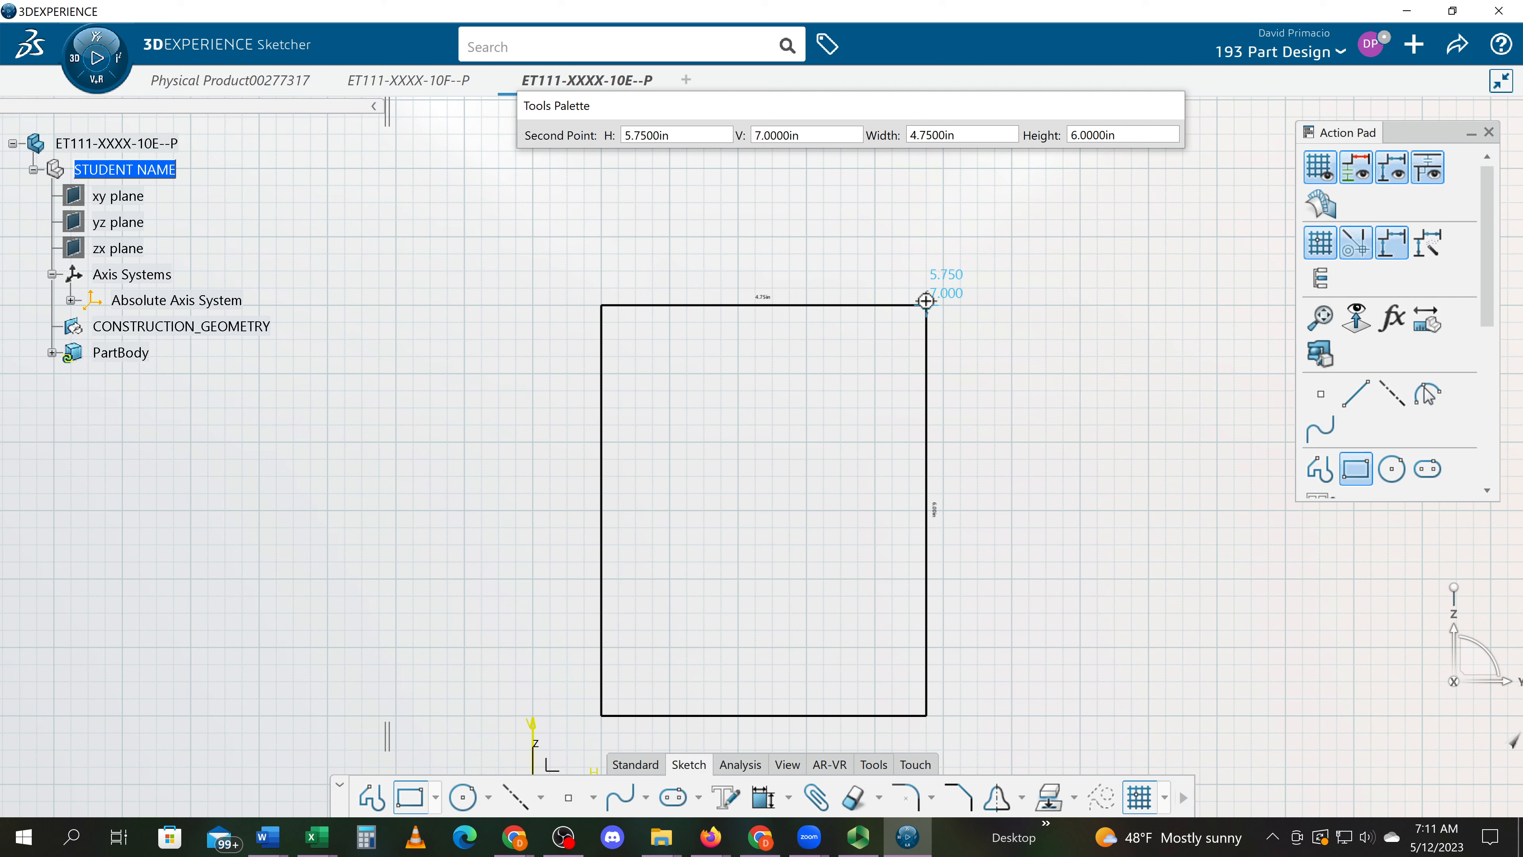
left_click(910, 304)
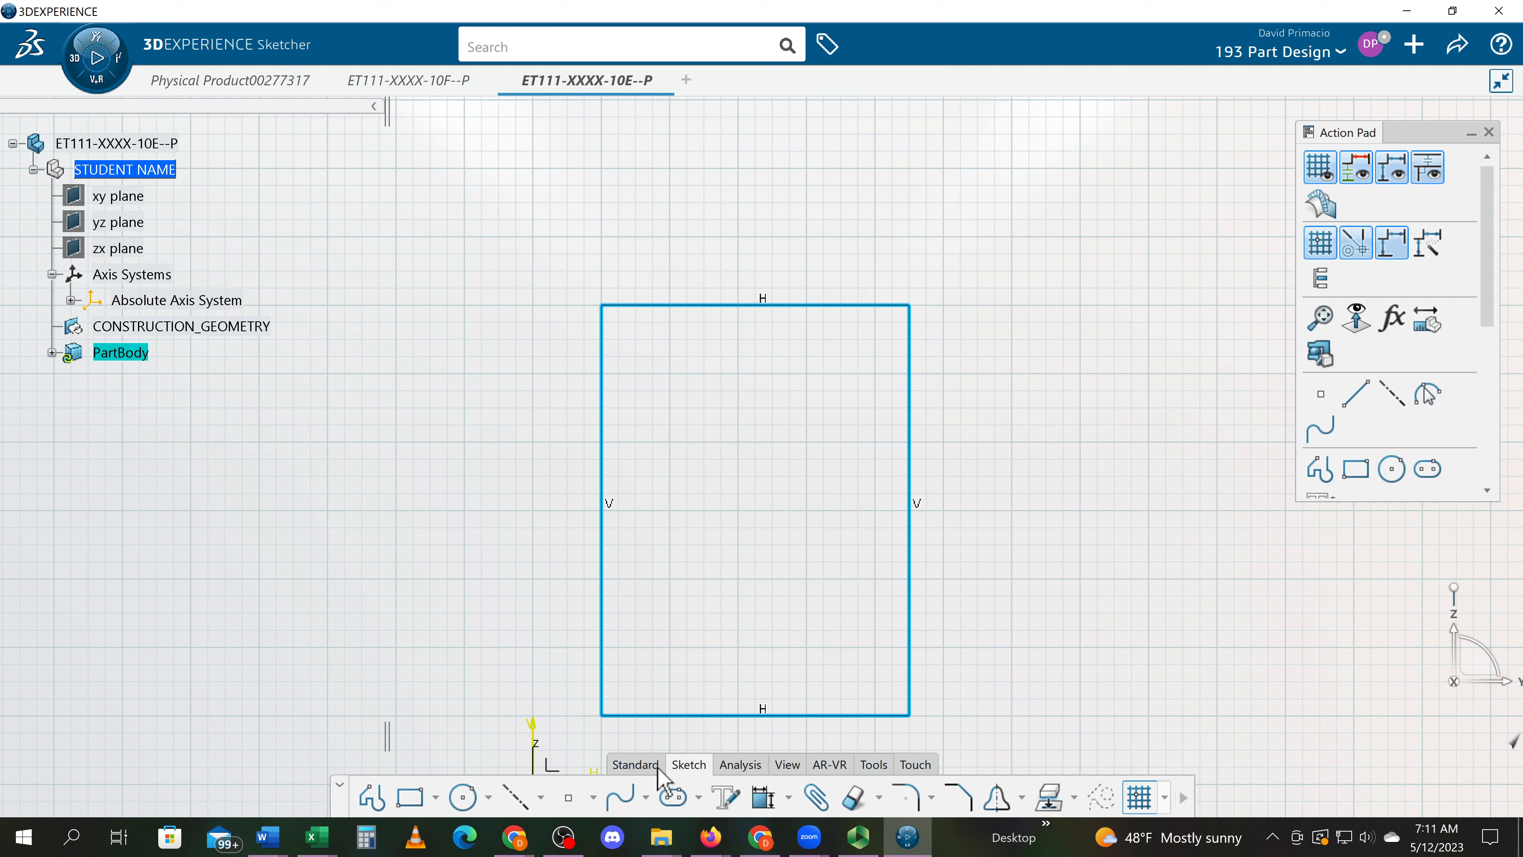
Check the hole layout in the PDF drawing and sketch a circle of about 0.35 in radius near the rectangle's lower-left corner
left_click(463, 797)
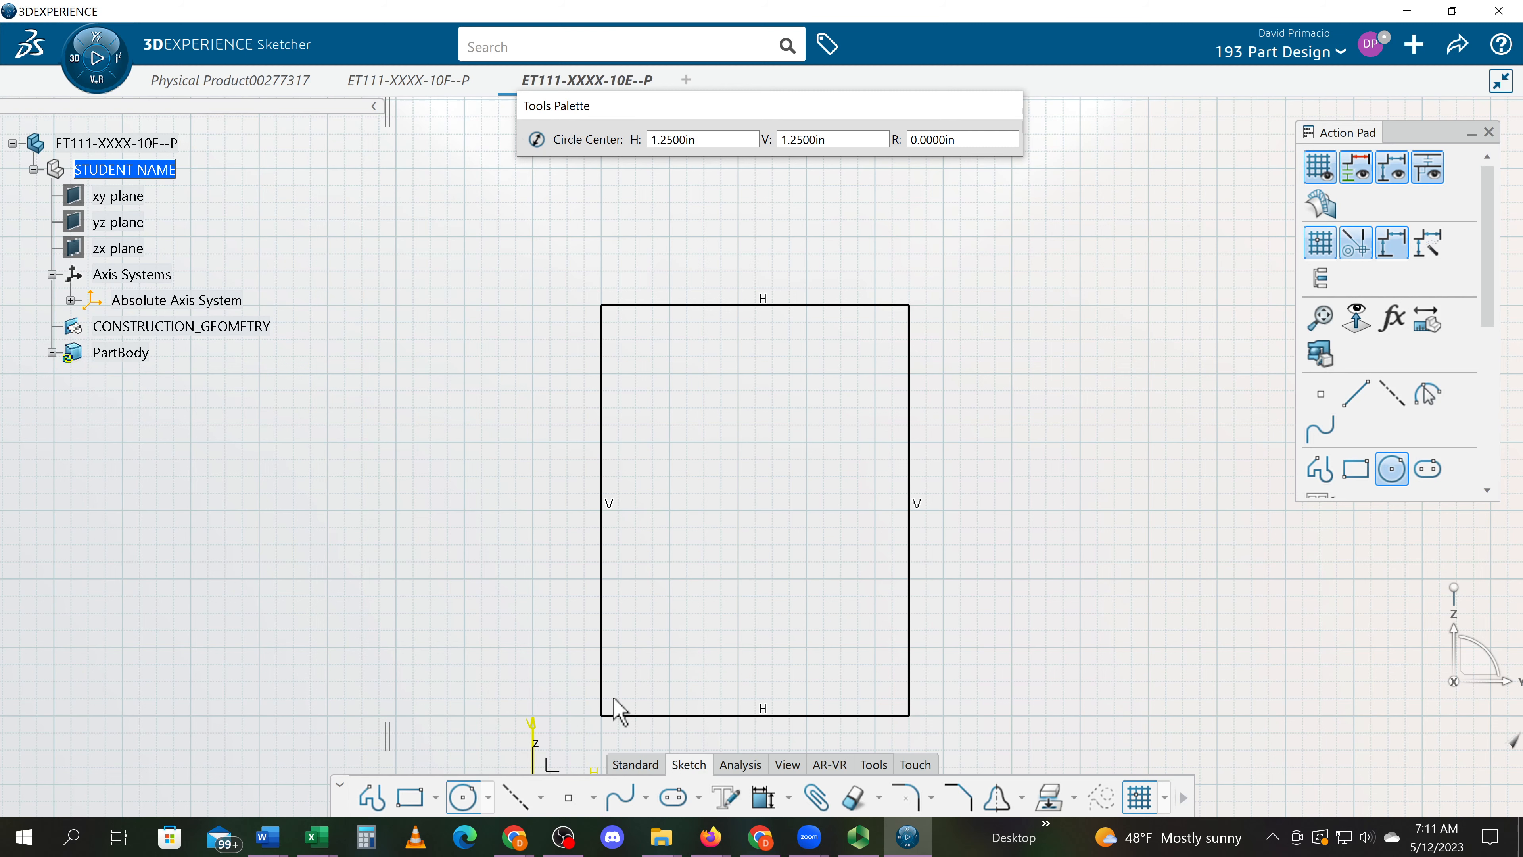
key("alt+Tab")
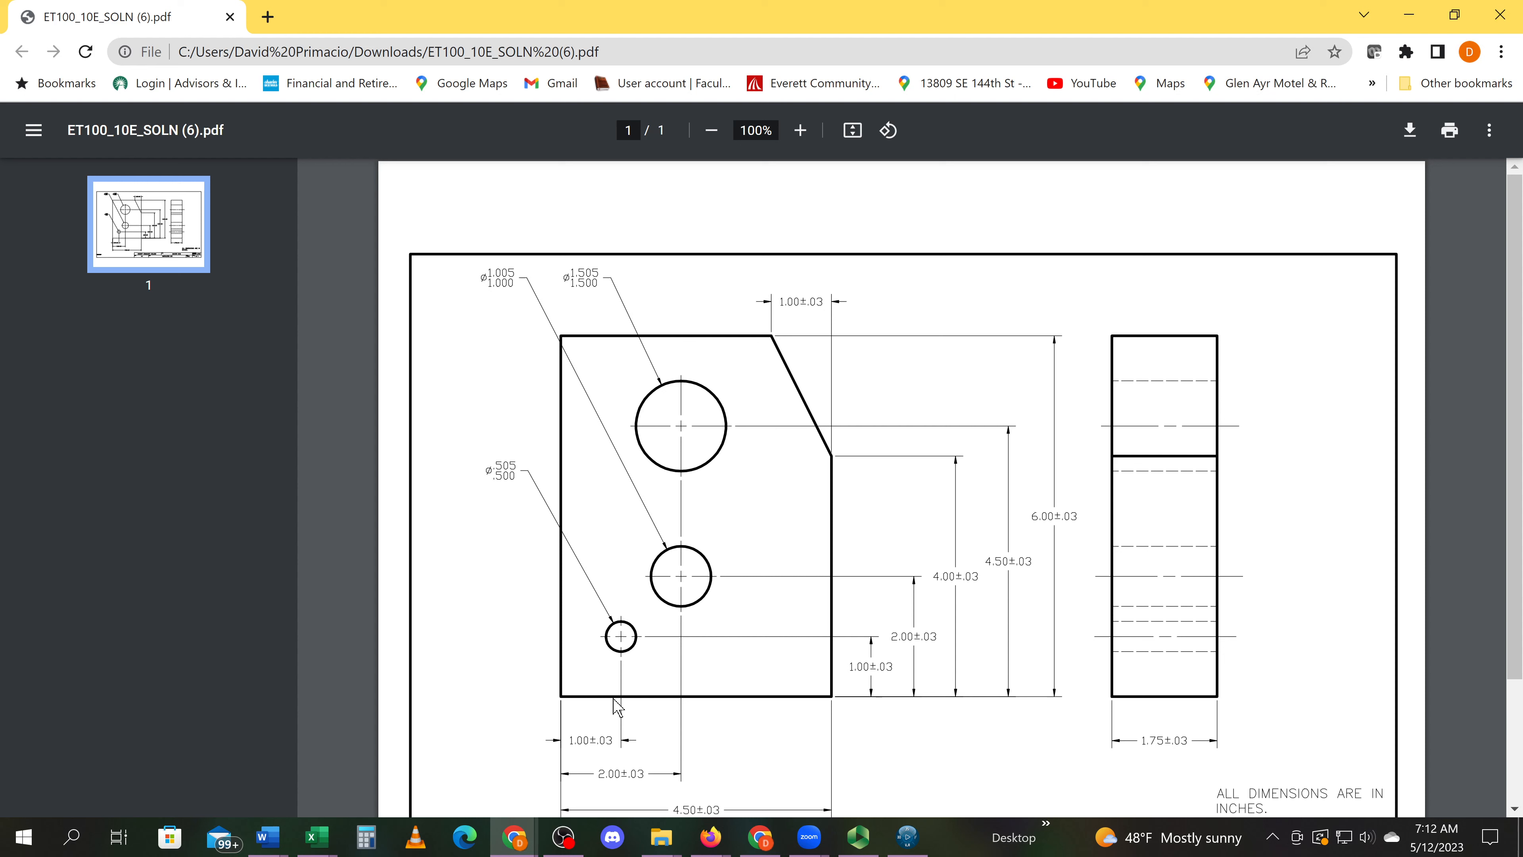
key("alt+Tab")
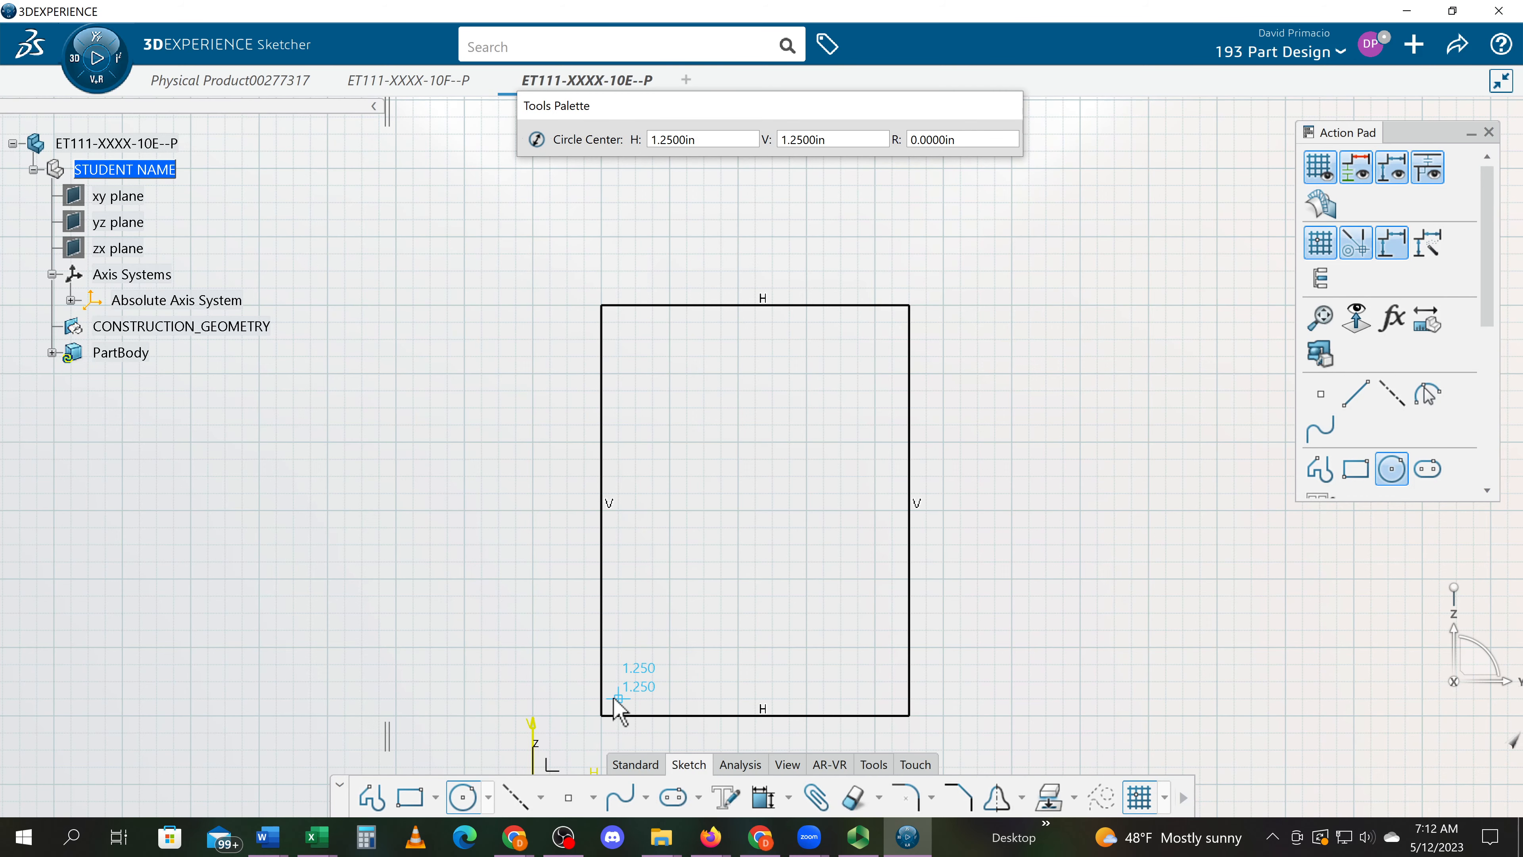
left_click(670, 647)
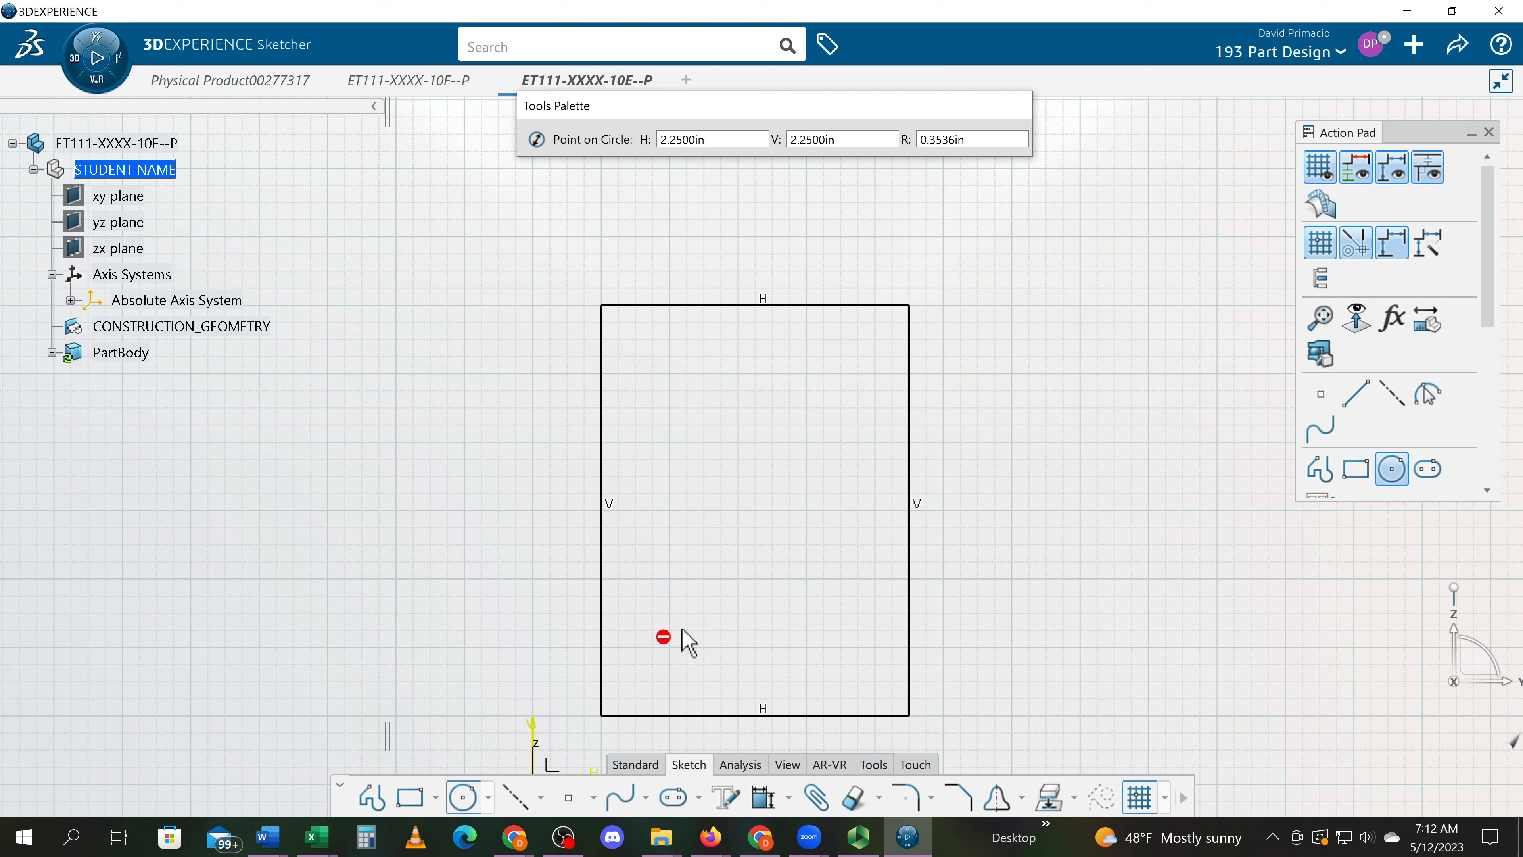
left_click(684, 630)
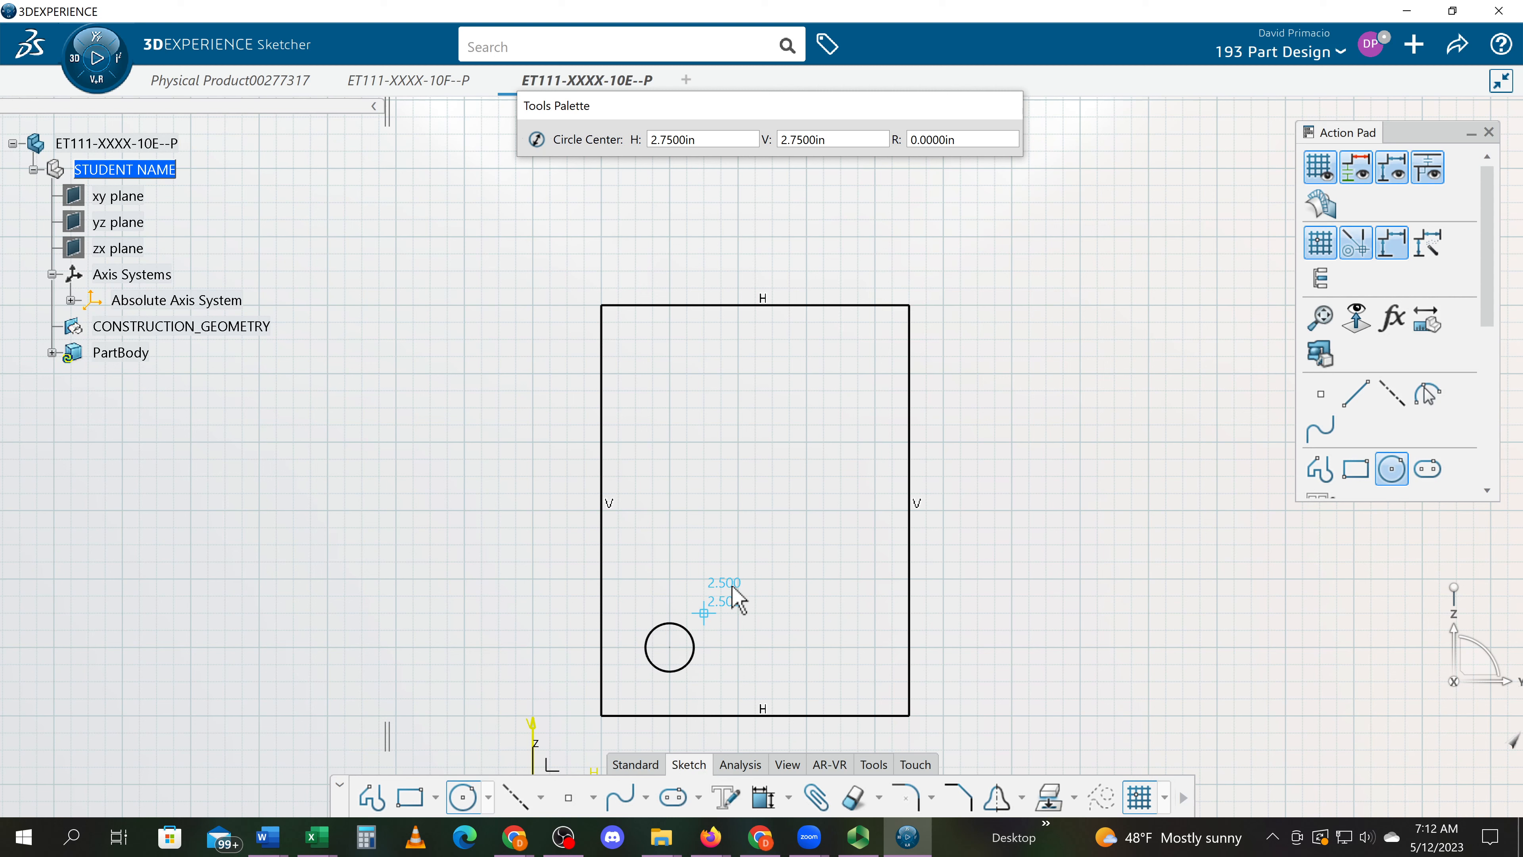
Sketch two equal larger circles on the rectangle's vertical centre, one above the other, at about V 3.5 in and V 5.5 in
left_click(762, 545)
left_click(763, 506)
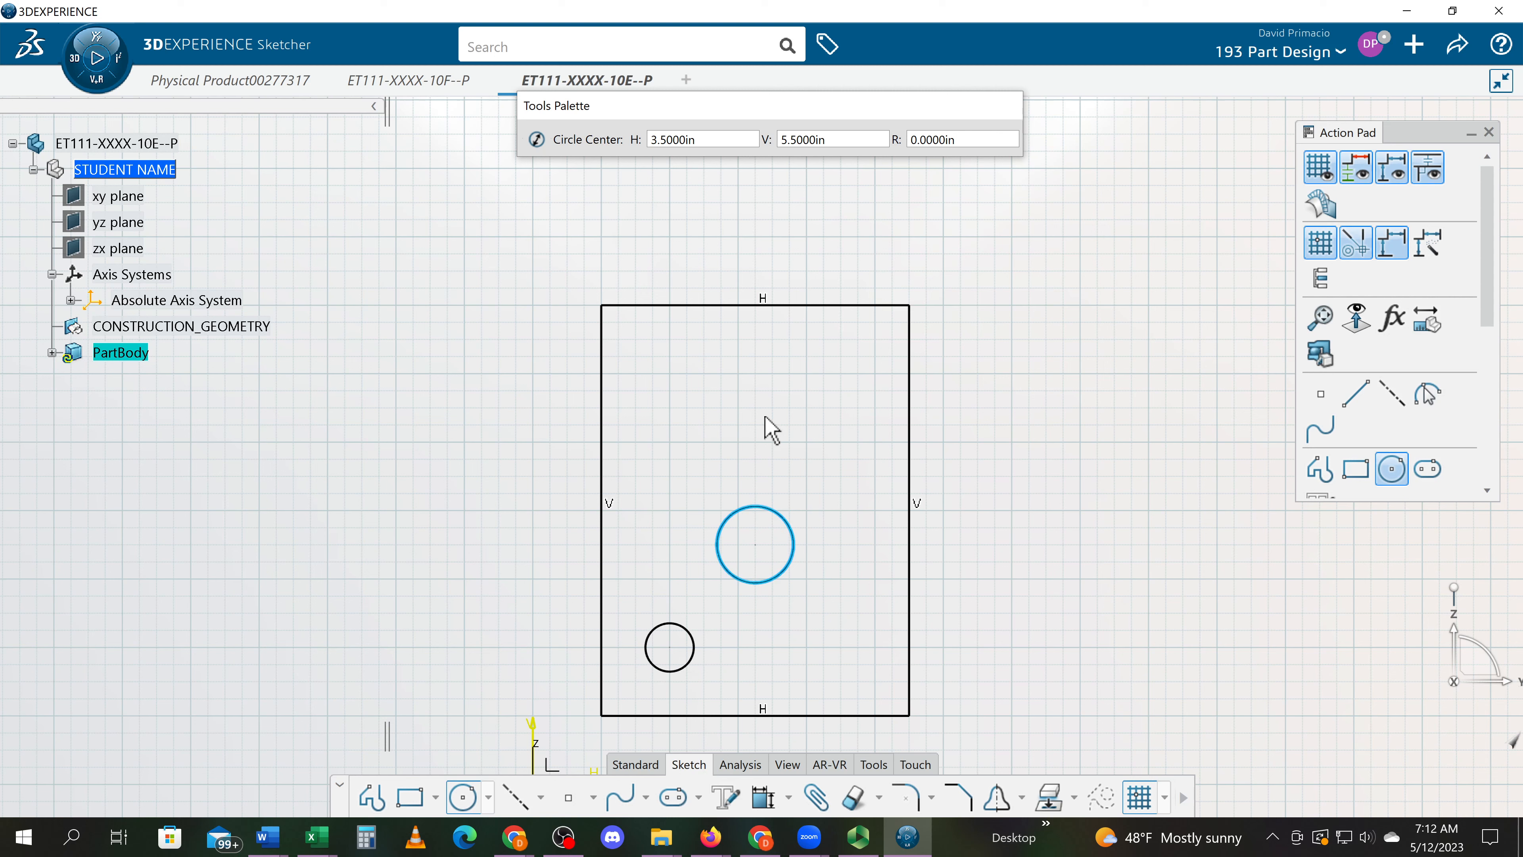
left_click(755, 407)
left_click(791, 391)
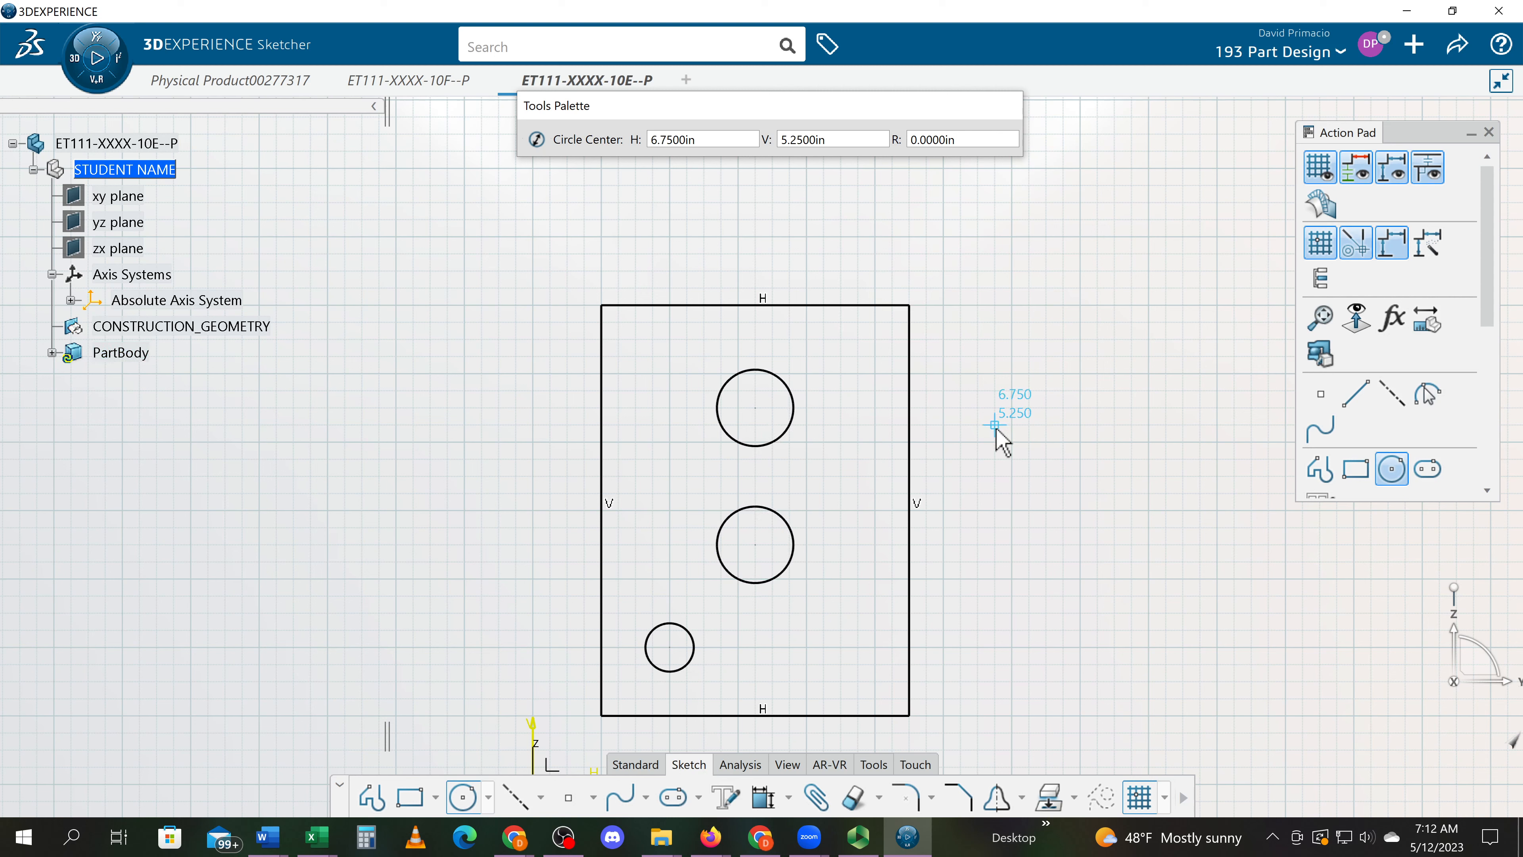
Check the PDF drawing and join the centres of the two larger circles with a vertical axis line
key("alt+Tab")
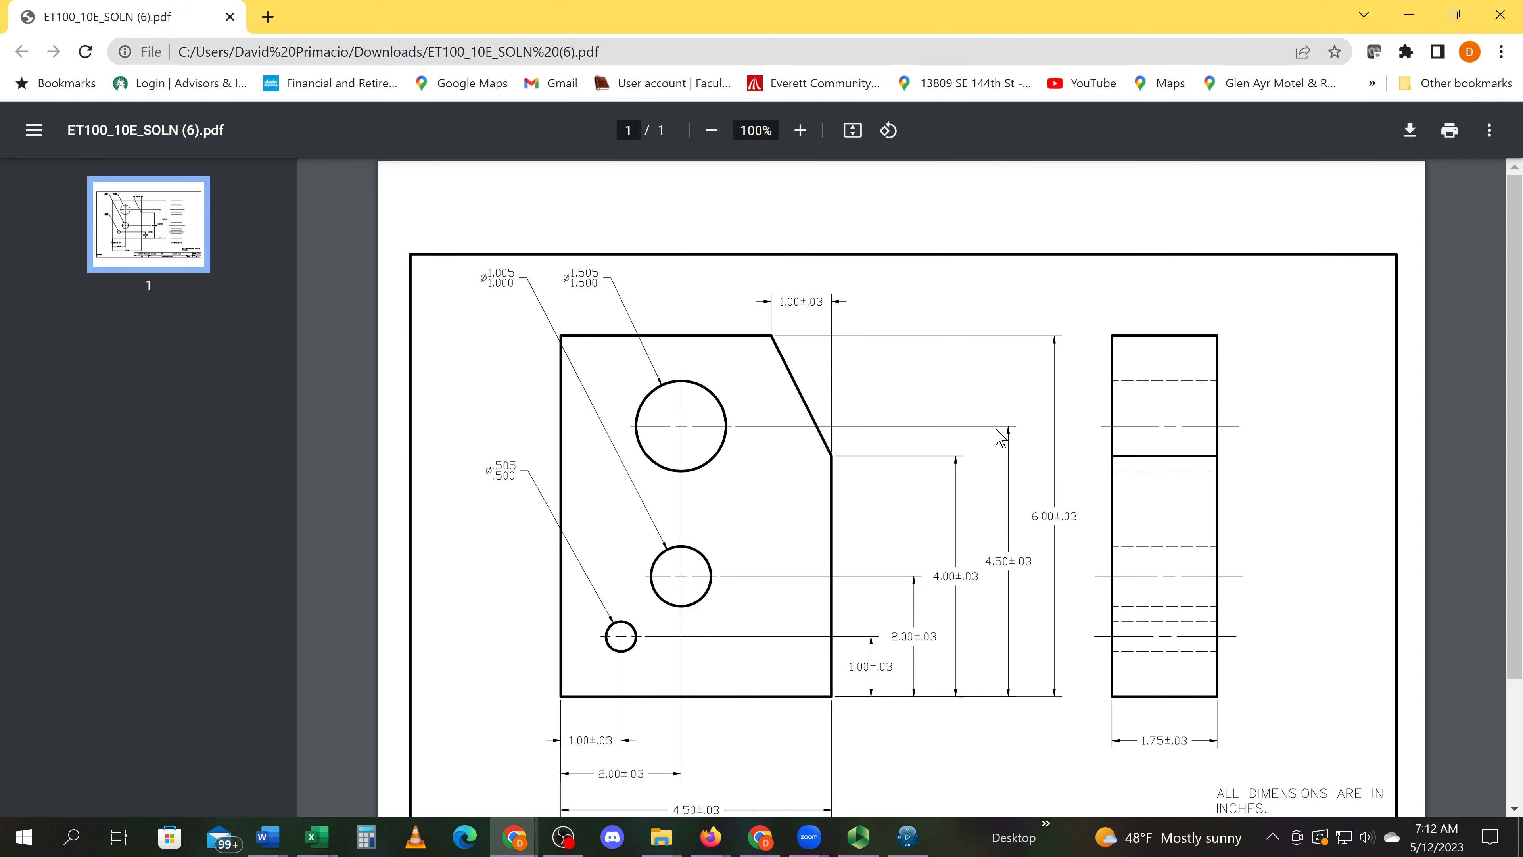
key("alt+Tab")
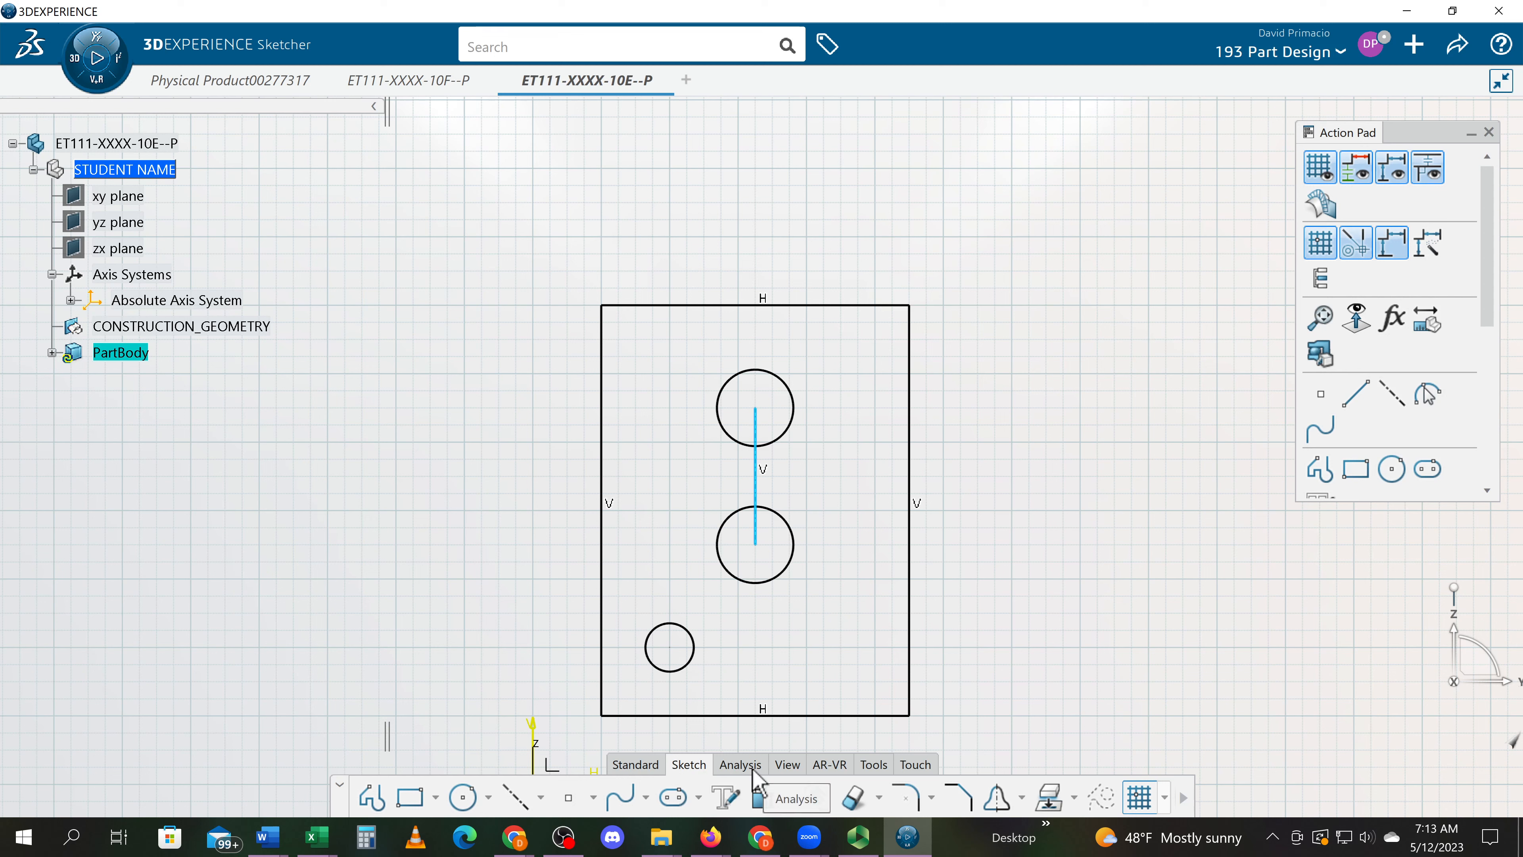
left_click(963, 794)
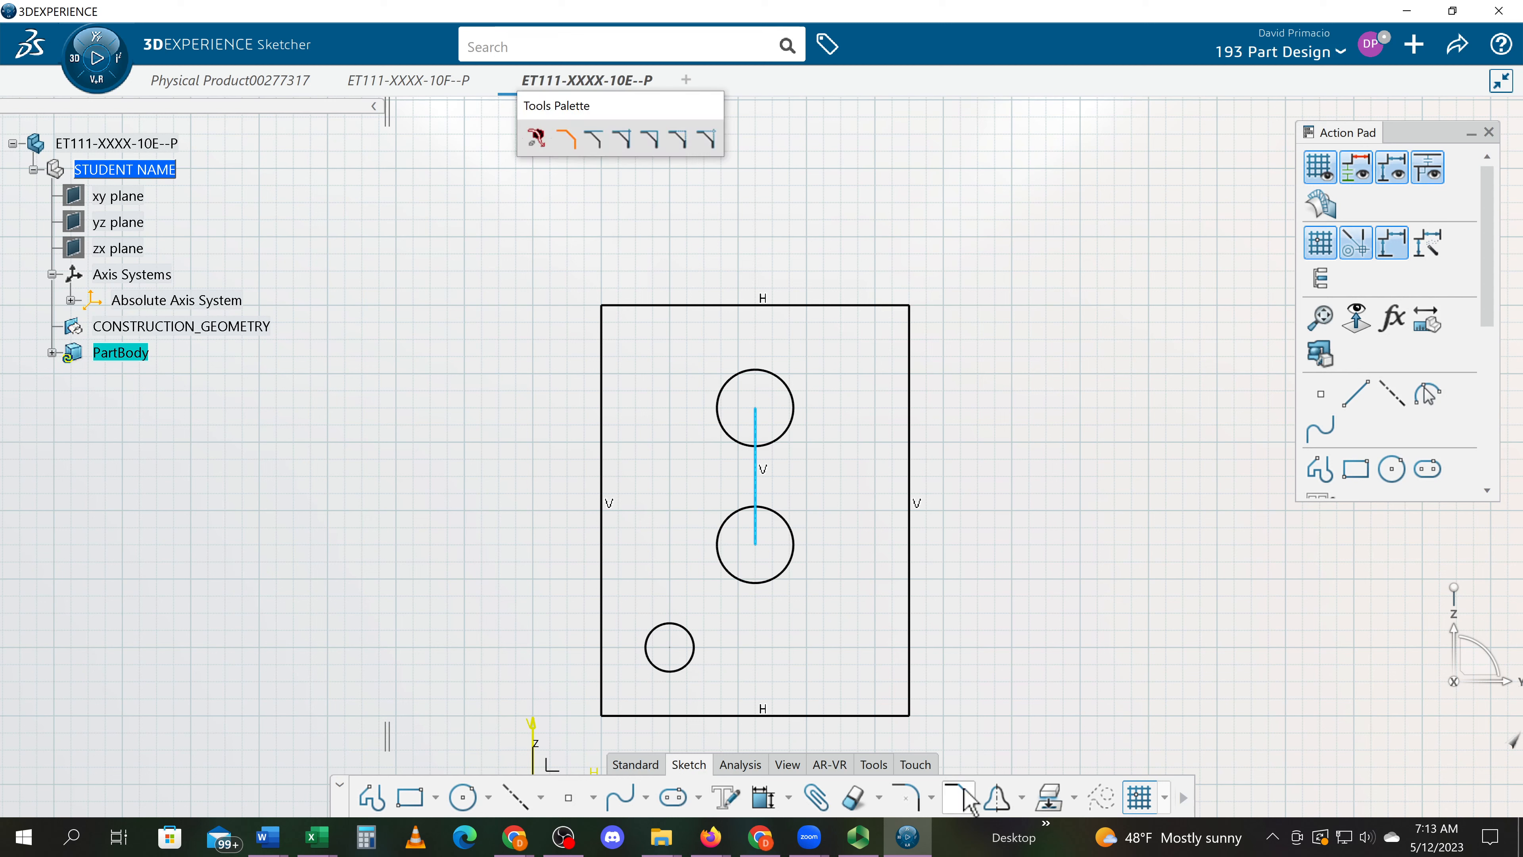
left_click(909, 373)
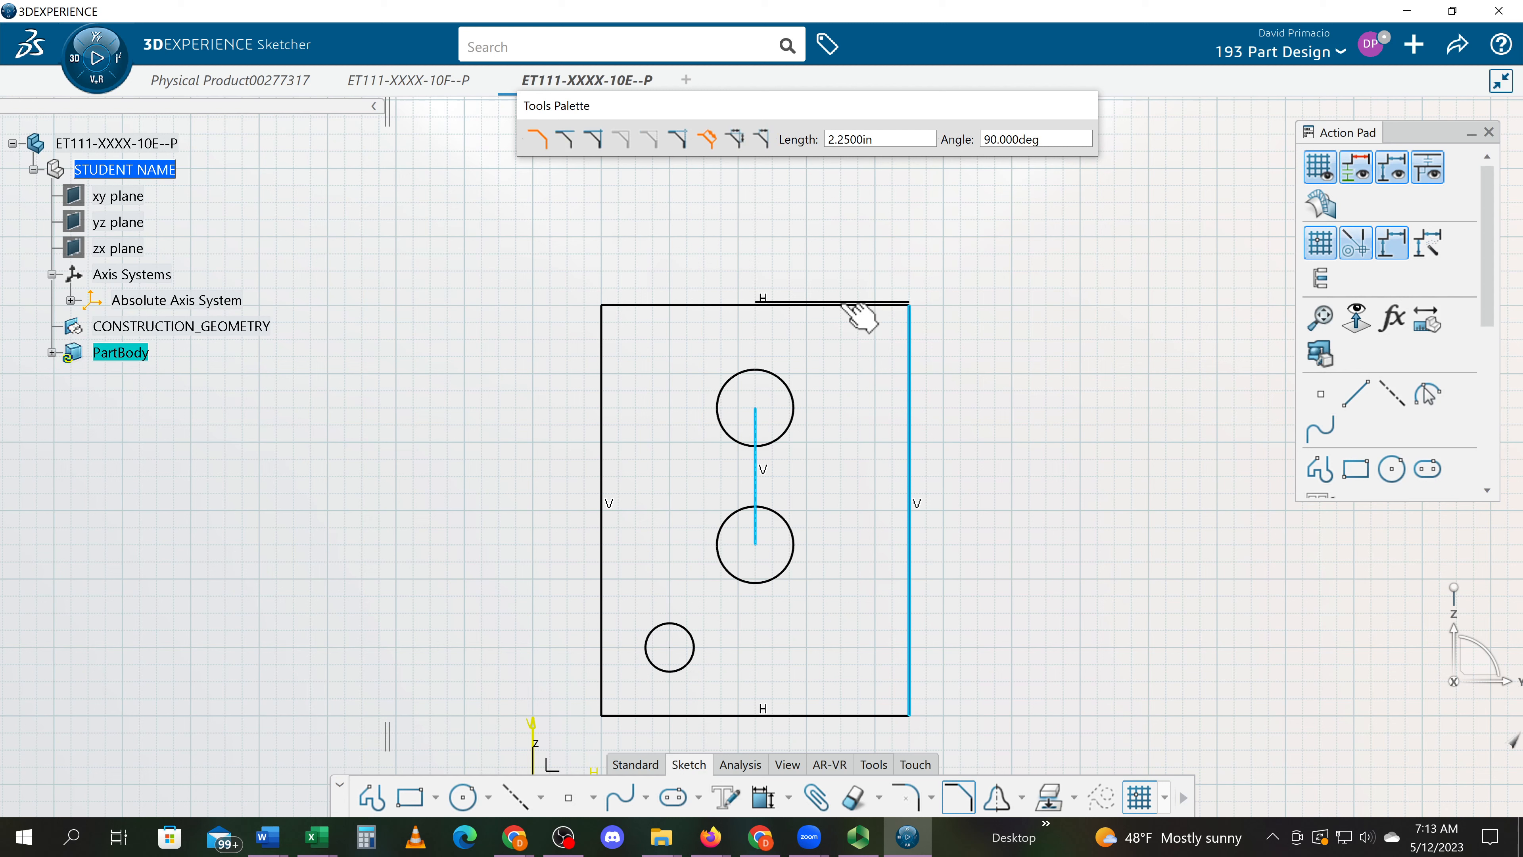
left_click(844, 305)
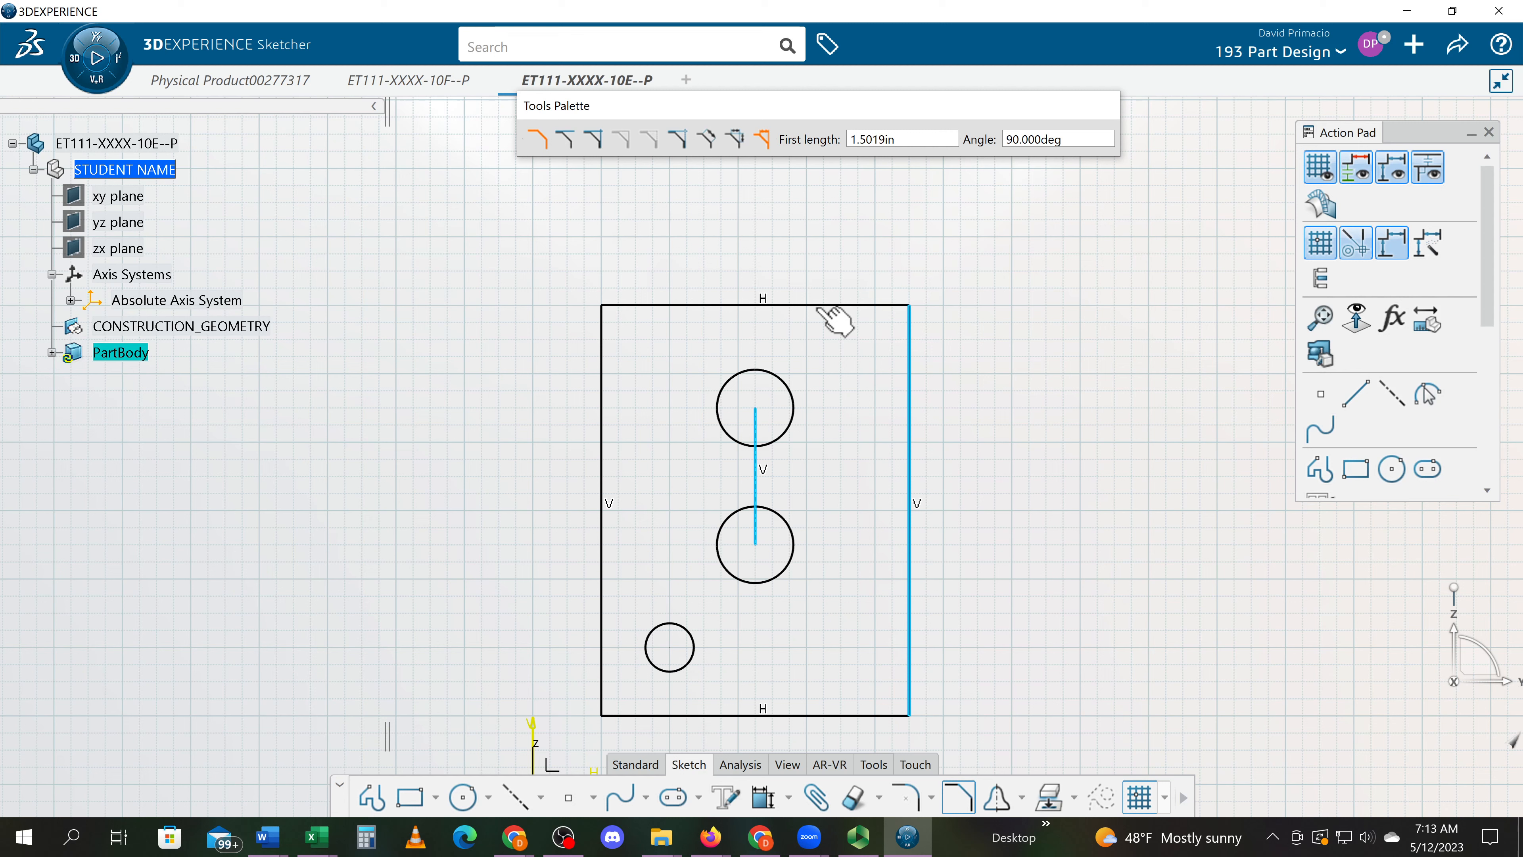
key("Escape")
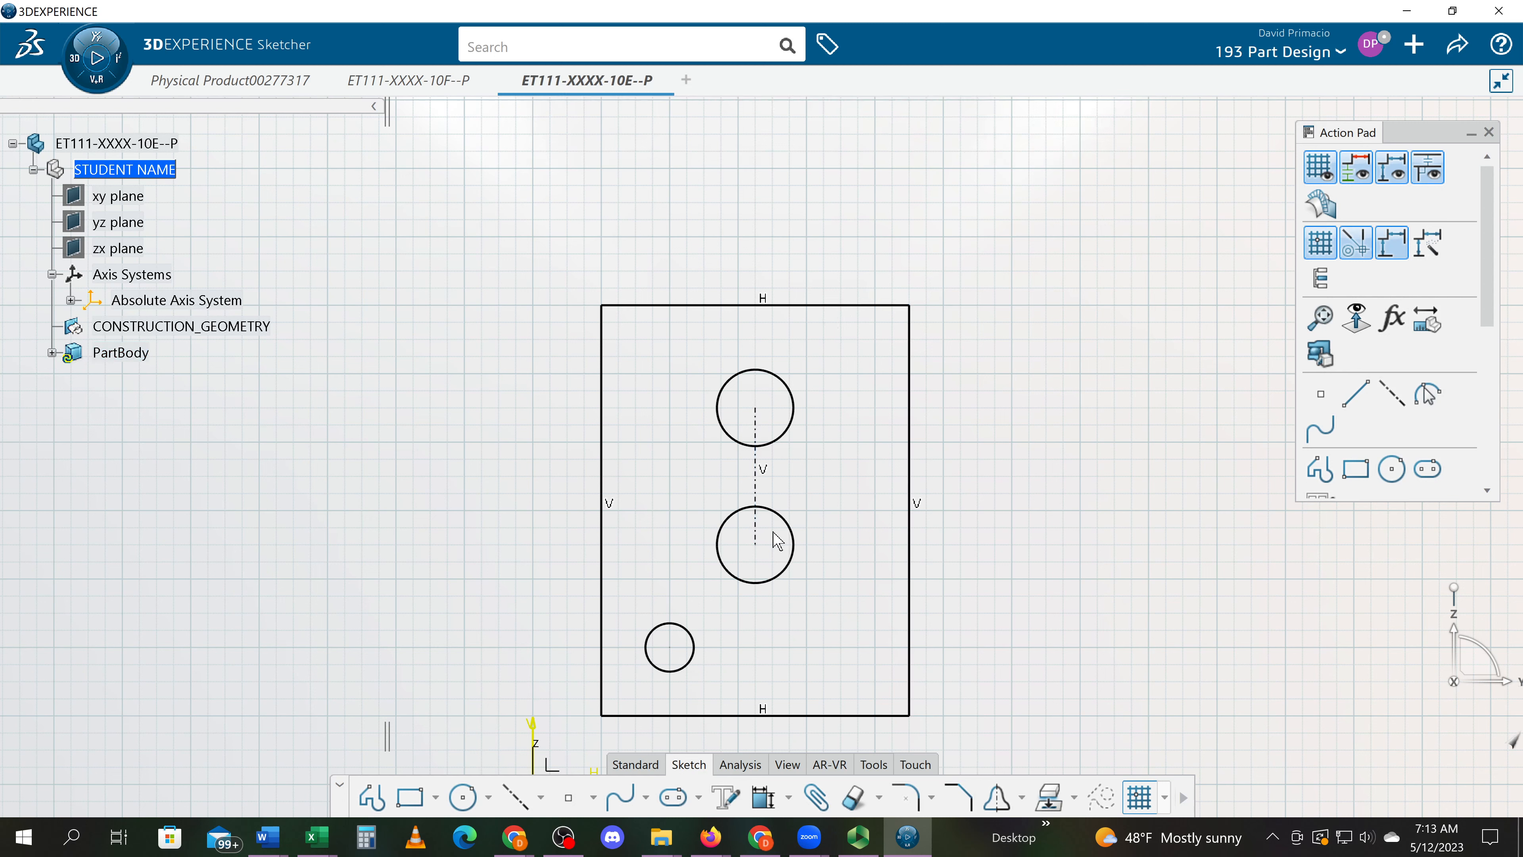
Try a 45-degree chamfer with a vertical length dimension on the rectangle's upper-right corner and undo it
left_click(958, 797)
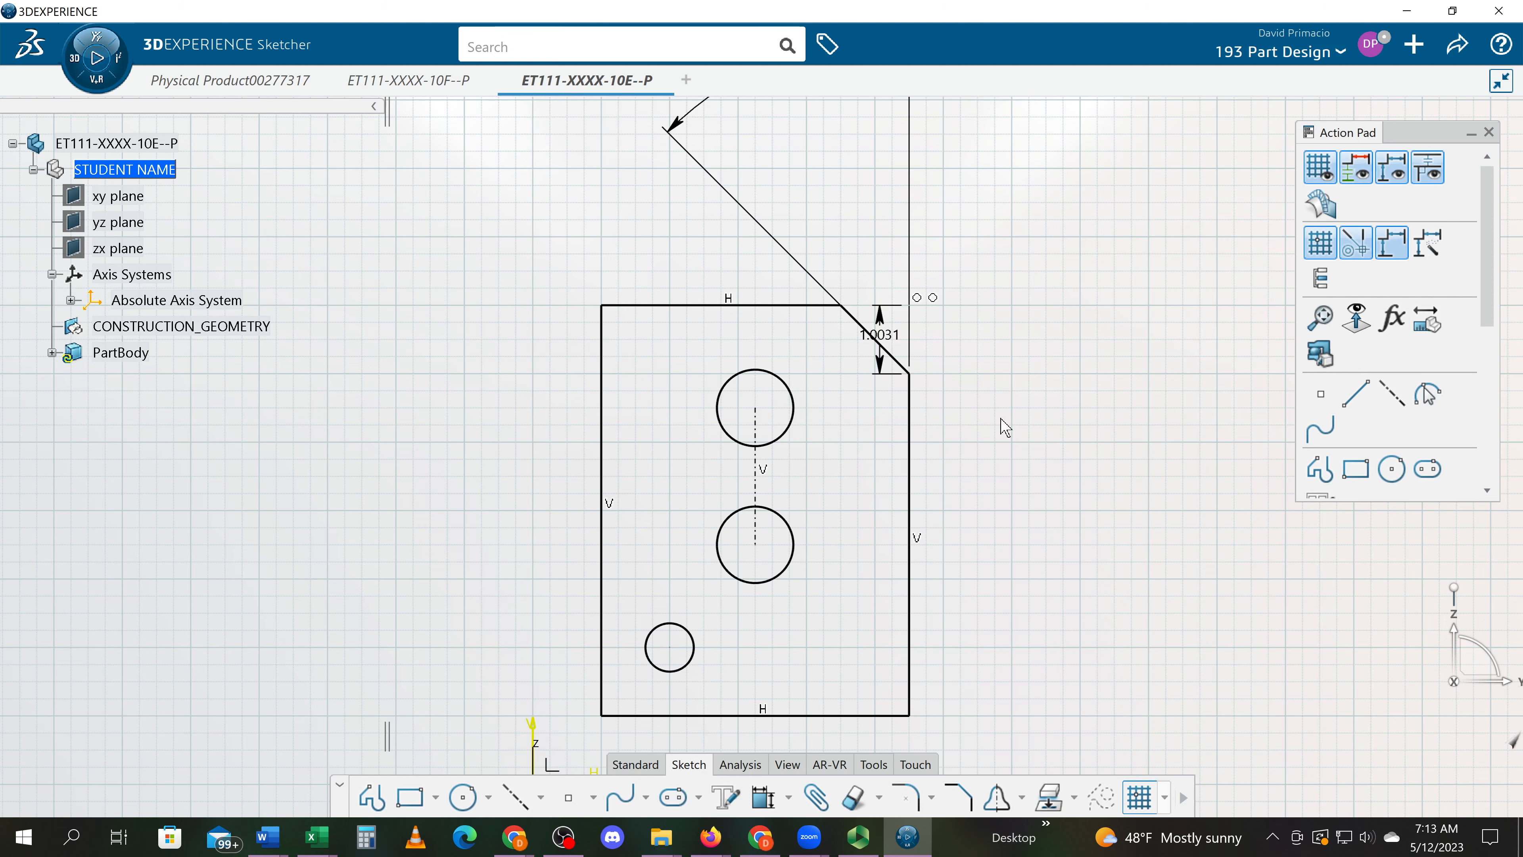
mouse_move(1000, 413)
middle_mouse_down()
mouse_move(960, 437)
mouse_move(970, 504)
mouse_move(901, 487)
middle_mouse_up()
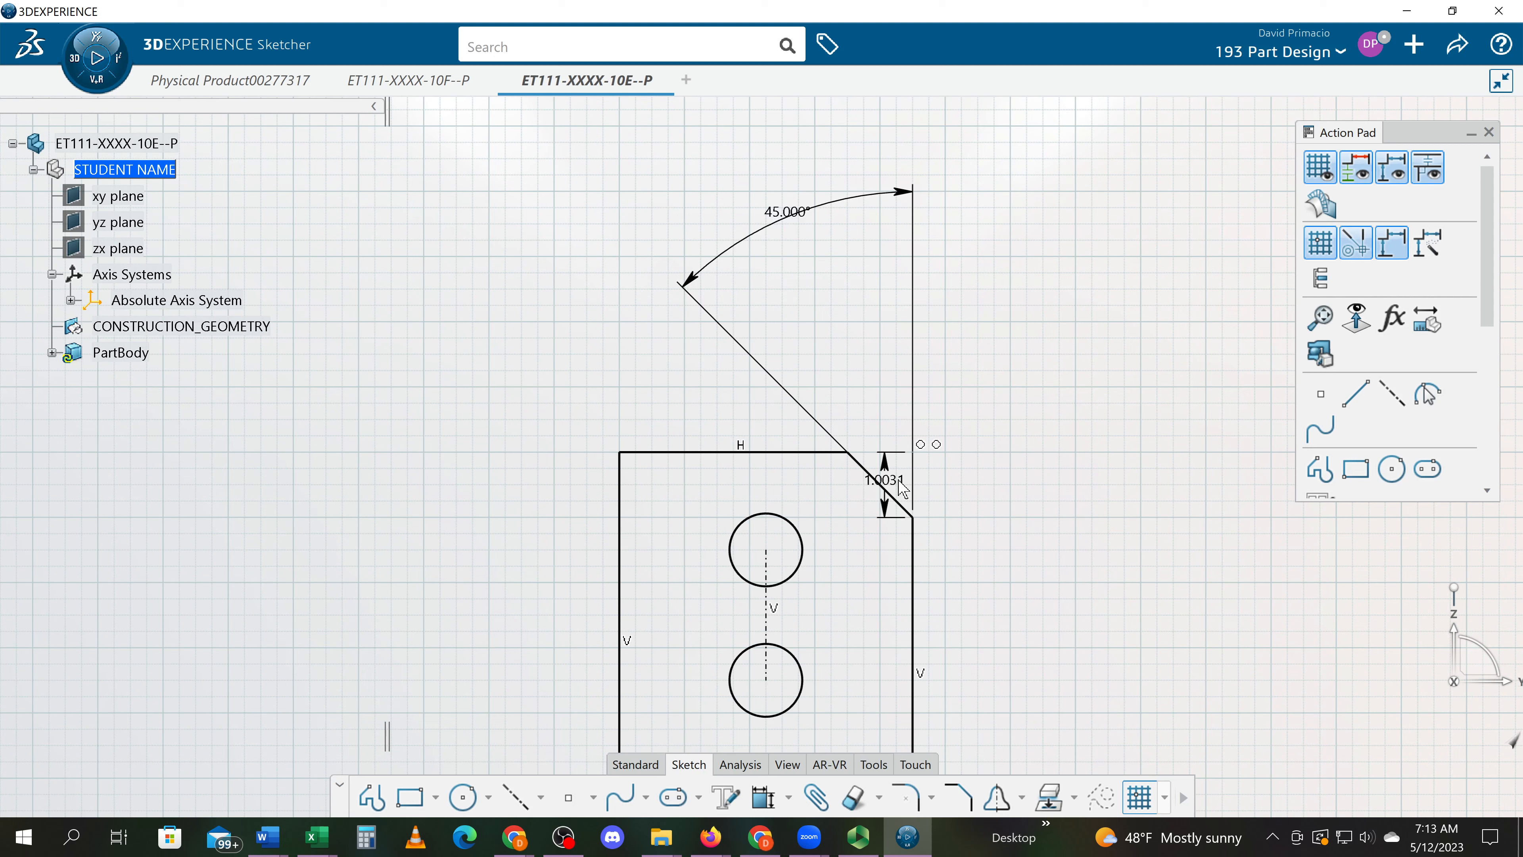
key("ctrl+z")
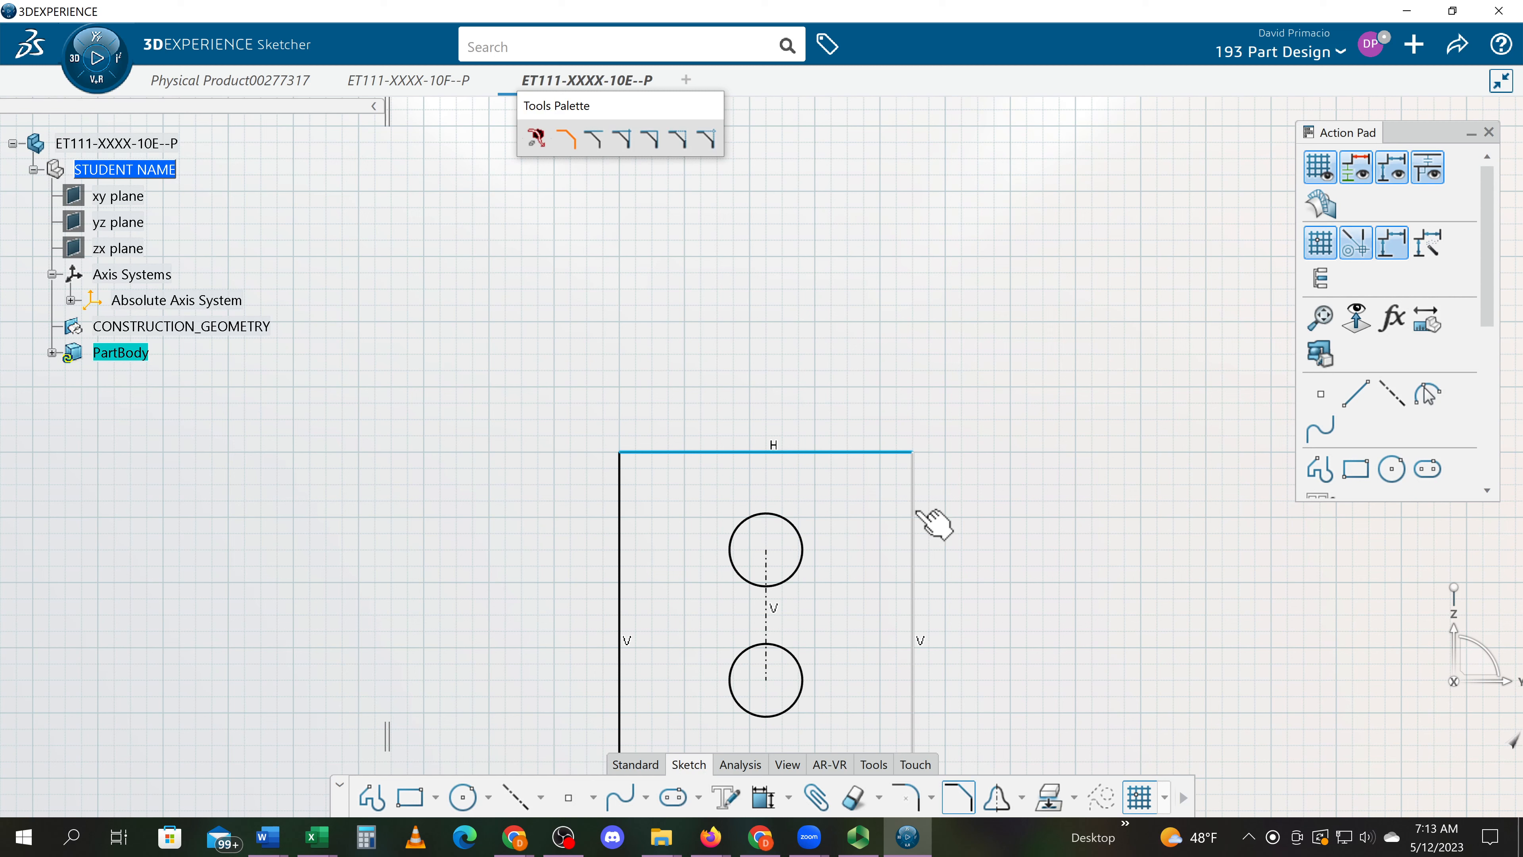
Chamfer the rectangle's upper-right corner with a horizontal length of about 1.03 in and delete the chamfer's angle constraint
left_click(913, 507)
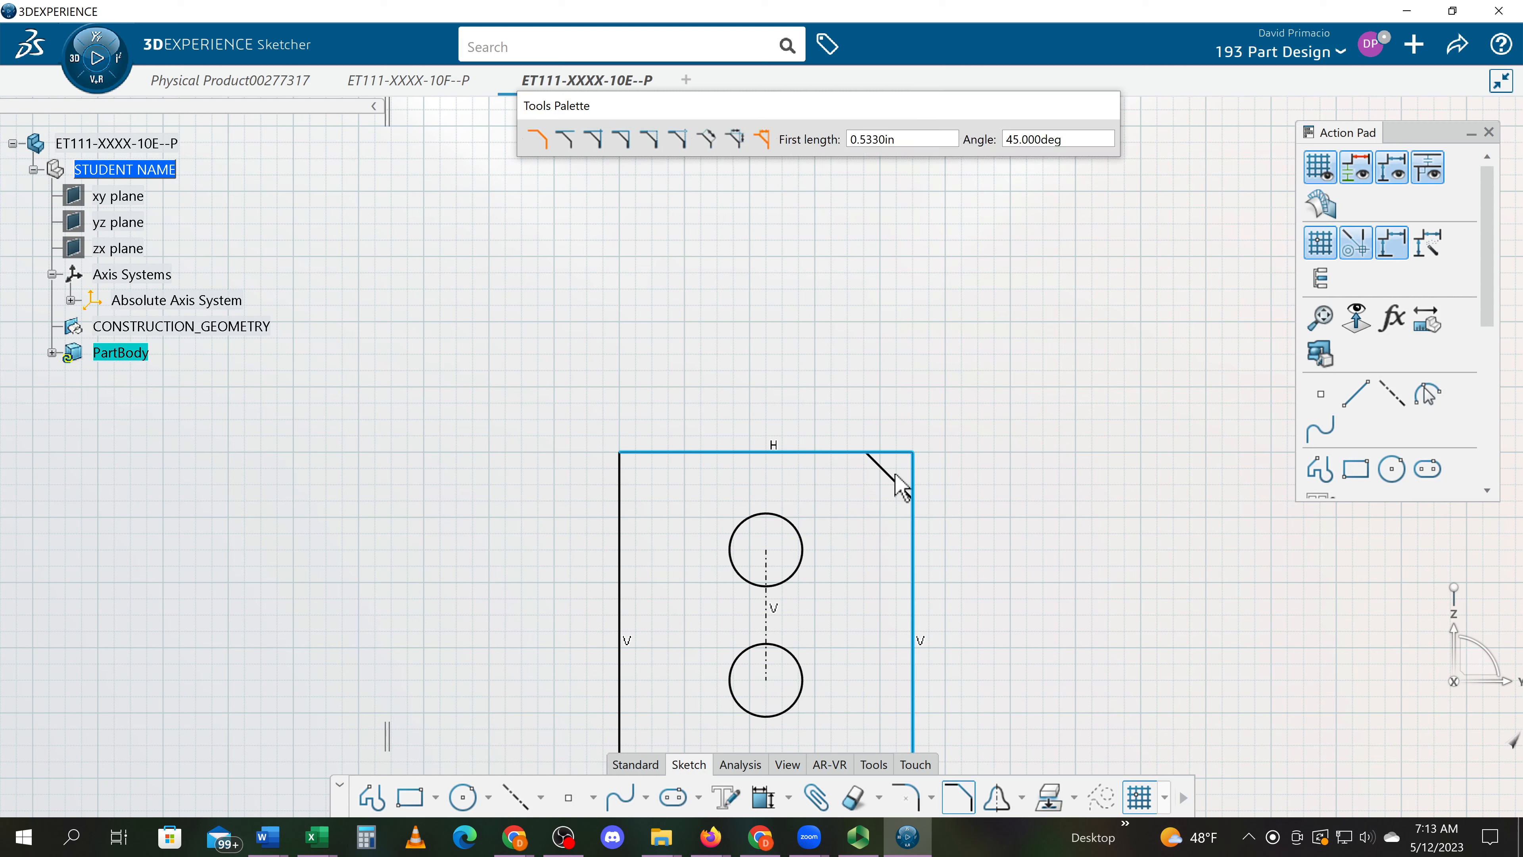
left_click(920, 480)
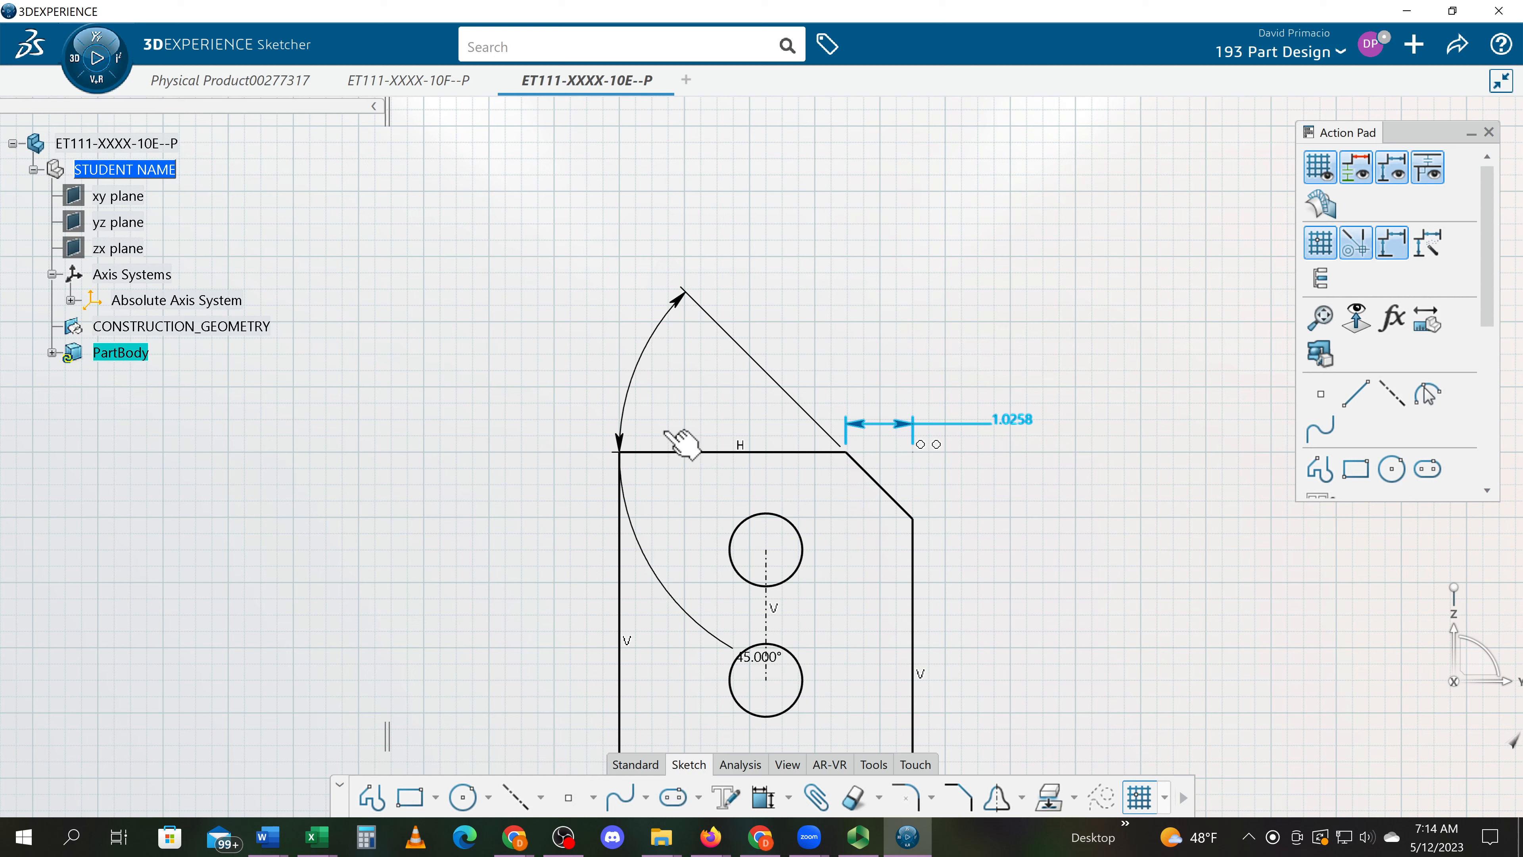
left_click(639, 363)
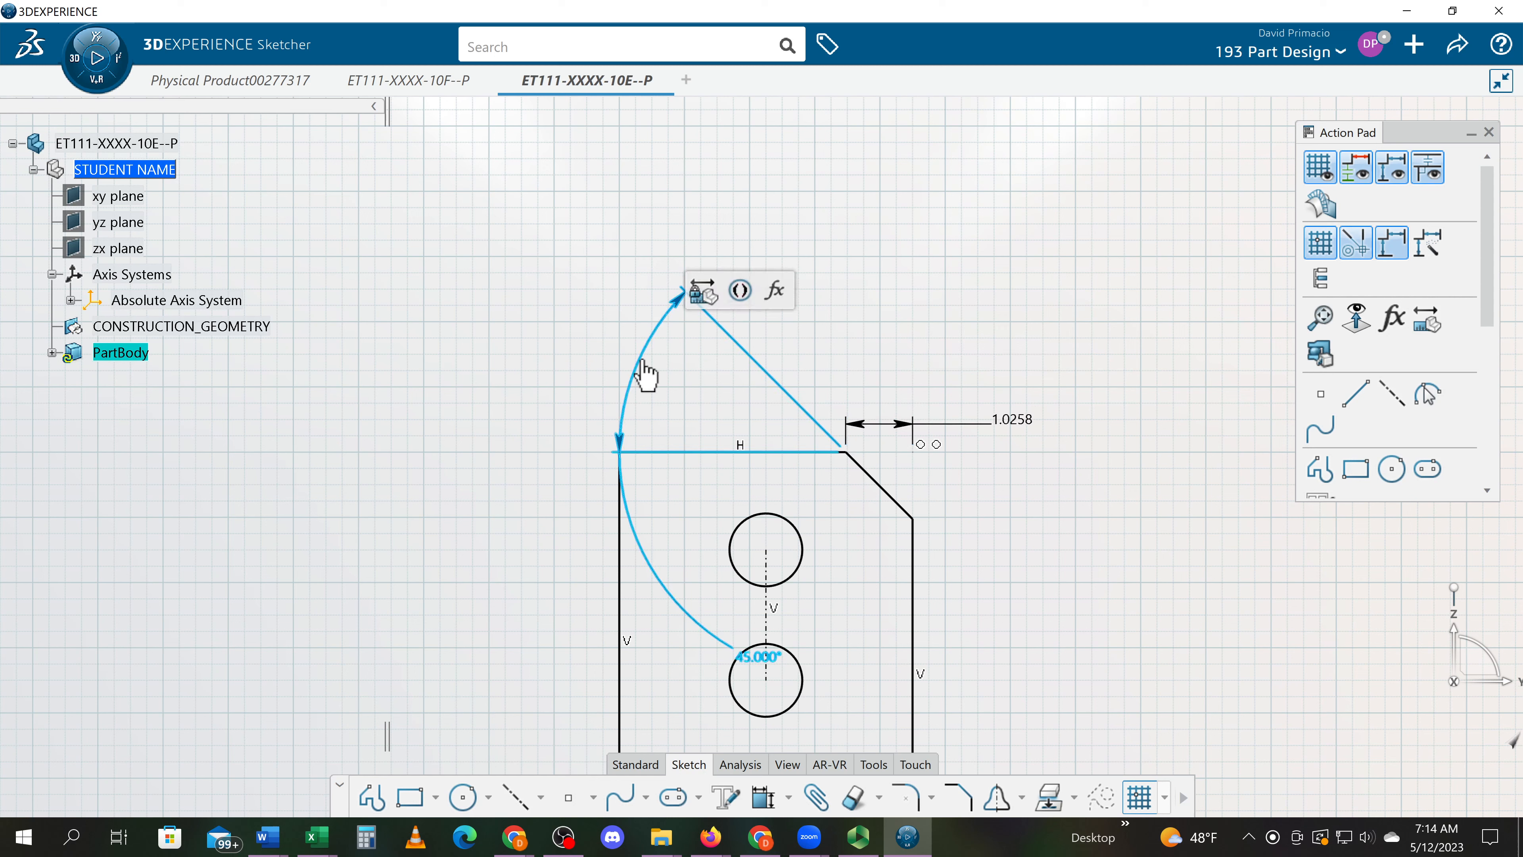
key("Delete")
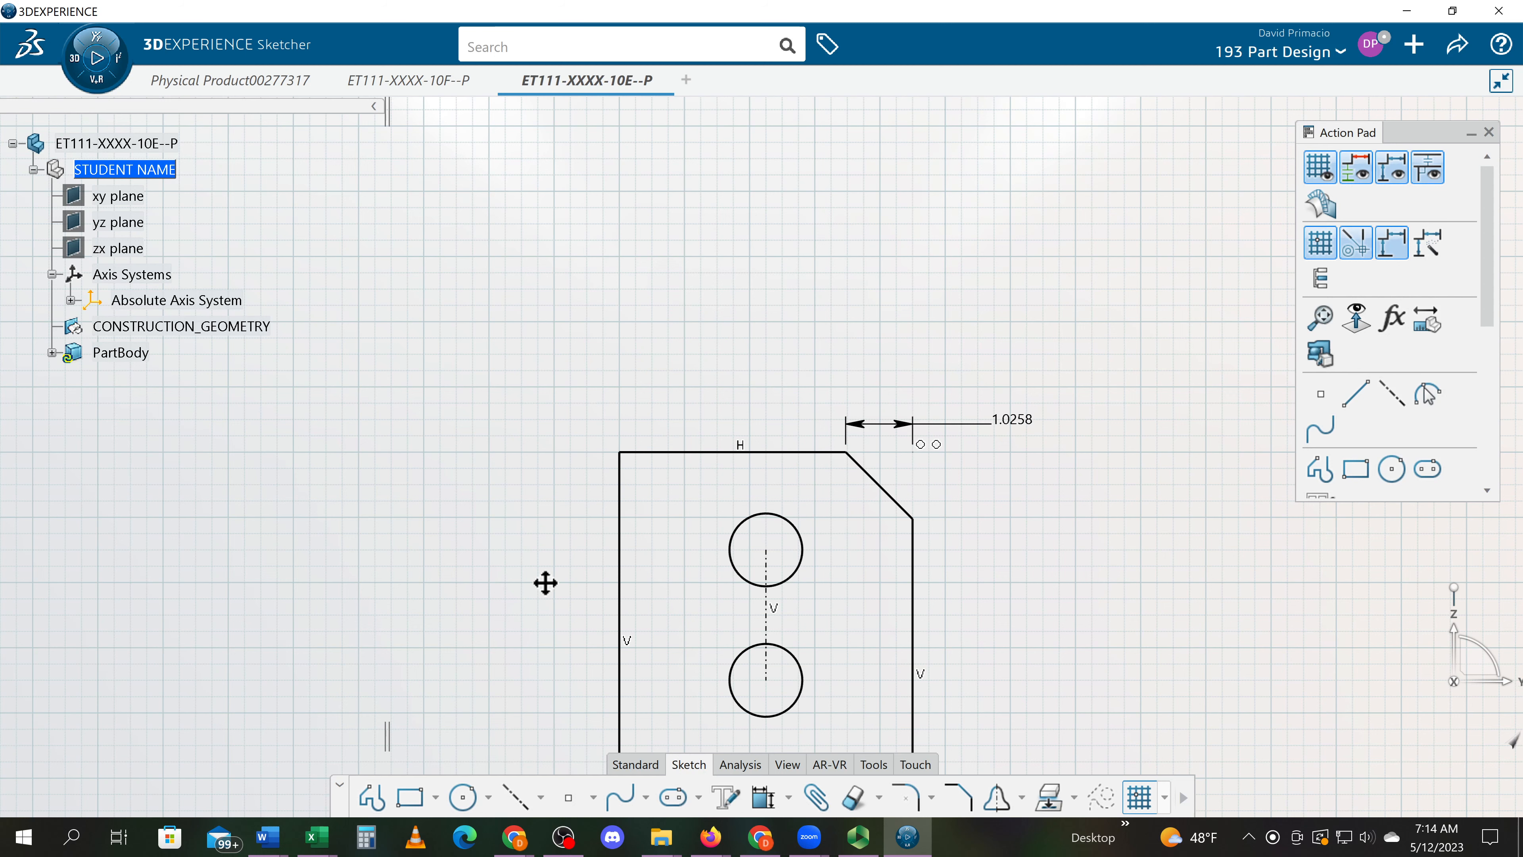
Check the PDF drawing and auto-constrain the whole profile in Stacked mode, using the rectangle's bottom and left edges as references
middle_click_drag(546, 583, 558, 368)
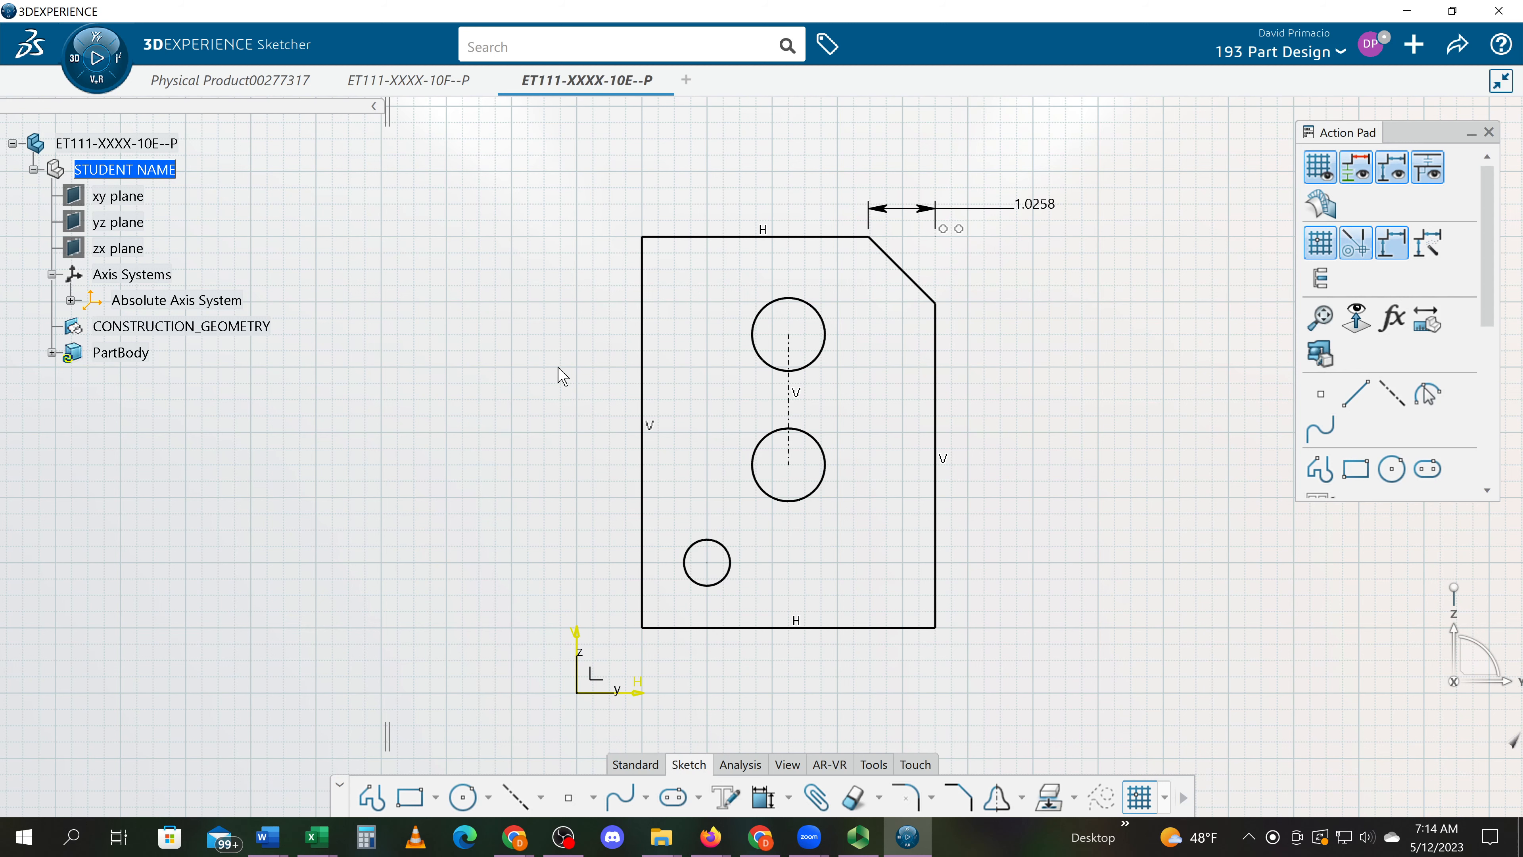
key("alt+Tab")
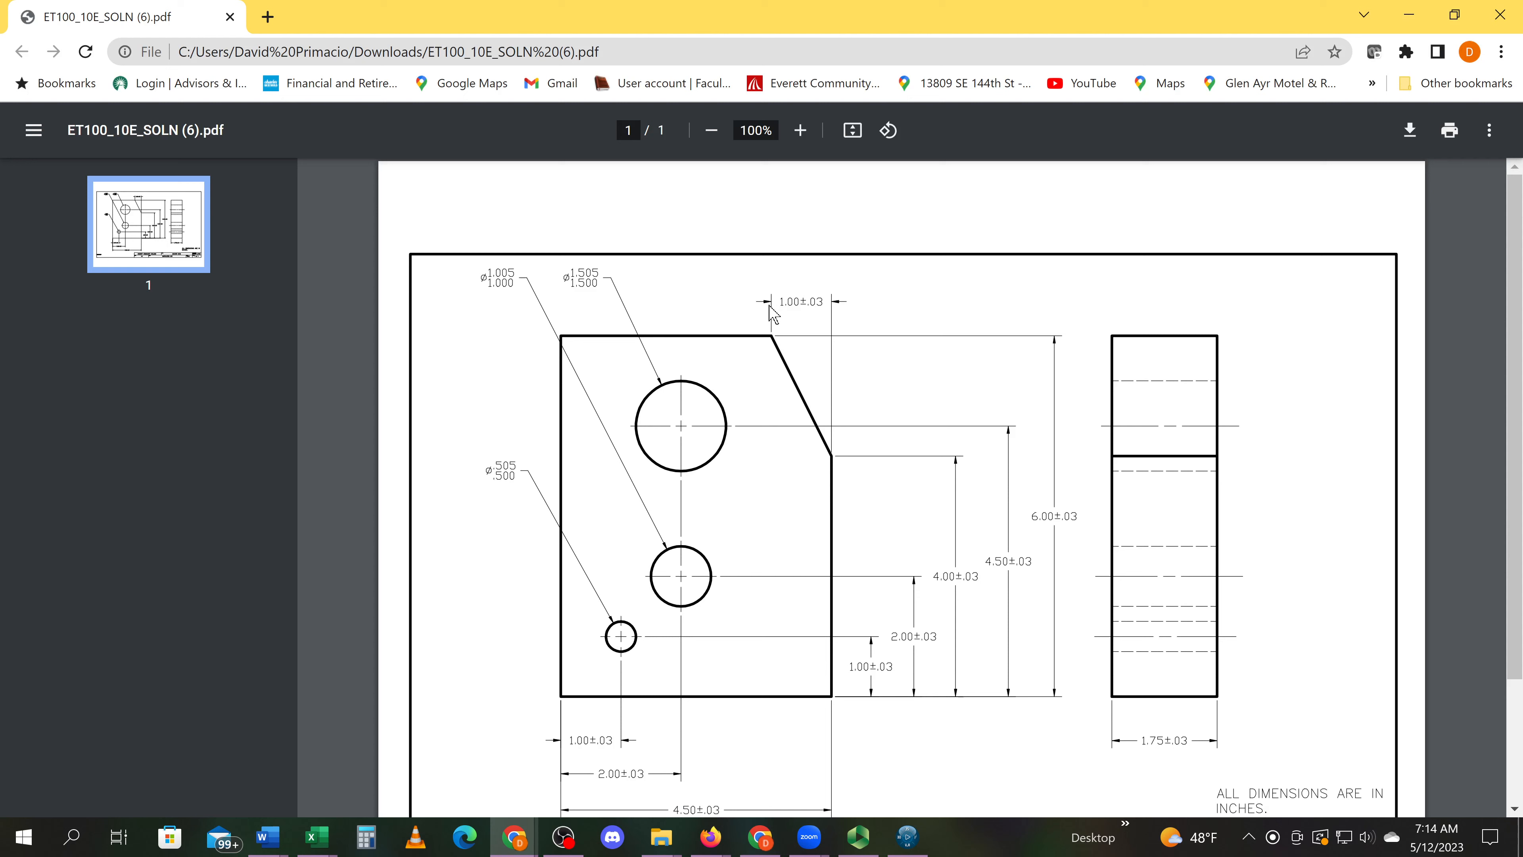
key("alt+Tab")
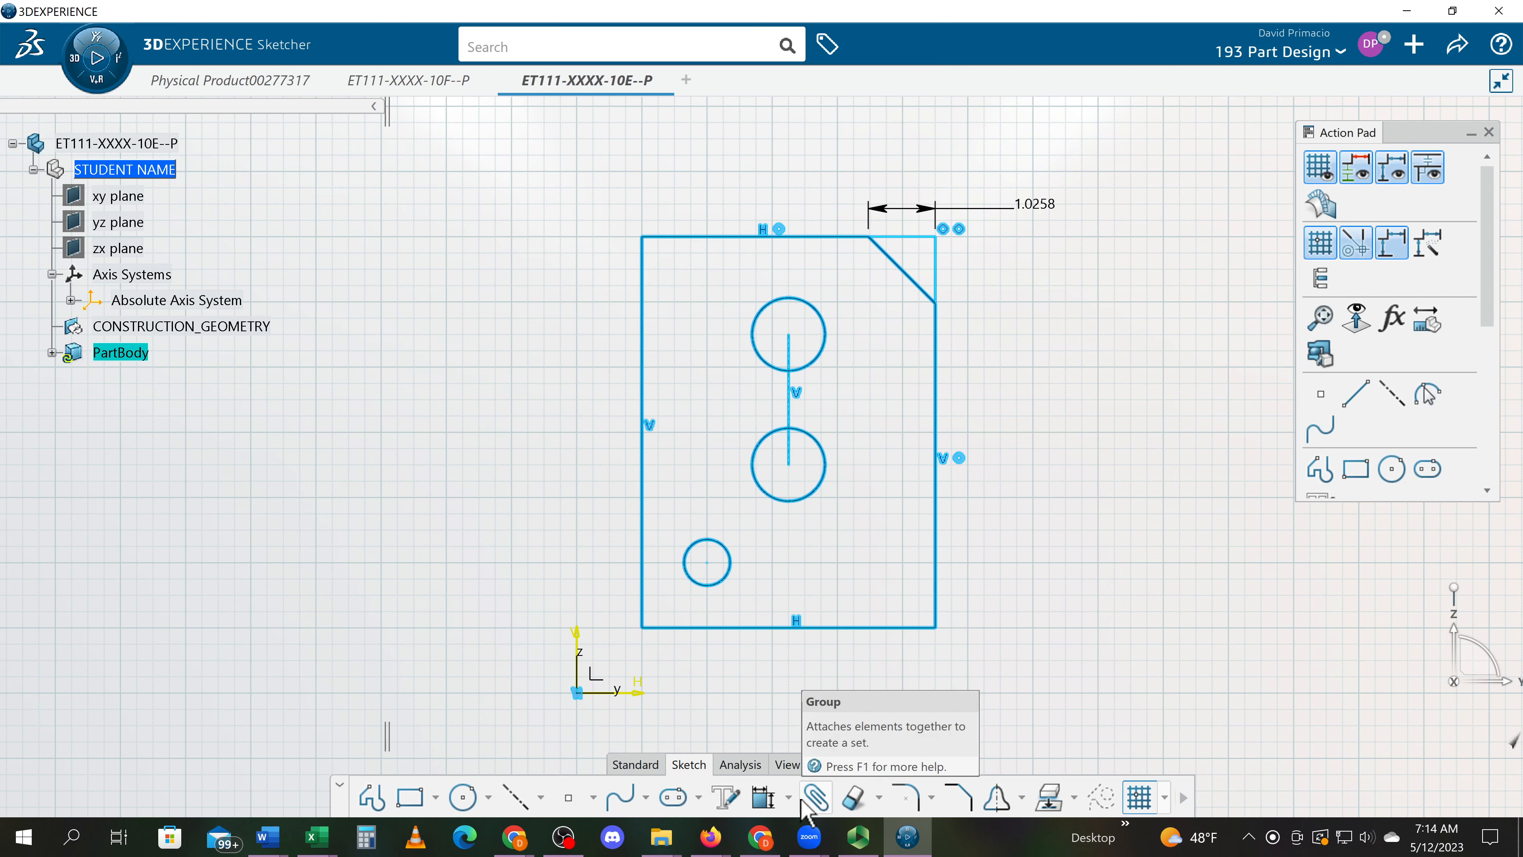
left_click(789, 797)
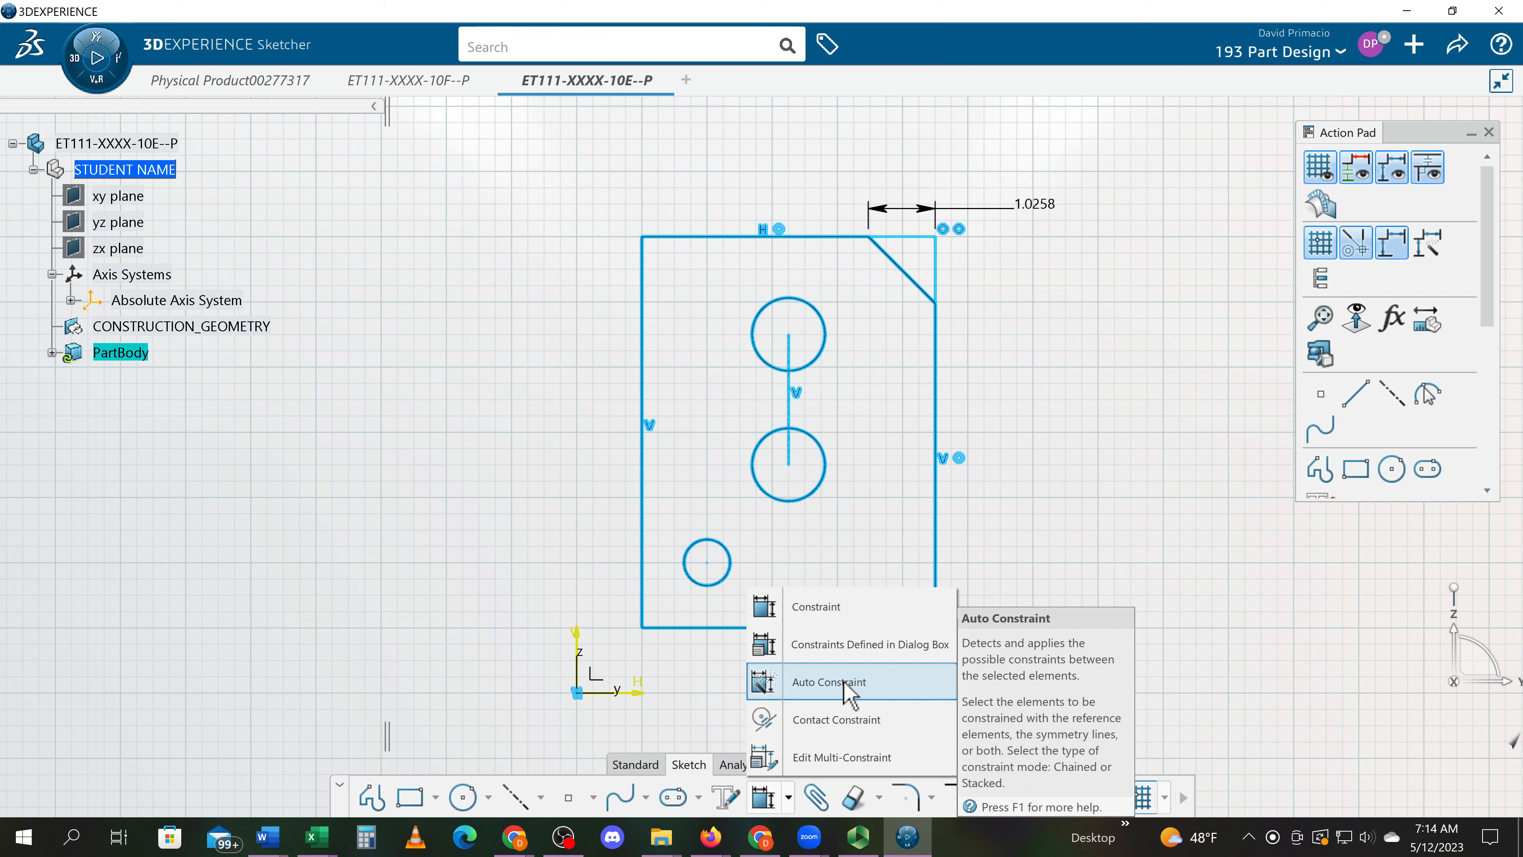
left_click(849, 684)
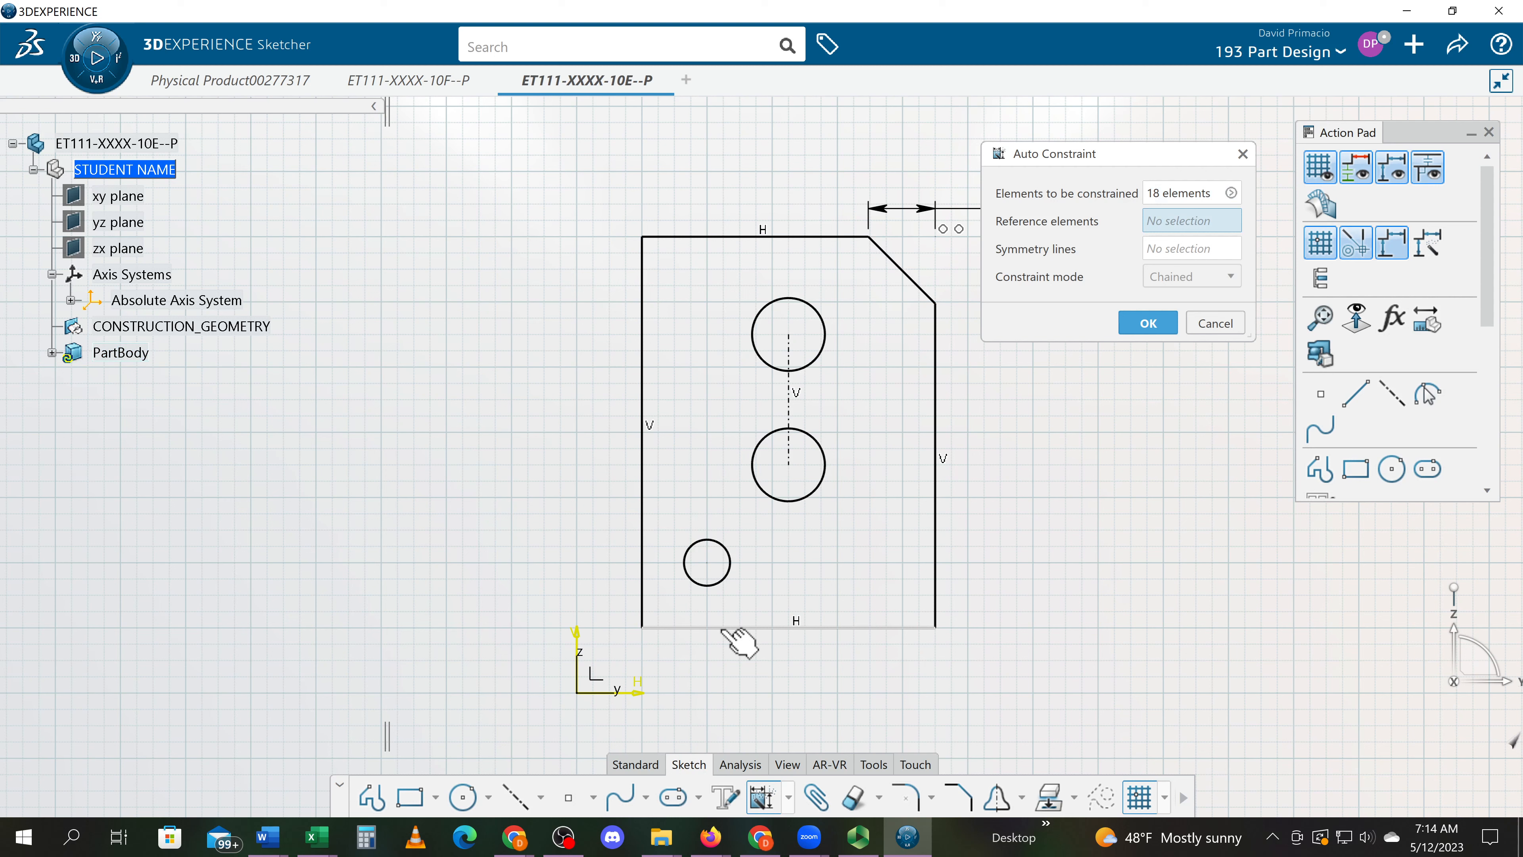
left_click(722, 627)
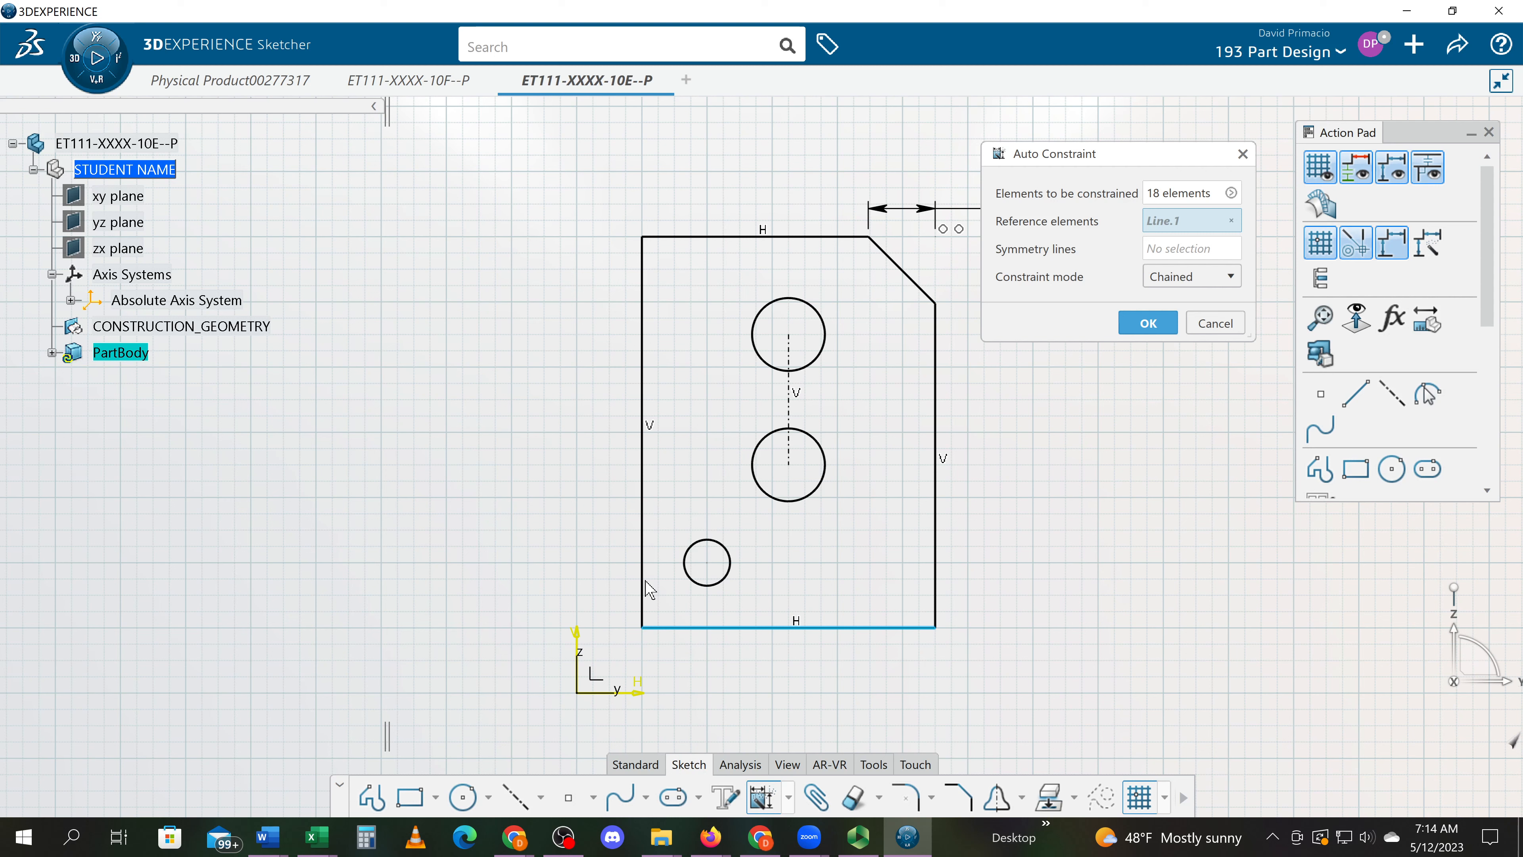
left_click(643, 583)
left_click(1155, 279)
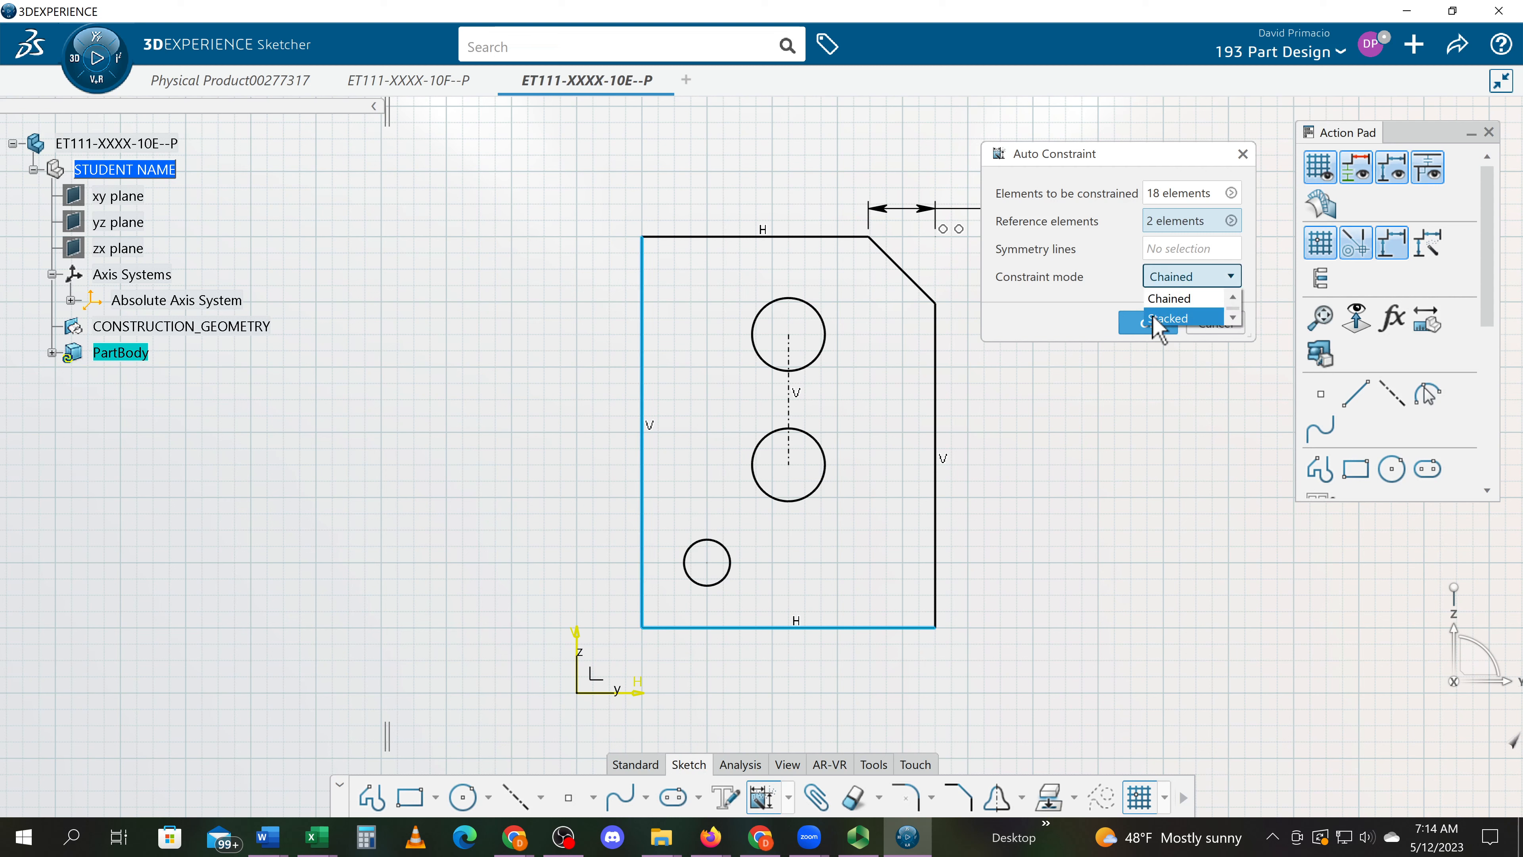
left_click(1154, 319)
left_click(1147, 324)
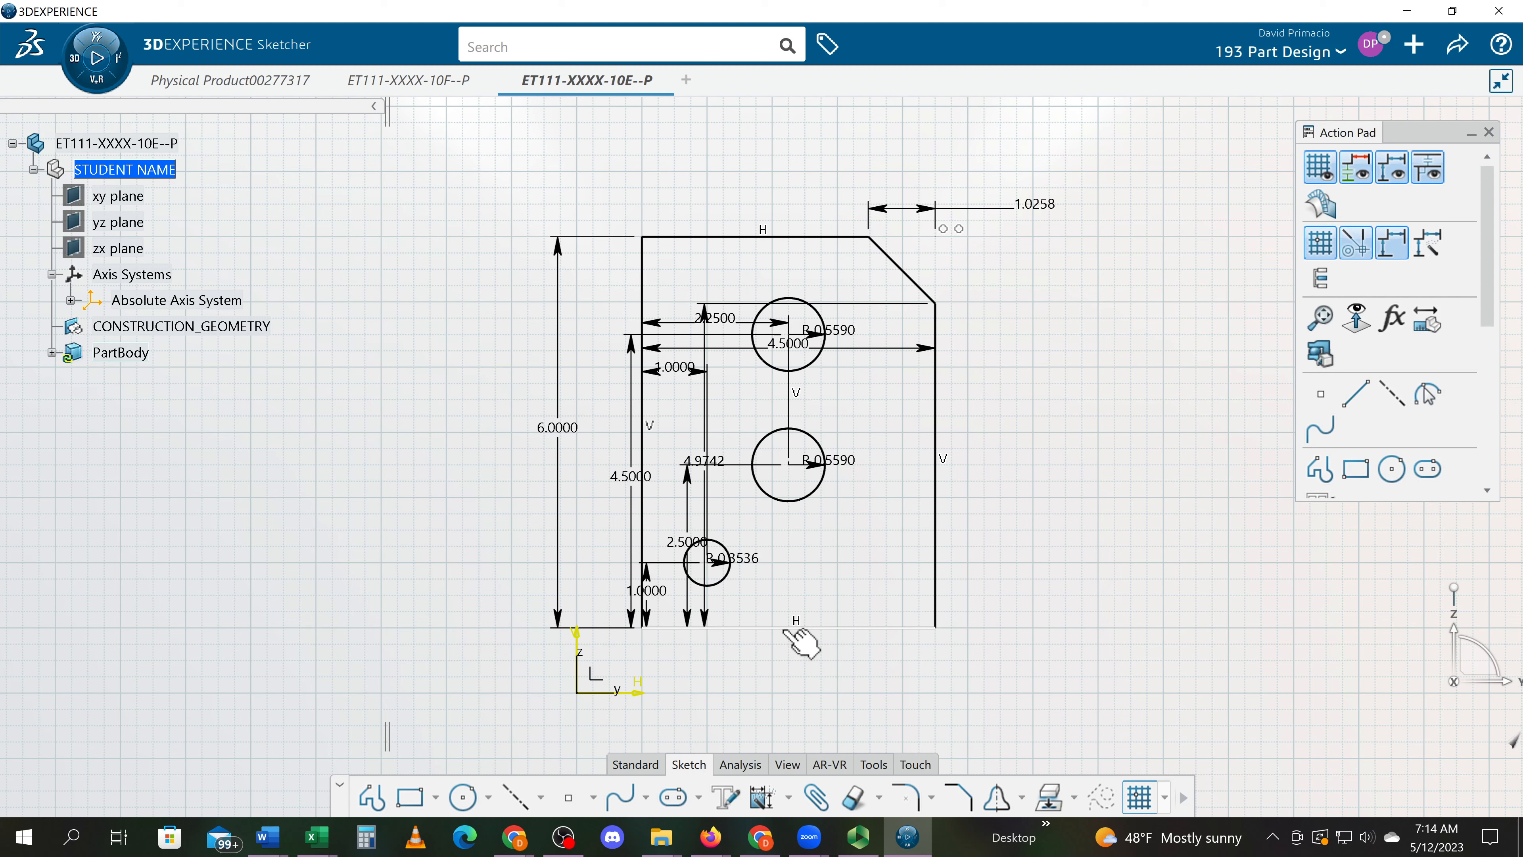
Apply contact constraints aligning the profile's bottom edge with the sketch's H axis and its left edge with the V axis
left_click(789, 799)
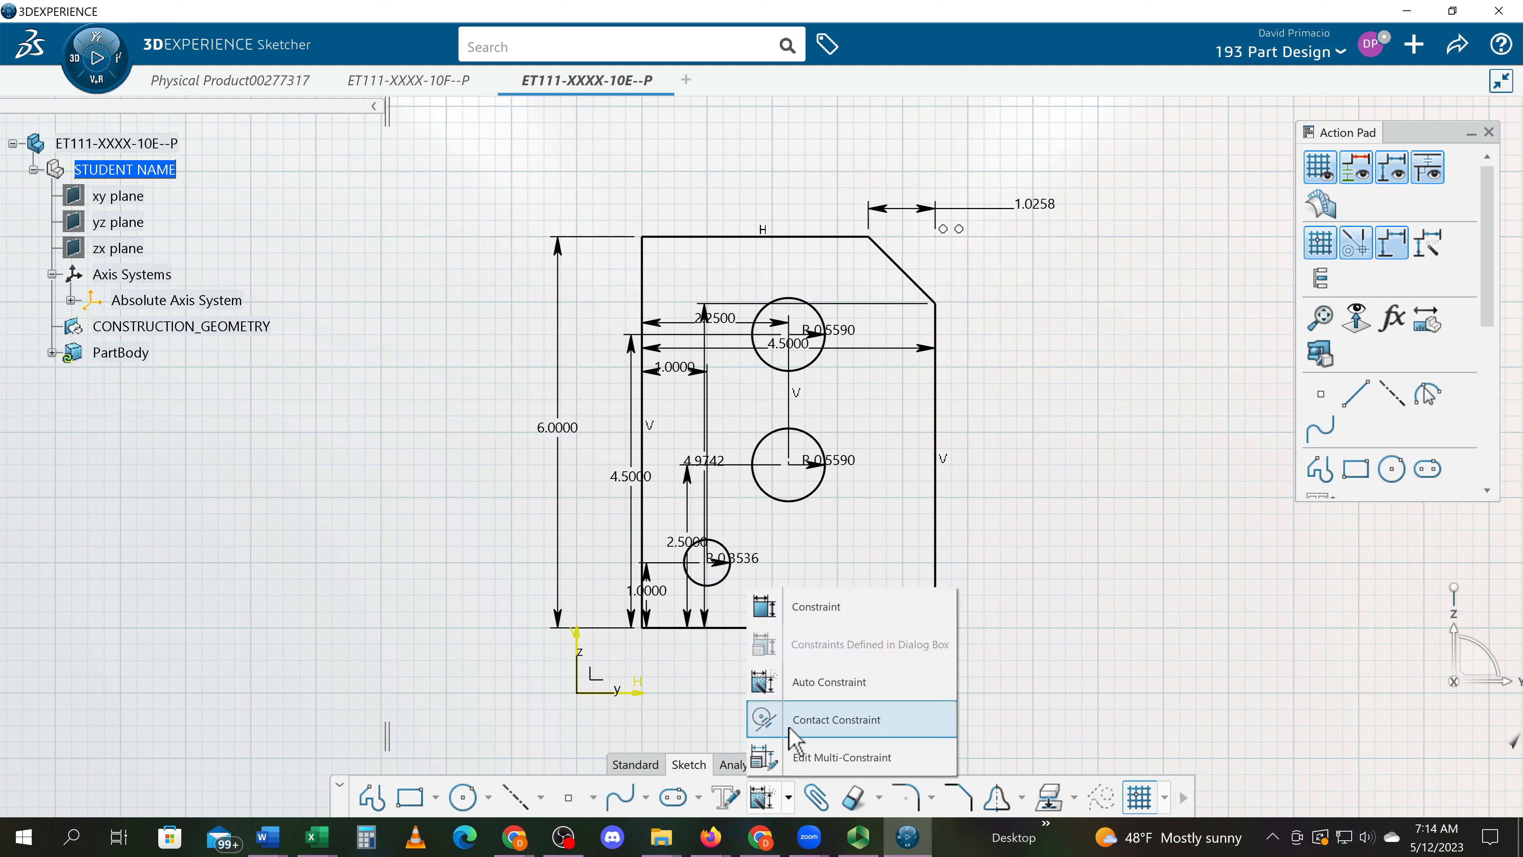
left_click(788, 724)
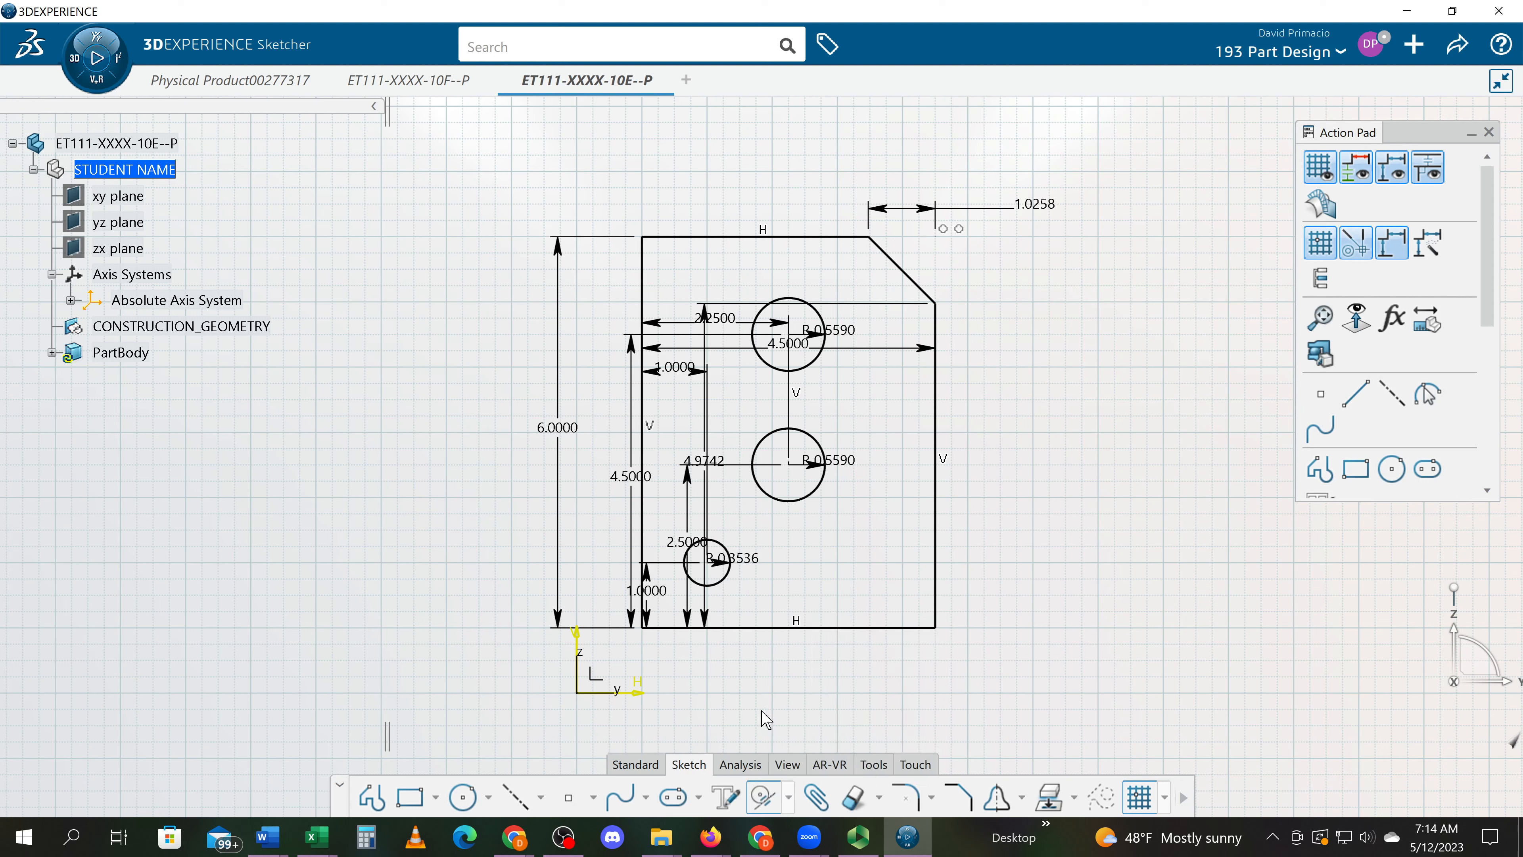
left_click(769, 630)
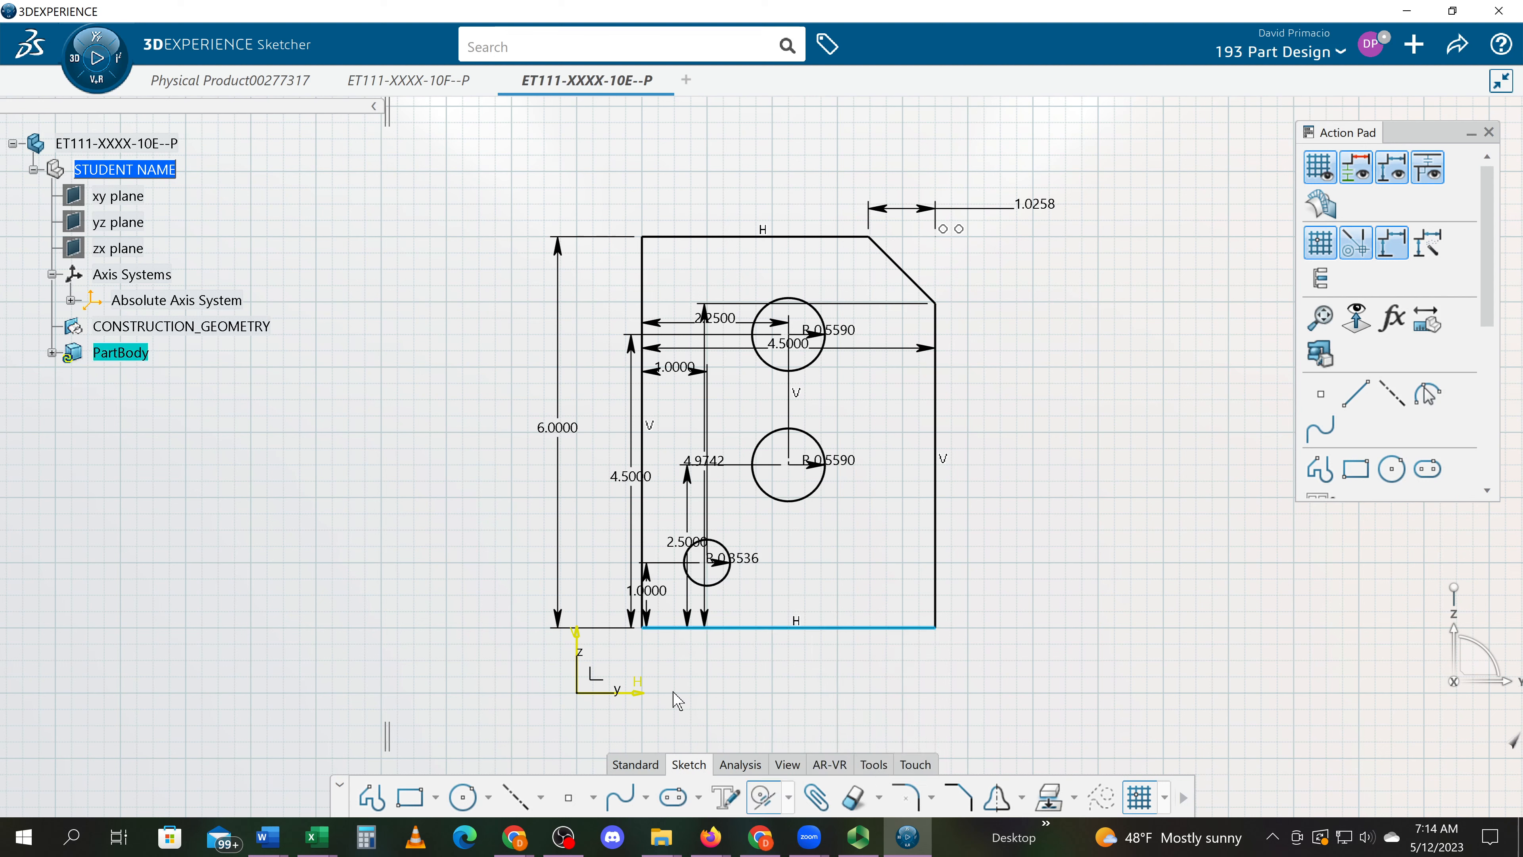
left_click(639, 693)
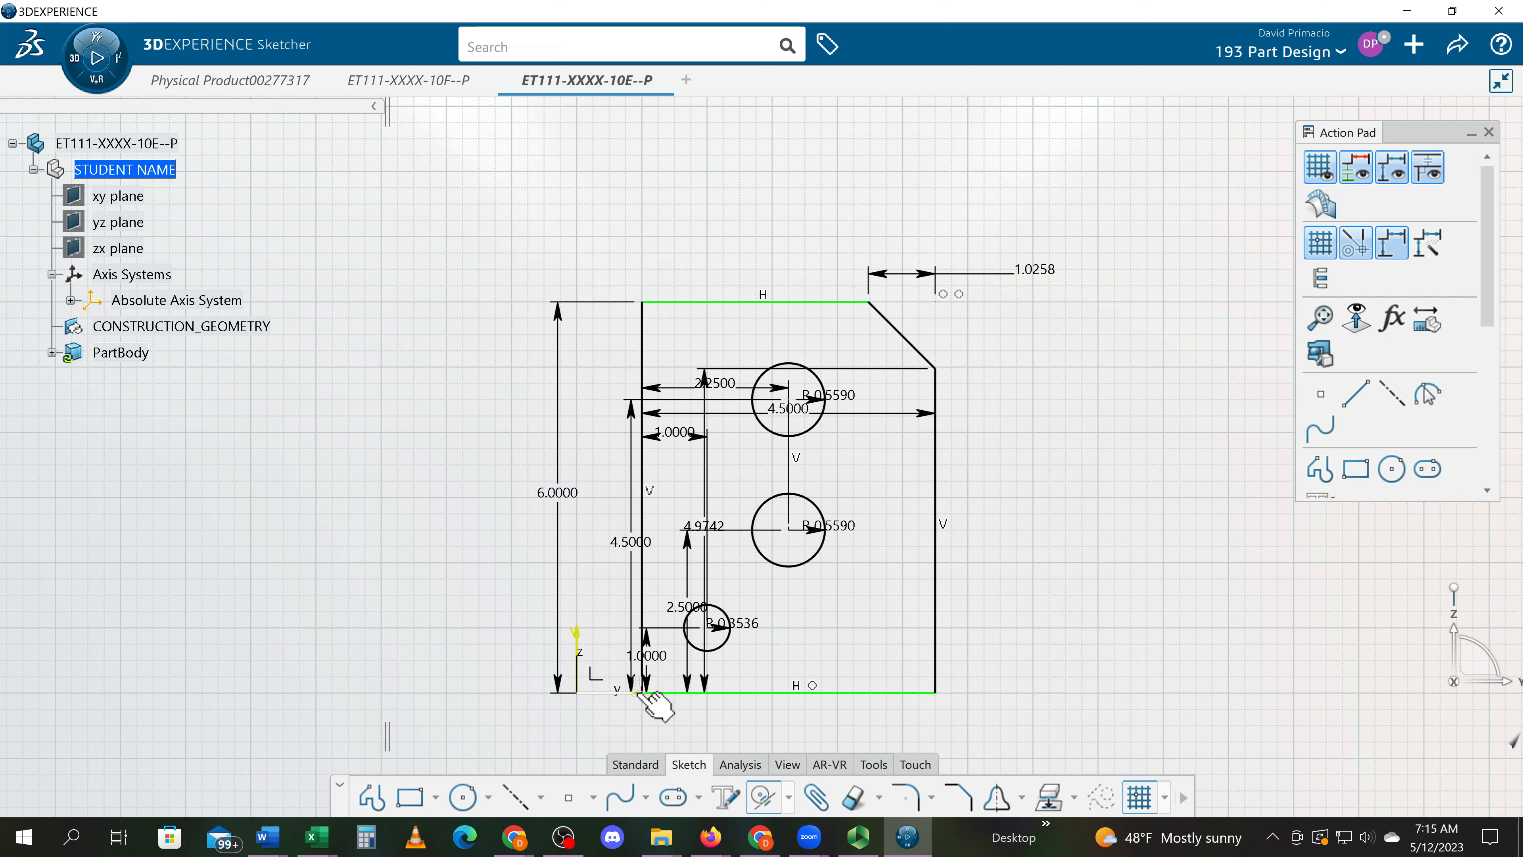
left_click(646, 505)
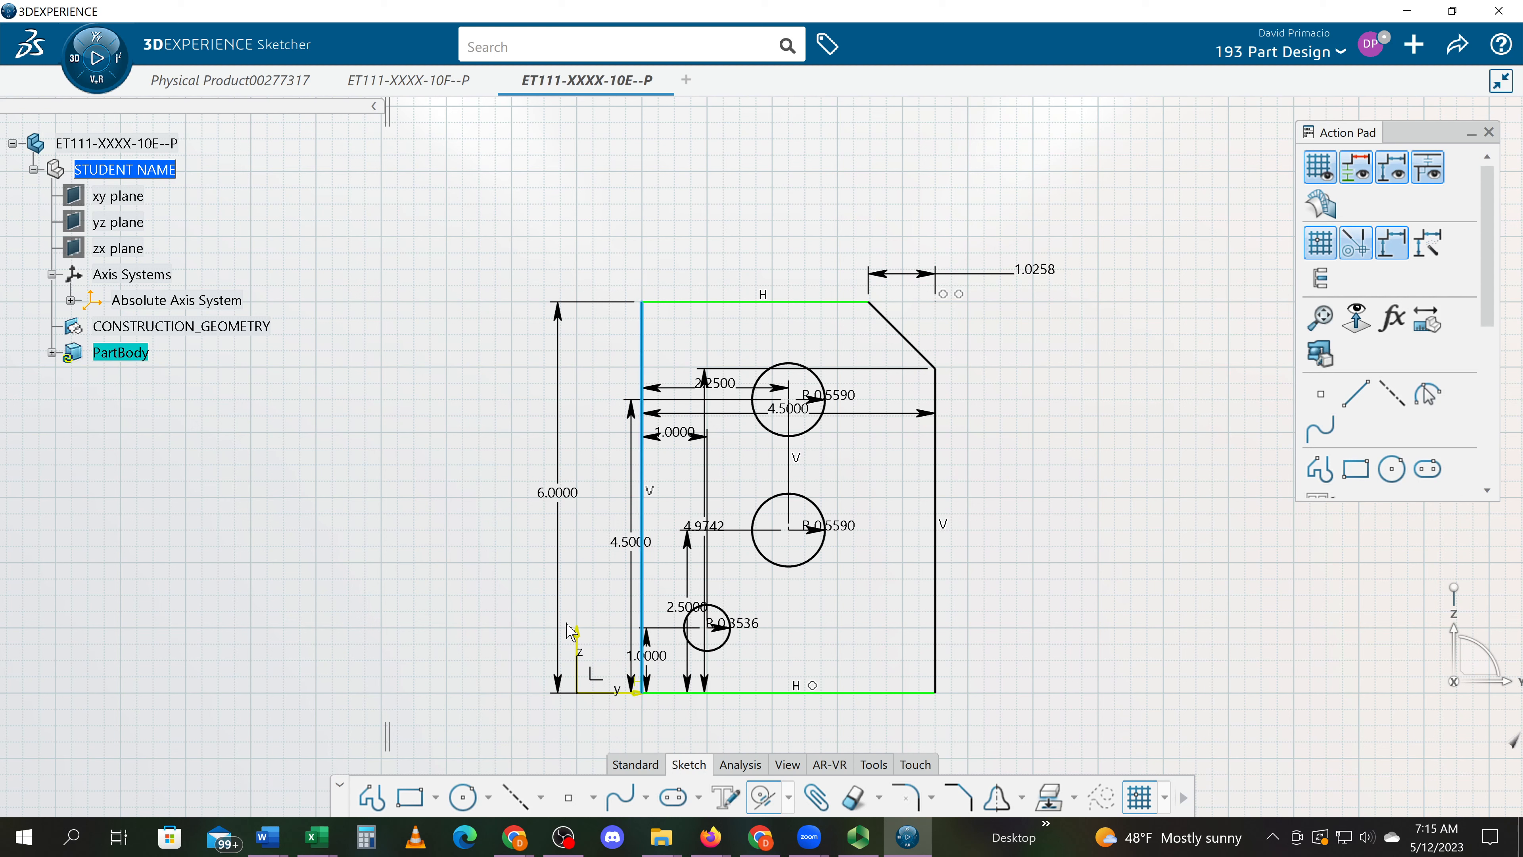
left_click(574, 630)
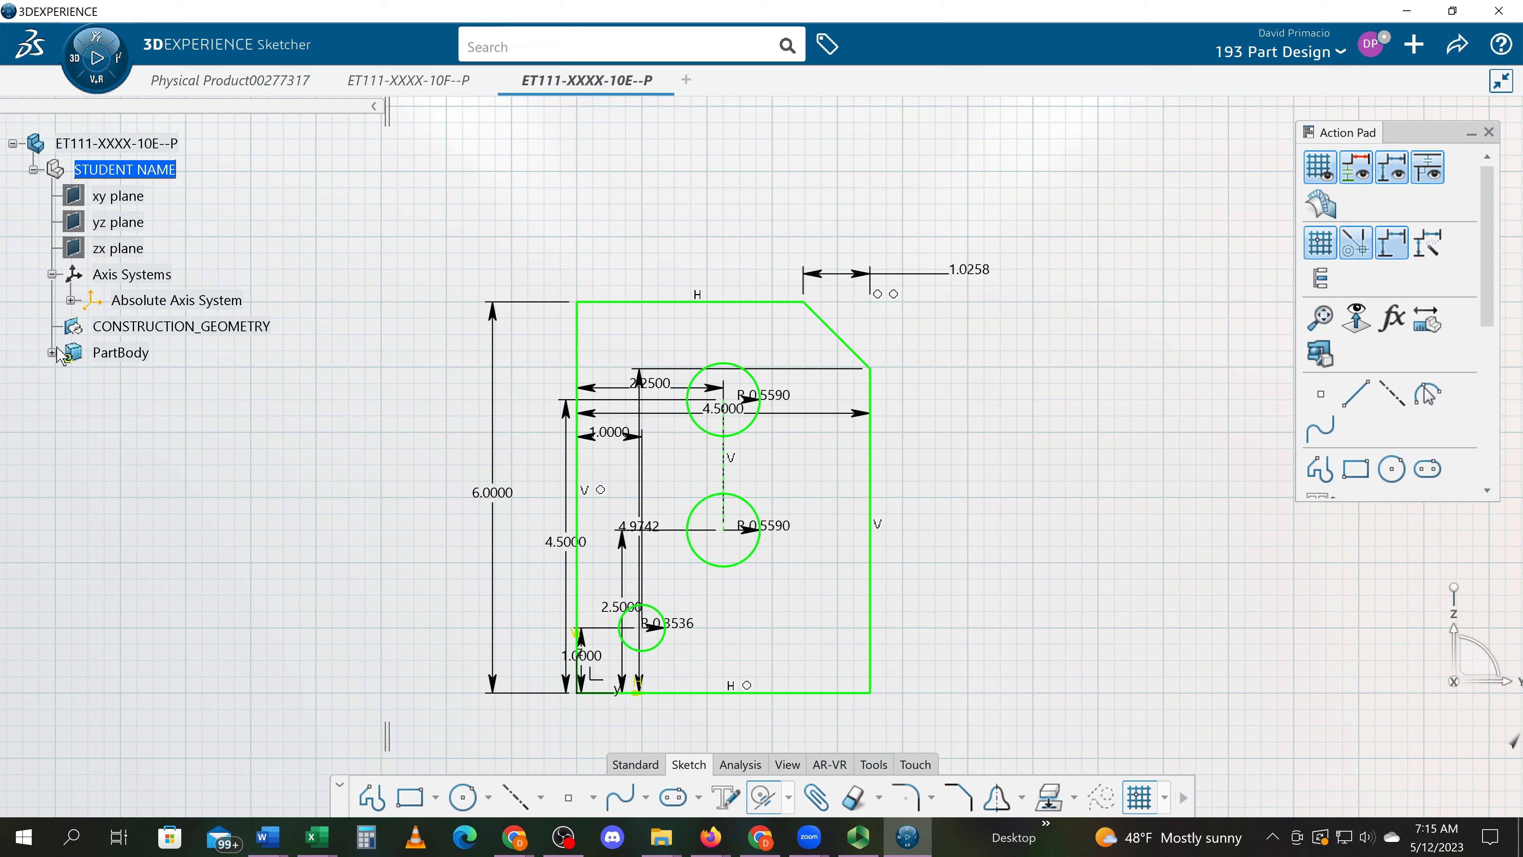
List Sketch.1's constraints in the tree and rename the bottom edge's coincidence with the H axis as DATUM-A-
left_click(53, 353)
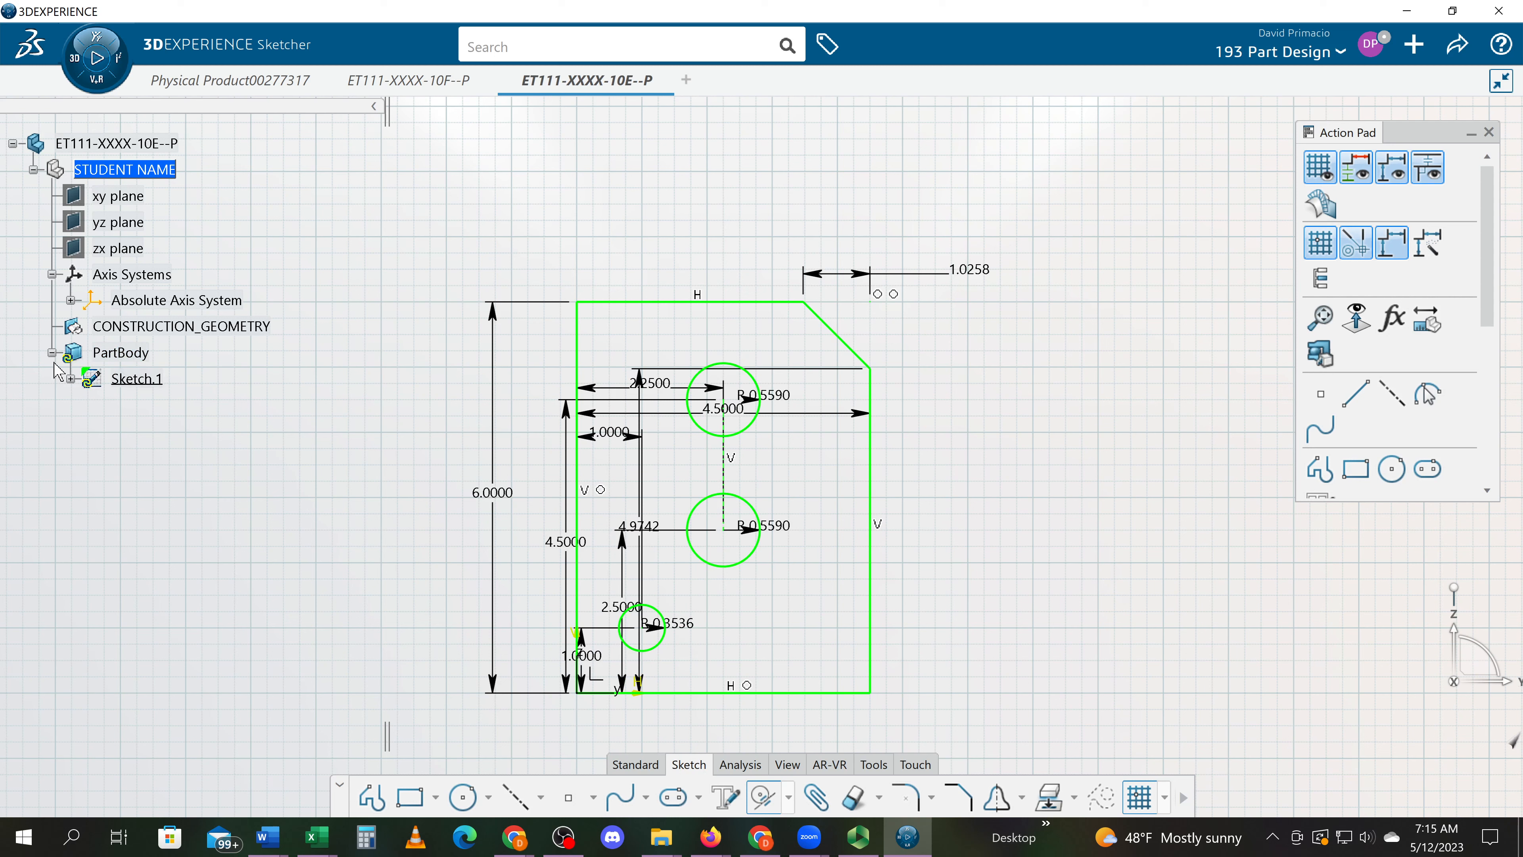
left_click(70, 378)
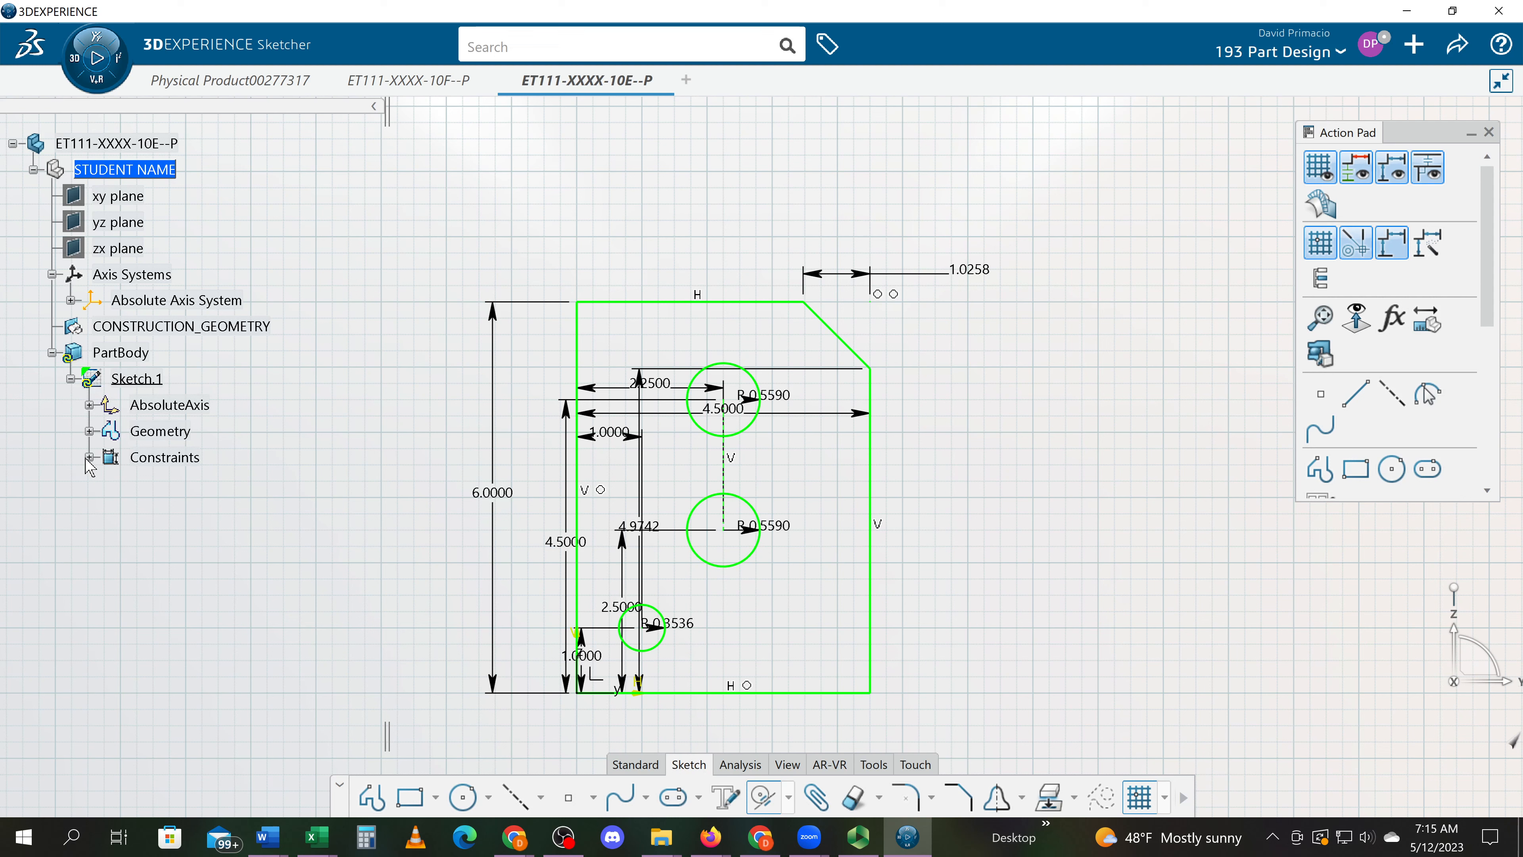
left_click(89, 458)
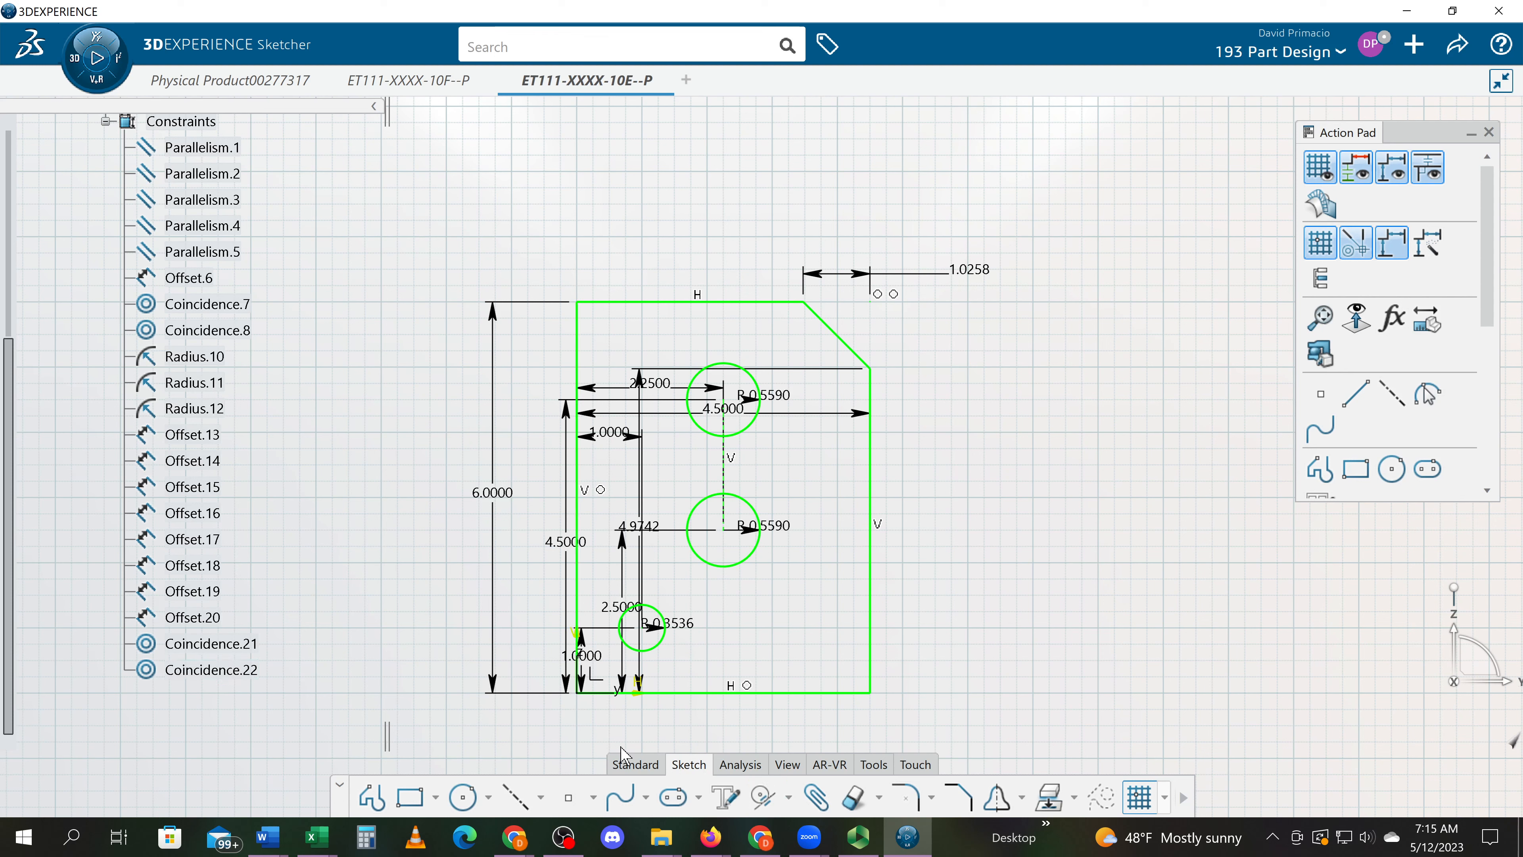
right_click(233, 645)
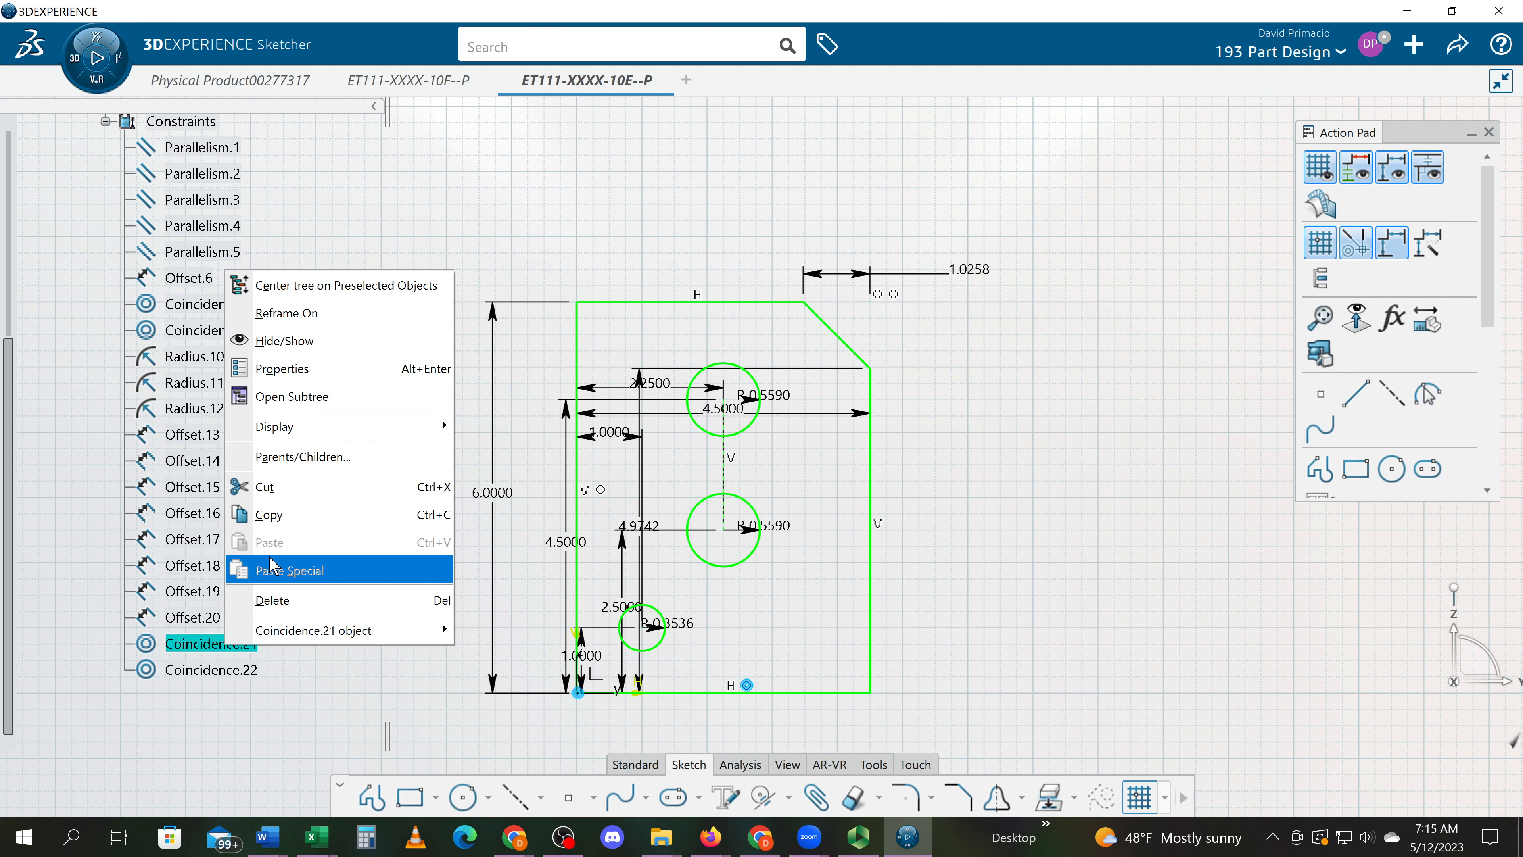
left_click(336, 368)
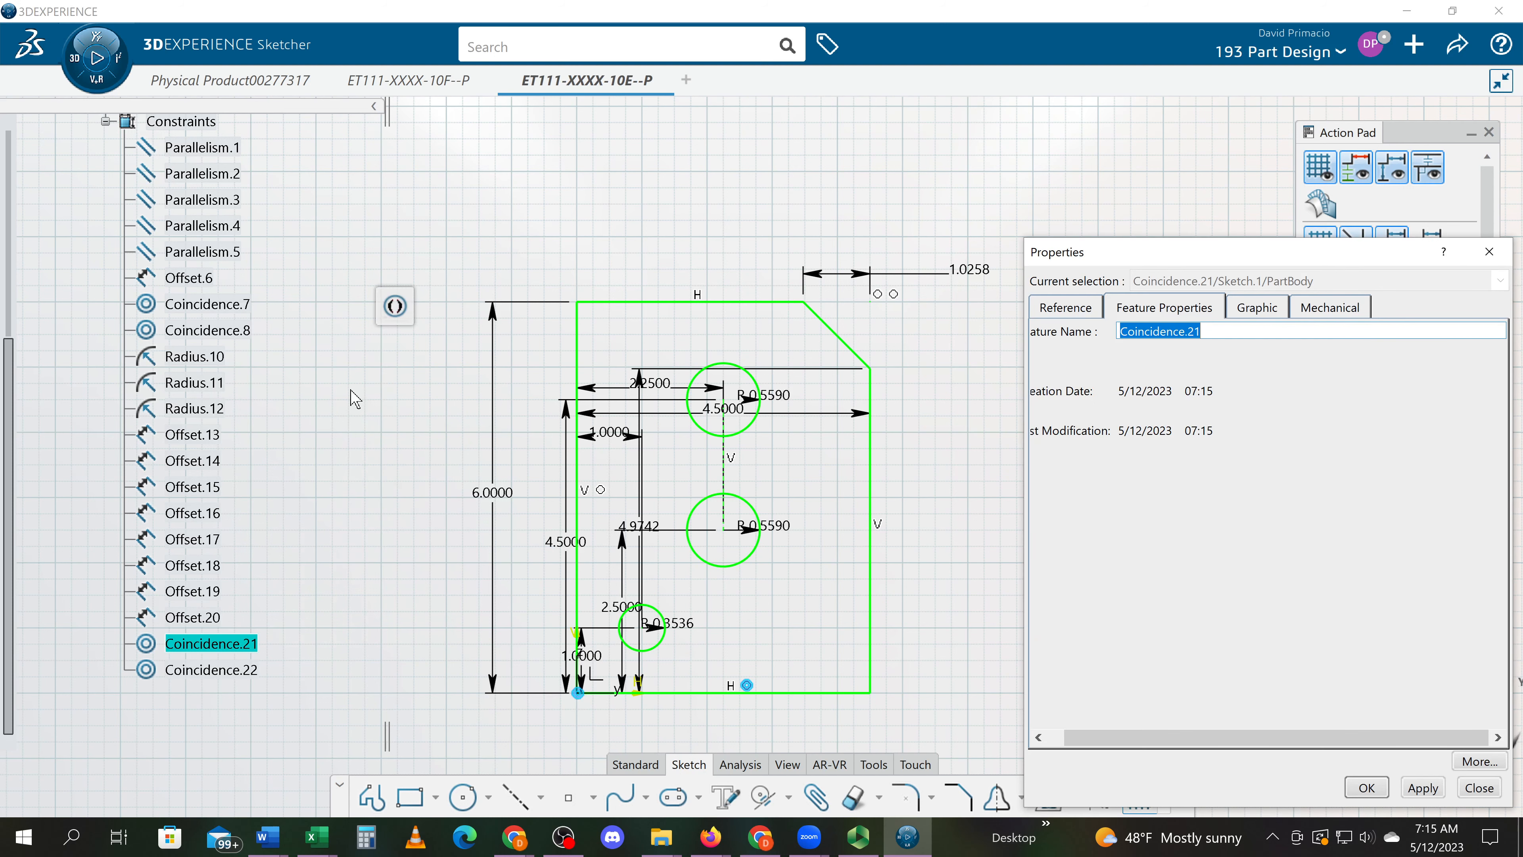
key("Caps_Lock")
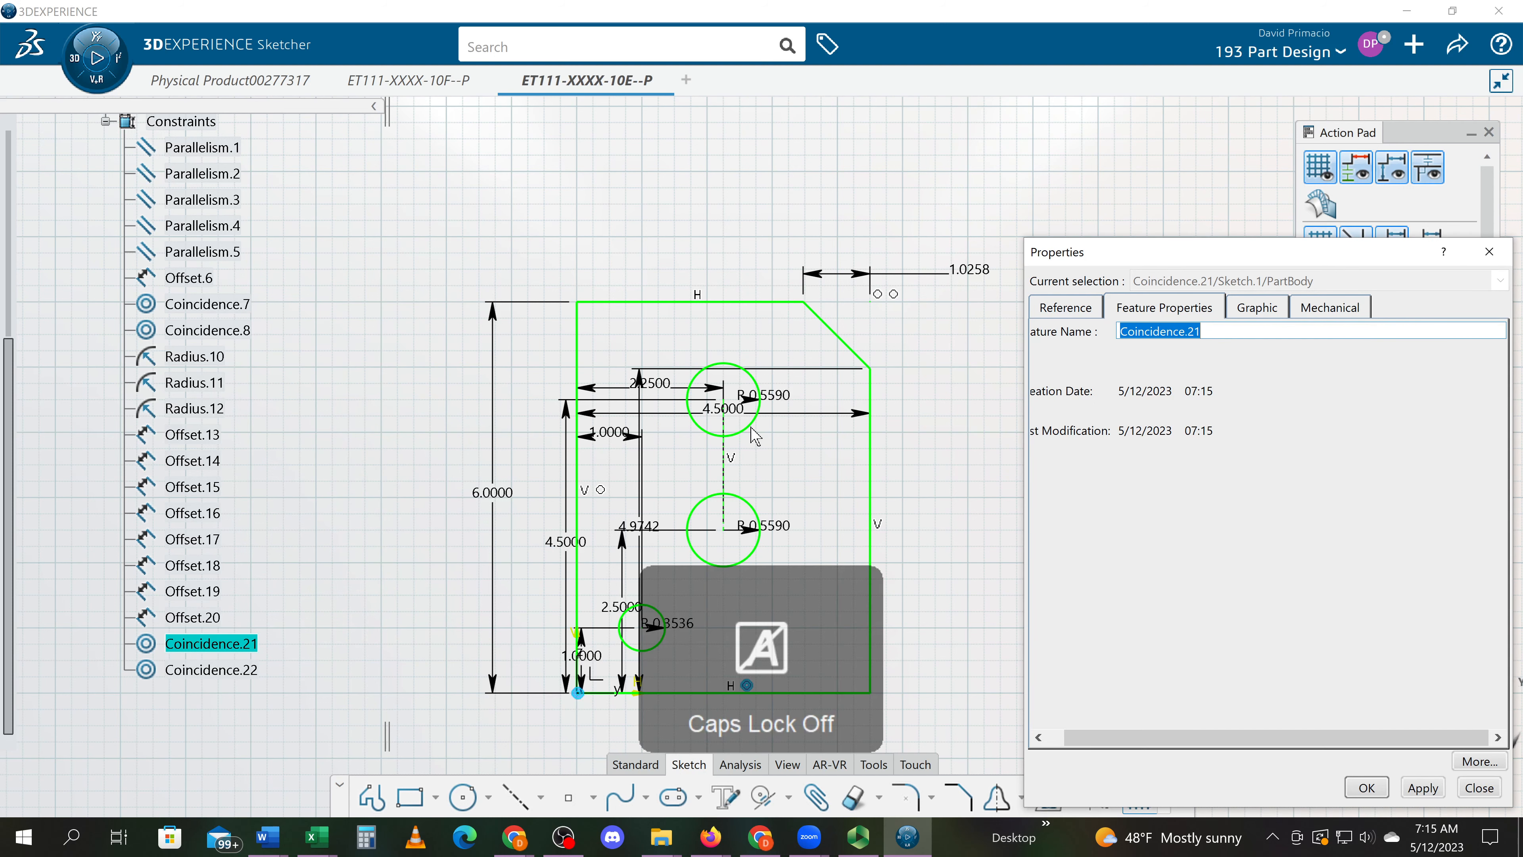
type("dat")
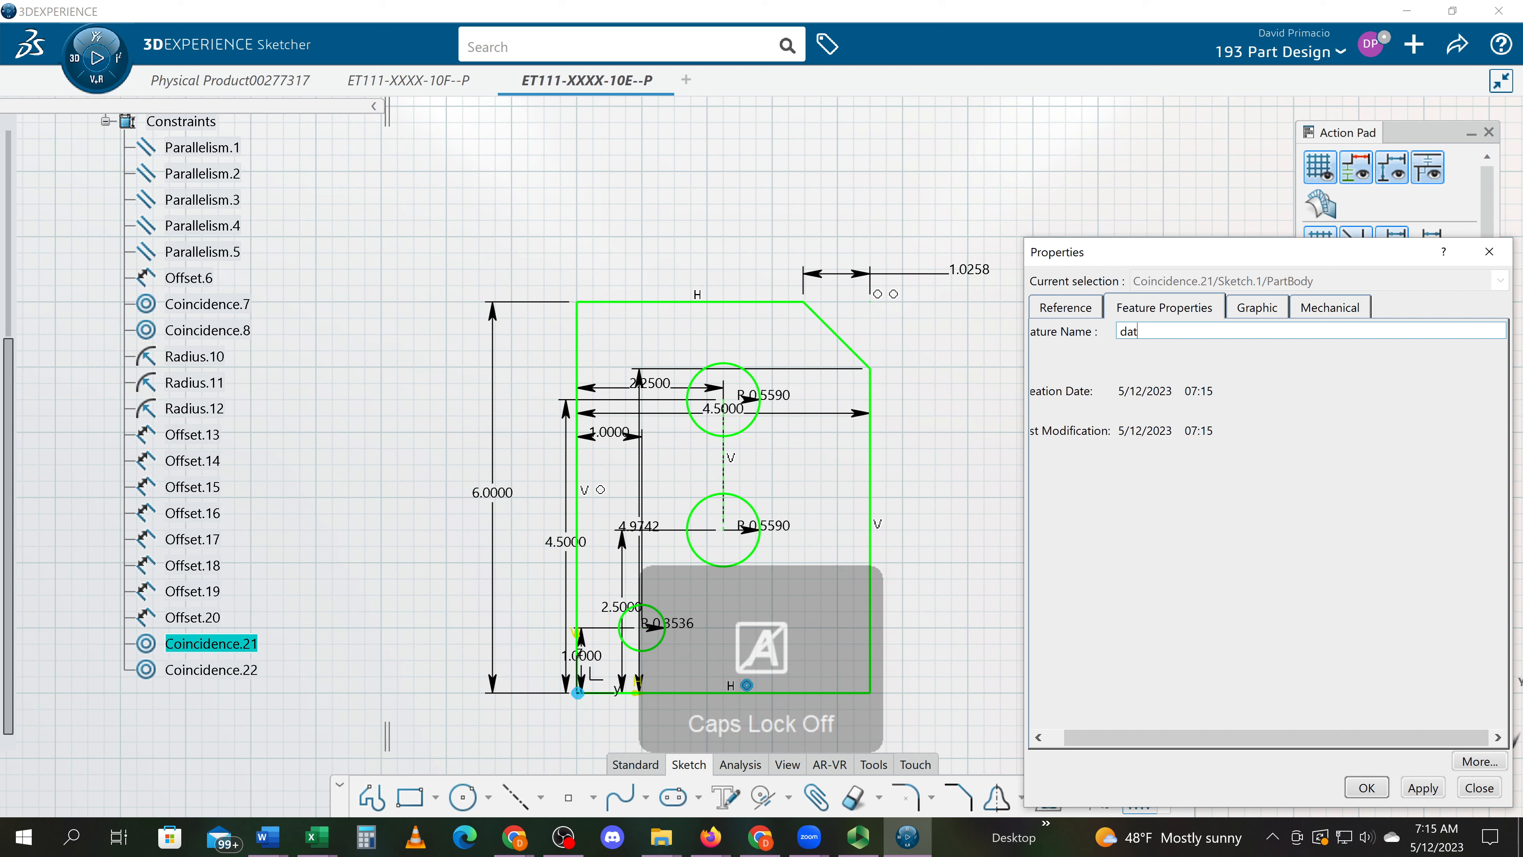
key("BackSpace")
key("BackSpace")
key("BackSpace")
type("DATUM")
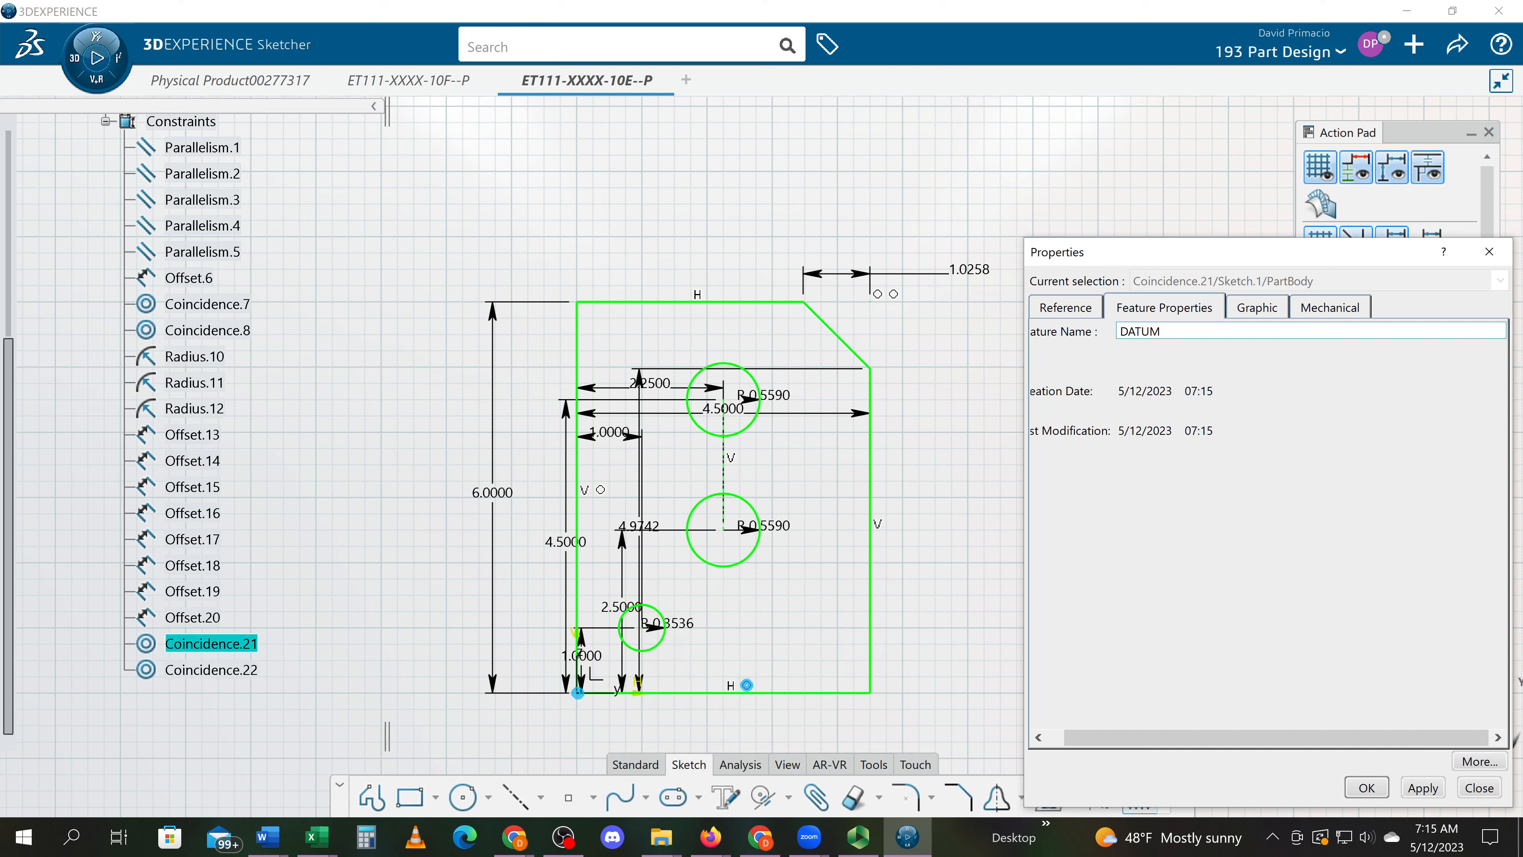
type("-A-")
key("Return")
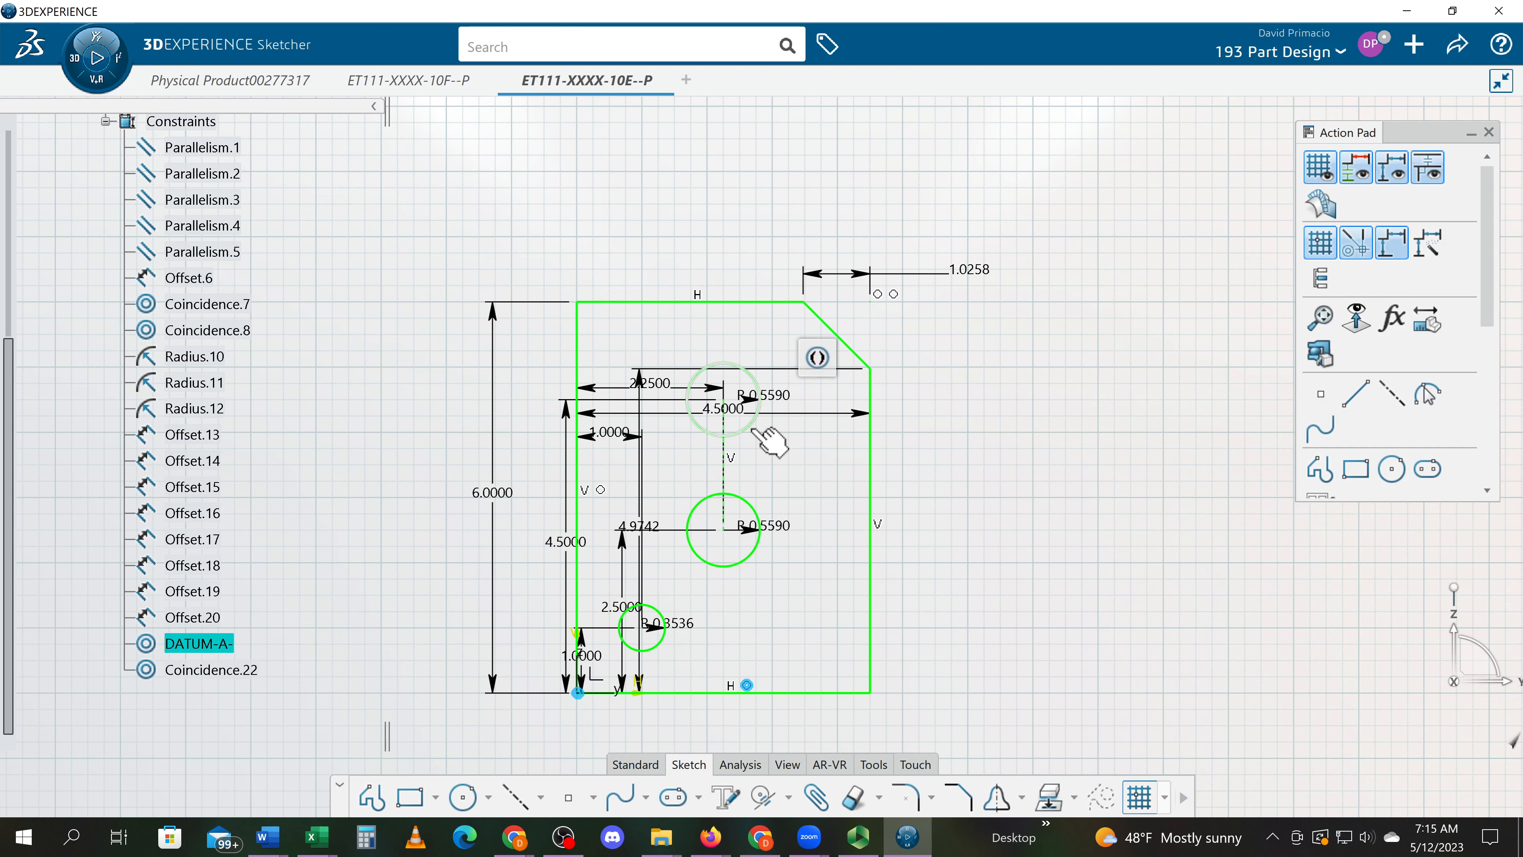
Rename the coincidence constraint between the left edge and the V axis as DATUM-B-
right_click(198, 668)
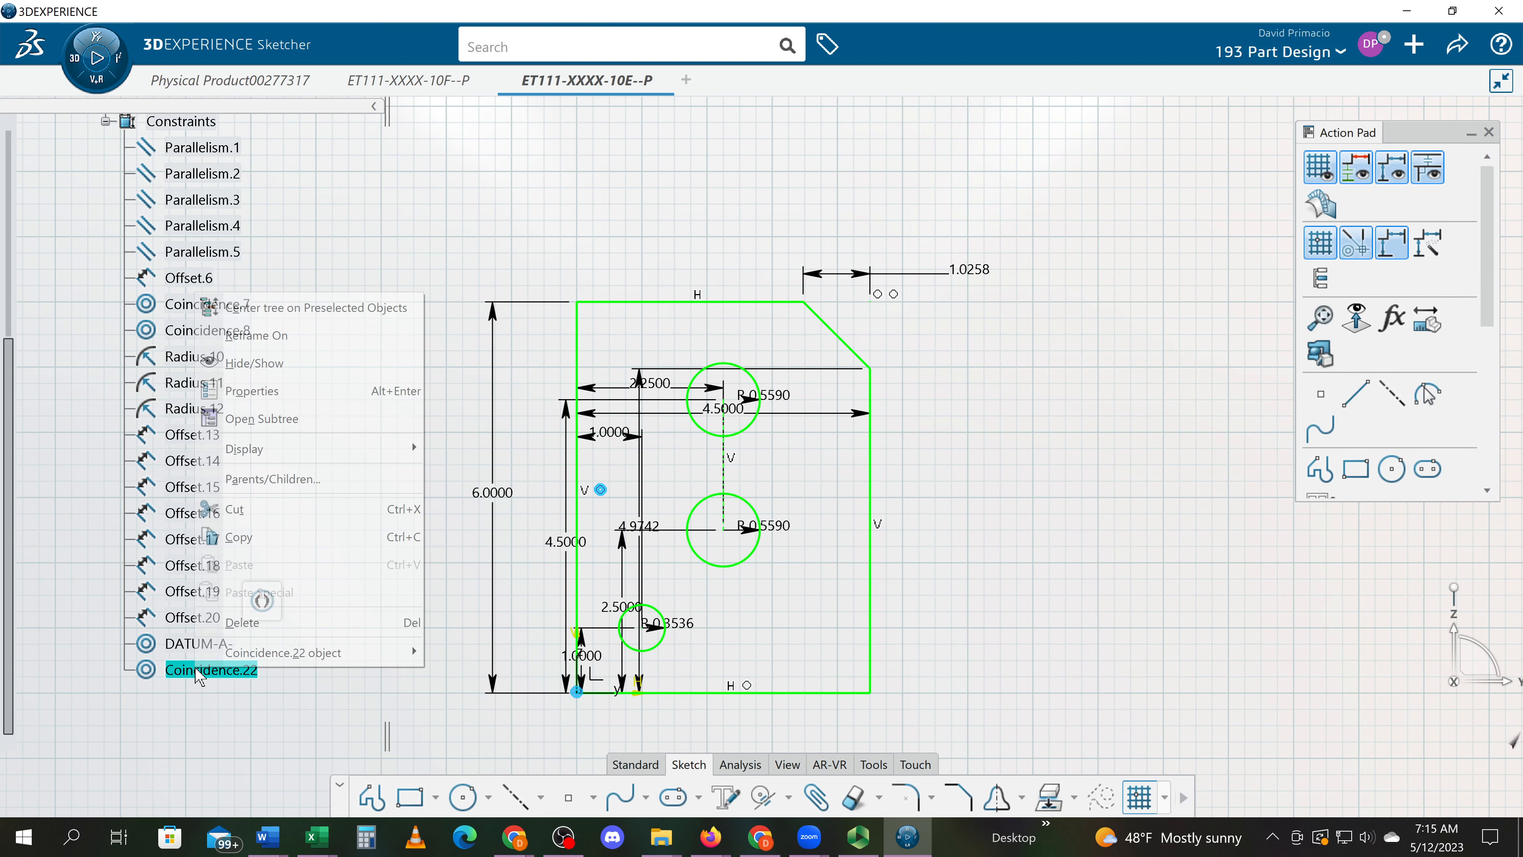
left_click(268, 393)
key("Up")
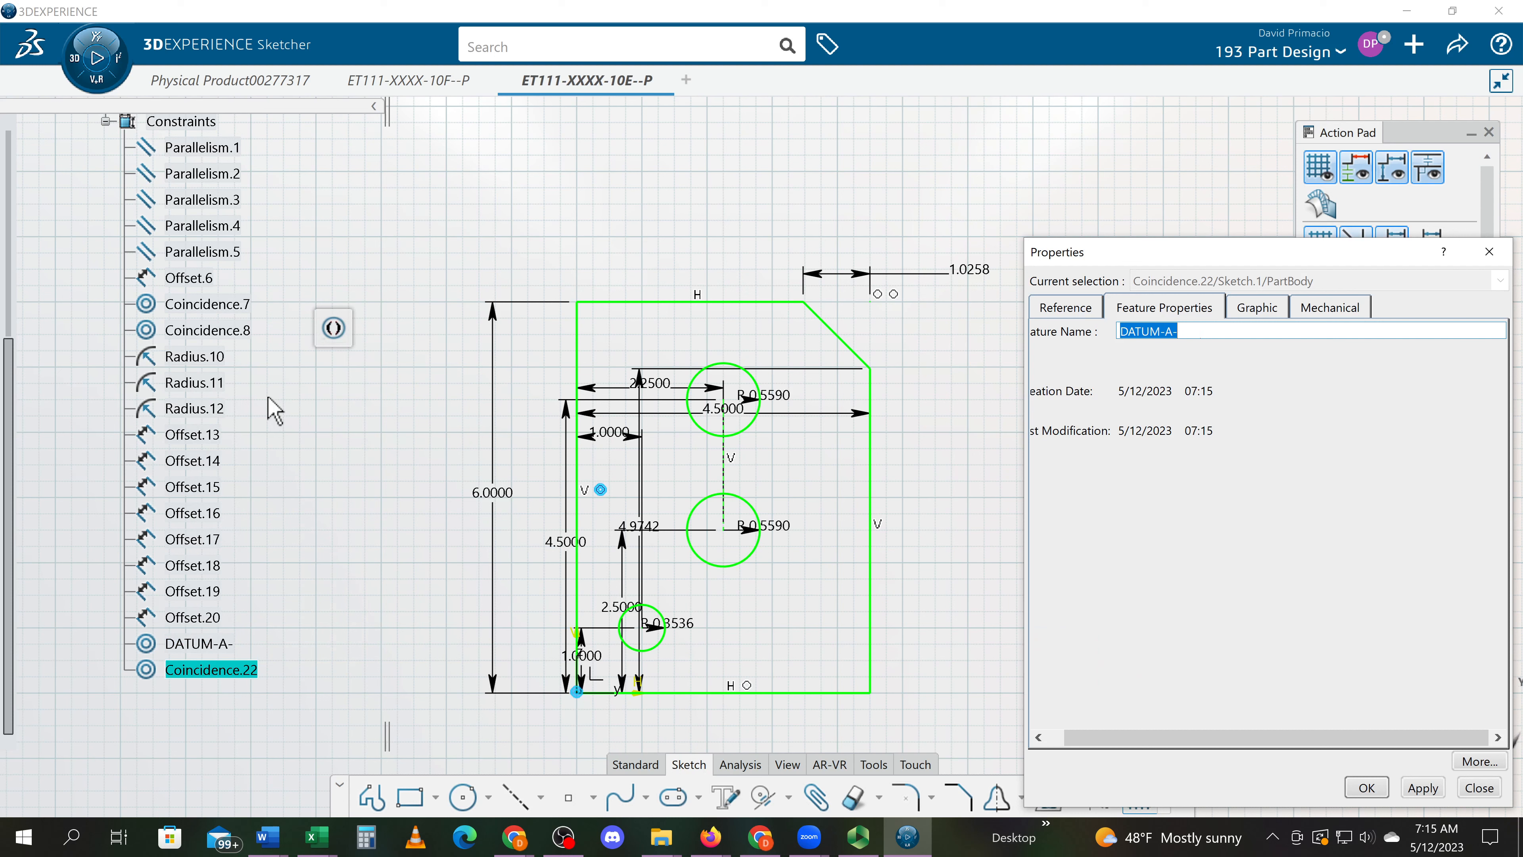
key("Left")
key("BackSpace")
type("NB")
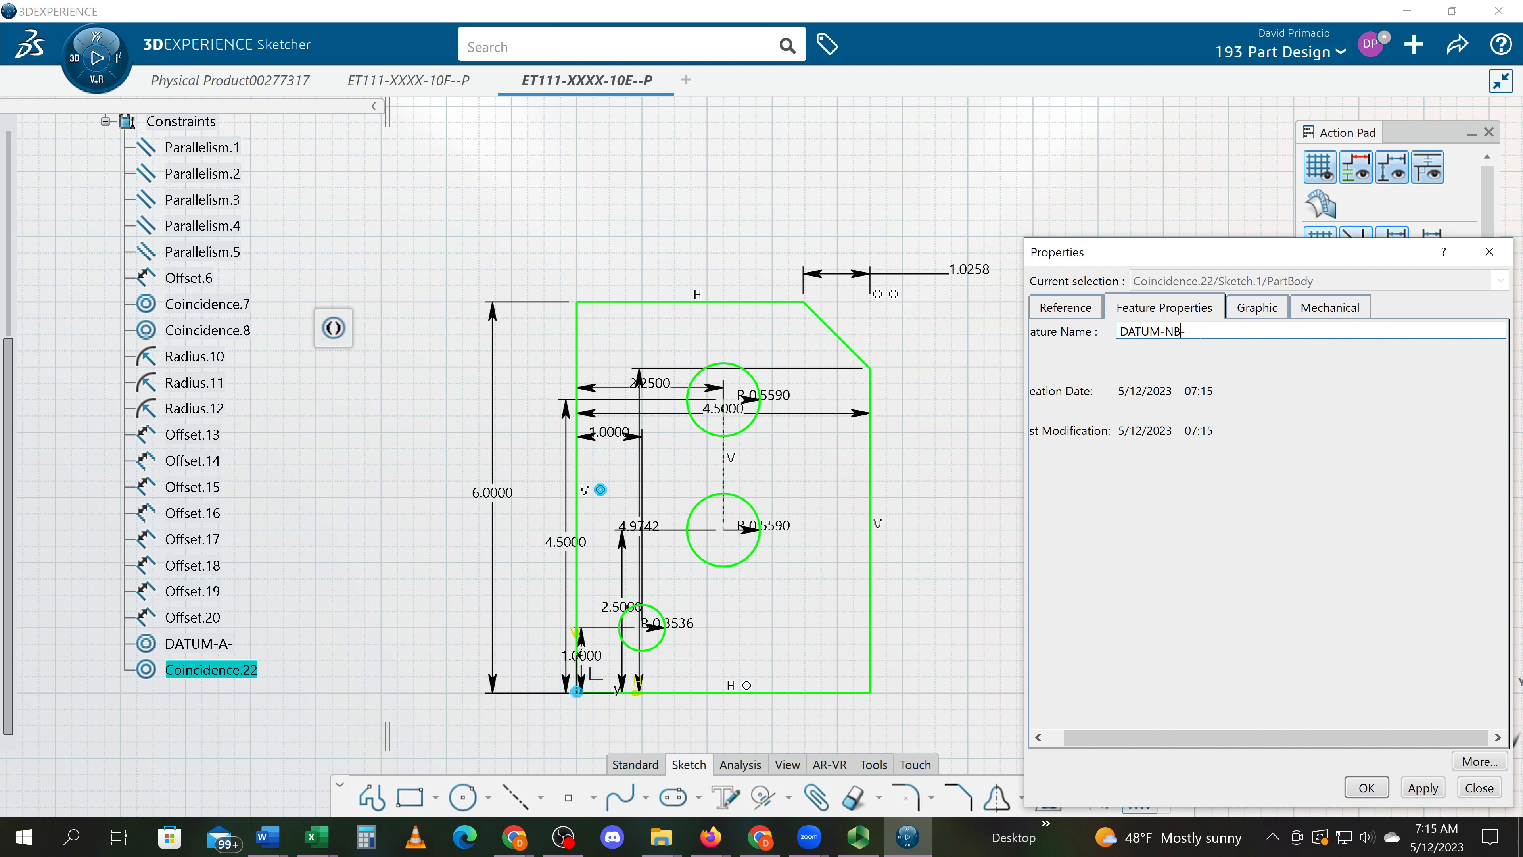
key("BackSpace")
key("BackSpace")
type("B")
key("Return")
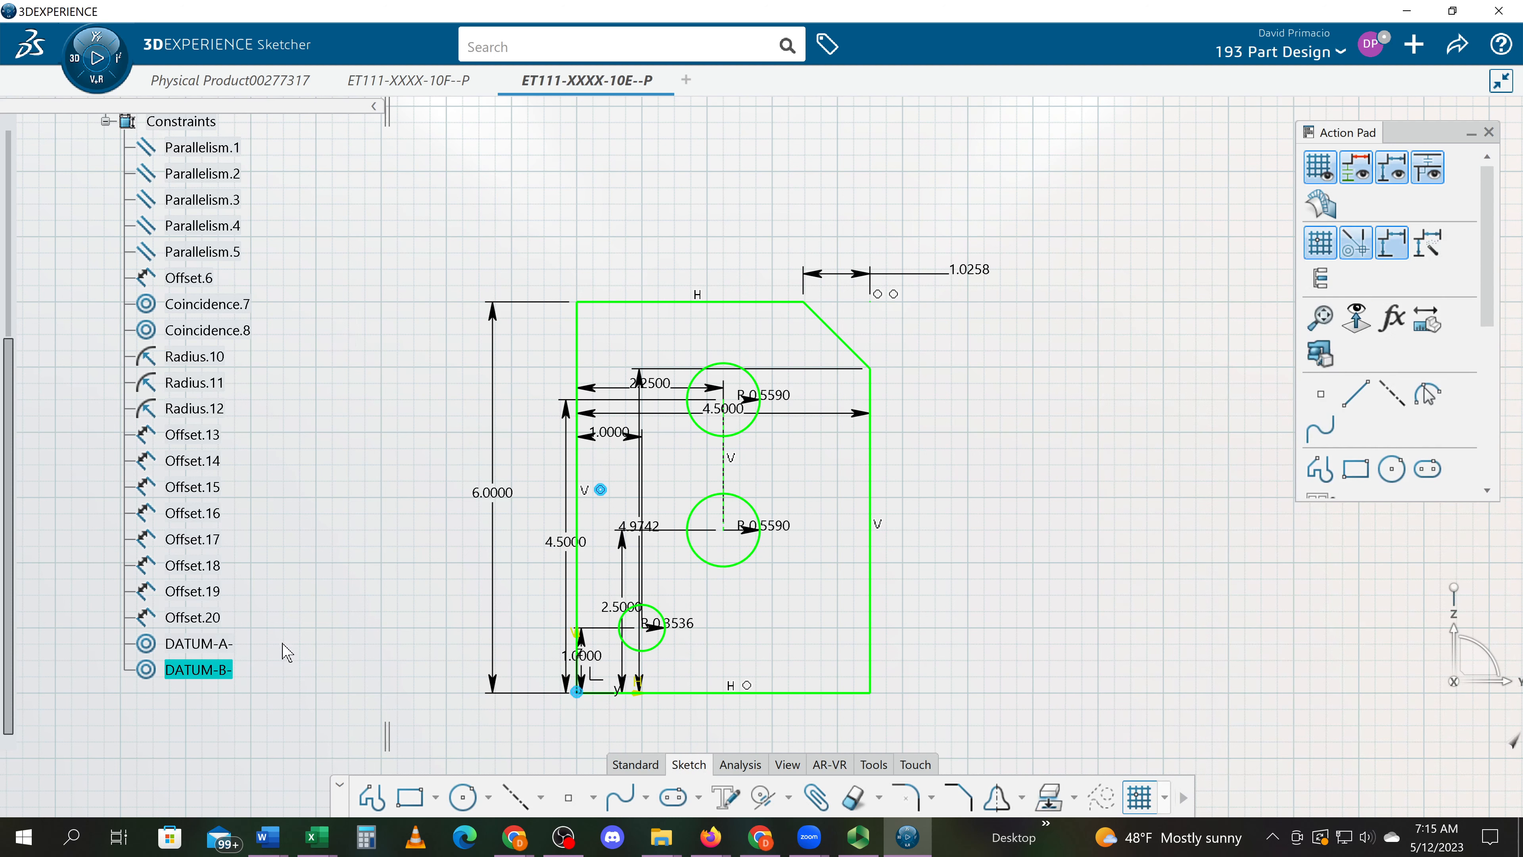
Reposition the height dimensions of the chamfer's lower end and the upper large circle outside the profile's right edge
left_click(70, 710)
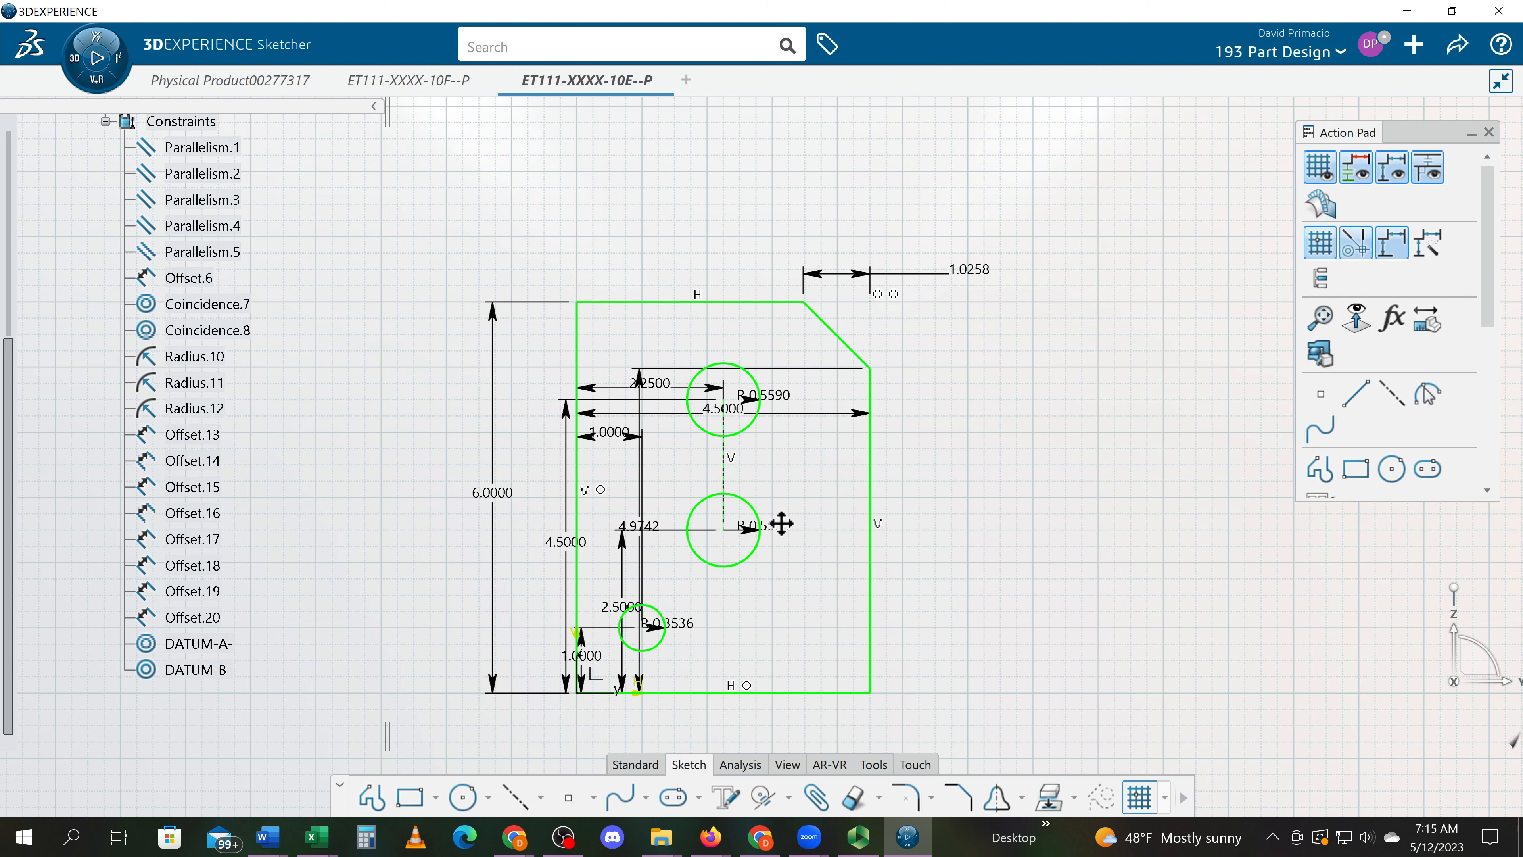
middle_click_drag(782, 523, 751, 478)
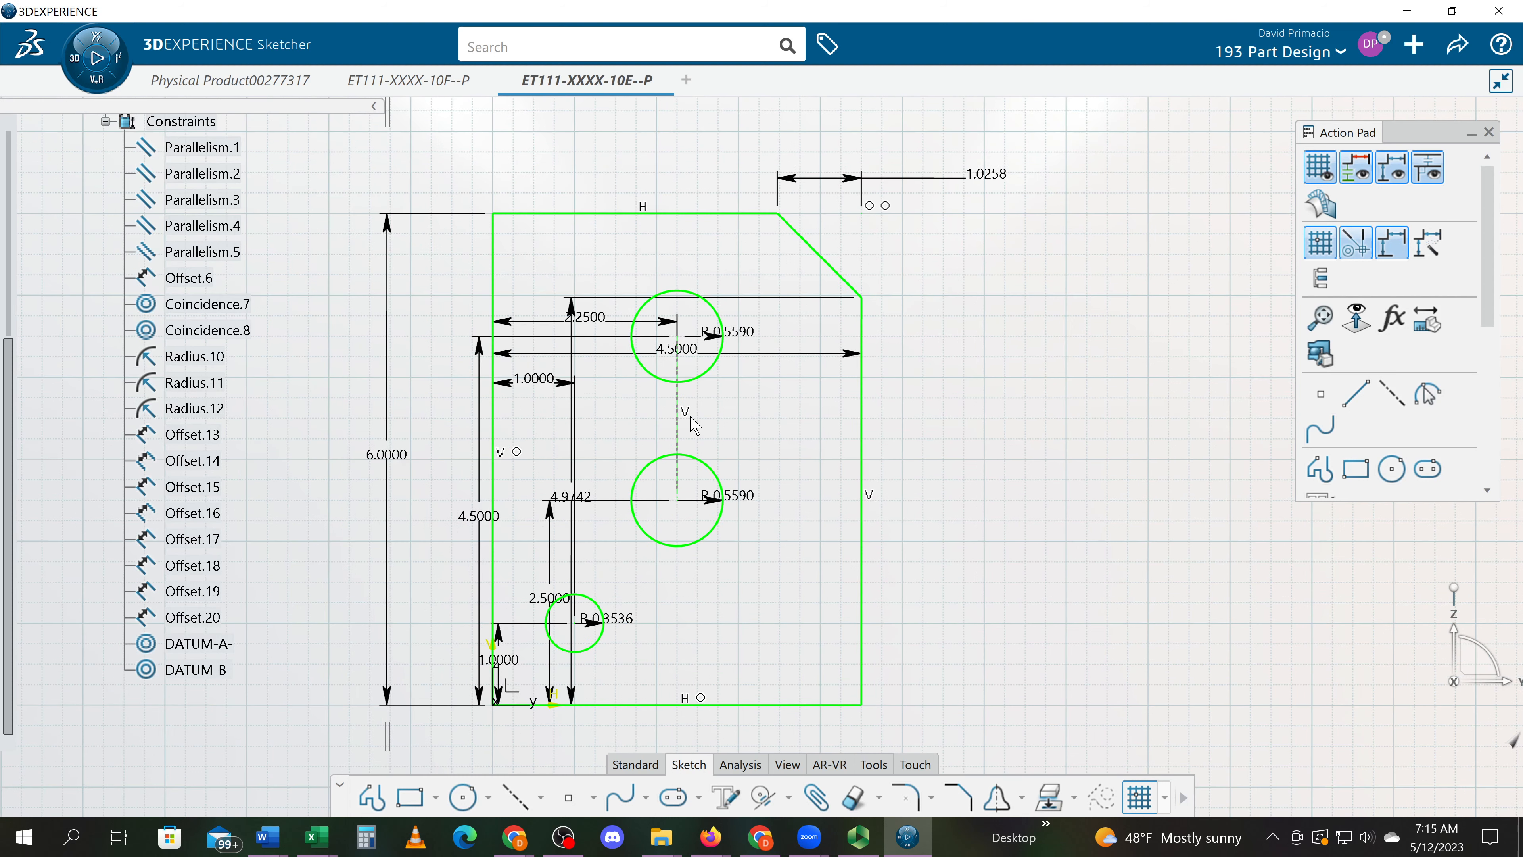
left_click(573, 312)
mouse_move(691, 329)
left_mouse_down()
mouse_move(1023, 342)
mouse_move(1082, 383)
mouse_move(1143, 389)
left_mouse_up()
left_click(487, 456)
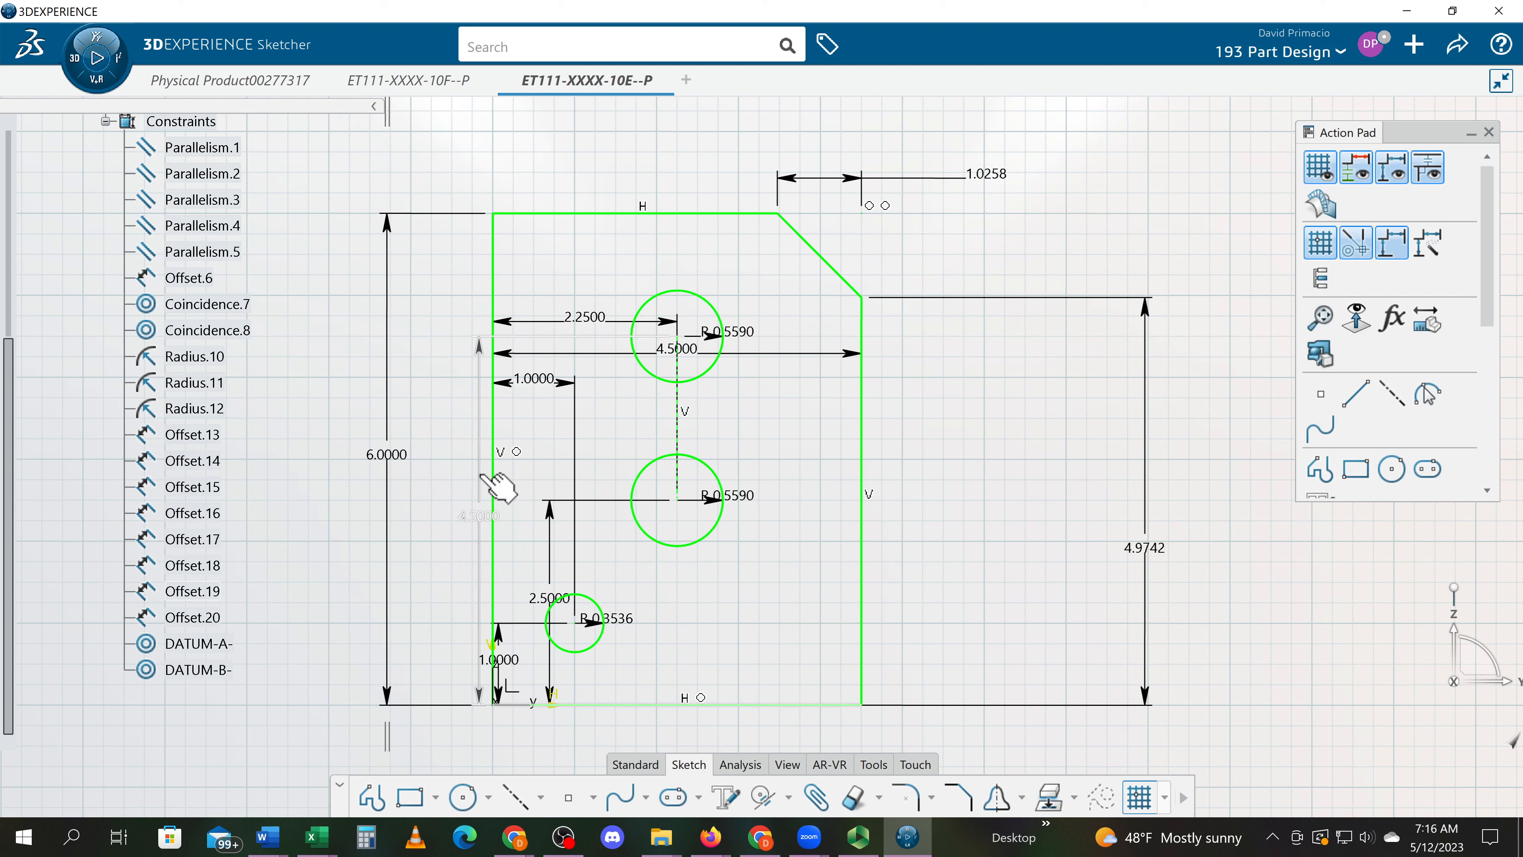
left_click_drag(498, 487, 1060, 483)
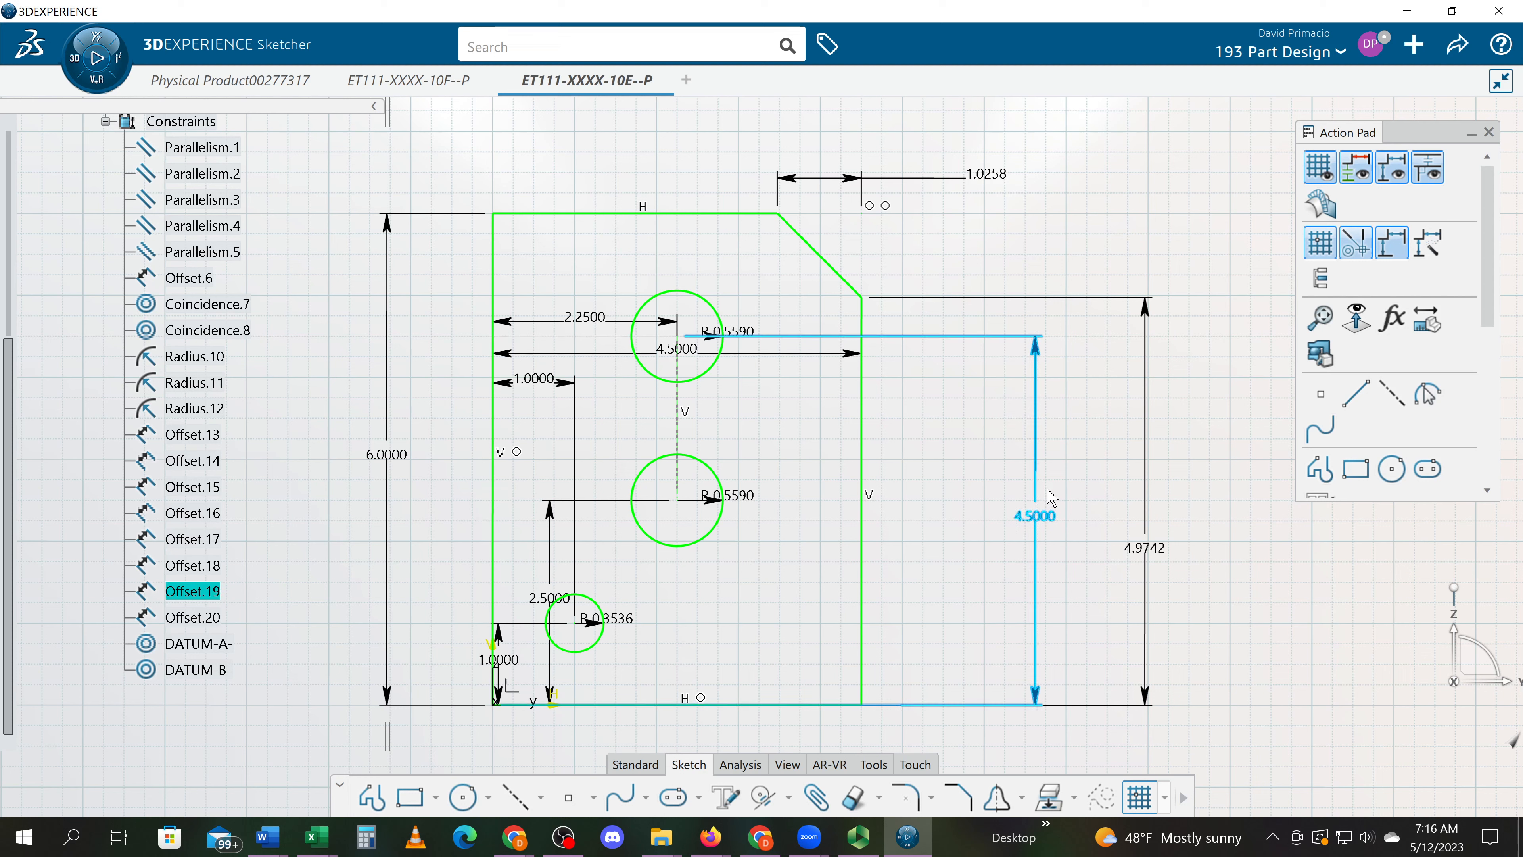
left_click(1145, 498)
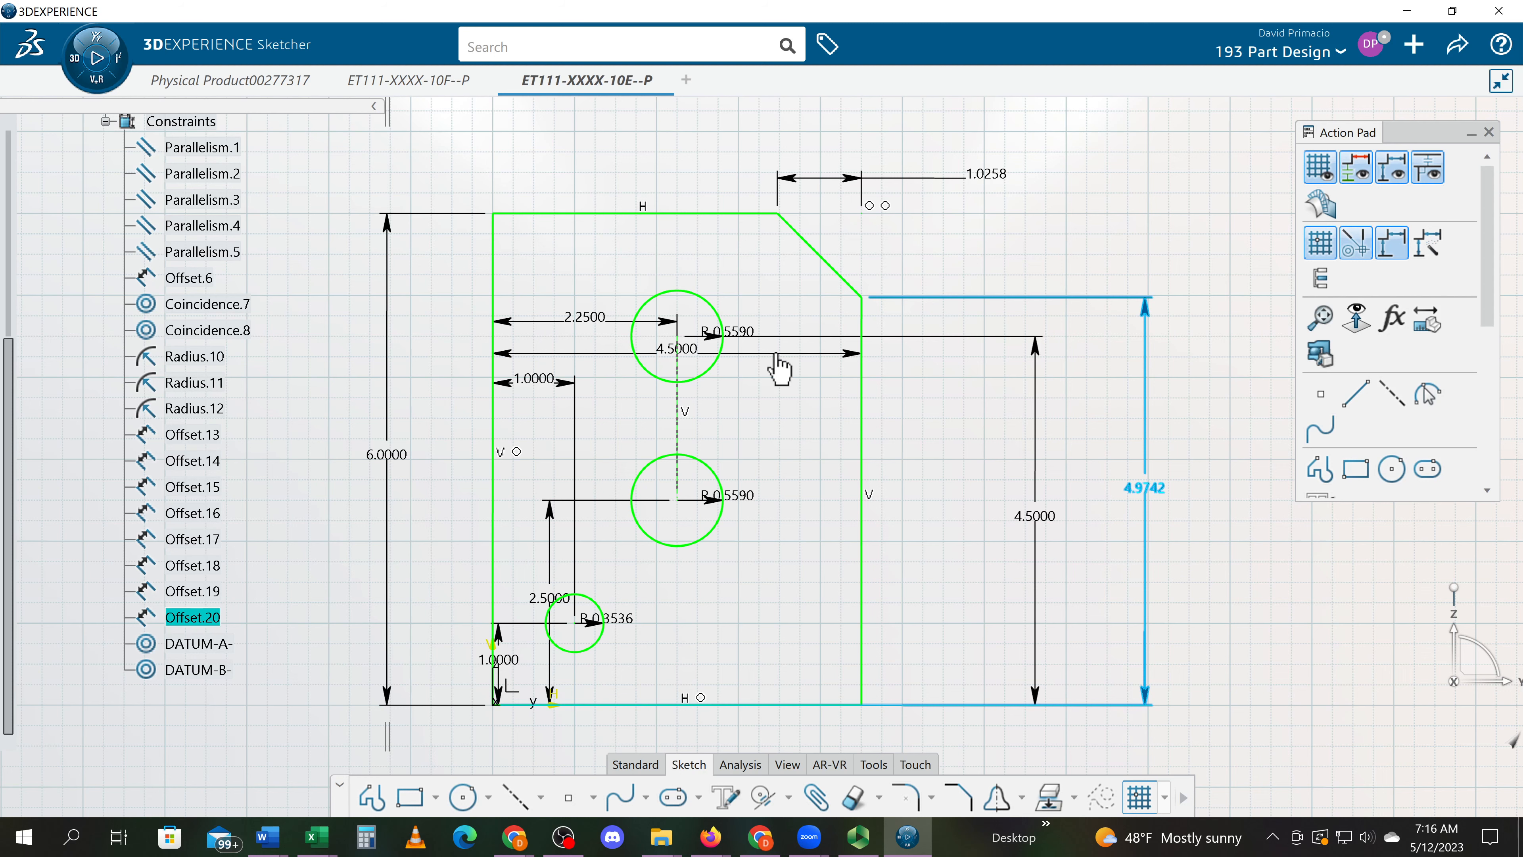
Reposition the overall width dimension below the profile and the lower large circle's height dimension outside the profile's right edge
left_click_drag(776, 355, 899, 787)
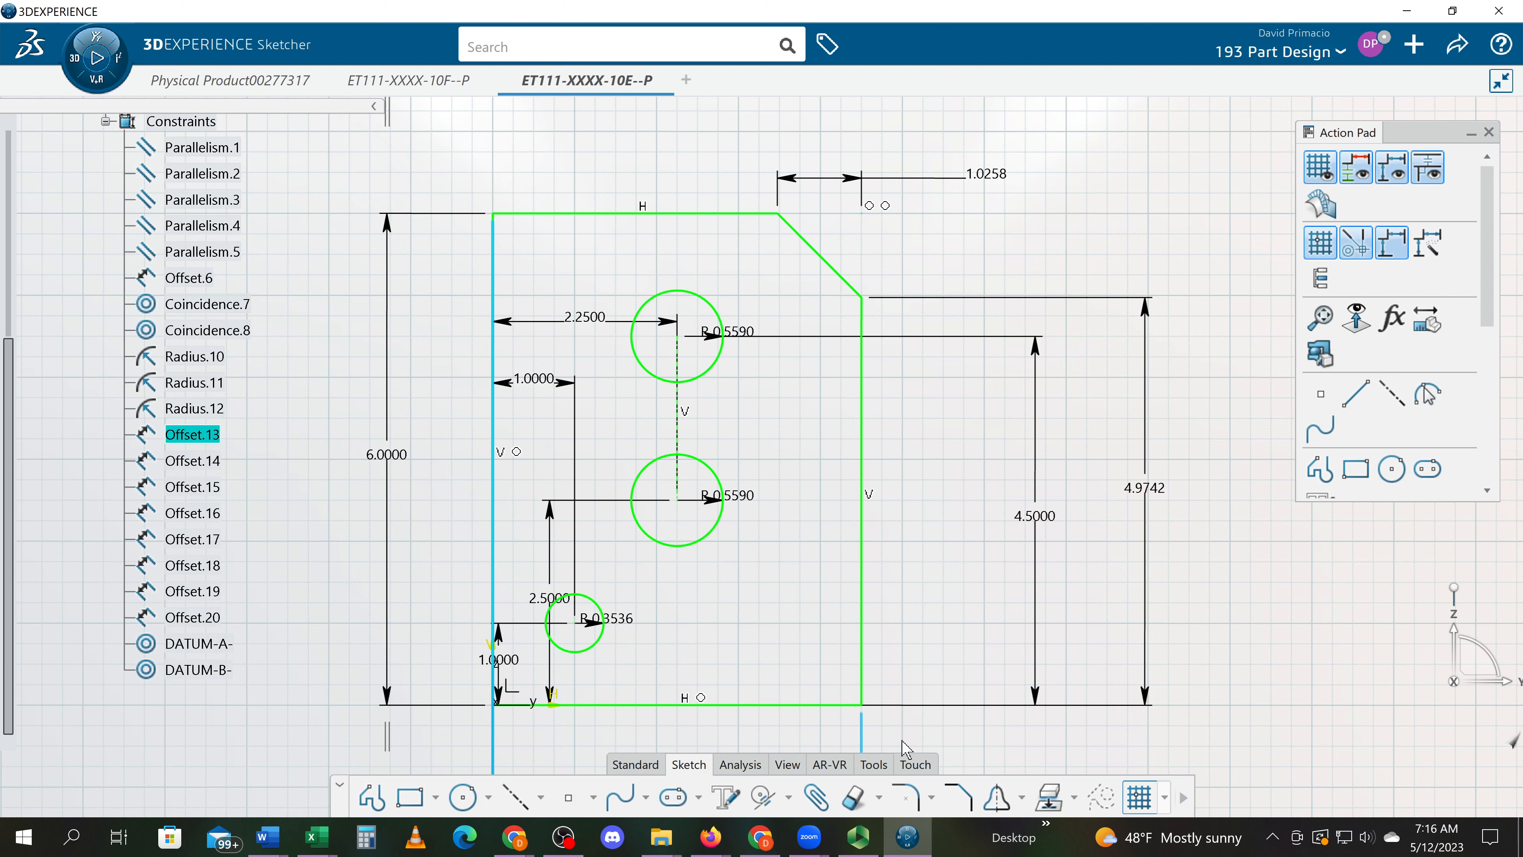
middle_click_drag(905, 745, 988, 488)
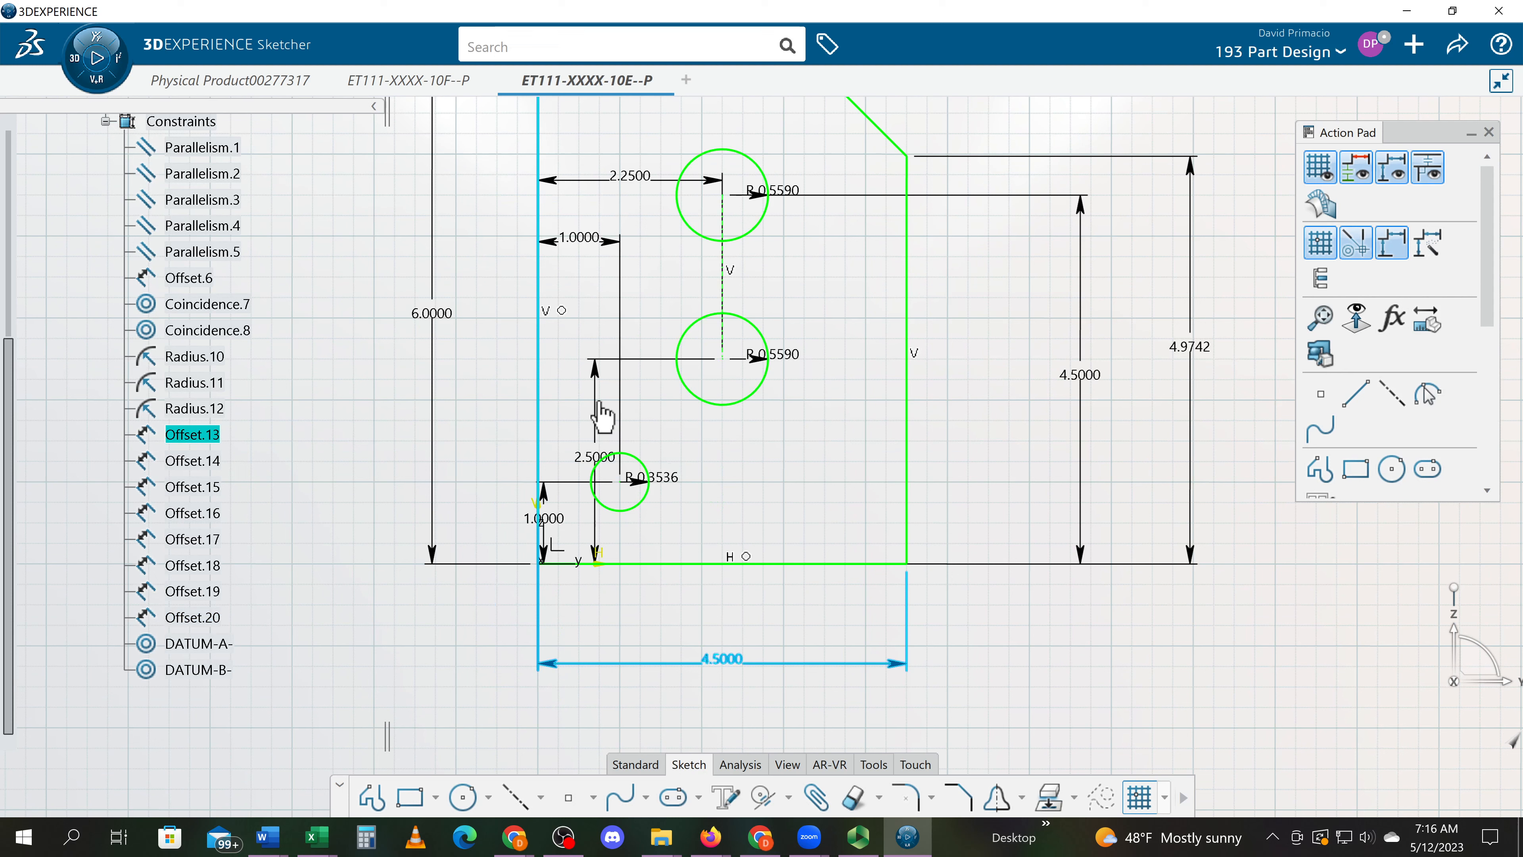
left_click(603, 414)
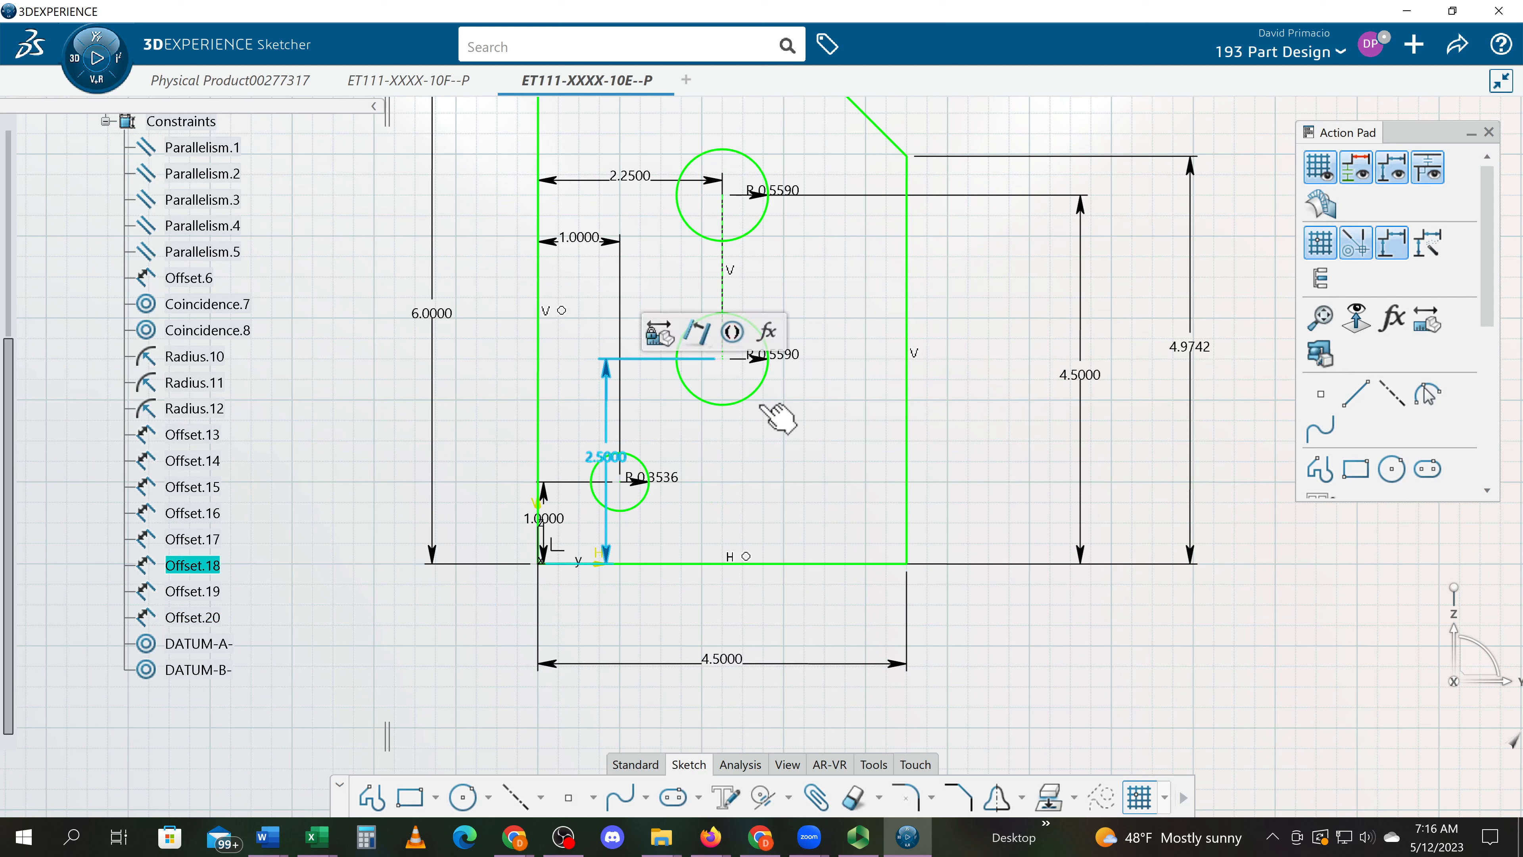
left_click_drag(606, 420, 994, 420)
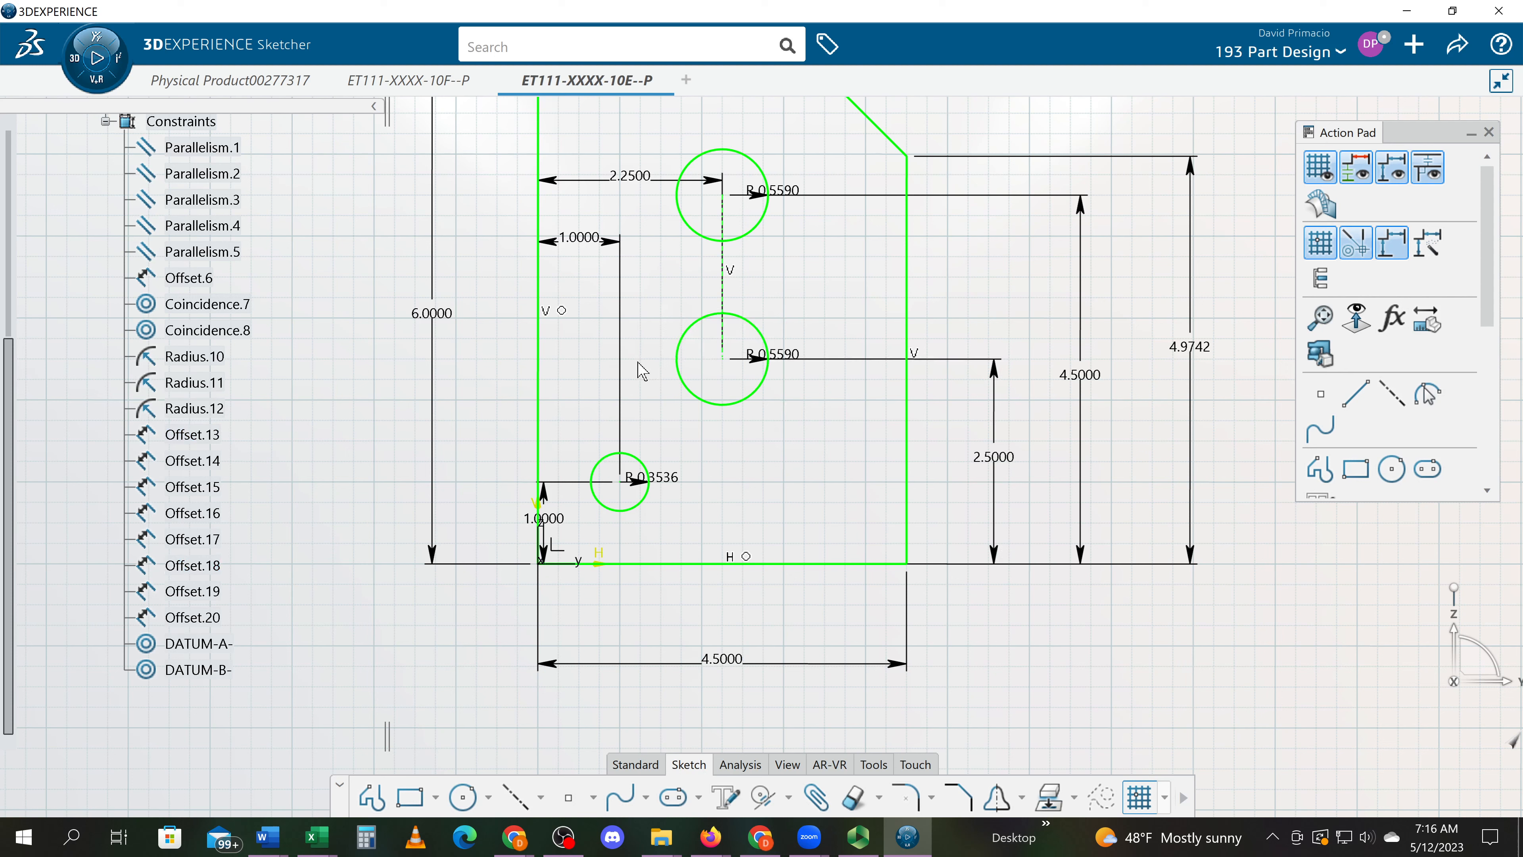
Reposition the small circle's horizontal location dimension below the profile and its vertical location dimension outside the profile's left edge
left_click(597, 237)
left_click_drag(448, 583, 482, 485)
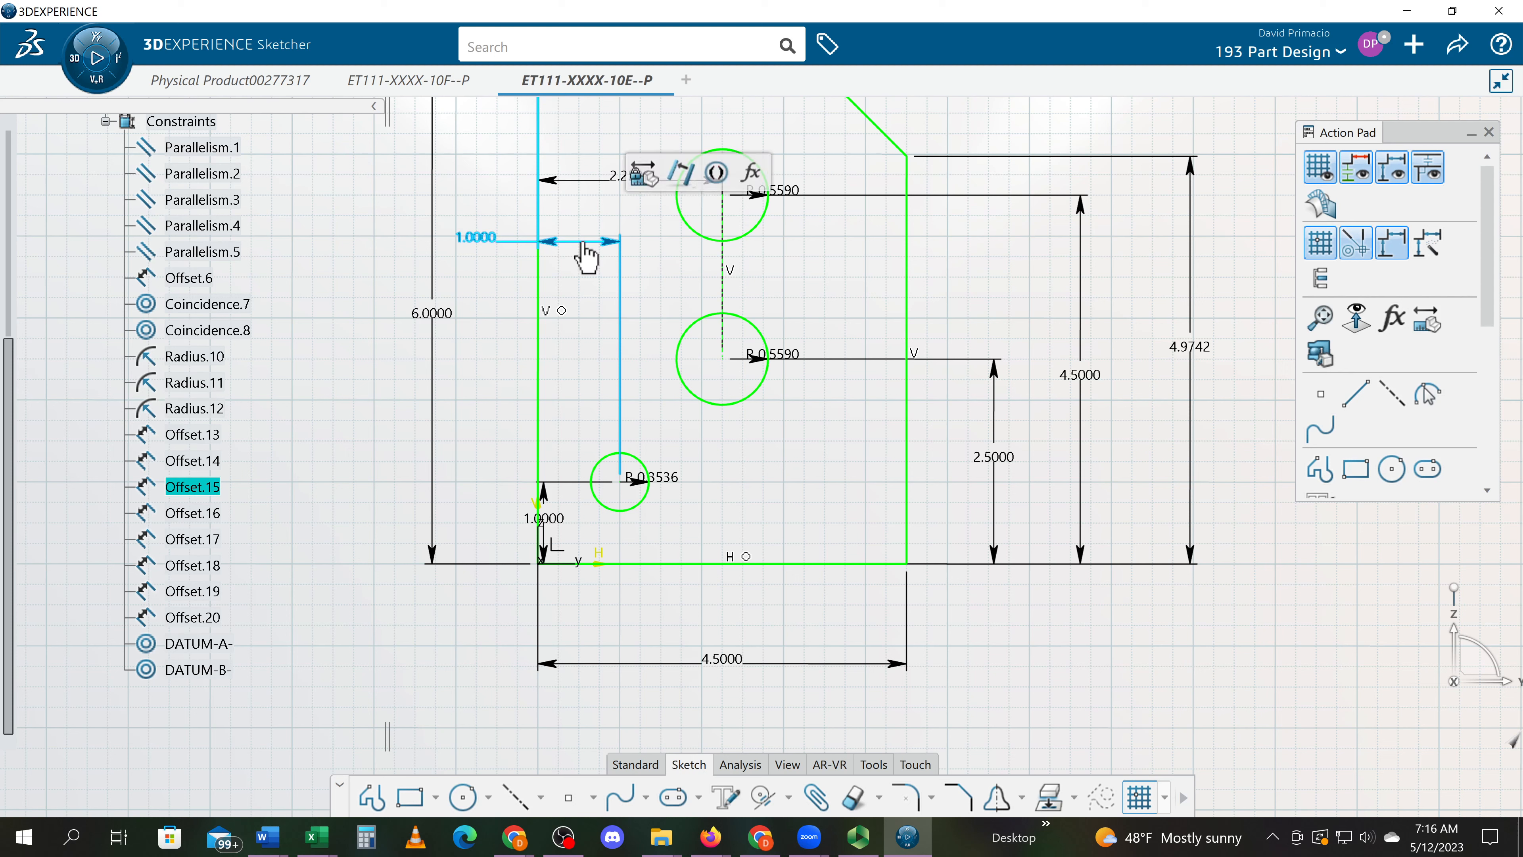
left_click_drag(595, 245, 505, 594)
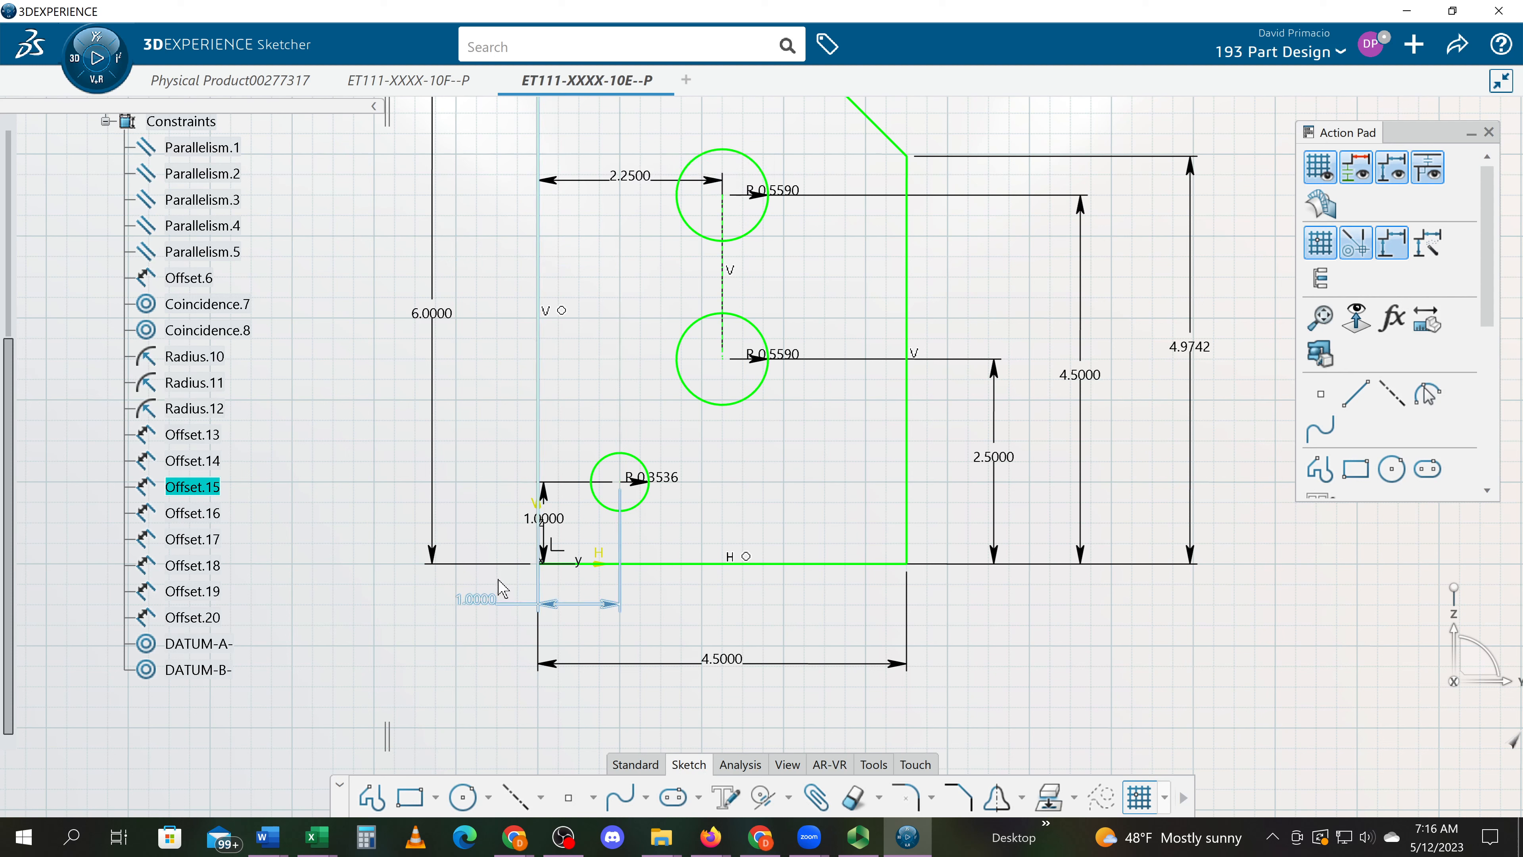
left_click(551, 499)
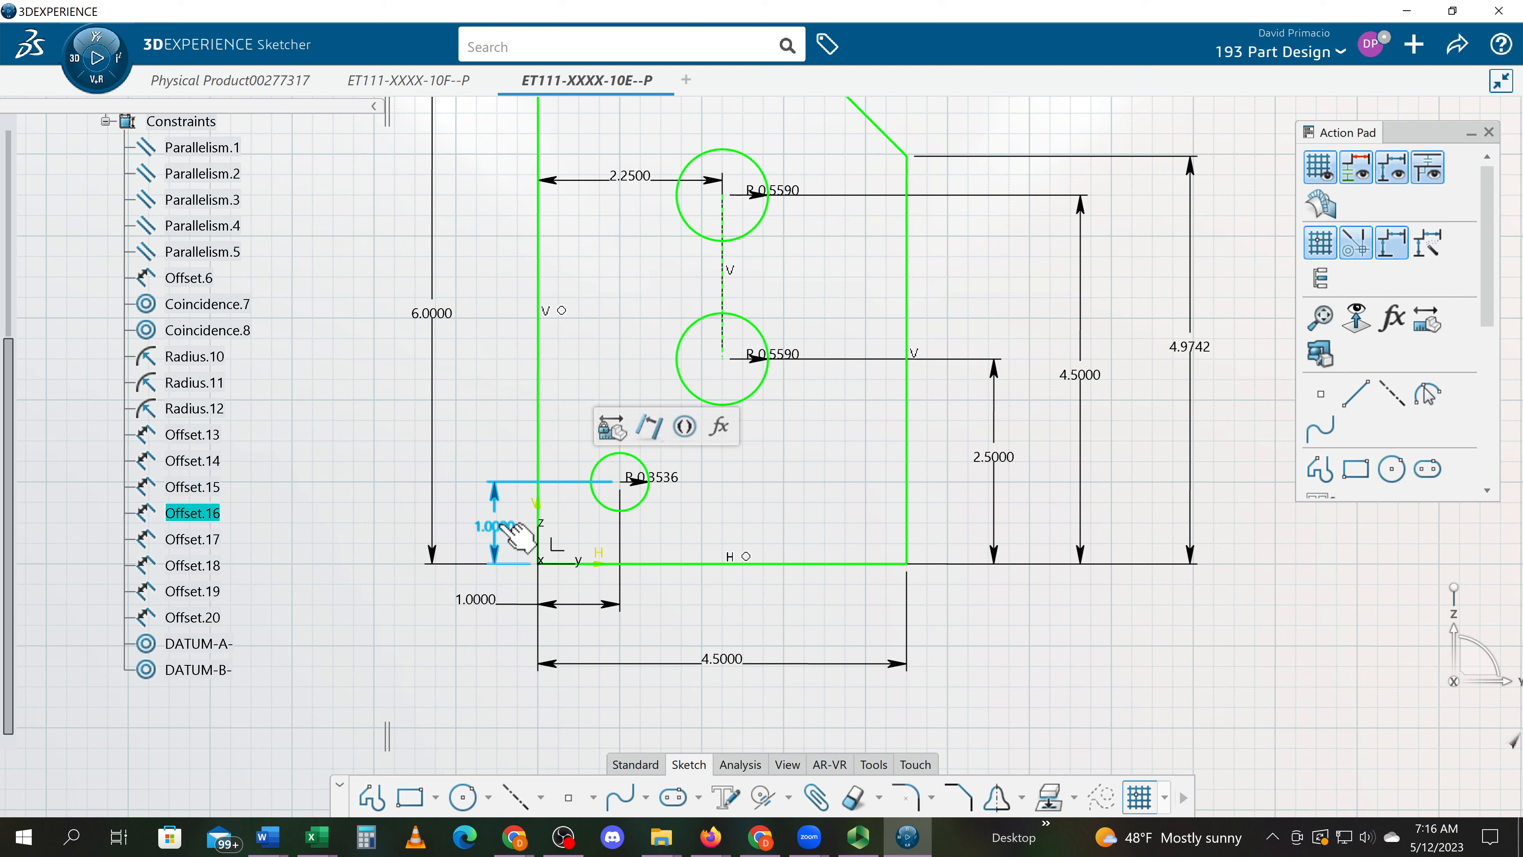
key("ctrl+z")
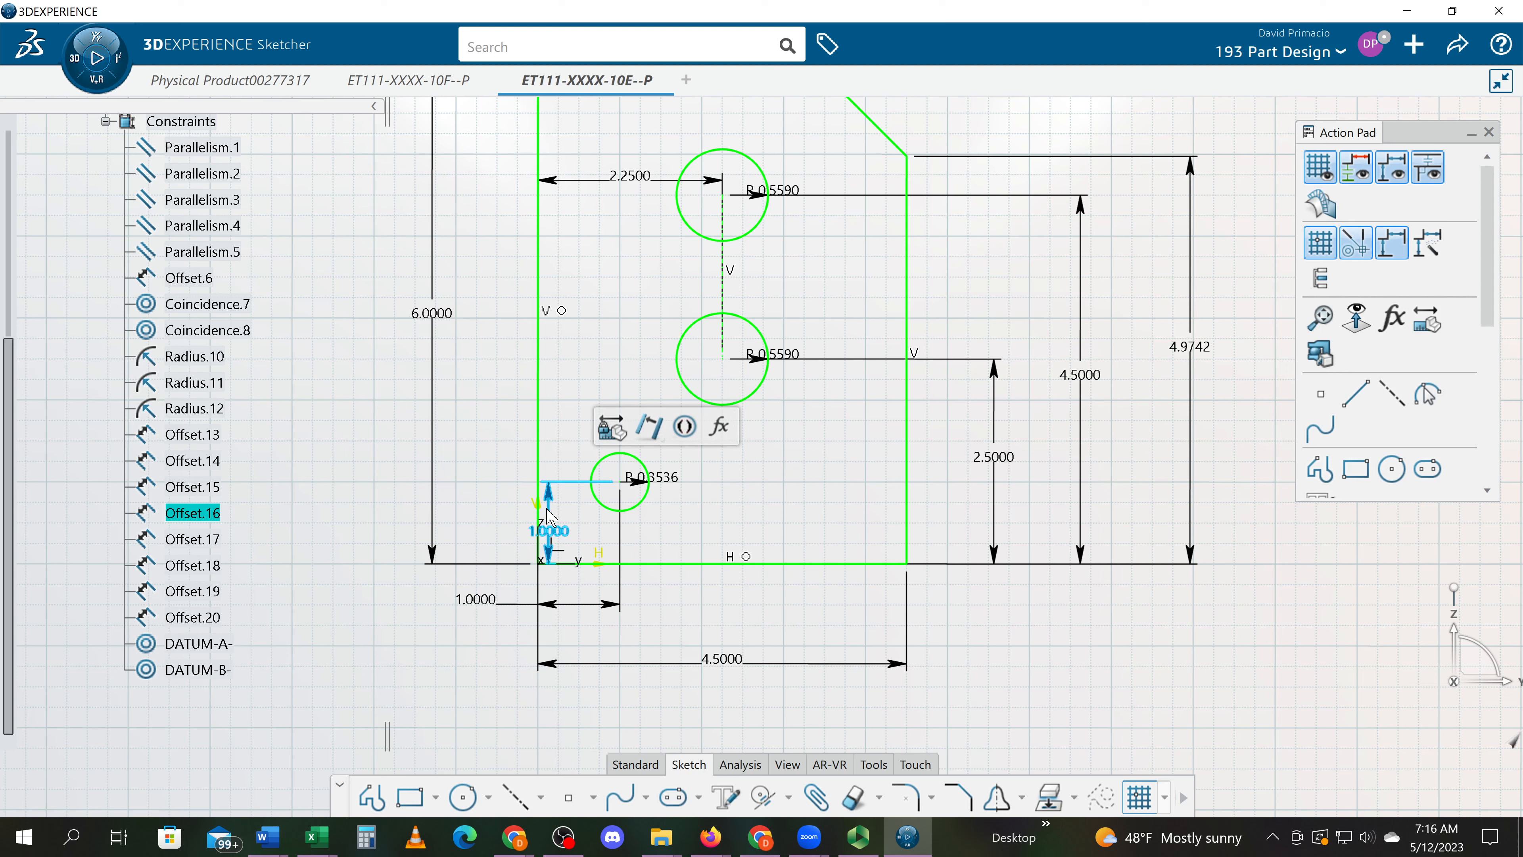
left_click_drag(549, 514, 471, 529)
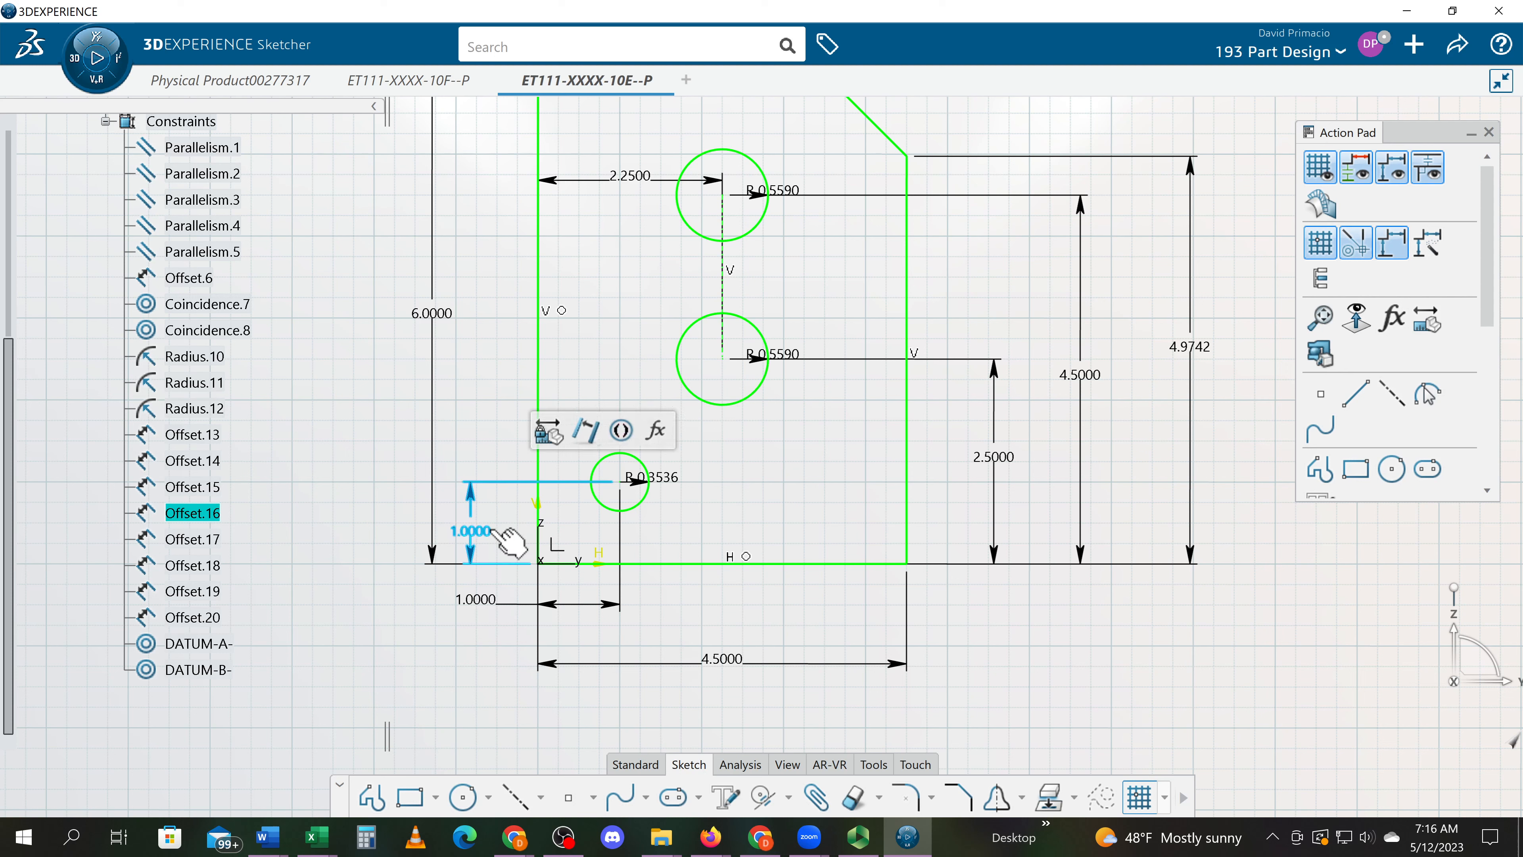
left_click_drag(492, 529, 489, 545)
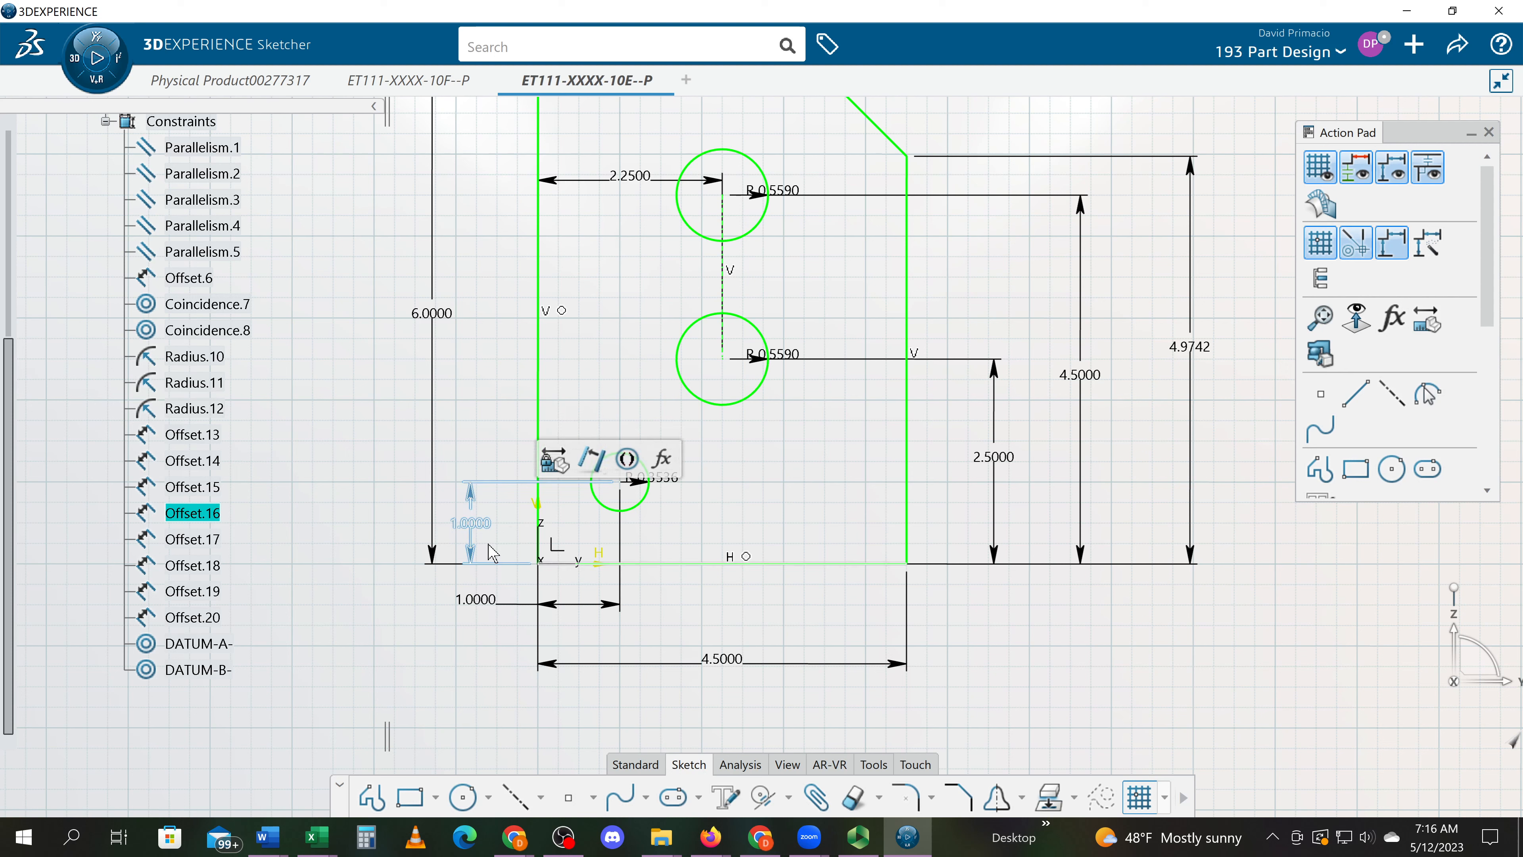
left_click(489, 545)
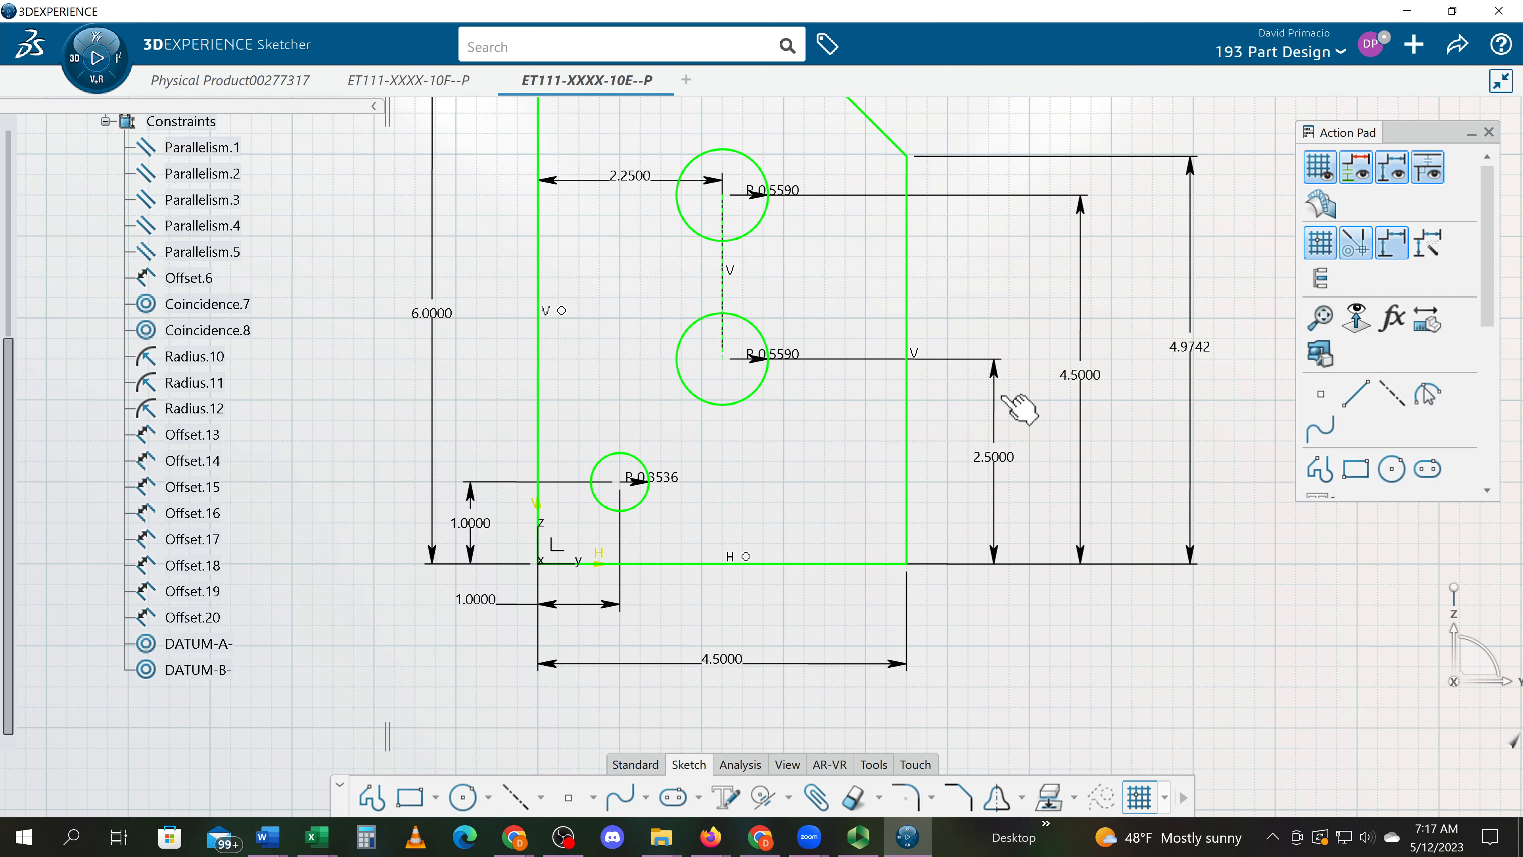
Reposition the large circles' horizontal location dimension above the profile's top edge
middle_click_drag(725, 296, 714, 414)
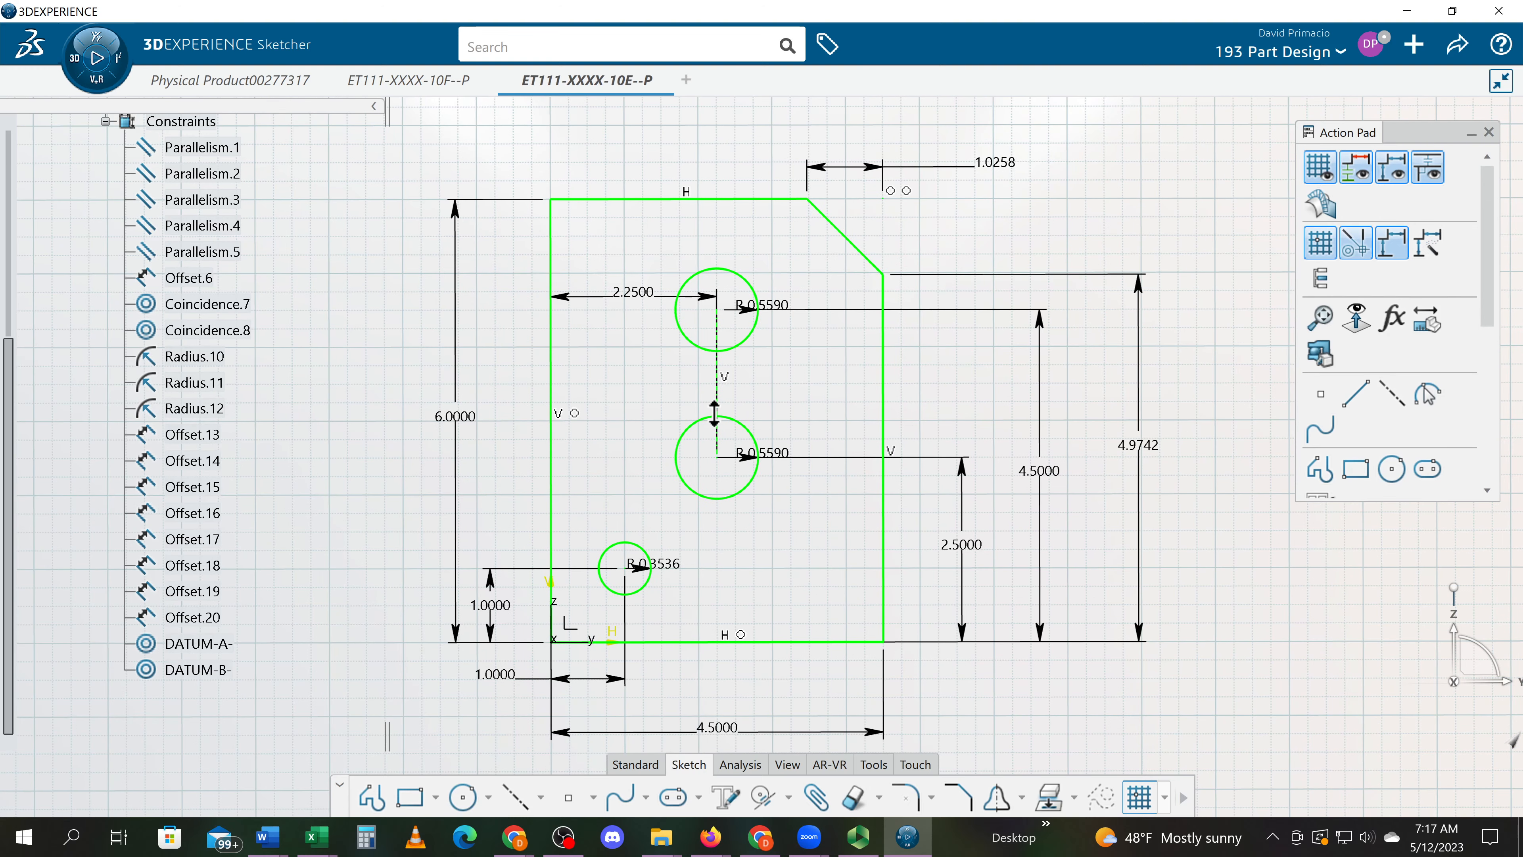
mouse_move(715, 413)
middle_mouse_down()
mouse_move(715, 459)
mouse_move(680, 422)
mouse_move(683, 465)
middle_mouse_up()
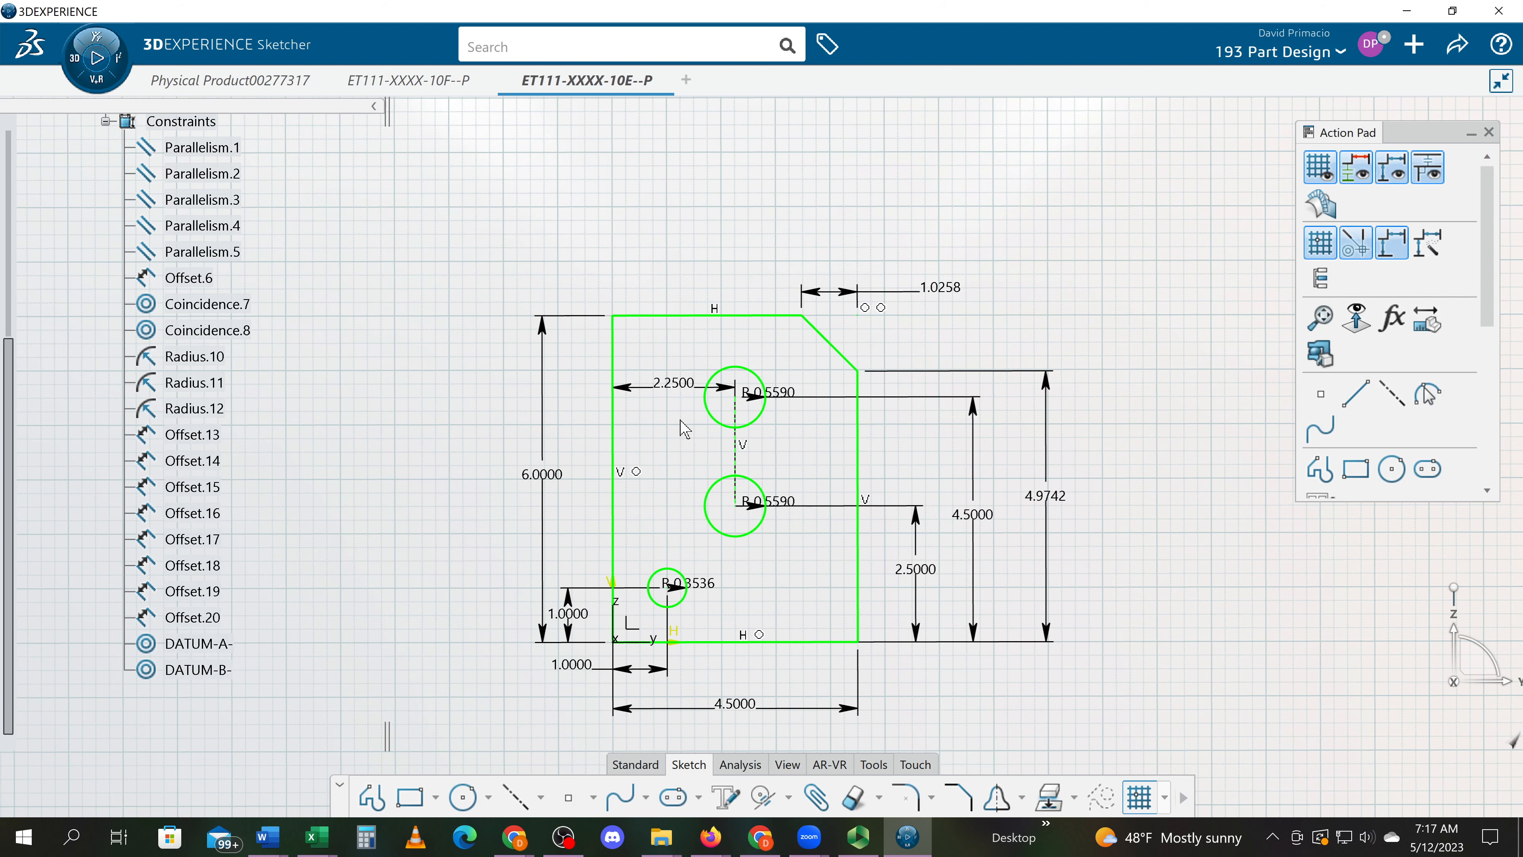
left_click(703, 390)
mouse_move(704, 393)
left_mouse_down()
mouse_move(687, 239)
mouse_move(671, 283)
left_mouse_up()
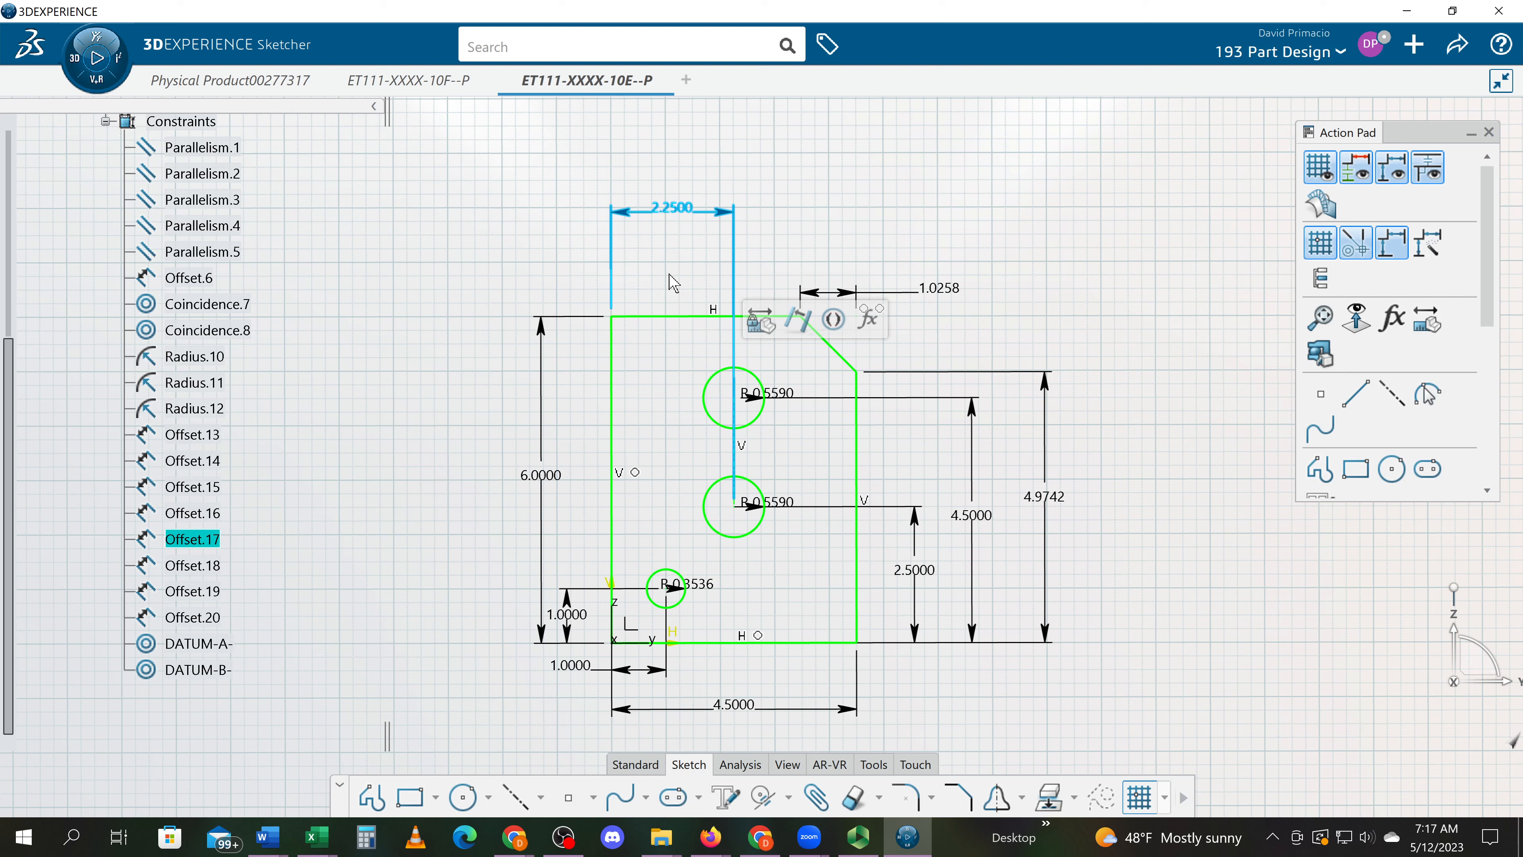
left_click(650, 356)
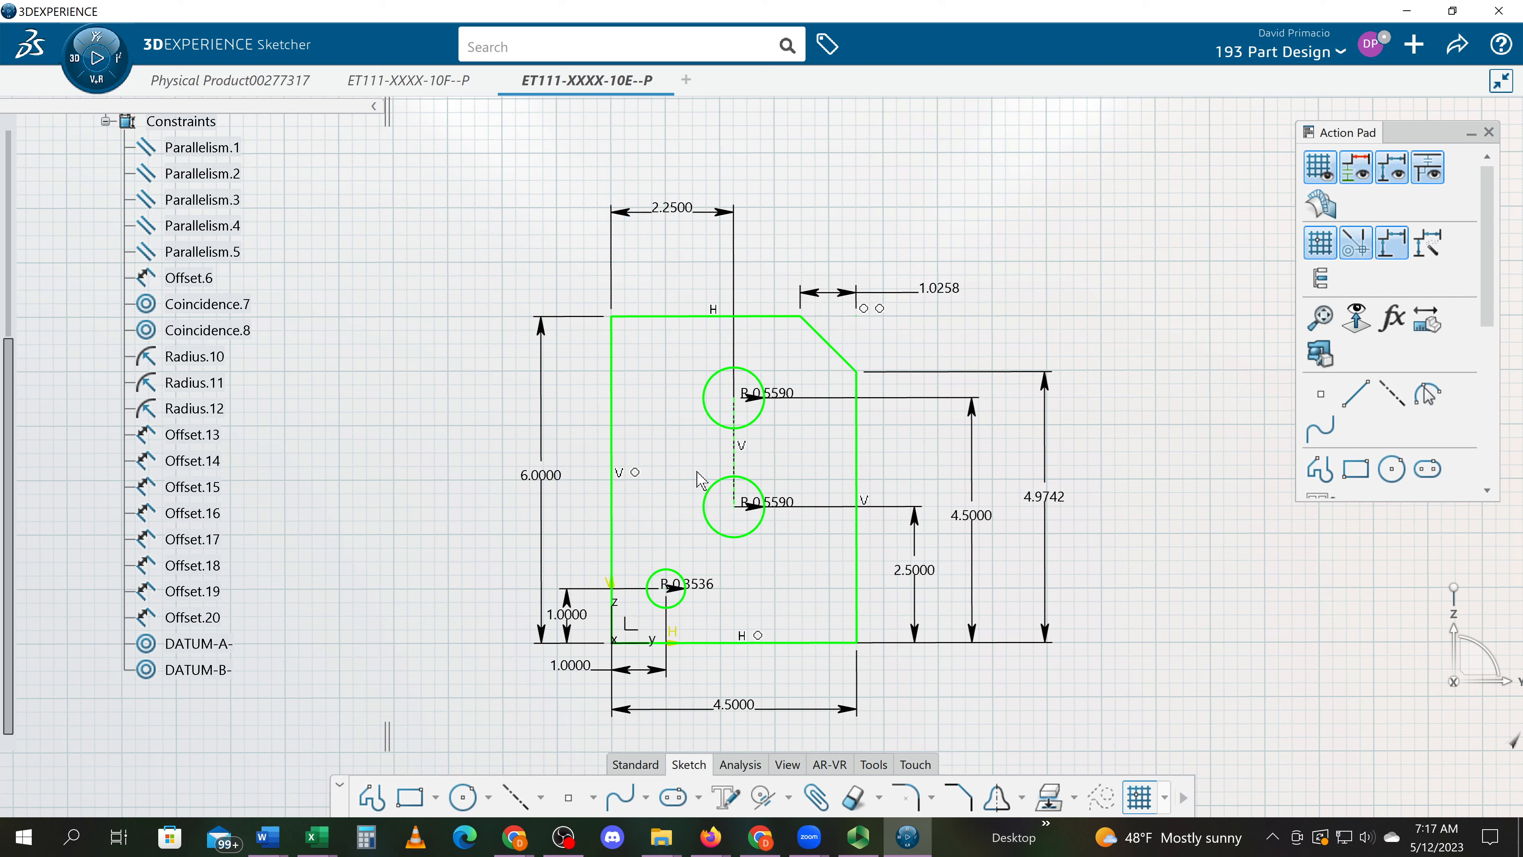
Change the size dimensions of the upper and lower large circles to the Diameter type
middle_click_drag(1118, 567, 1125, 547)
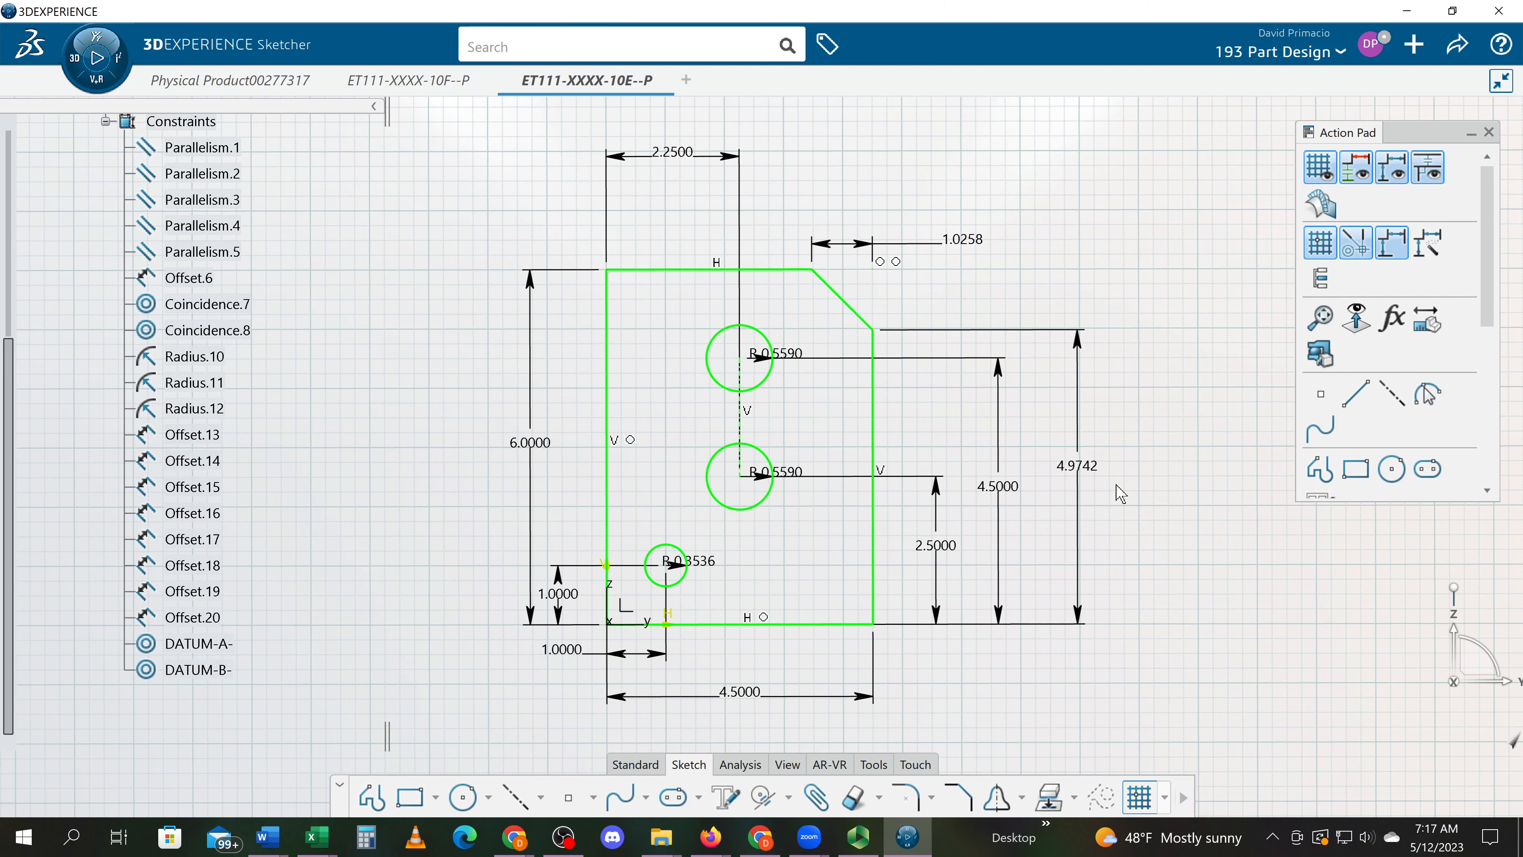
middle_click_drag(1121, 493, 1127, 502)
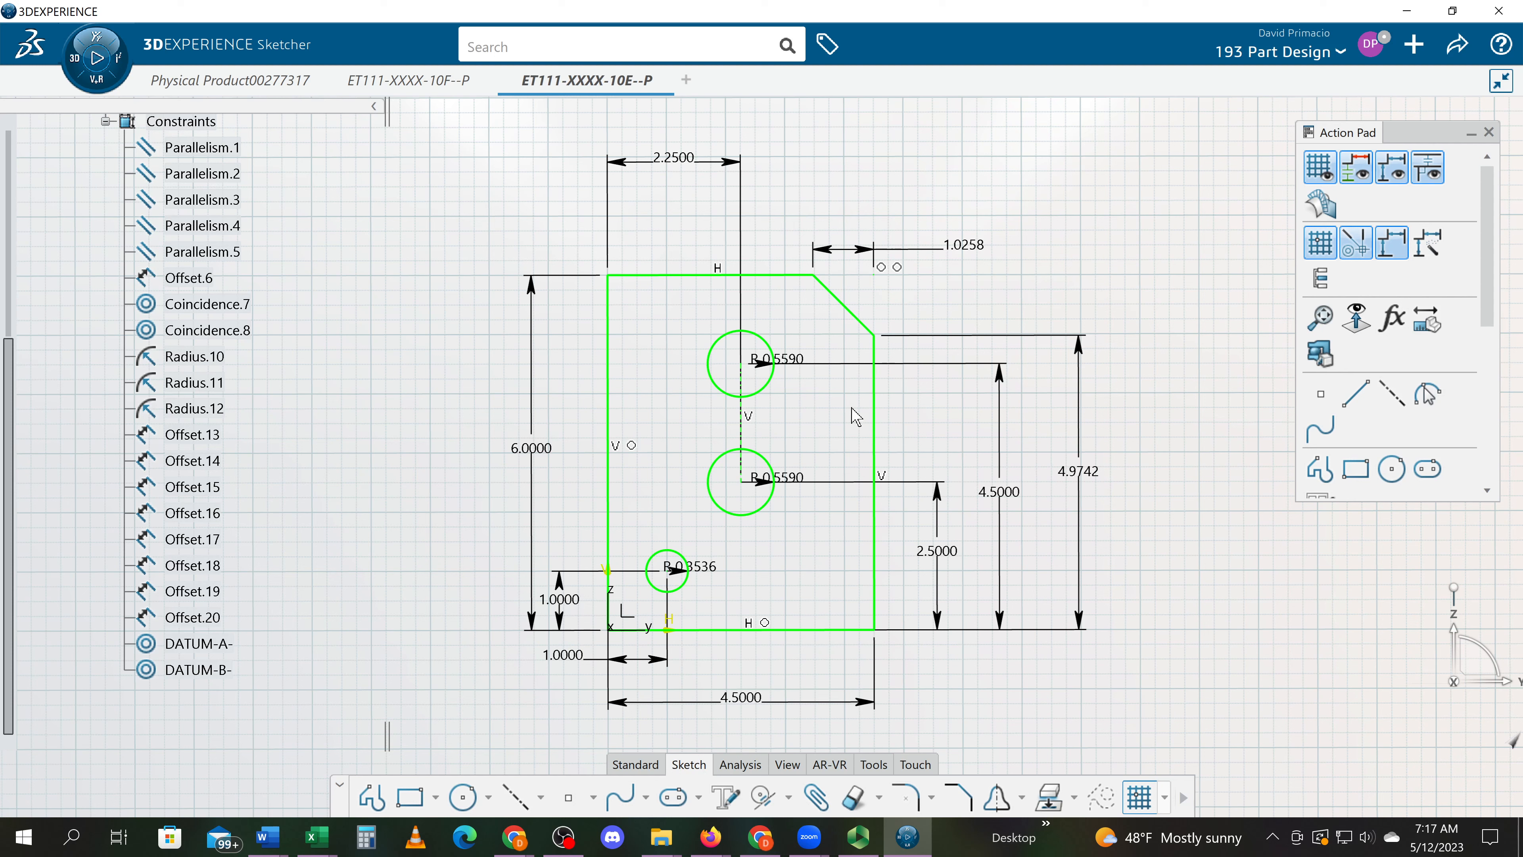
double_click(766, 362)
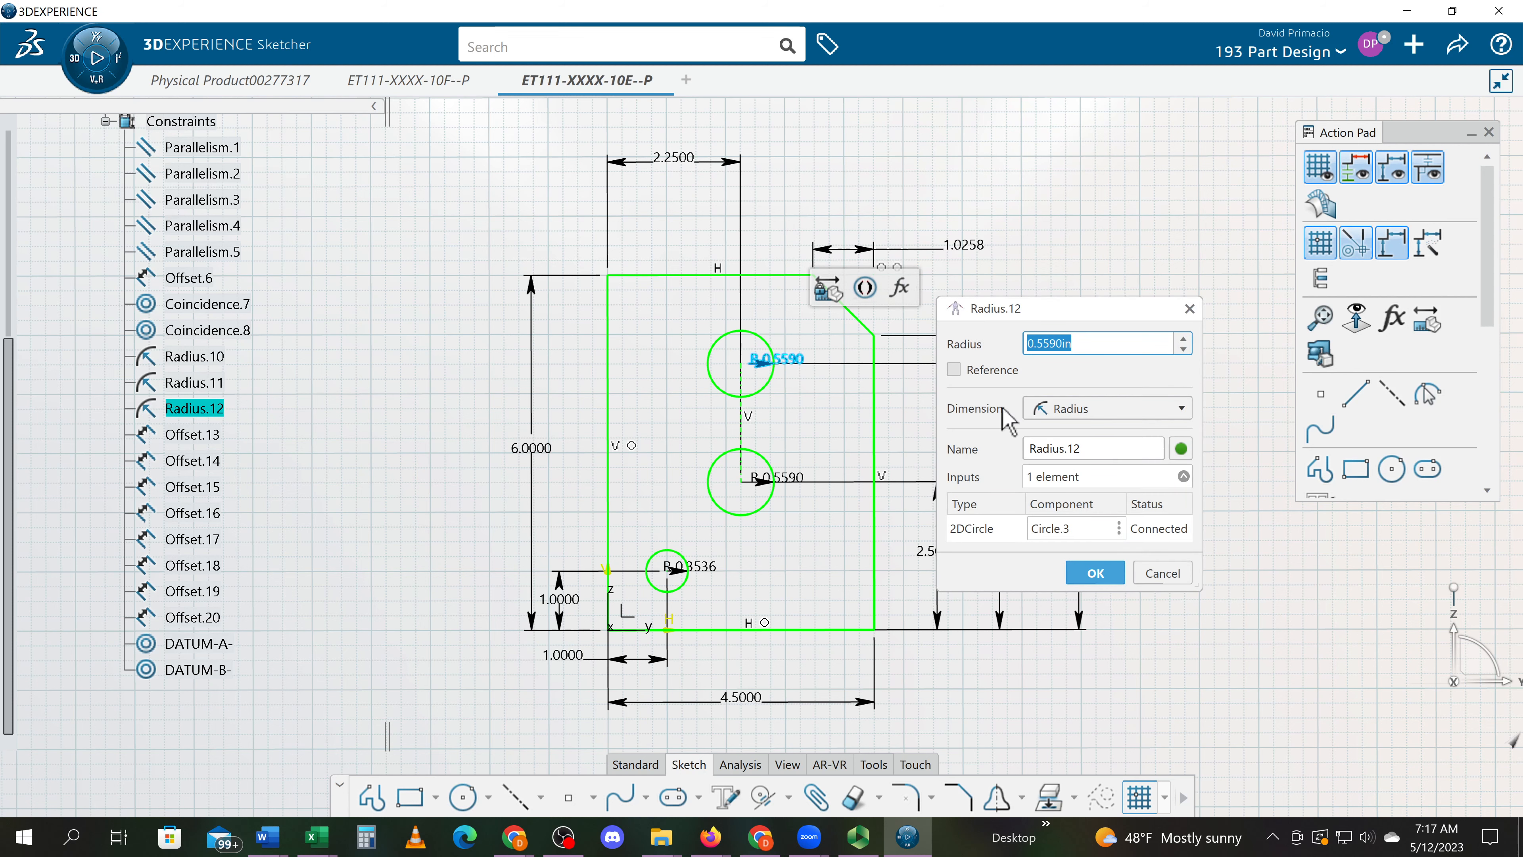
left_click(1065, 409)
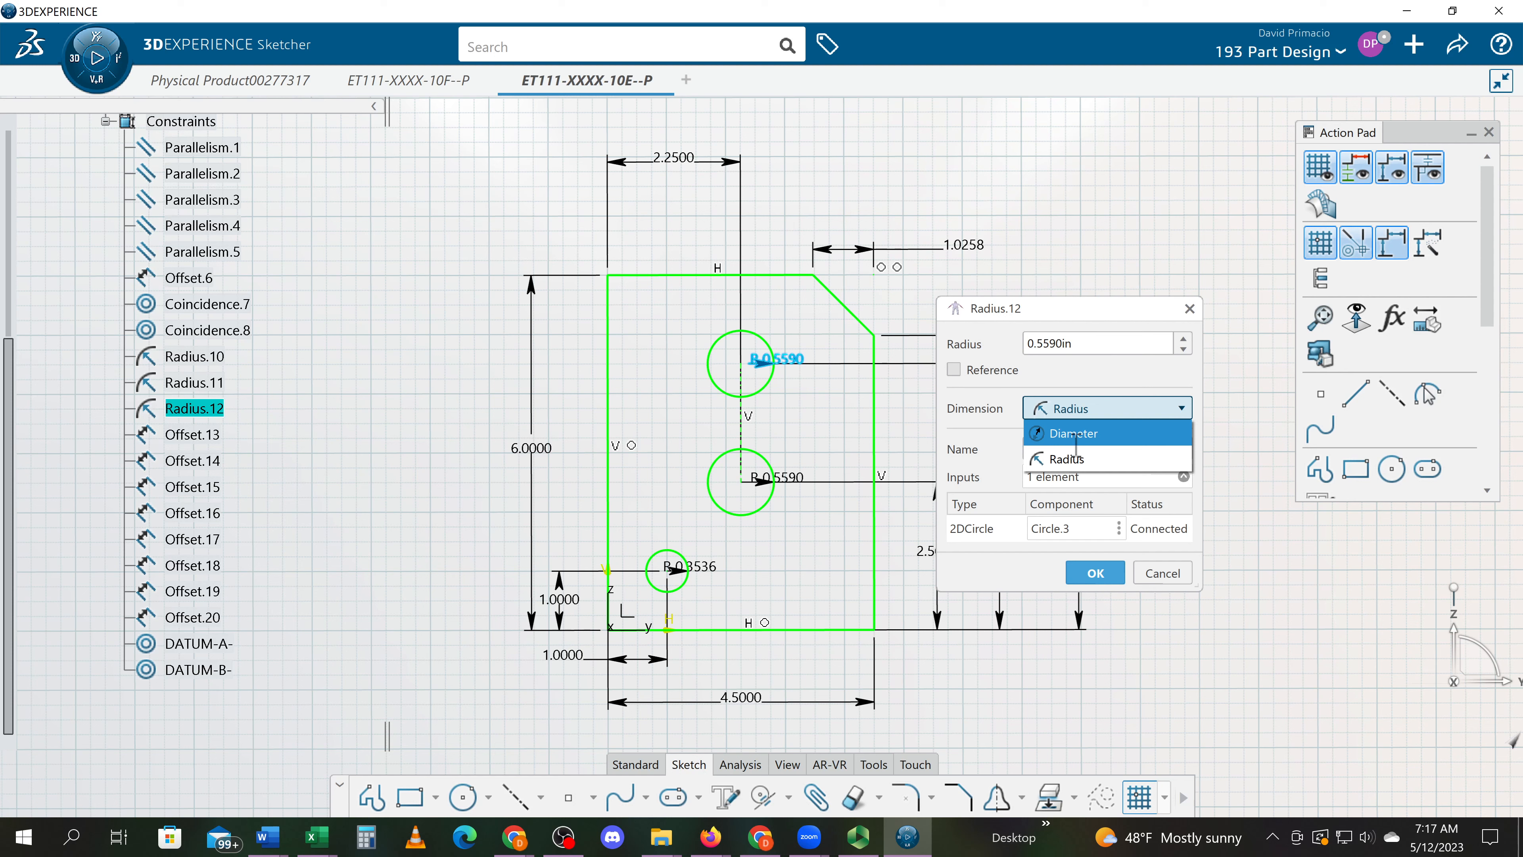
left_click(1074, 434)
left_click(1095, 574)
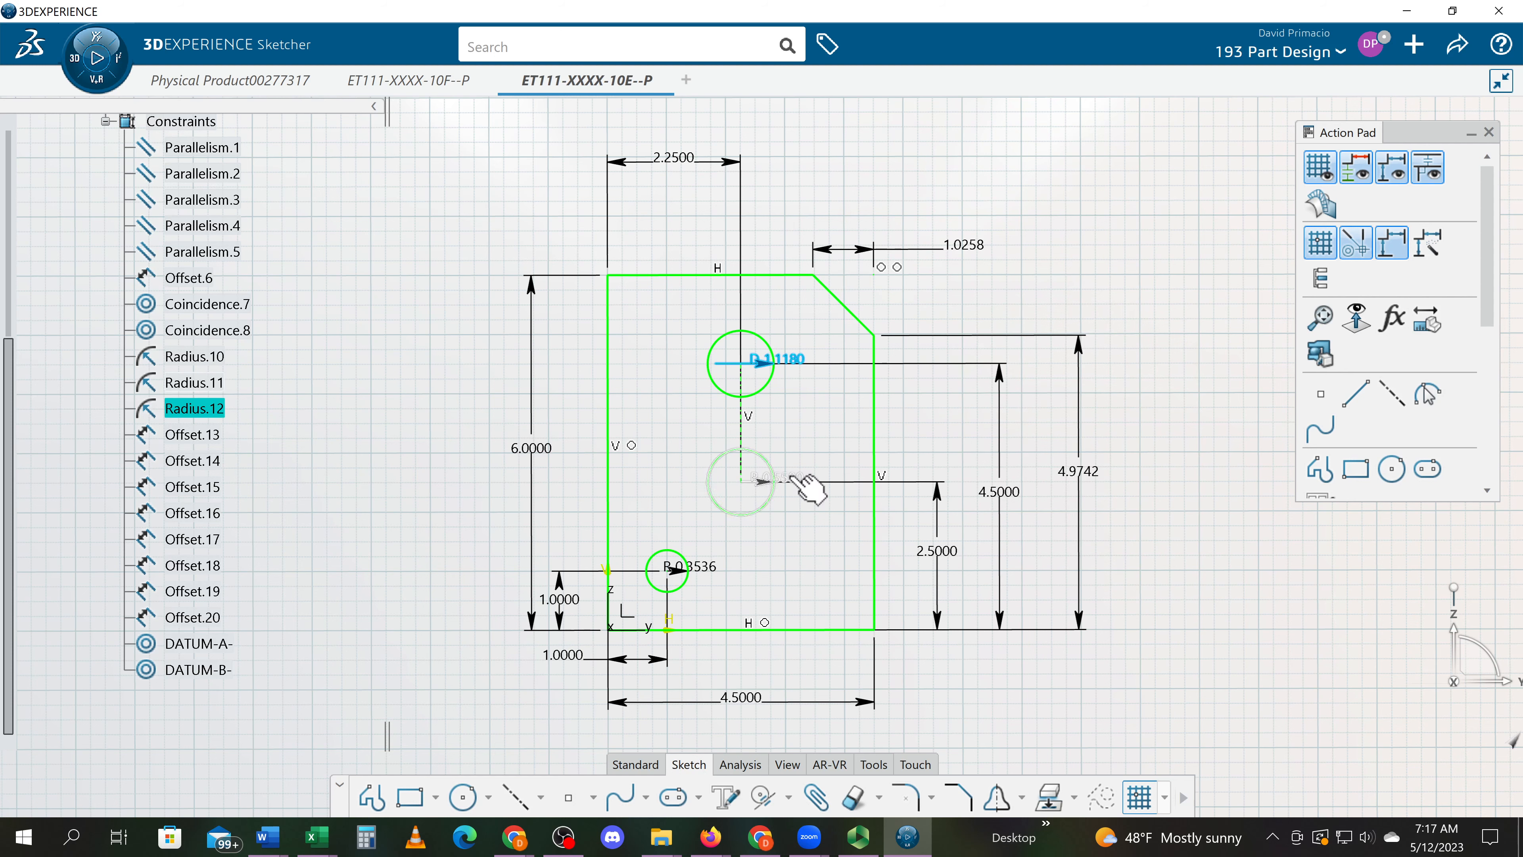
double_click(793, 477)
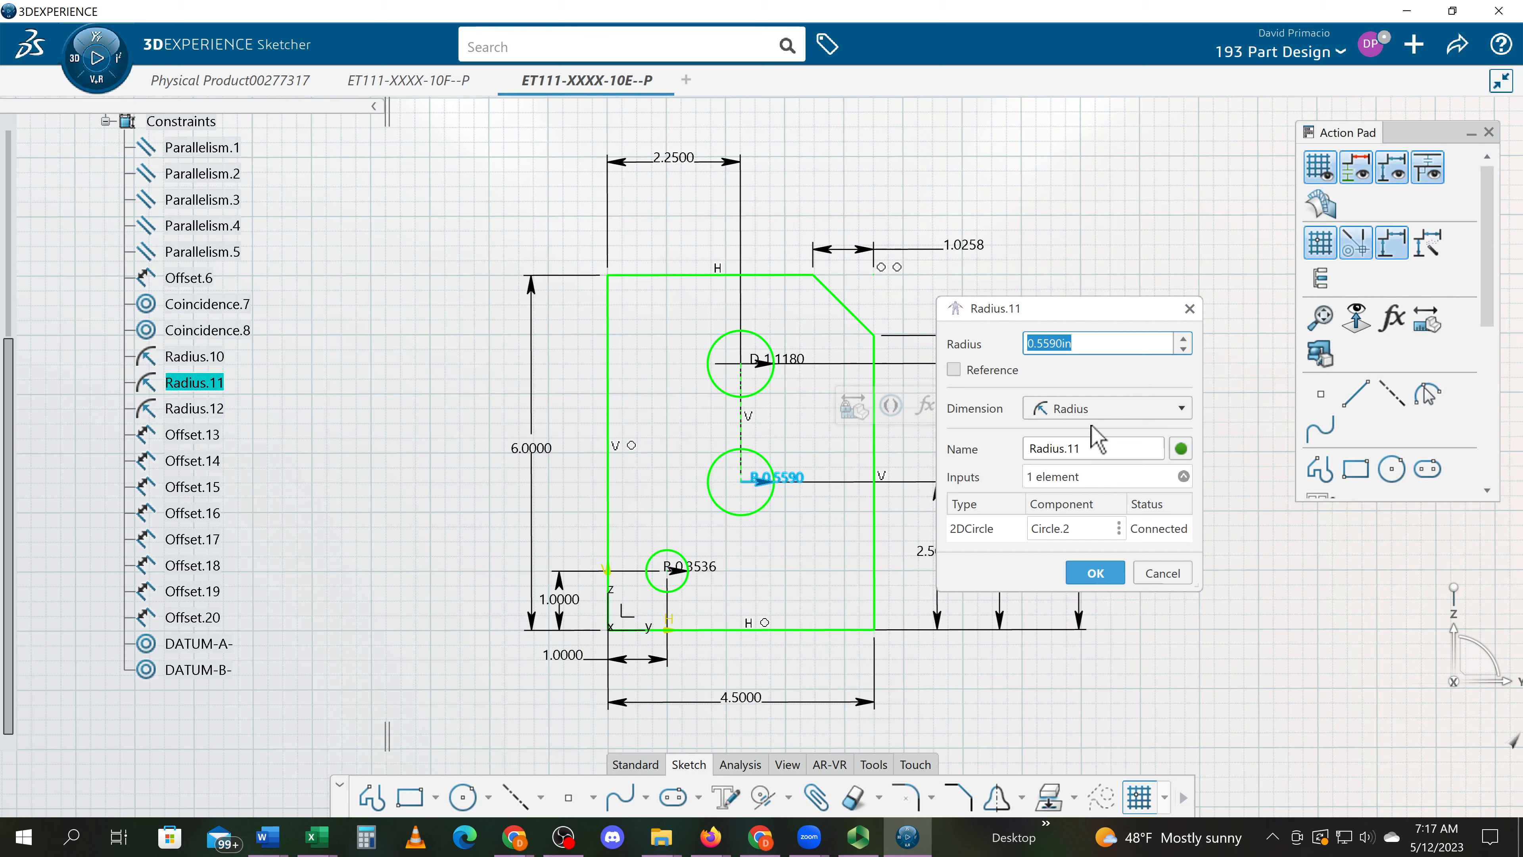
left_click(1091, 412)
left_click(1080, 443)
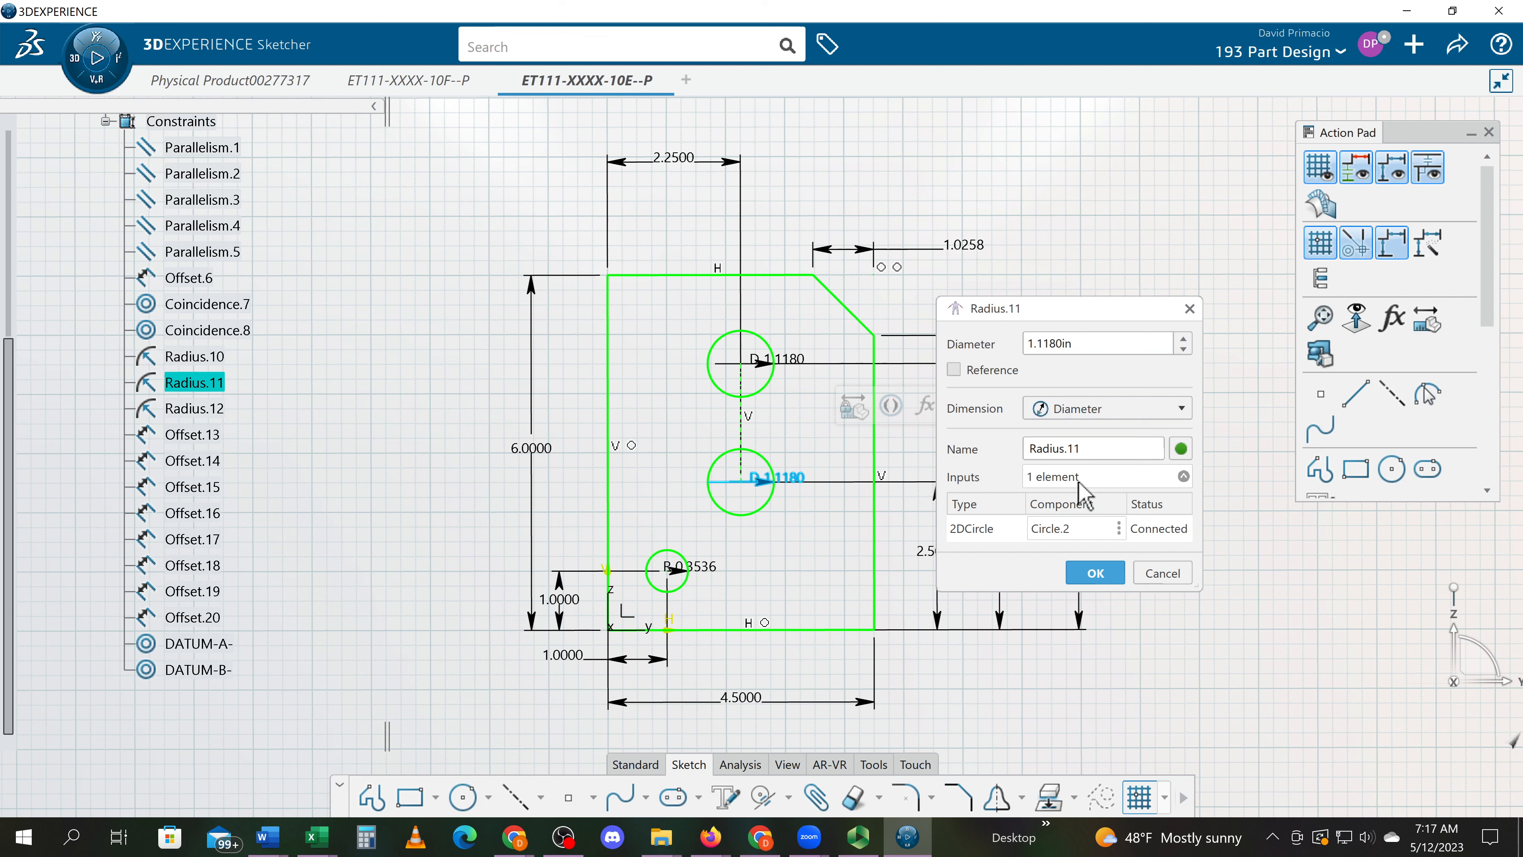
left_click(1095, 573)
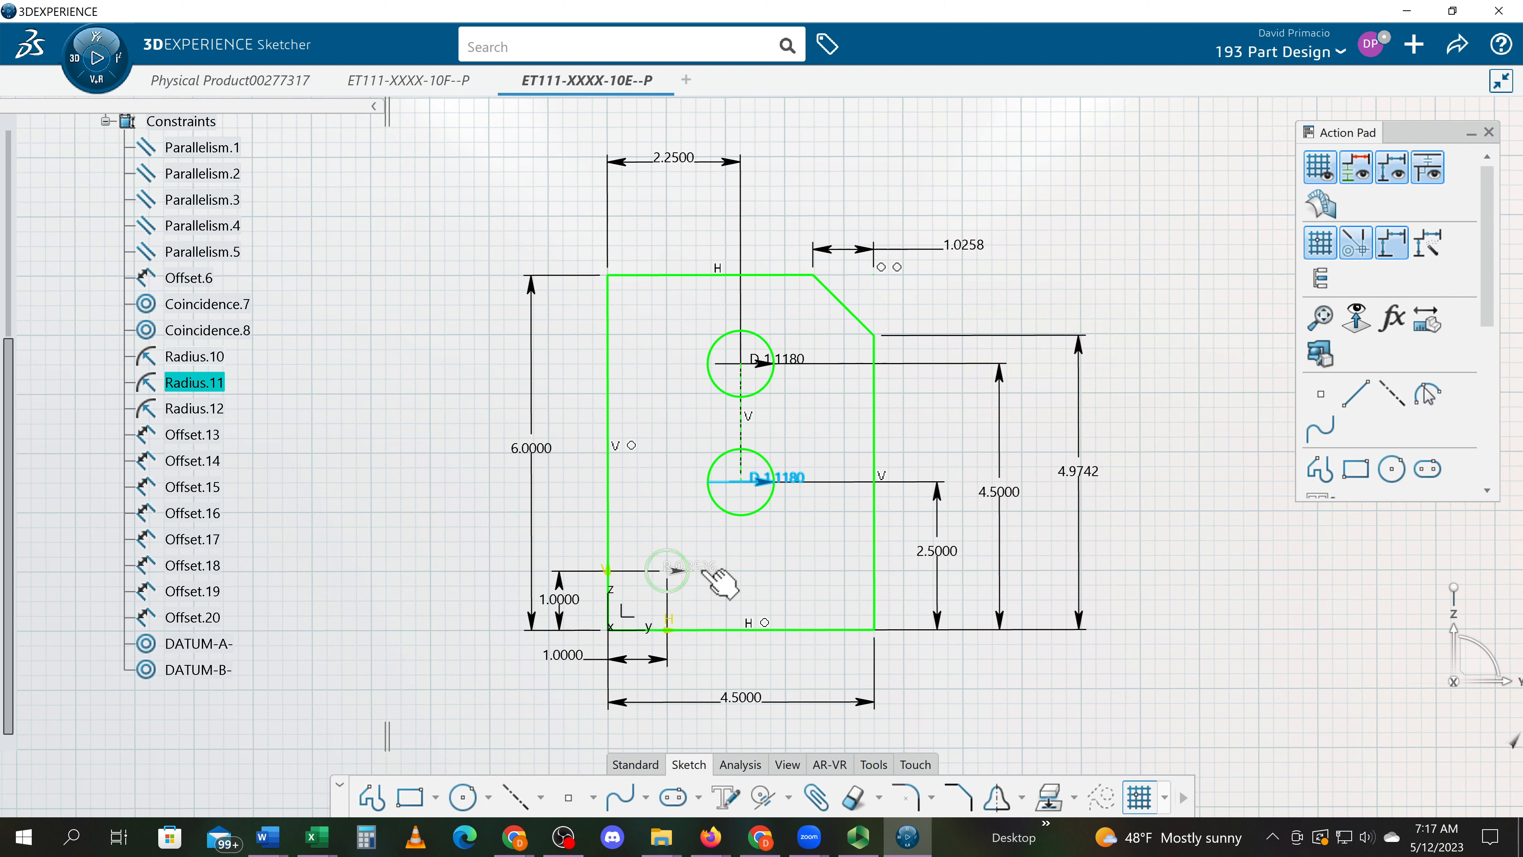
Change the small circle's size dimension to the Diameter type and place its label just right of the circle
double_click(714, 569)
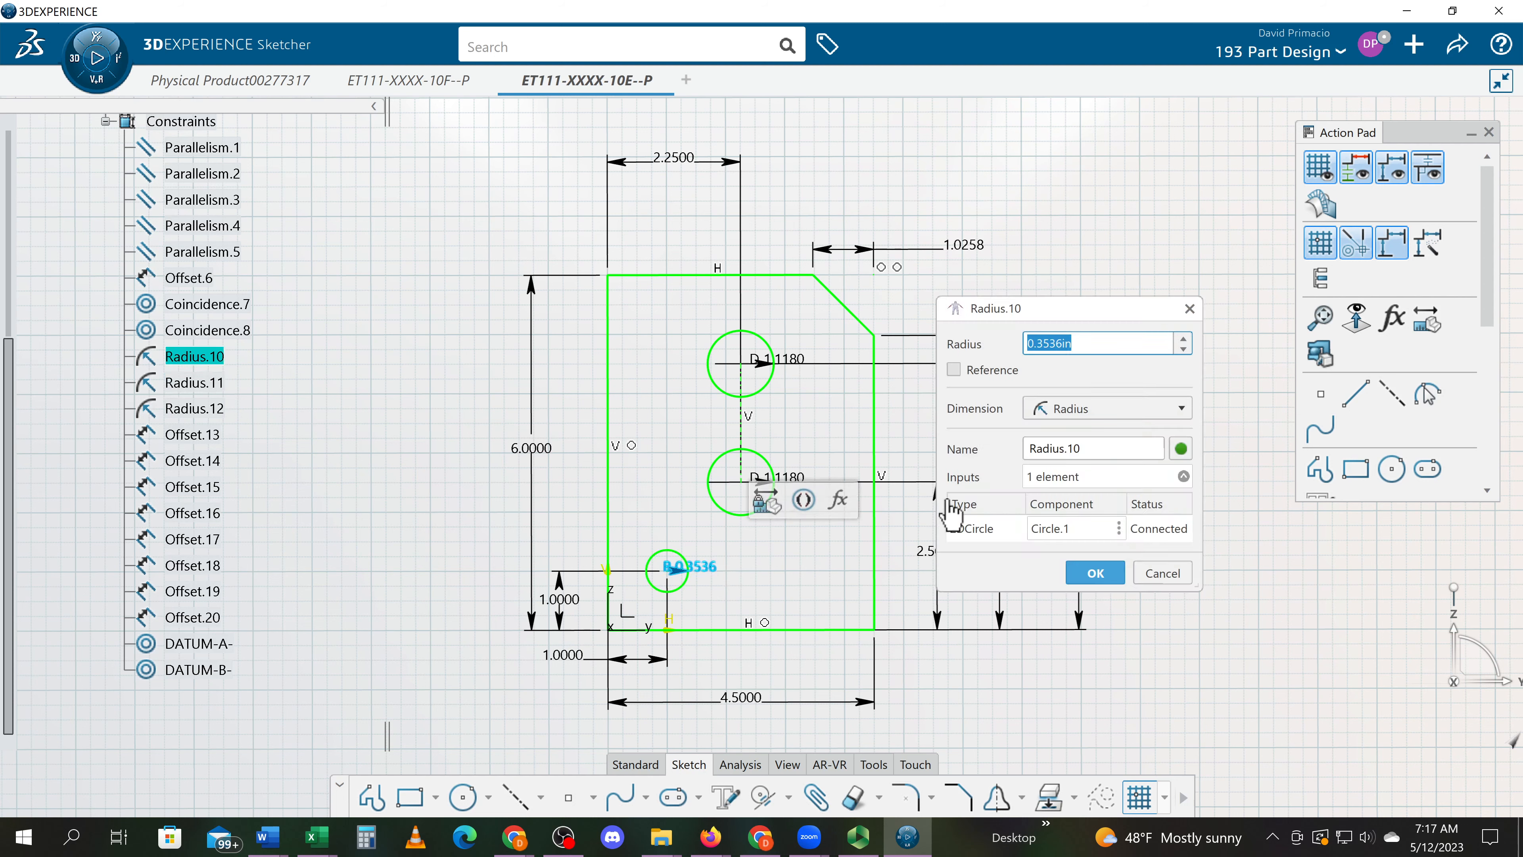
left_click(1048, 448)
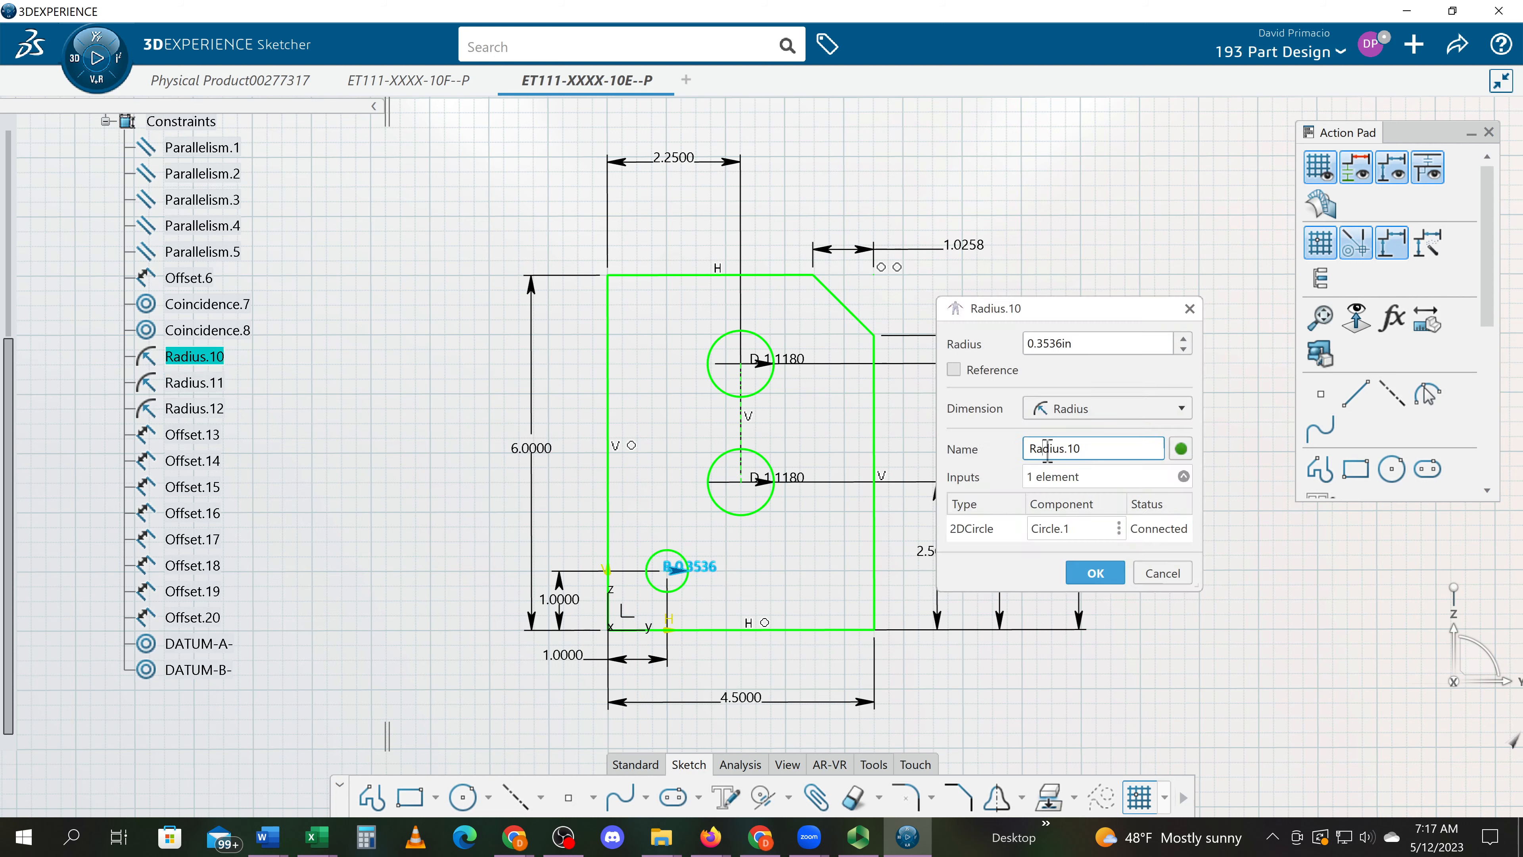
left_click(1064, 409)
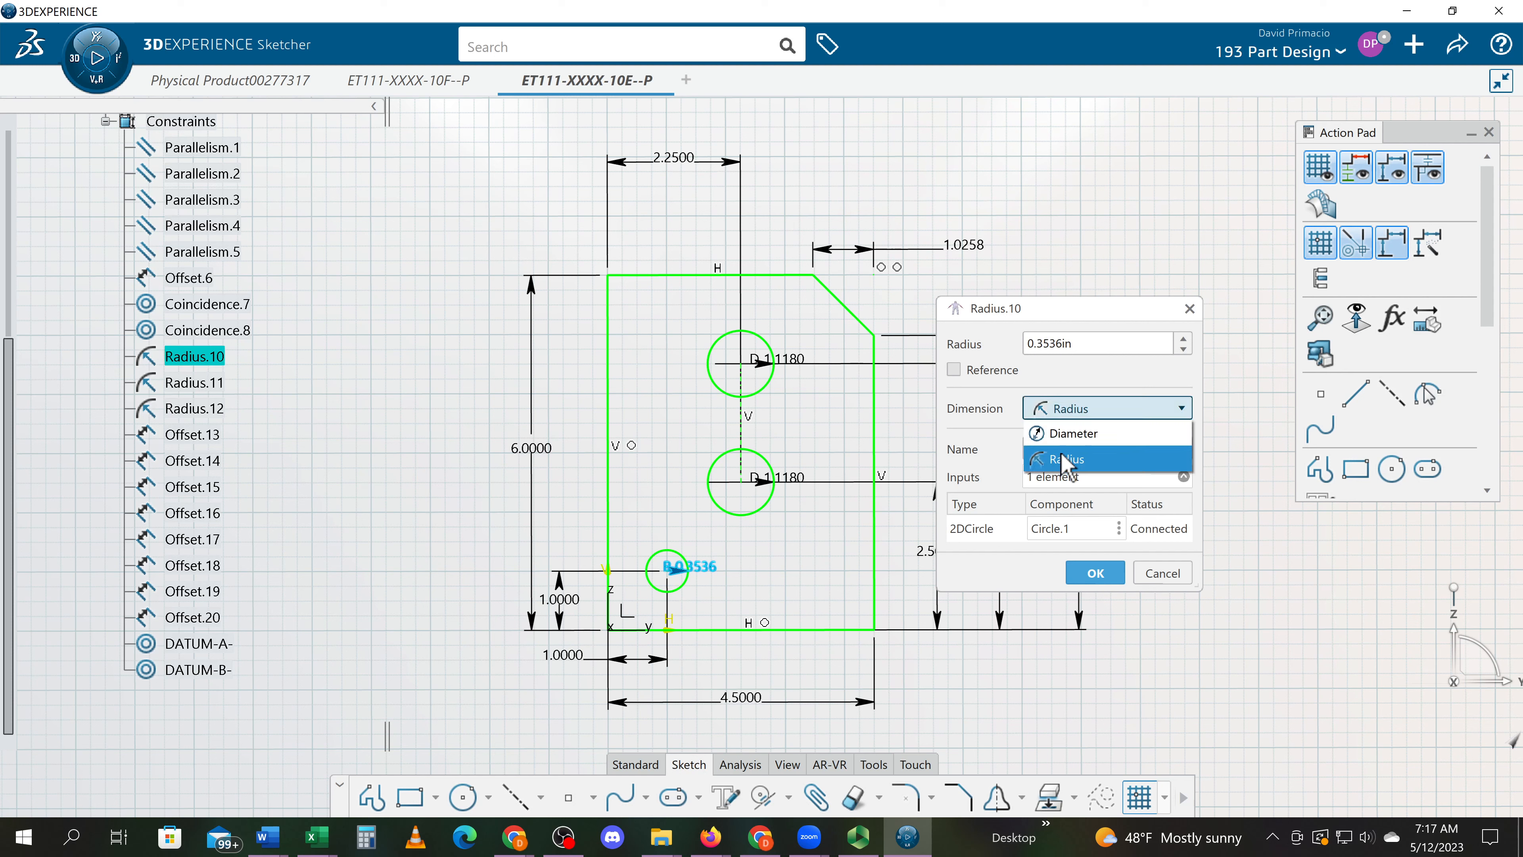
left_click(1068, 433)
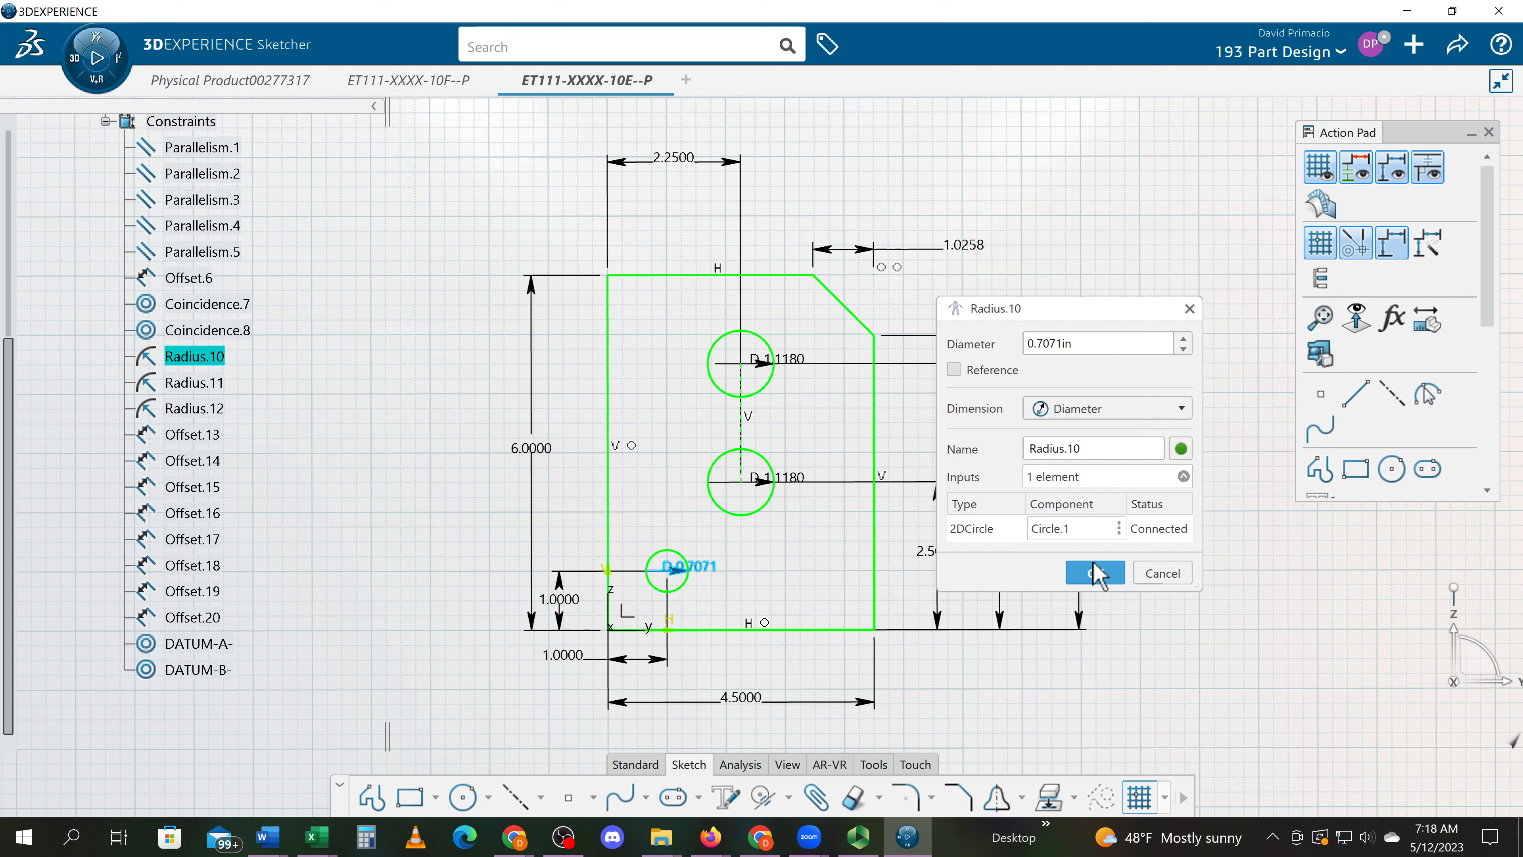
left_click(1096, 575)
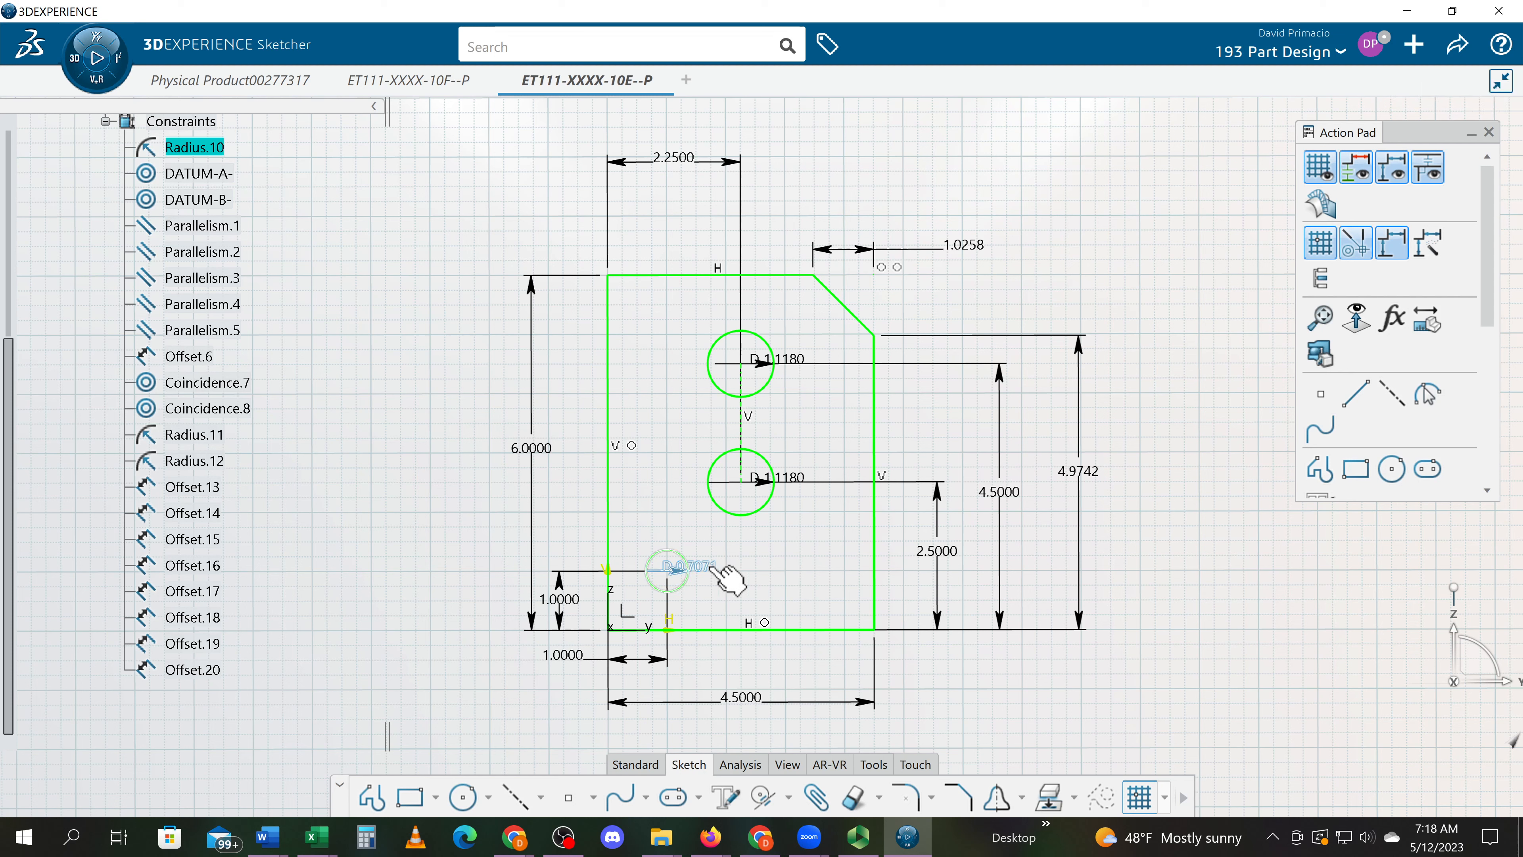
left_click(715, 568)
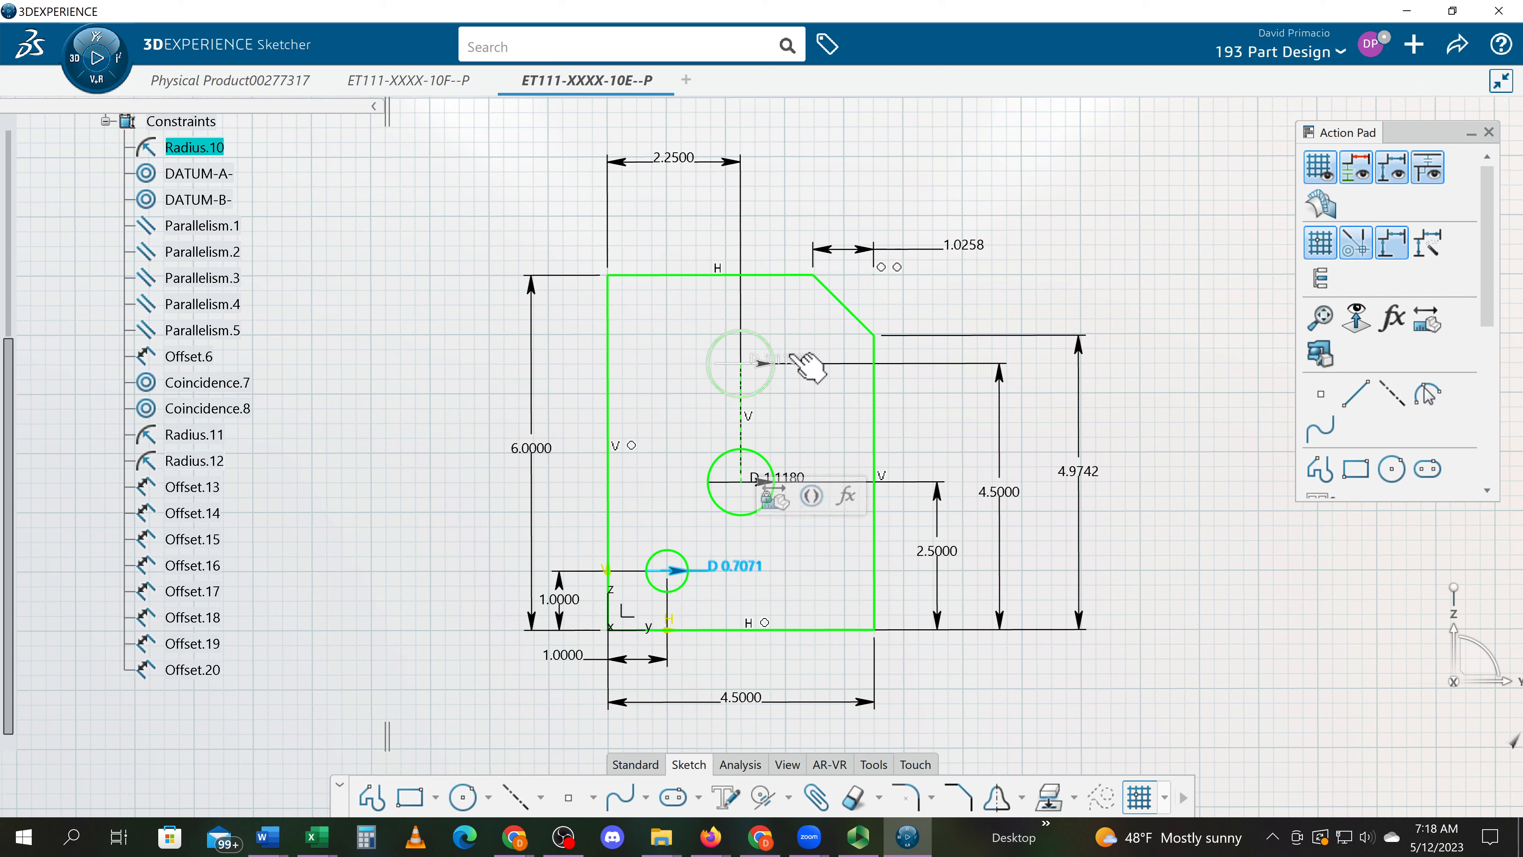
Reposition the diameter labels of both large circles inside the profile, to the upper left of each circle with slanted leaders
left_click(778, 361)
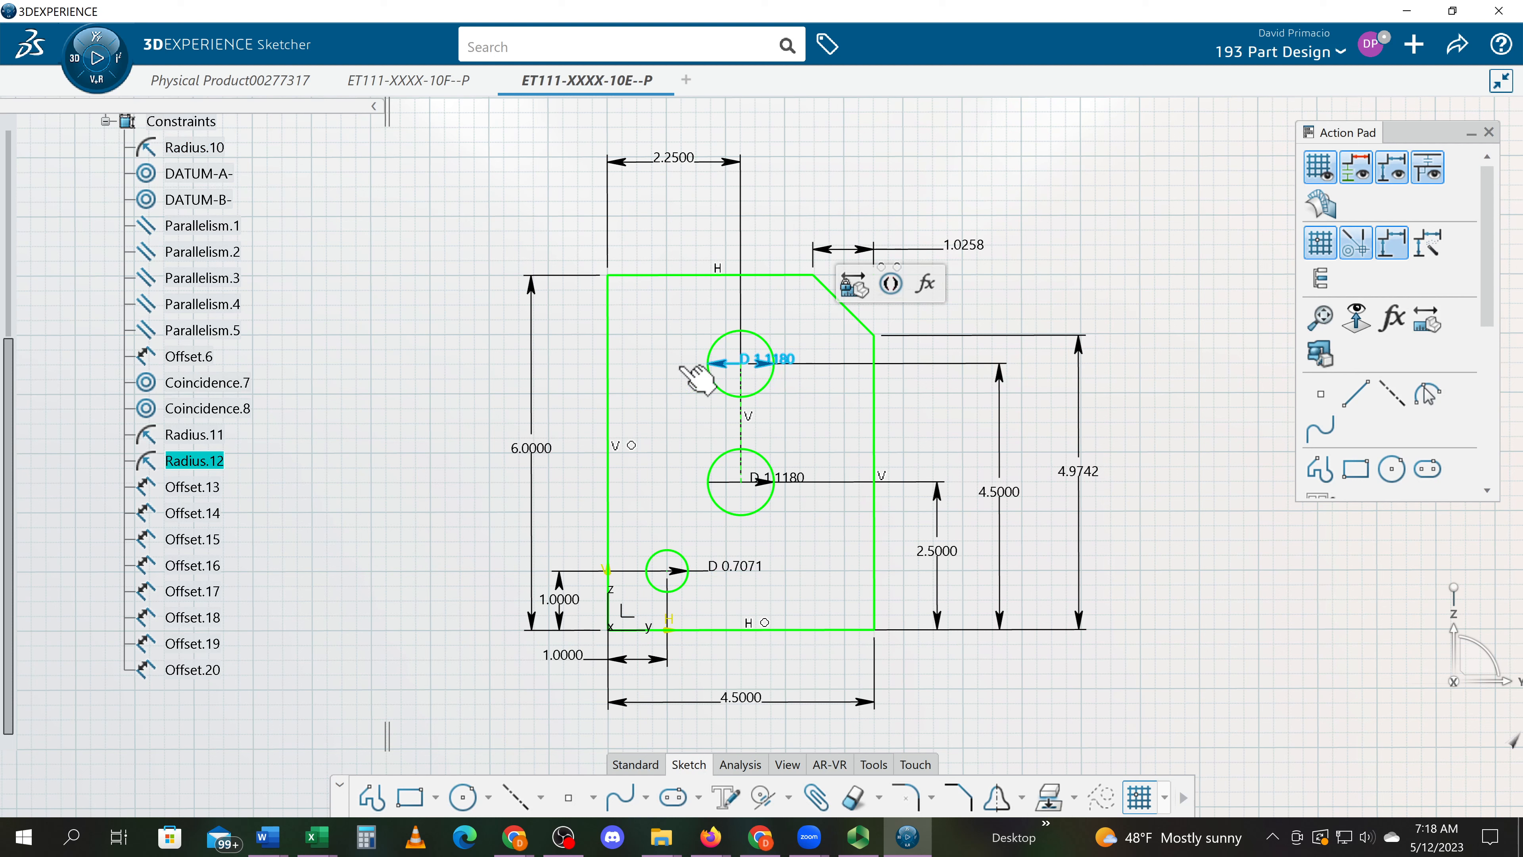
left_click_drag(778, 360, 1158, 359)
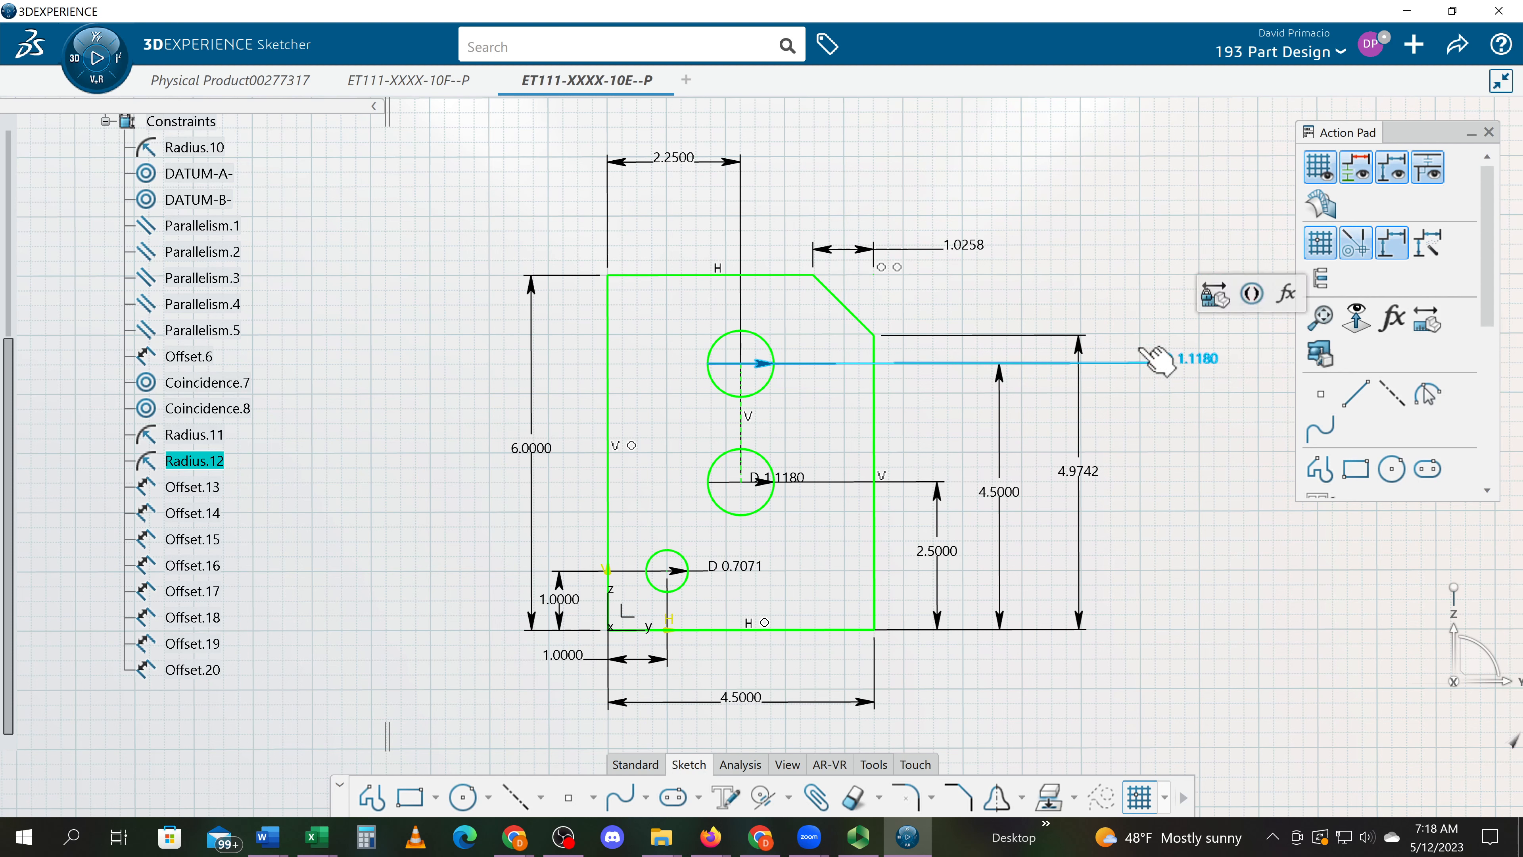
left_click_drag(1154, 359, 635, 352)
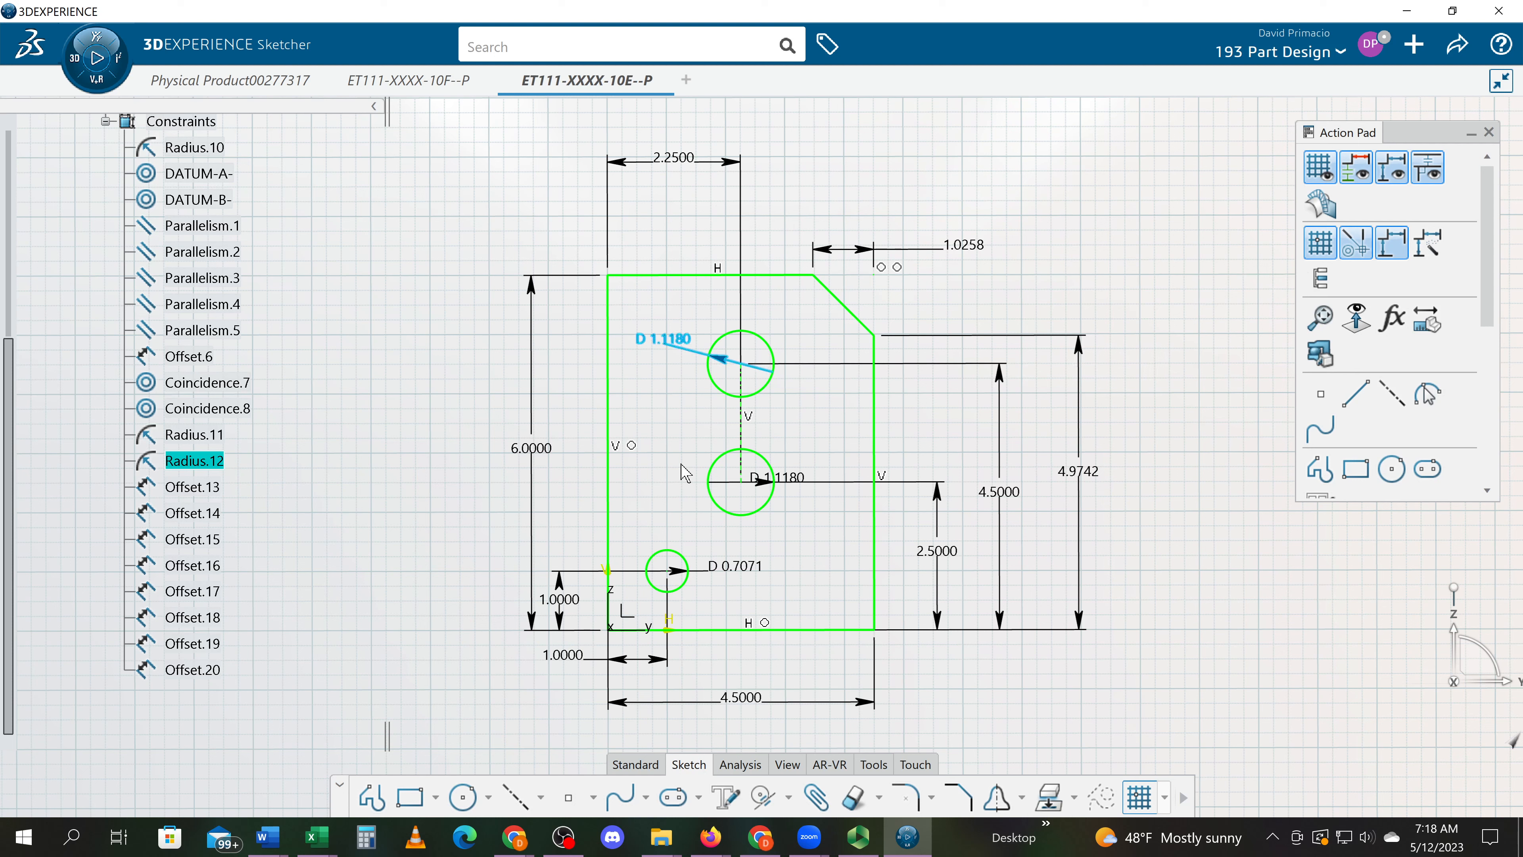
left_click(769, 480)
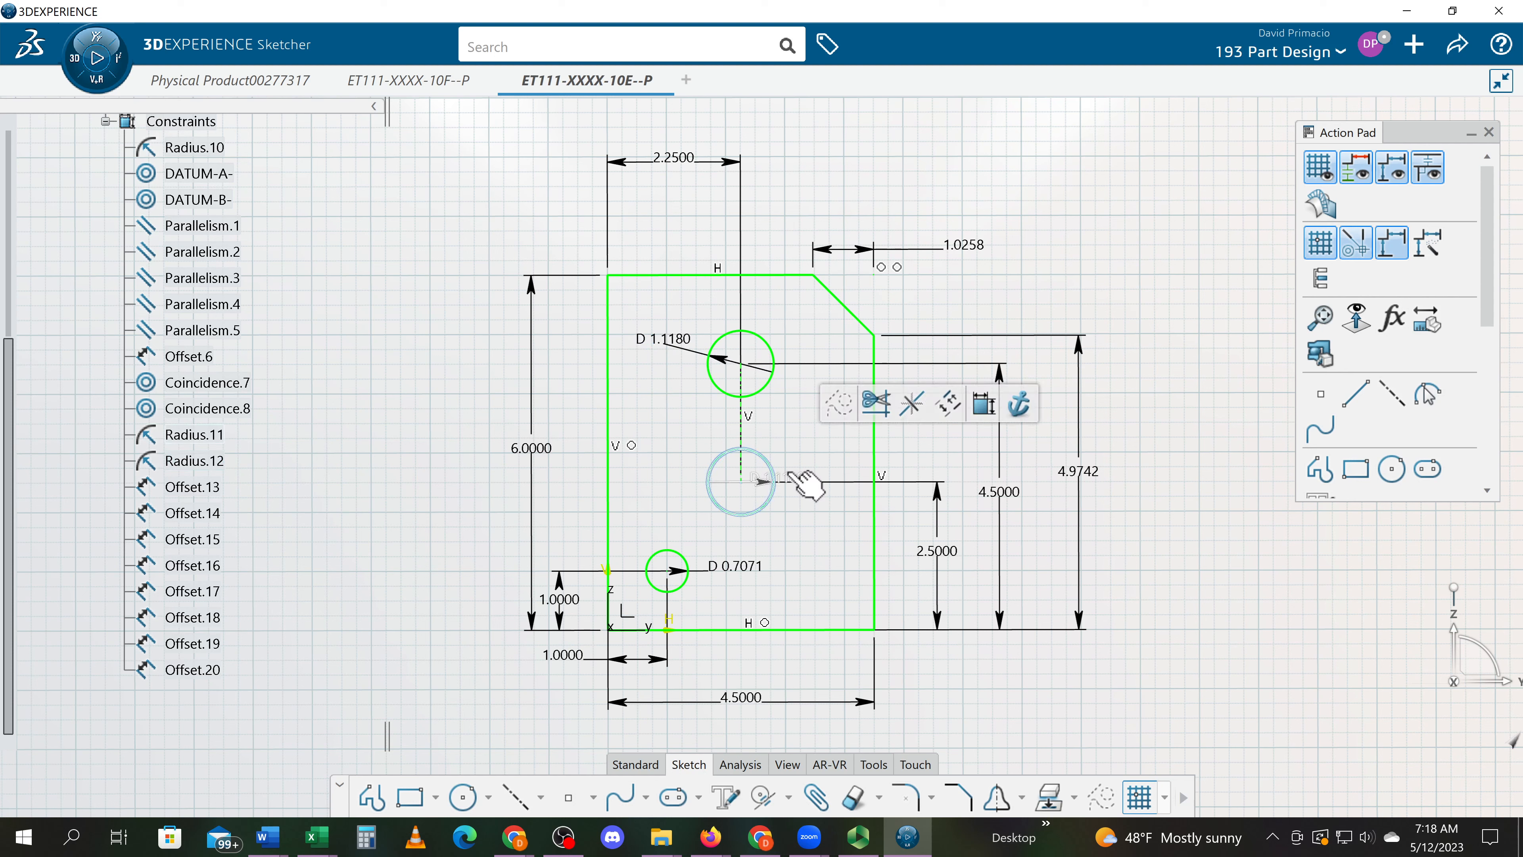
left_click_drag(804, 482, 935, 479)
left_click_drag(1027, 473, 1258, 472)
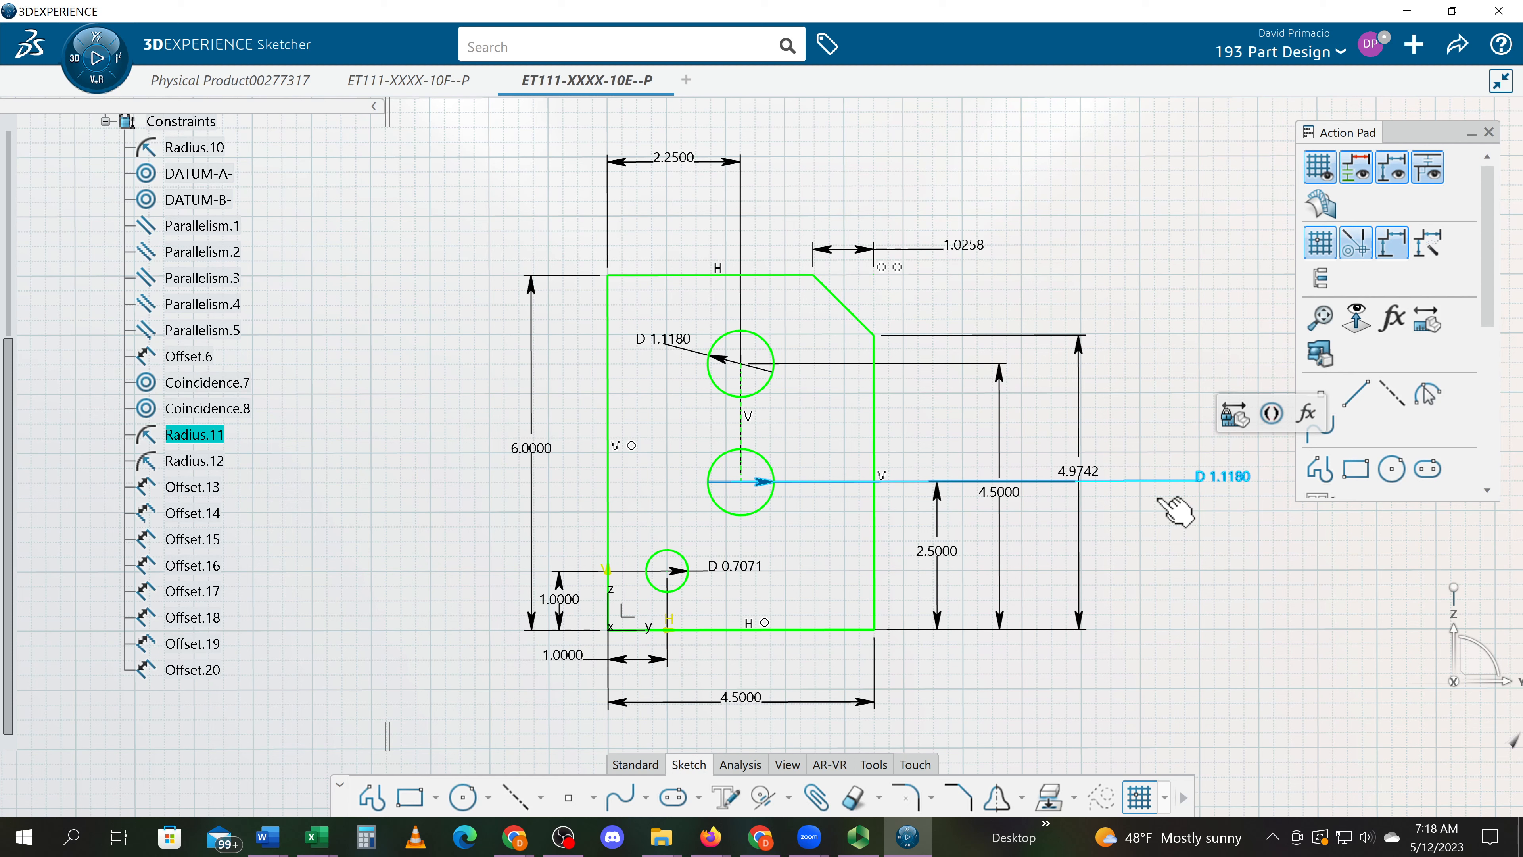
left_click_drag(1175, 510, 623, 468)
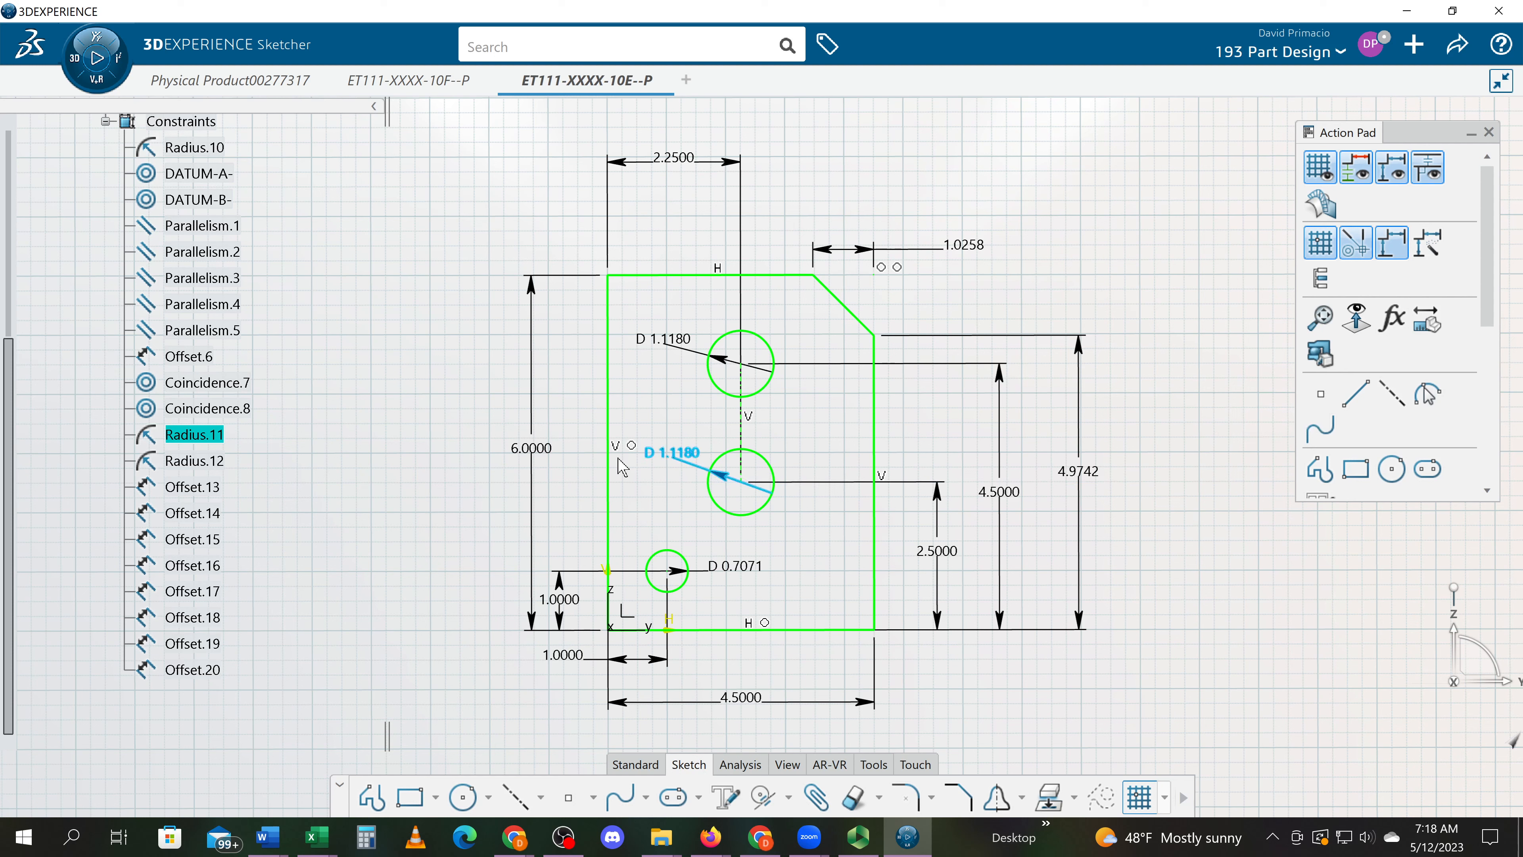
Compare the profile sketch's dimensions with those on the ET100_10E_SOLN PDF drawing in the browser
left_click(699, 524)
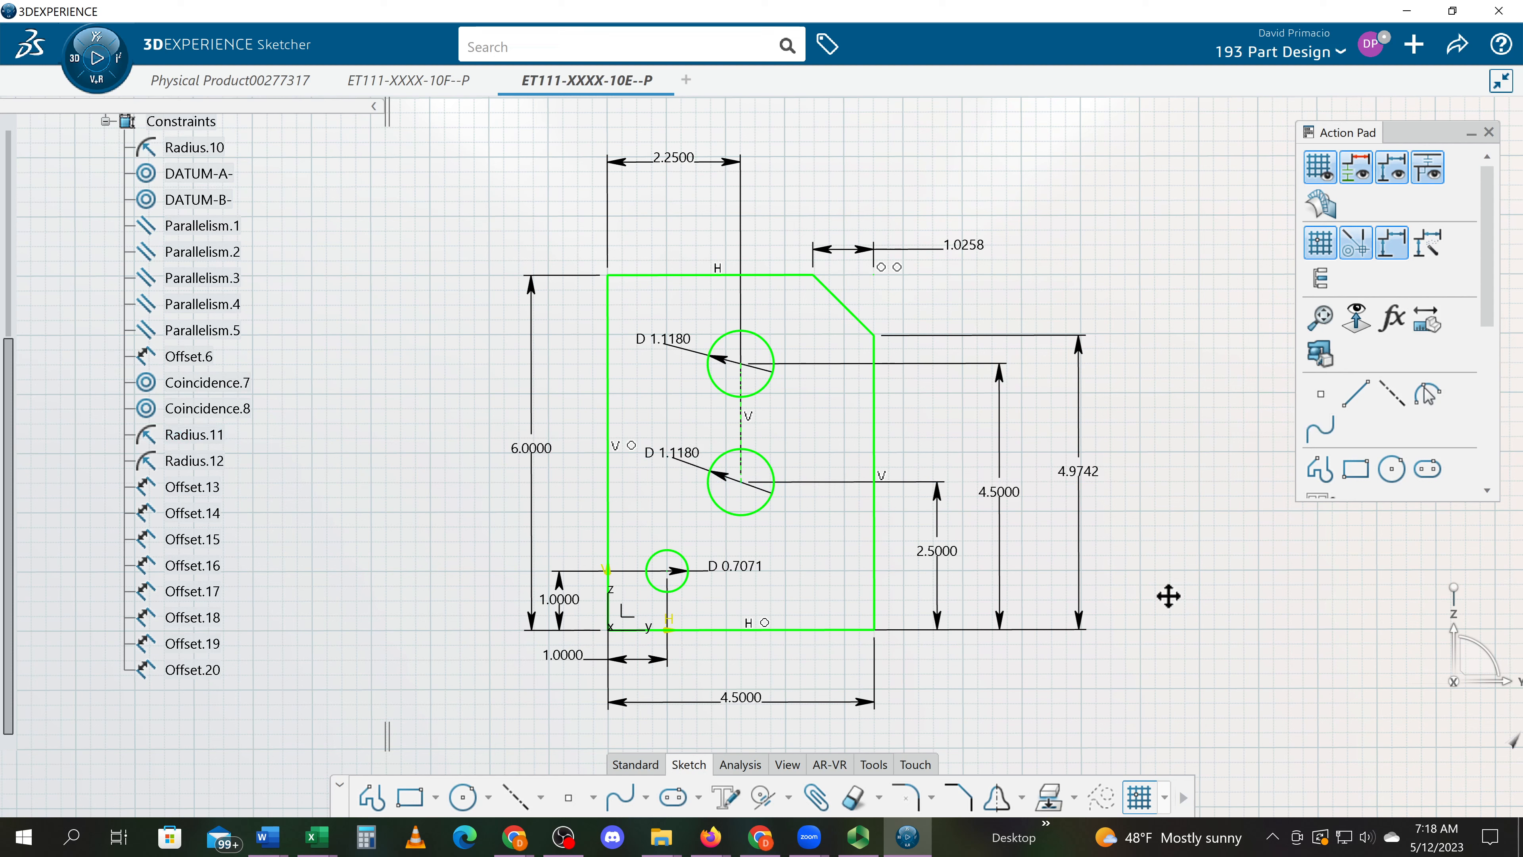
mouse_move(1168, 595)
middle_mouse_down()
mouse_move(1166, 563)
mouse_move(1207, 582)
middle_mouse_up()
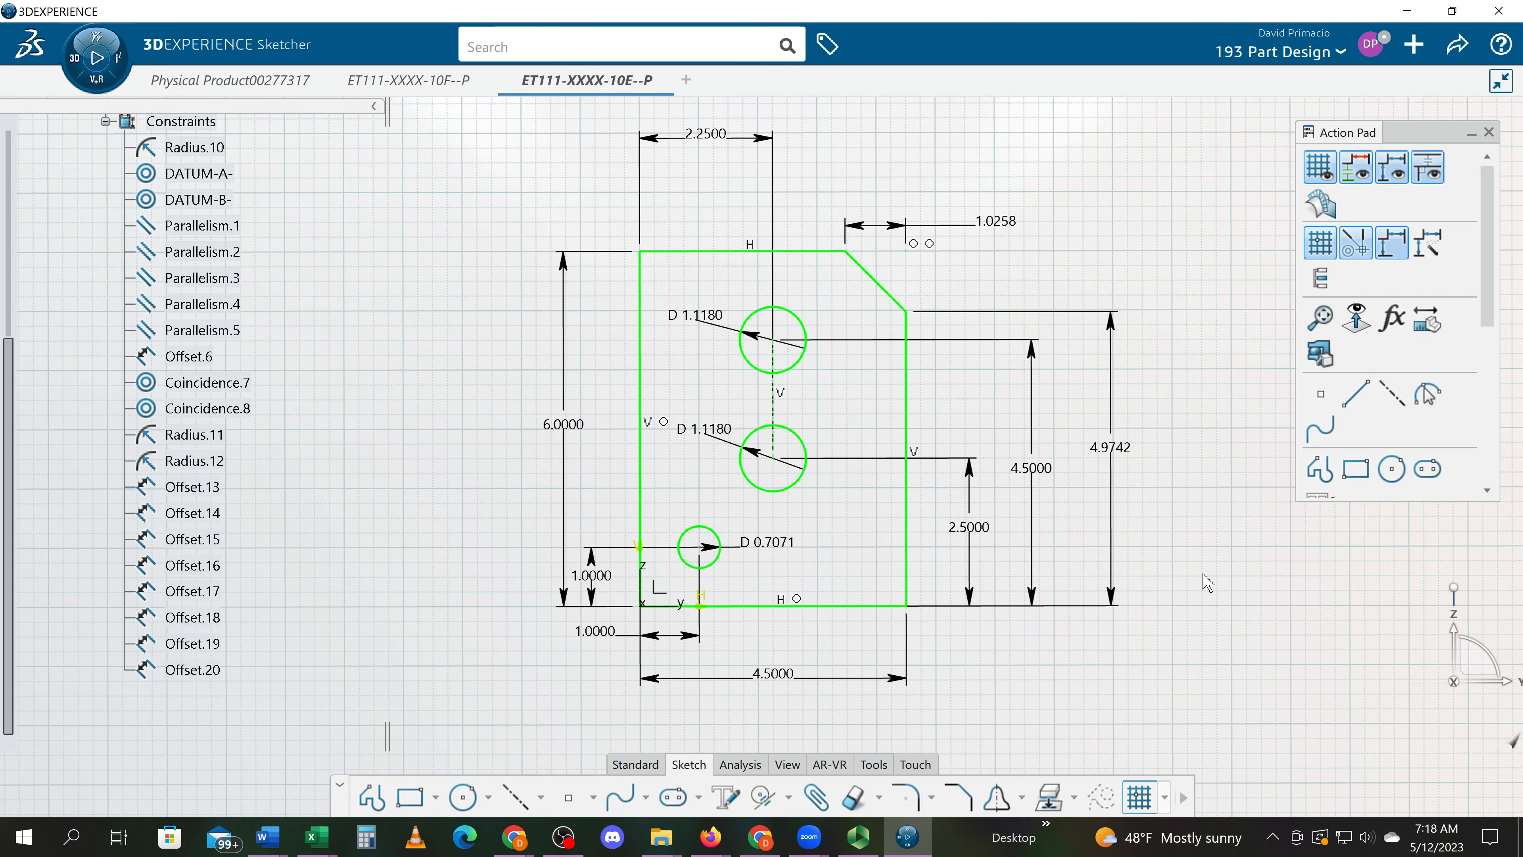
key("alt+Tab")
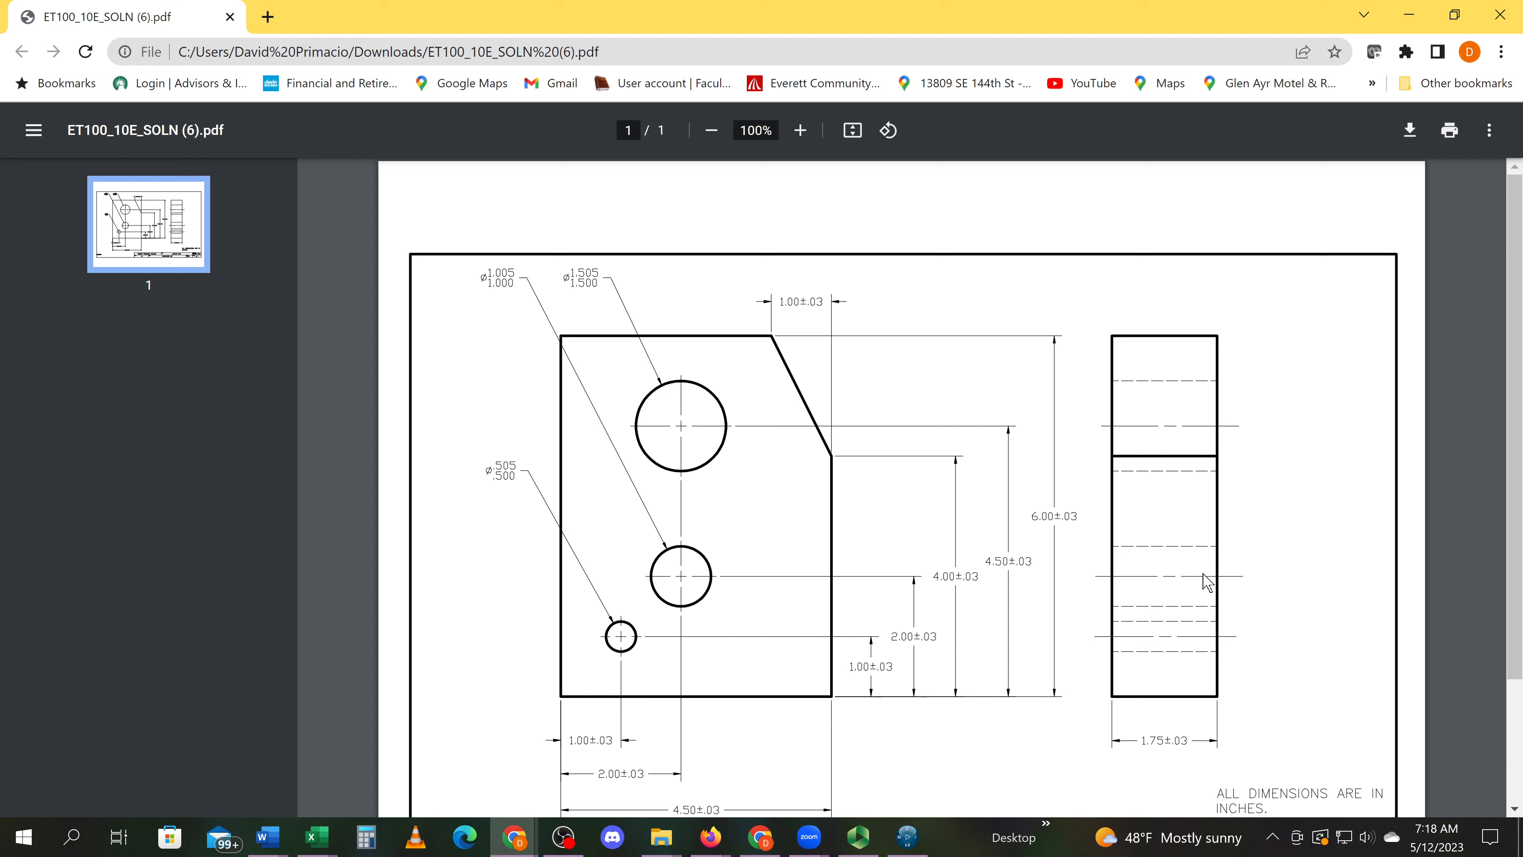
key("alt+Tab")
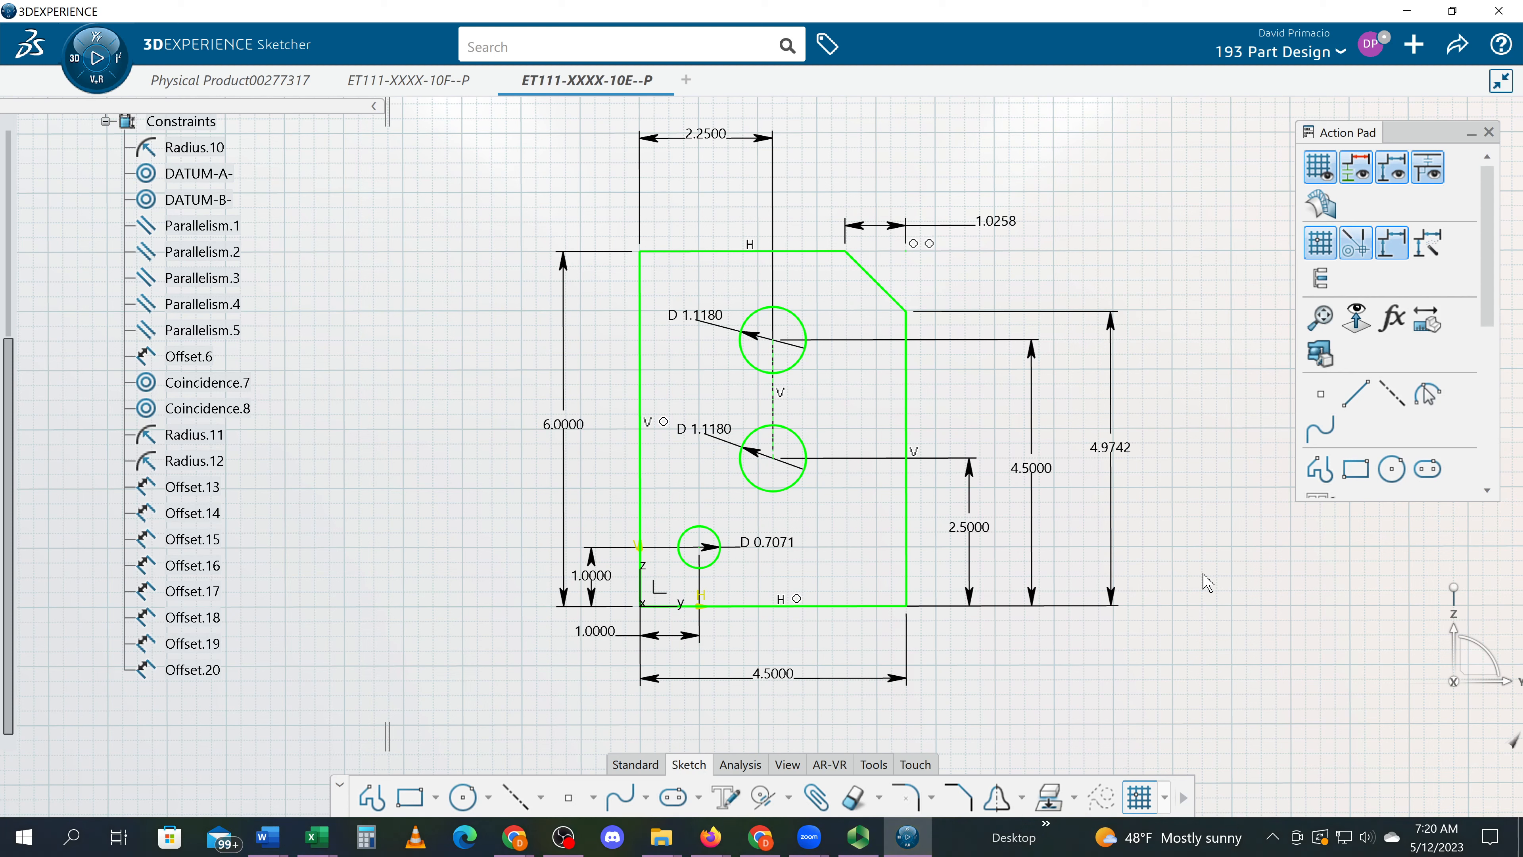
key("alt+Tab")
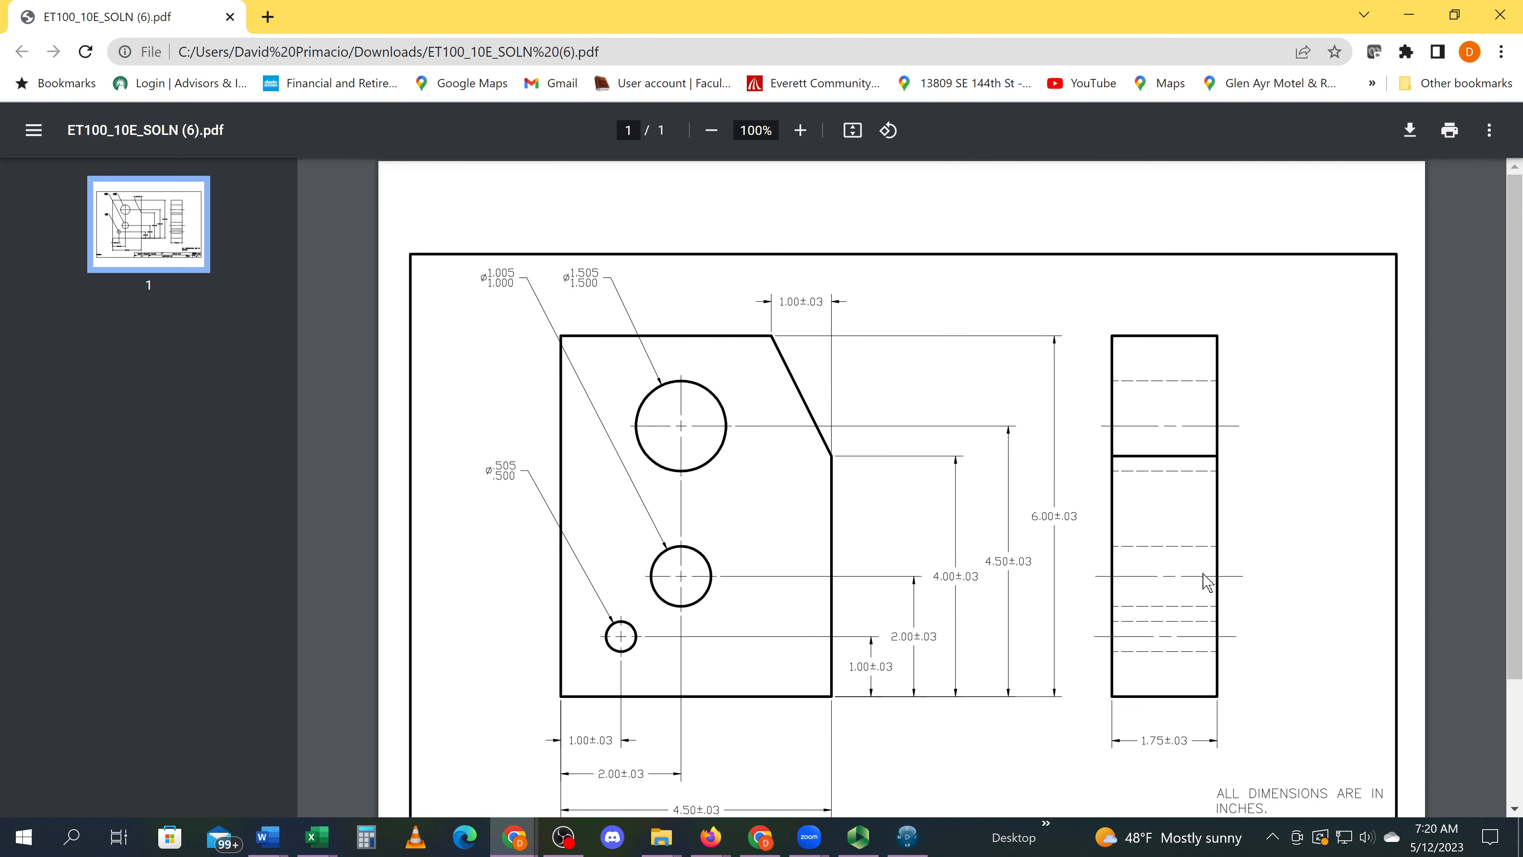
key("alt+Tab")
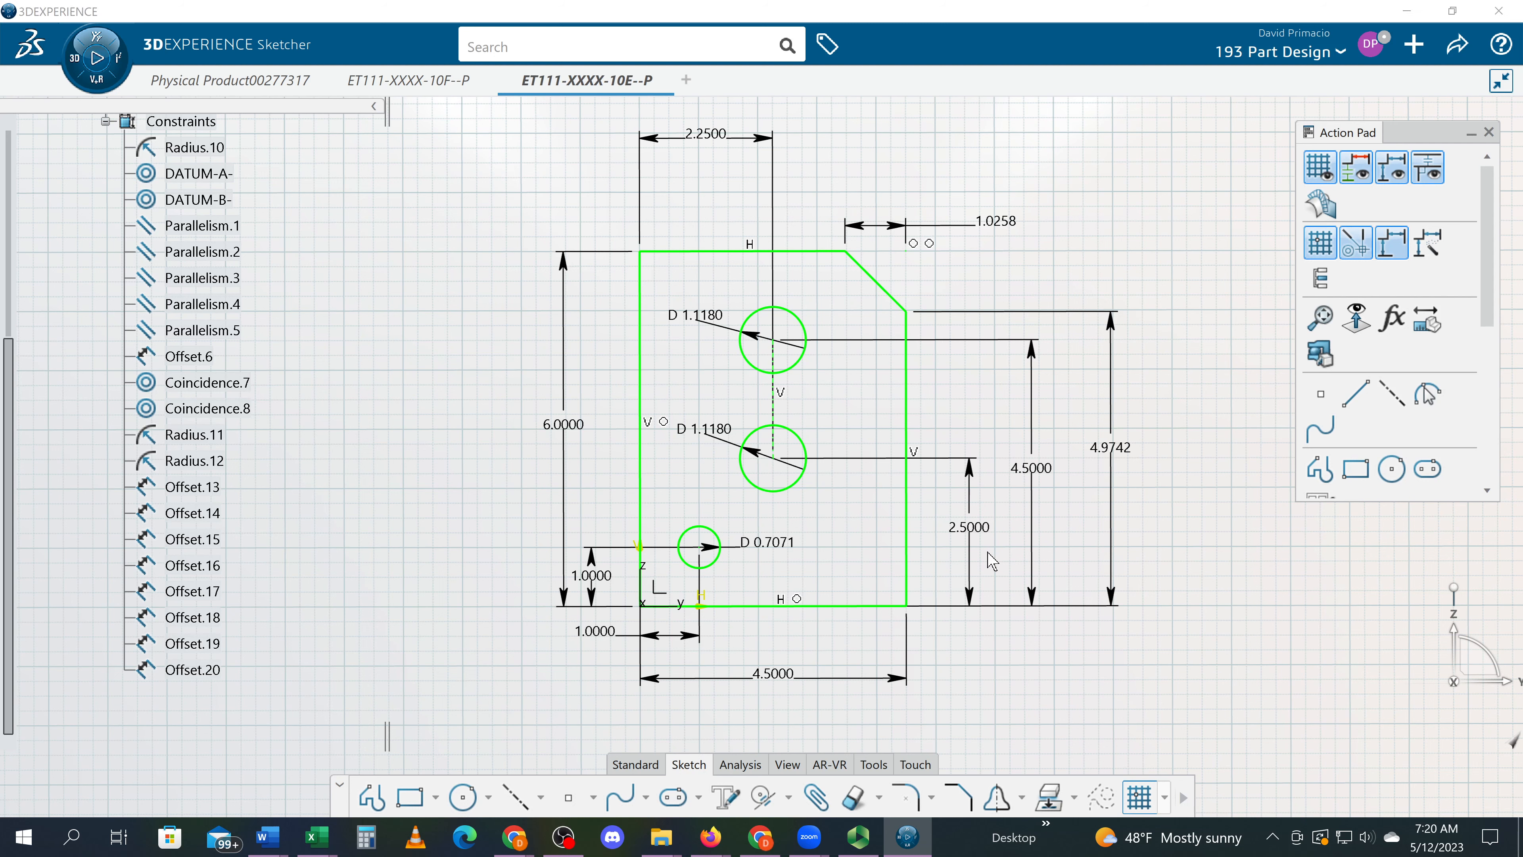
key("alt+Tab")
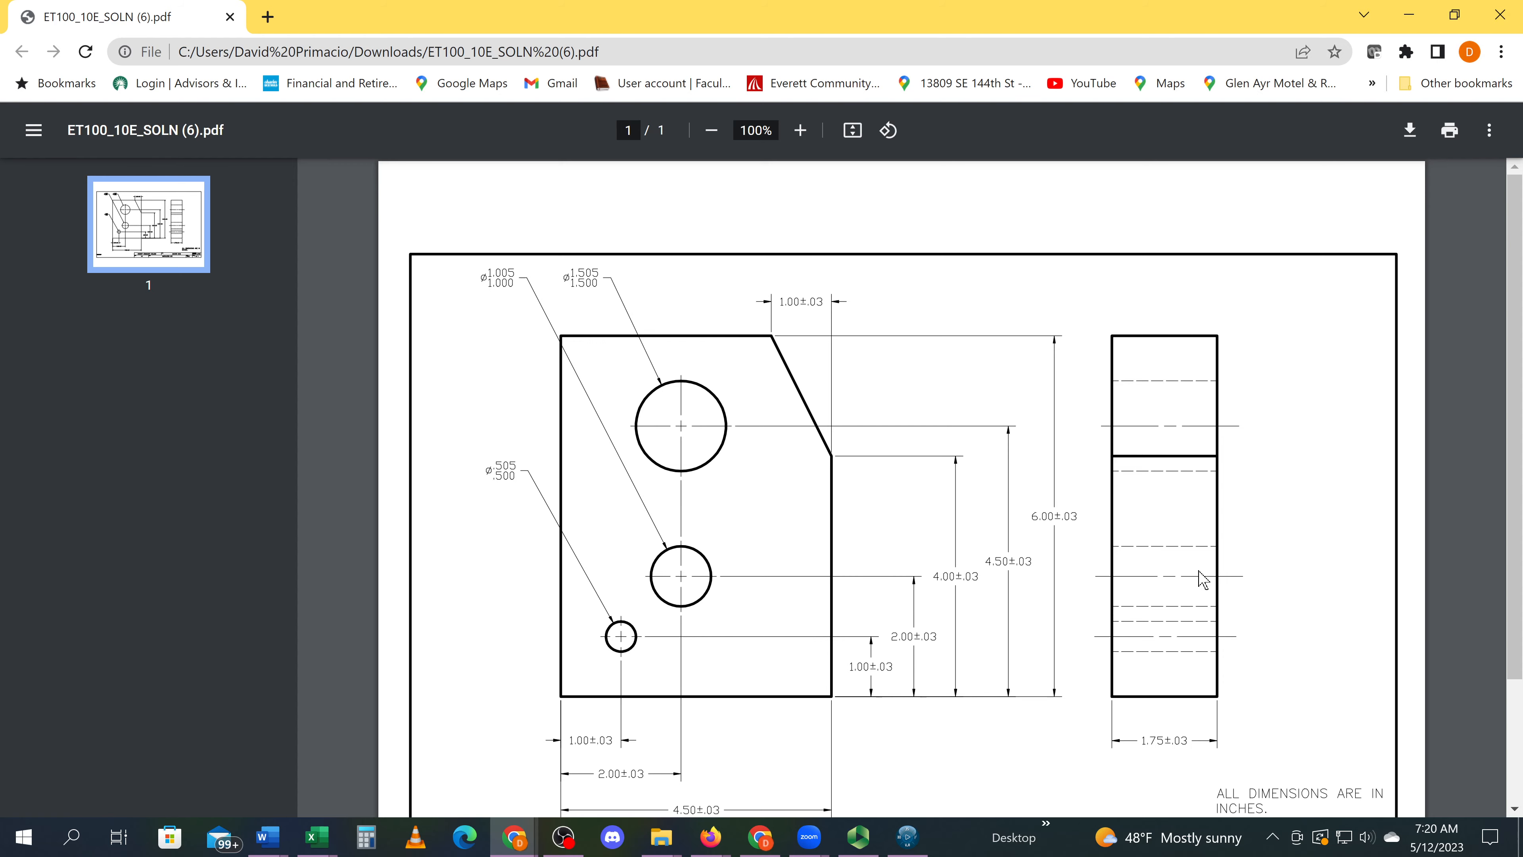
key("alt+Tab")
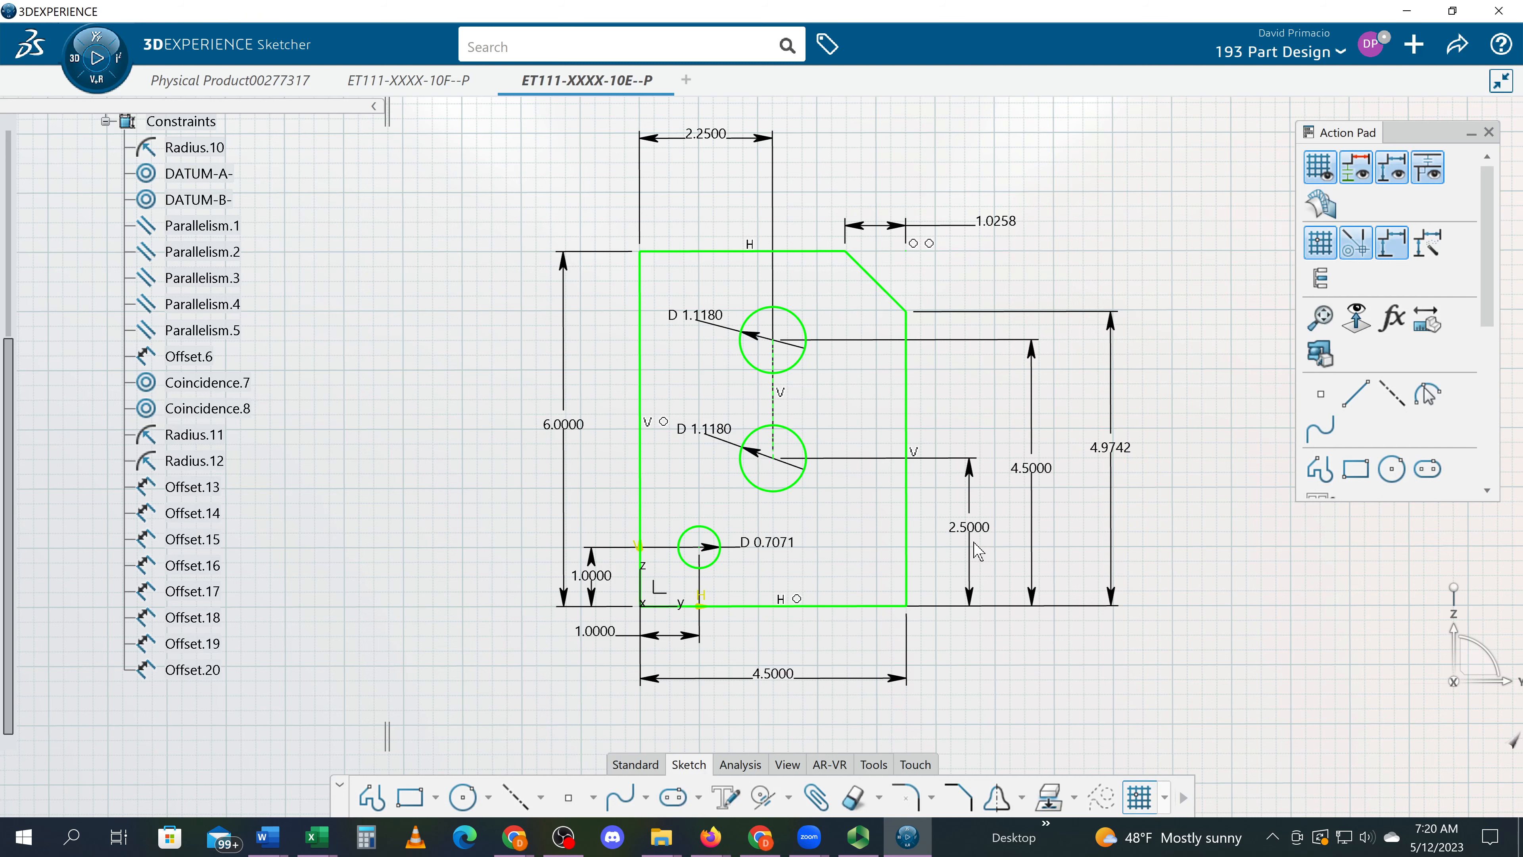
Check the PDF drawing and set the lower large circle's height above the profile's bottom edge to 2 in
key("alt+Tab")
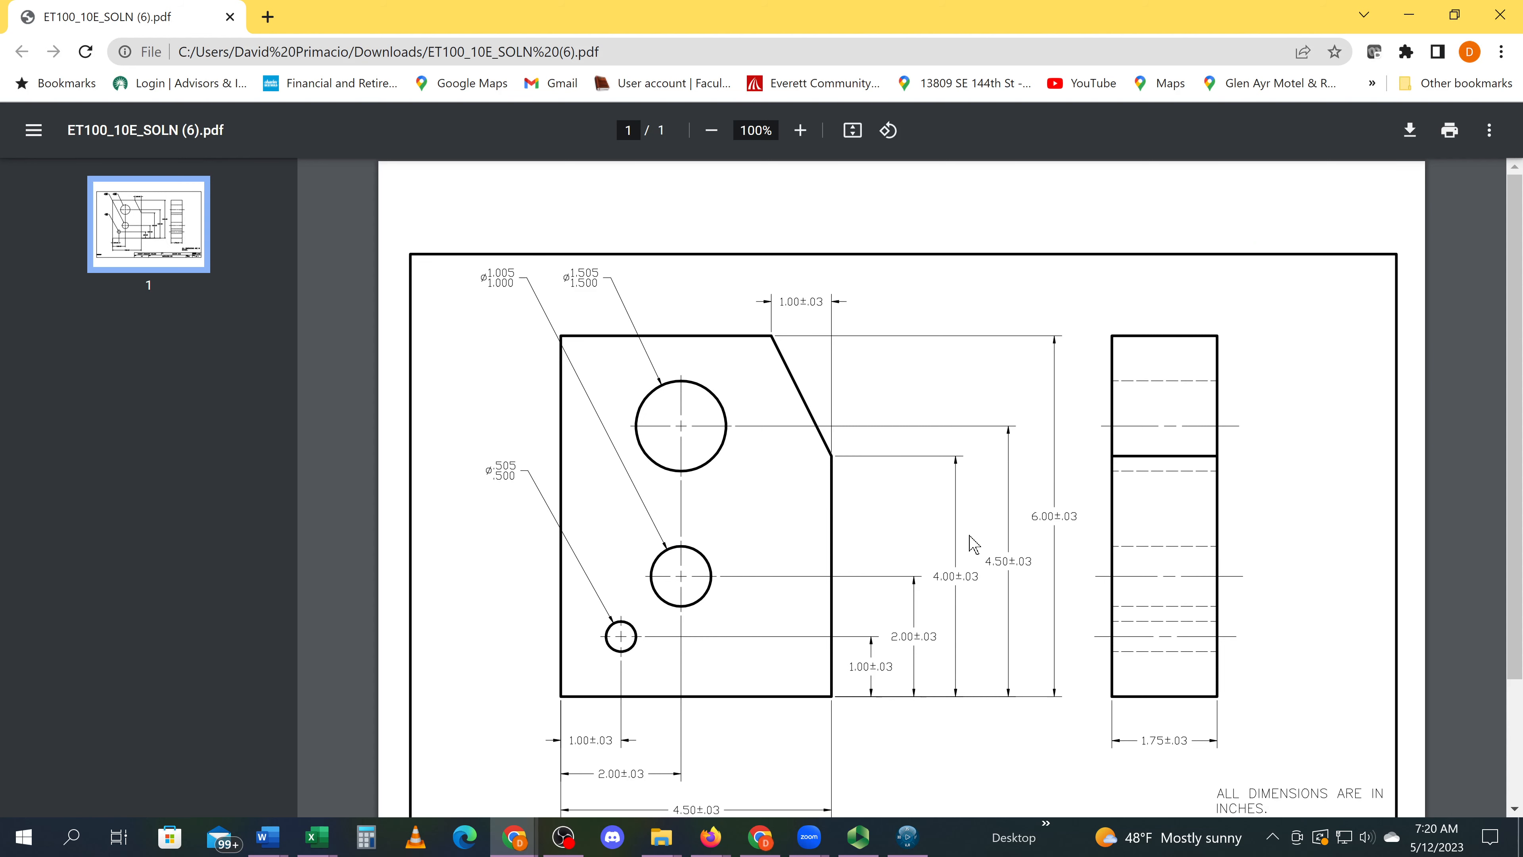
key("alt+Tab")
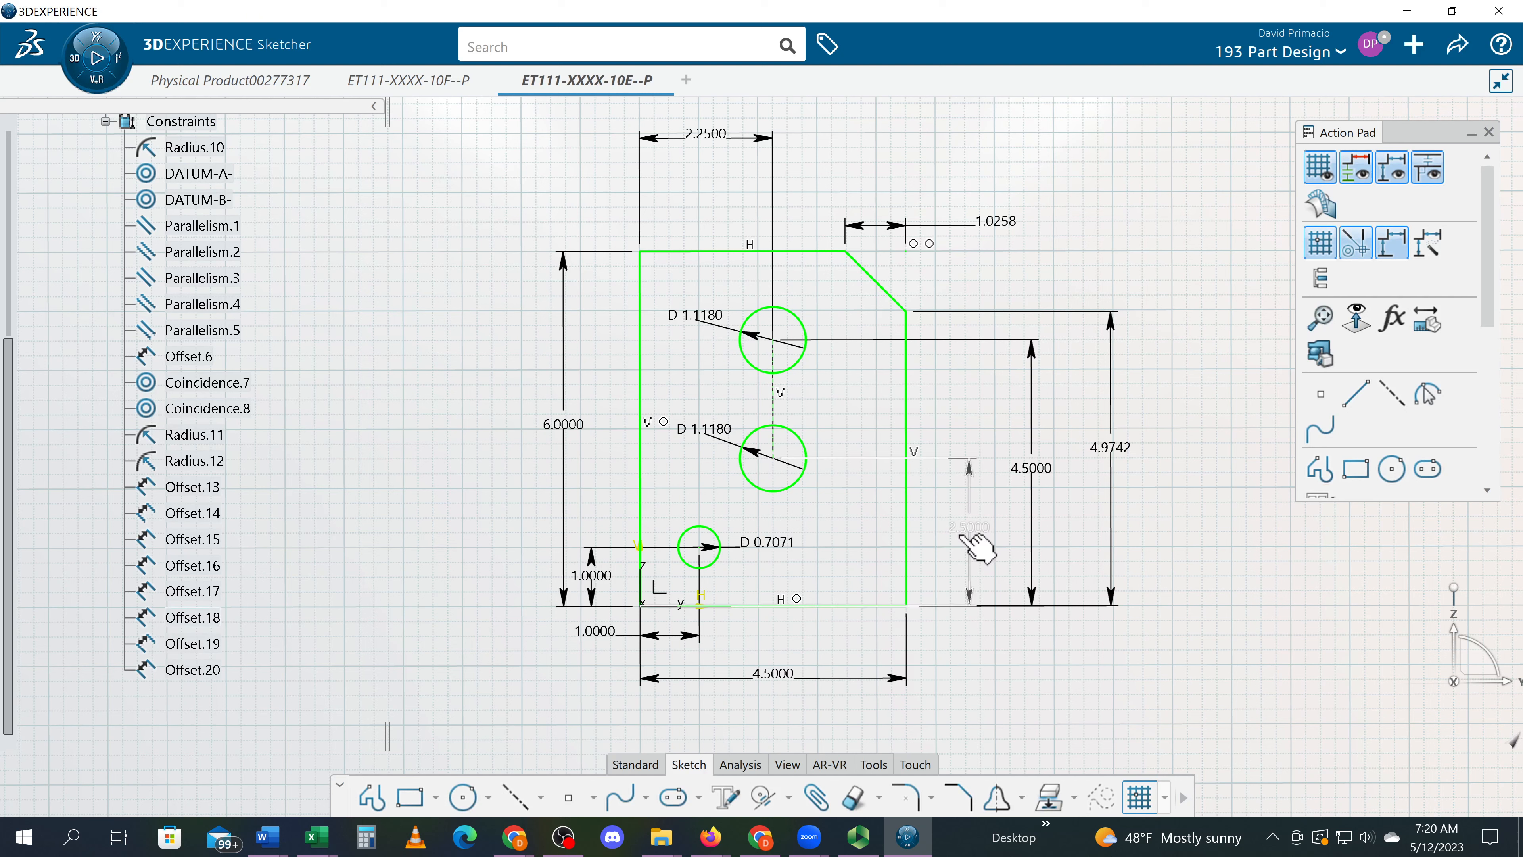
double_click(963, 535)
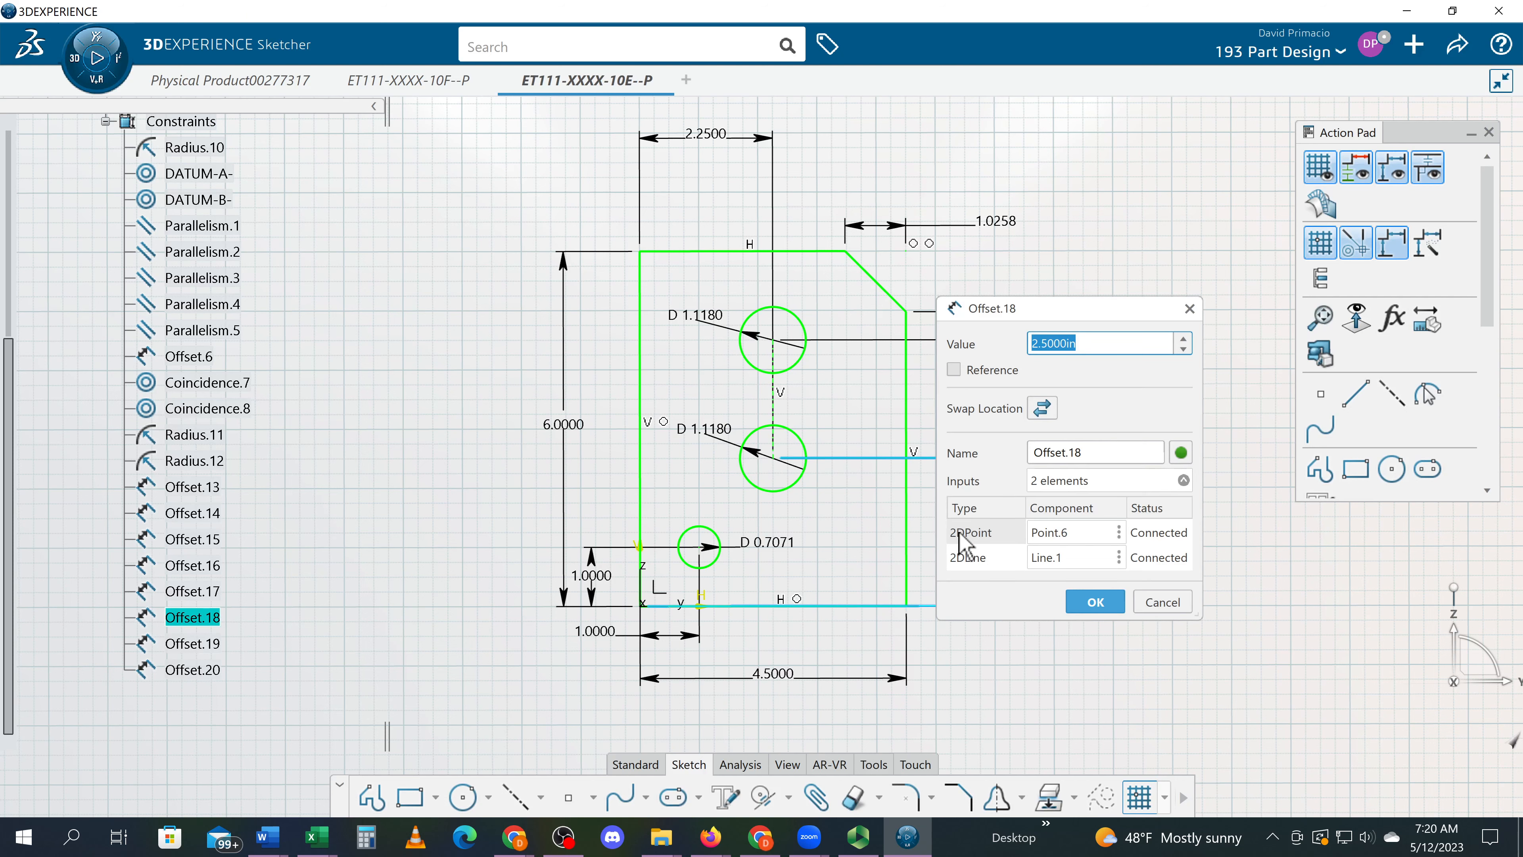
type("2")
key("Return")
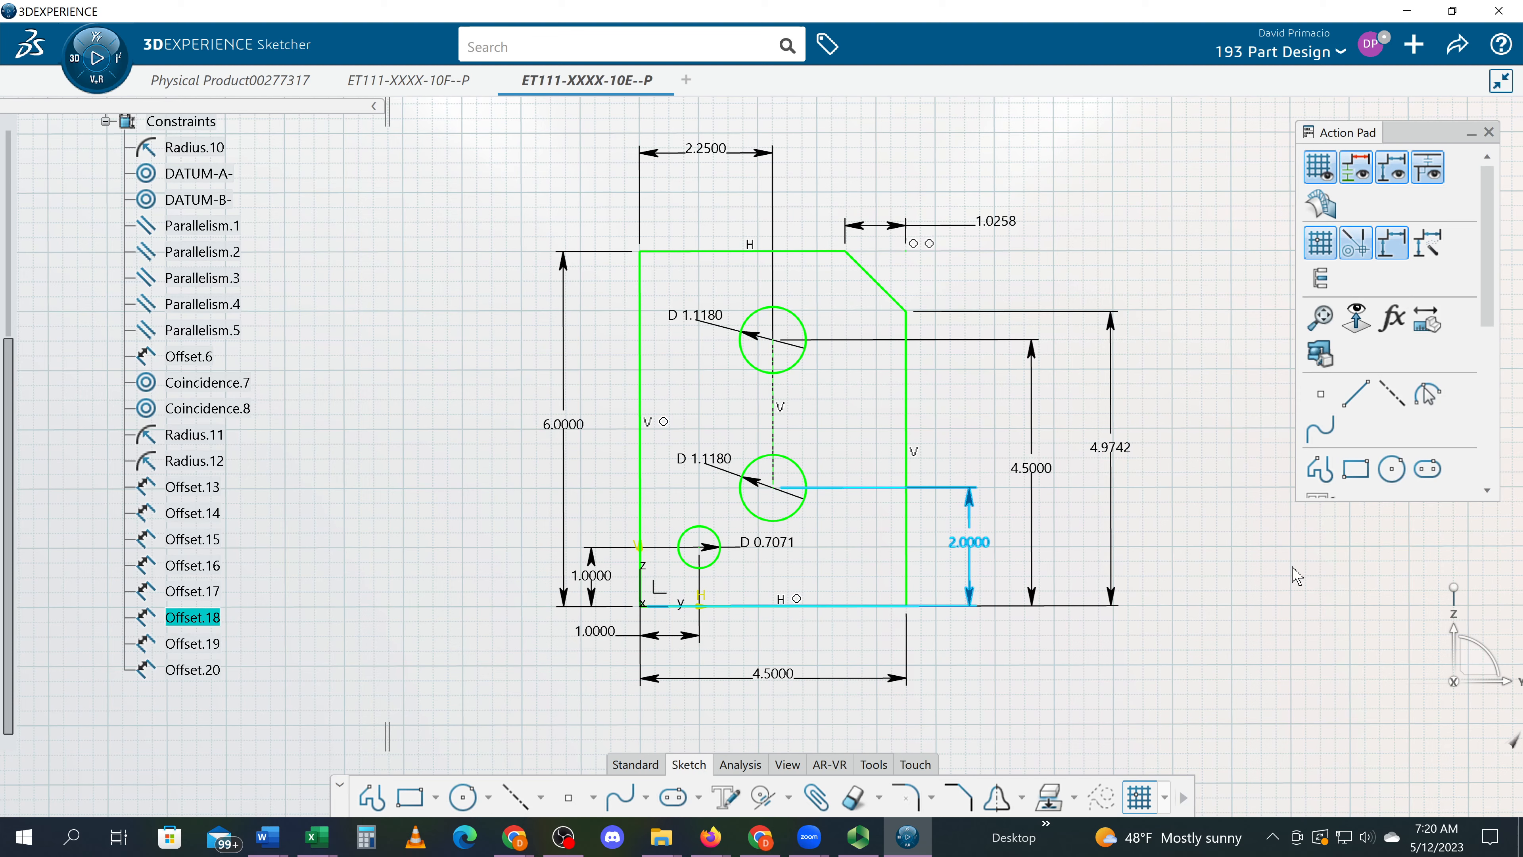
Check the PDF drawing and set the height of the slanted edge's lower end above the bottom edge to 4 in
key("alt+Tab")
key("alt+Tab")
key("alt+Tab")
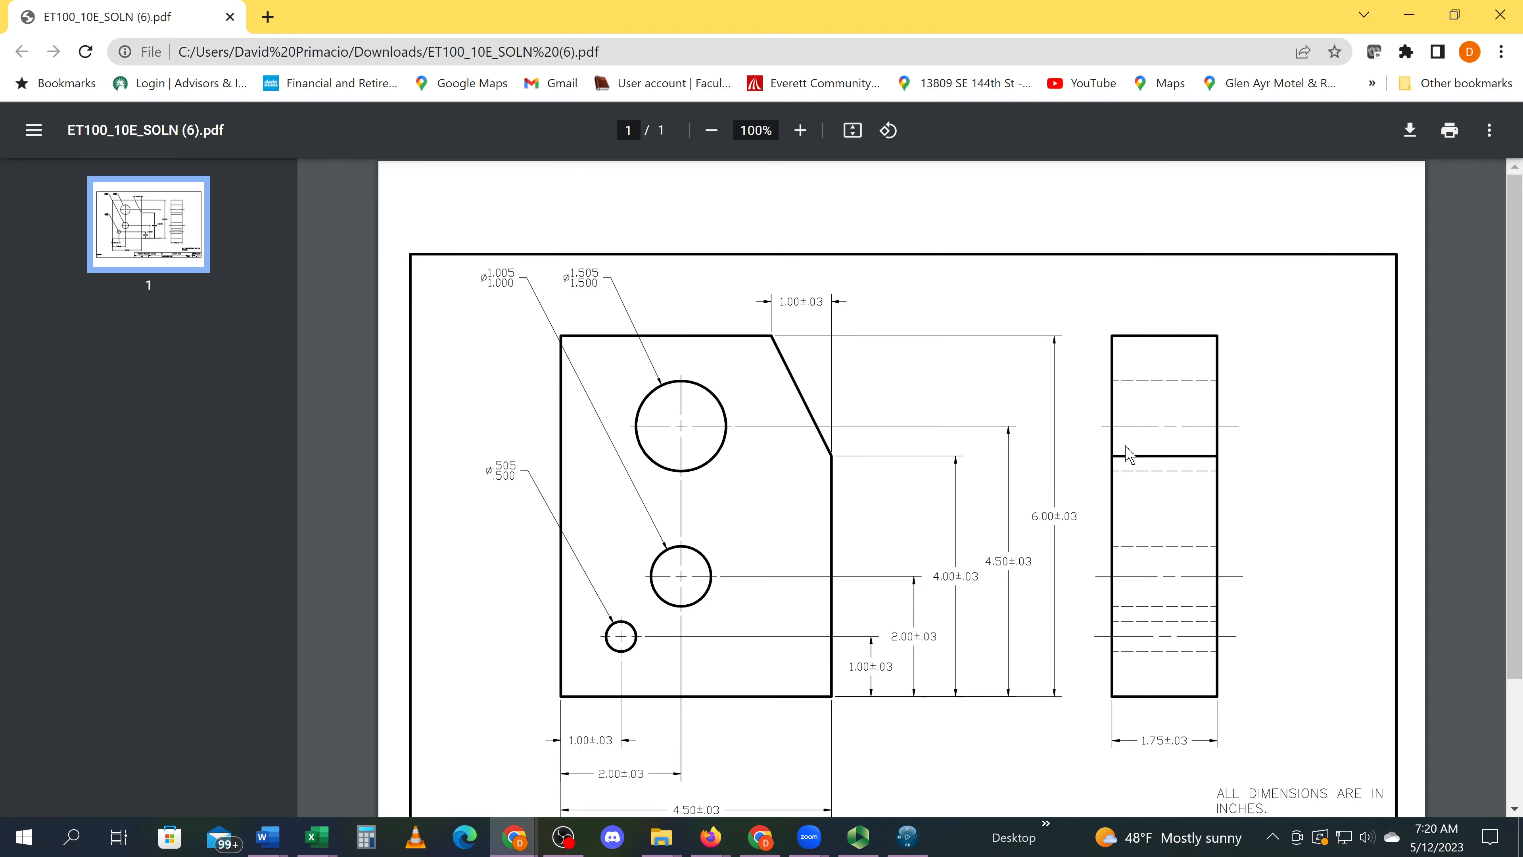
key("alt+Tab")
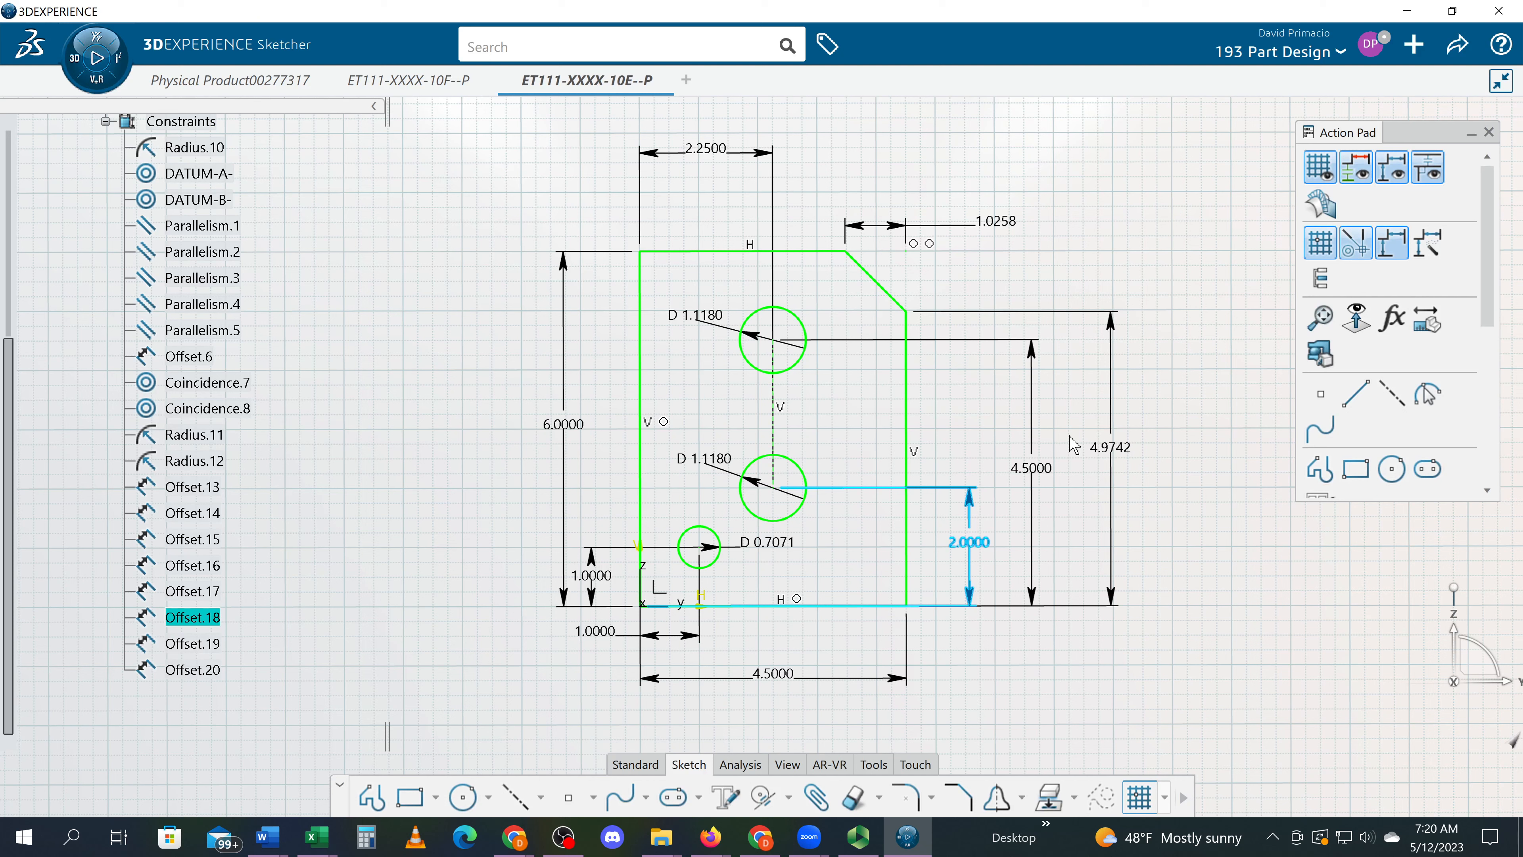
double_click(1107, 470)
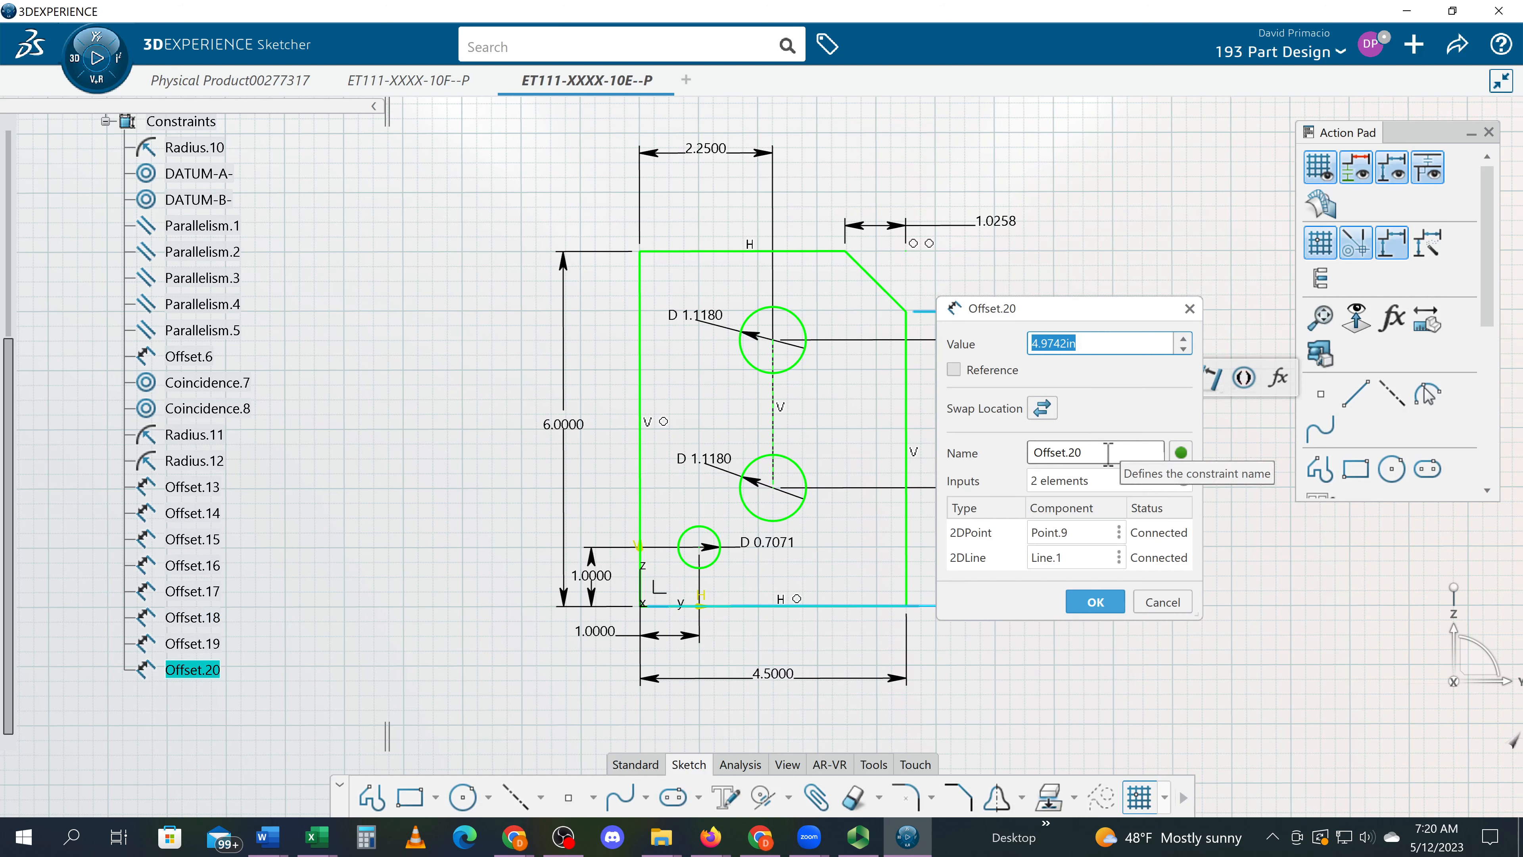
type("4")
key("Return")
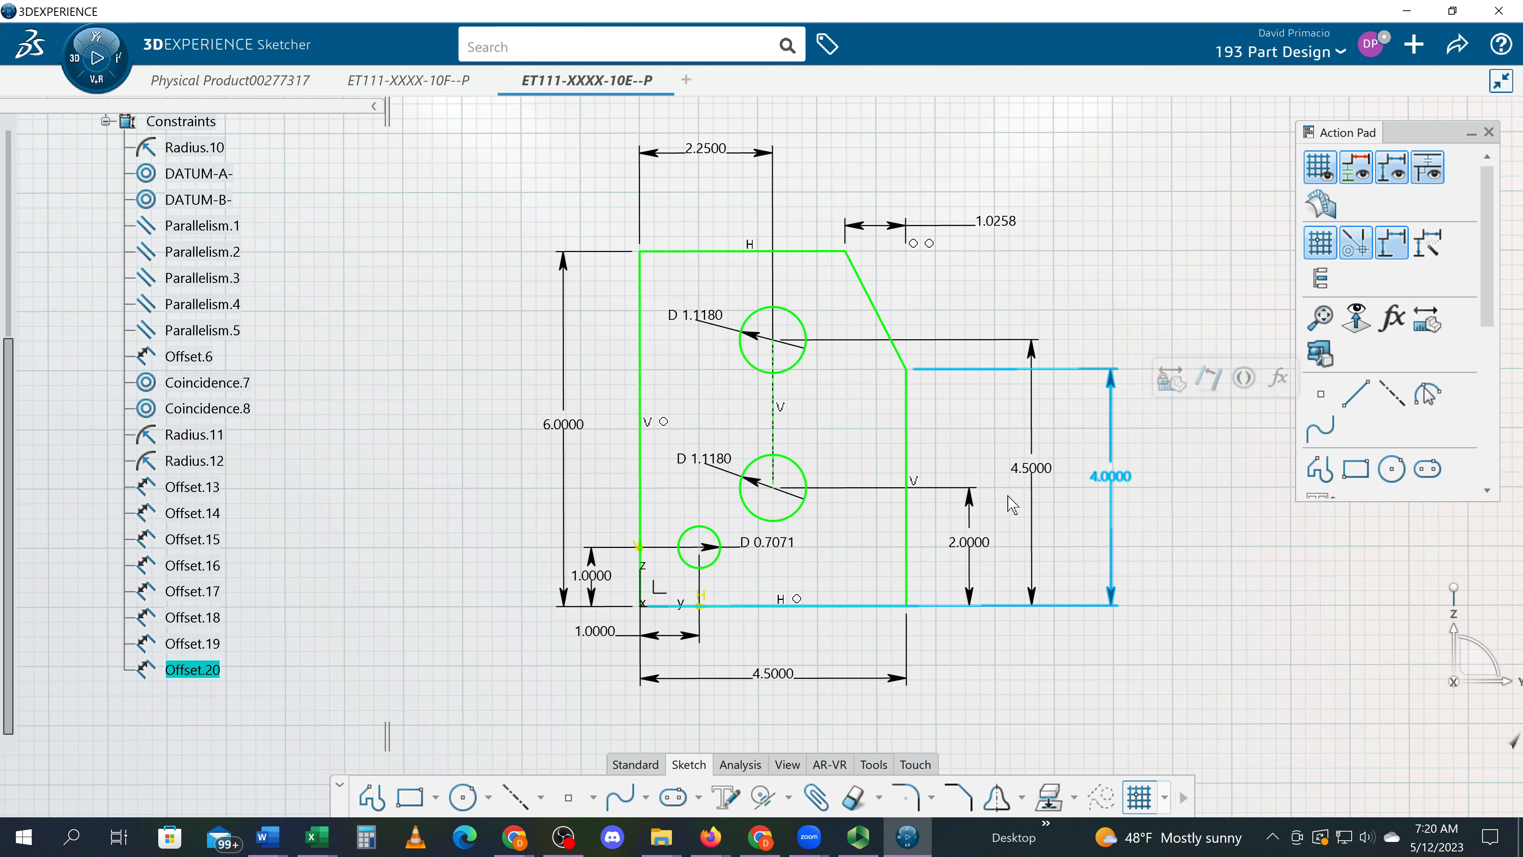
Reorder the vertical dimensions beside the profile so the 4 in dimension sits inside the upper circle's 4.5 in dimension
left_click(1038, 525)
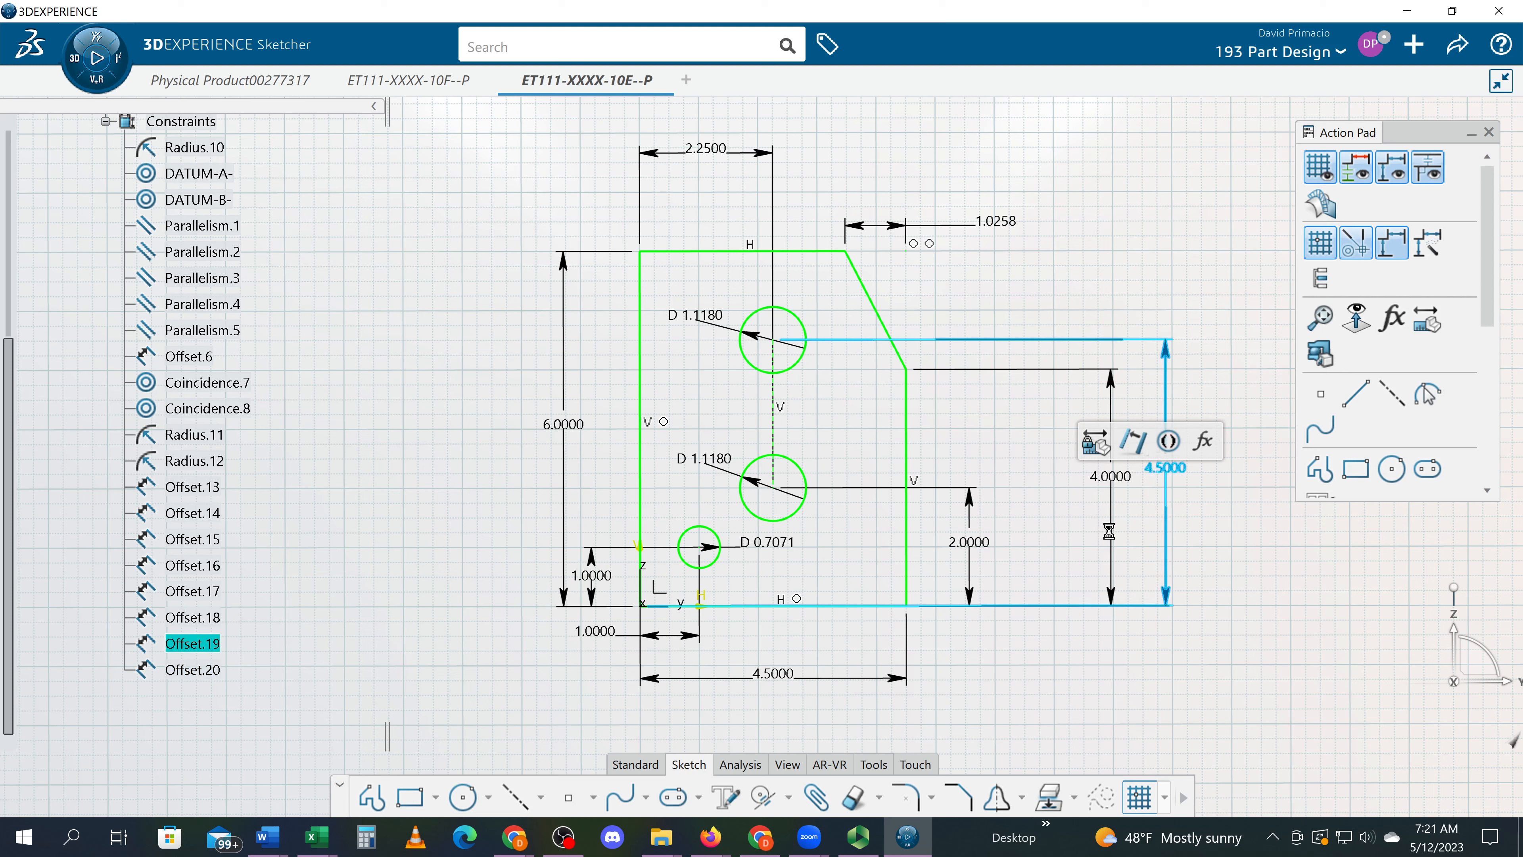
left_click(1109, 529)
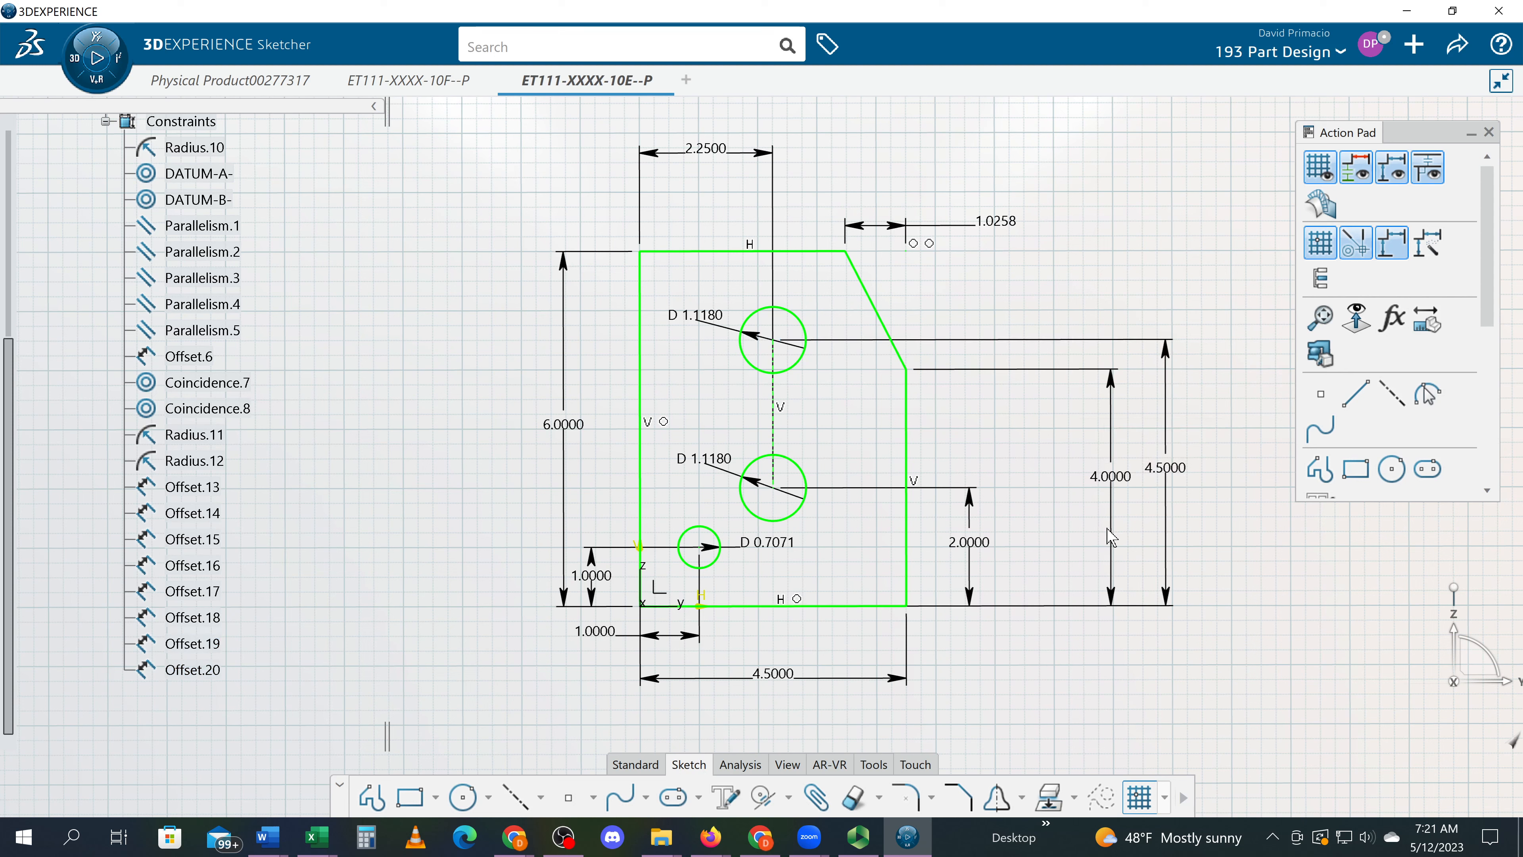
mouse_move(1111, 538)
left_mouse_down()
mouse_move(1130, 542)
mouse_move(1046, 534)
left_mouse_up()
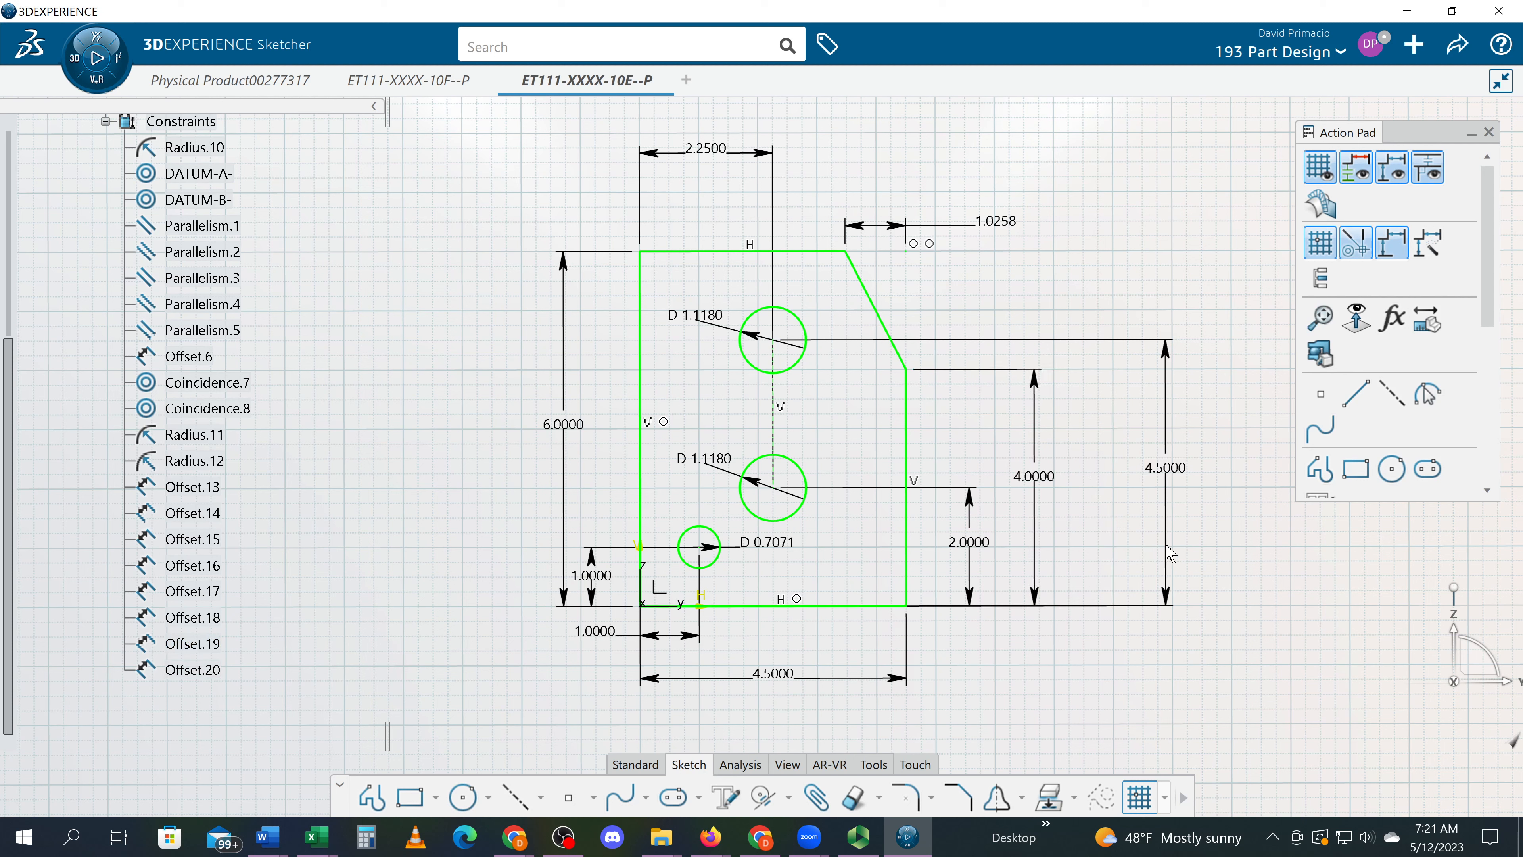
left_click_drag(1169, 553, 1121, 549)
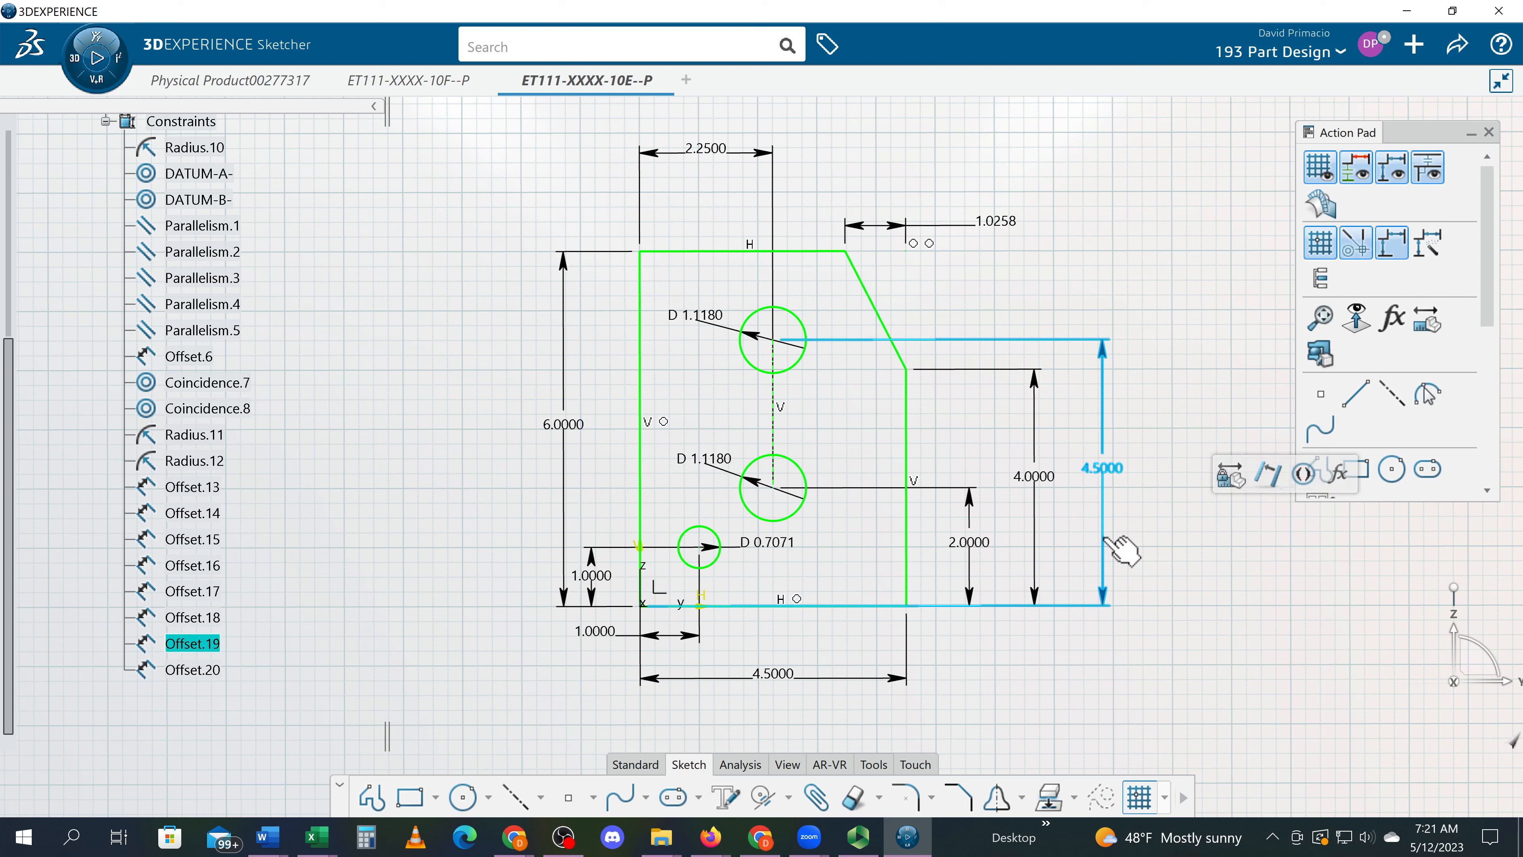
left_click(1174, 615)
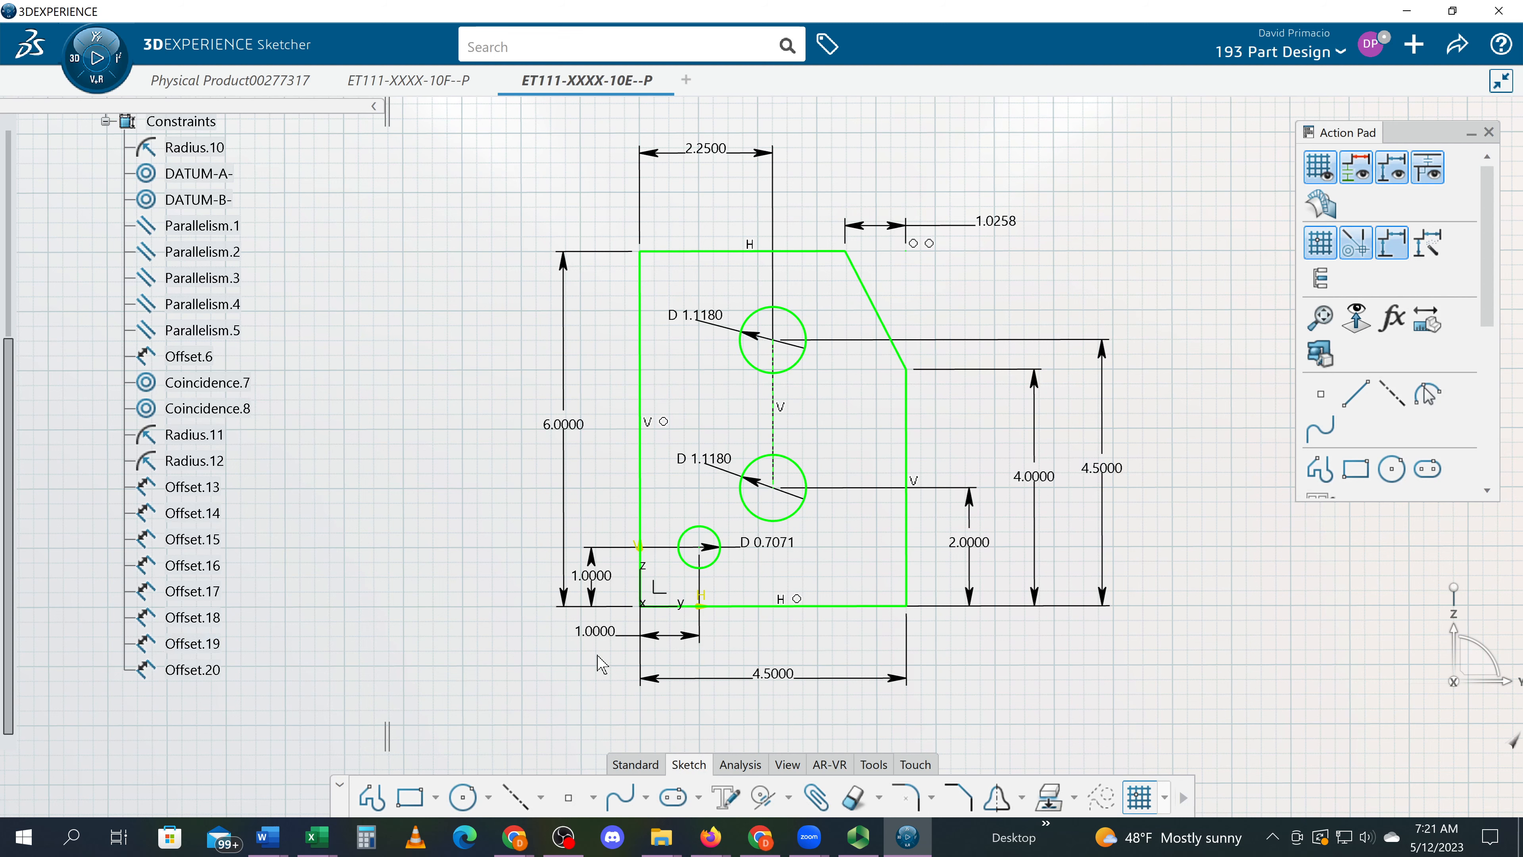
Set the large circles' horizontal distance from the profile's left edge to 2.5 in
key("alt+Tab")
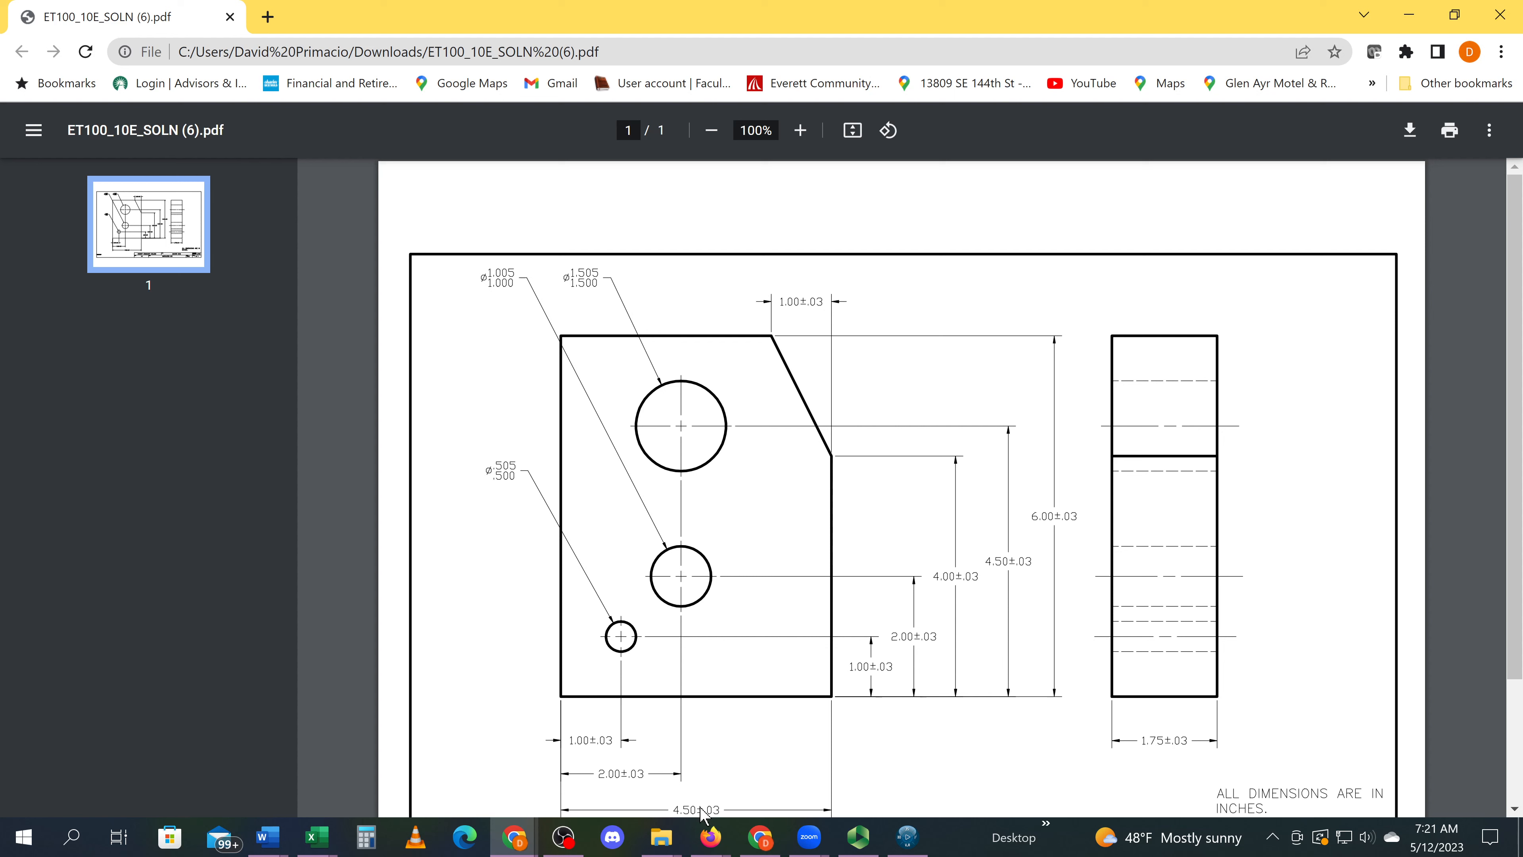
key("alt+Tab")
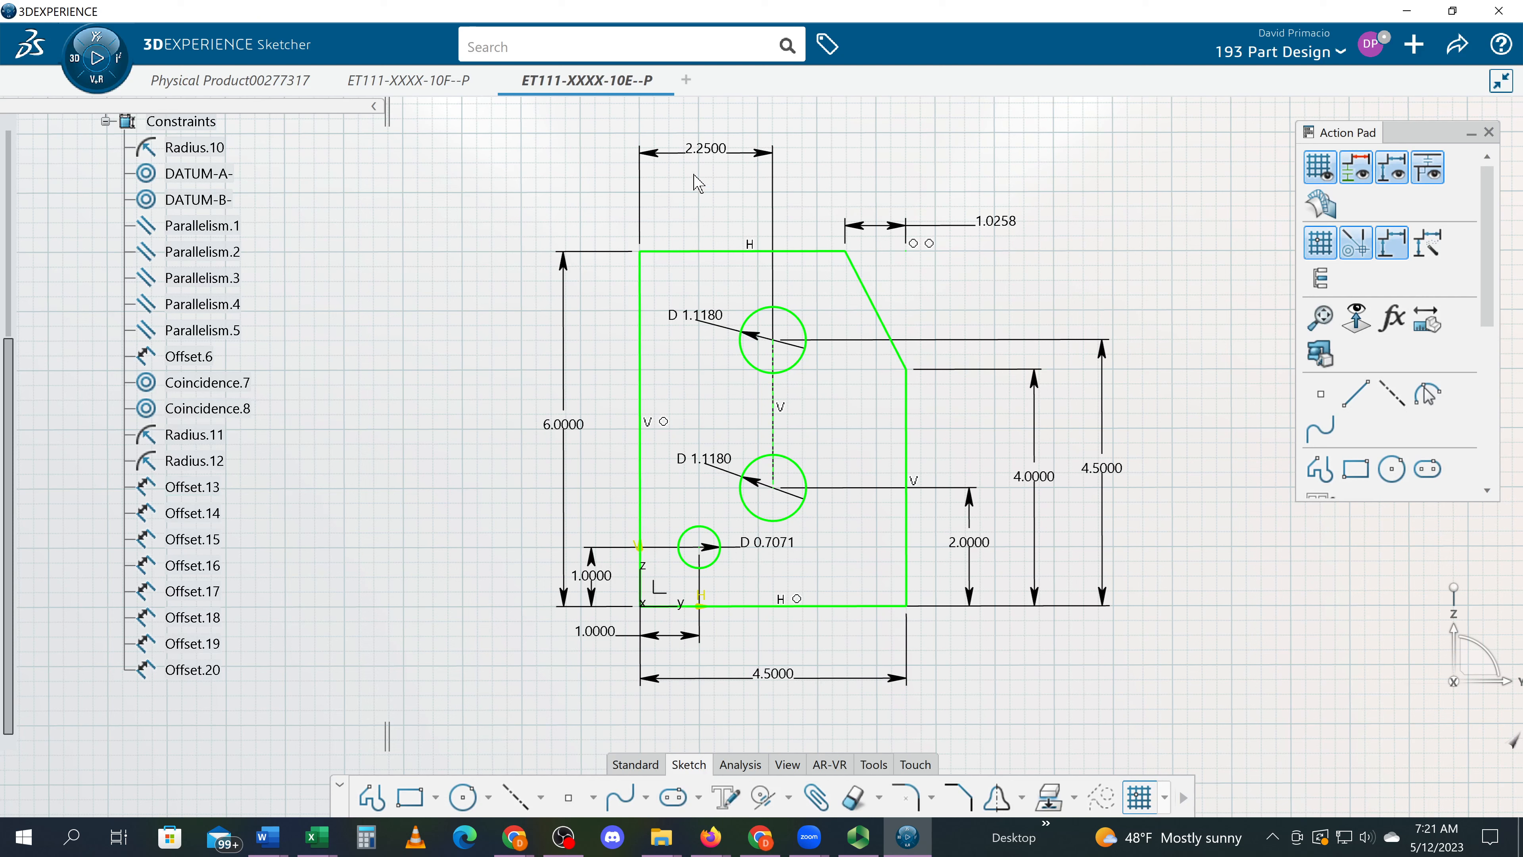
double_click(704, 150)
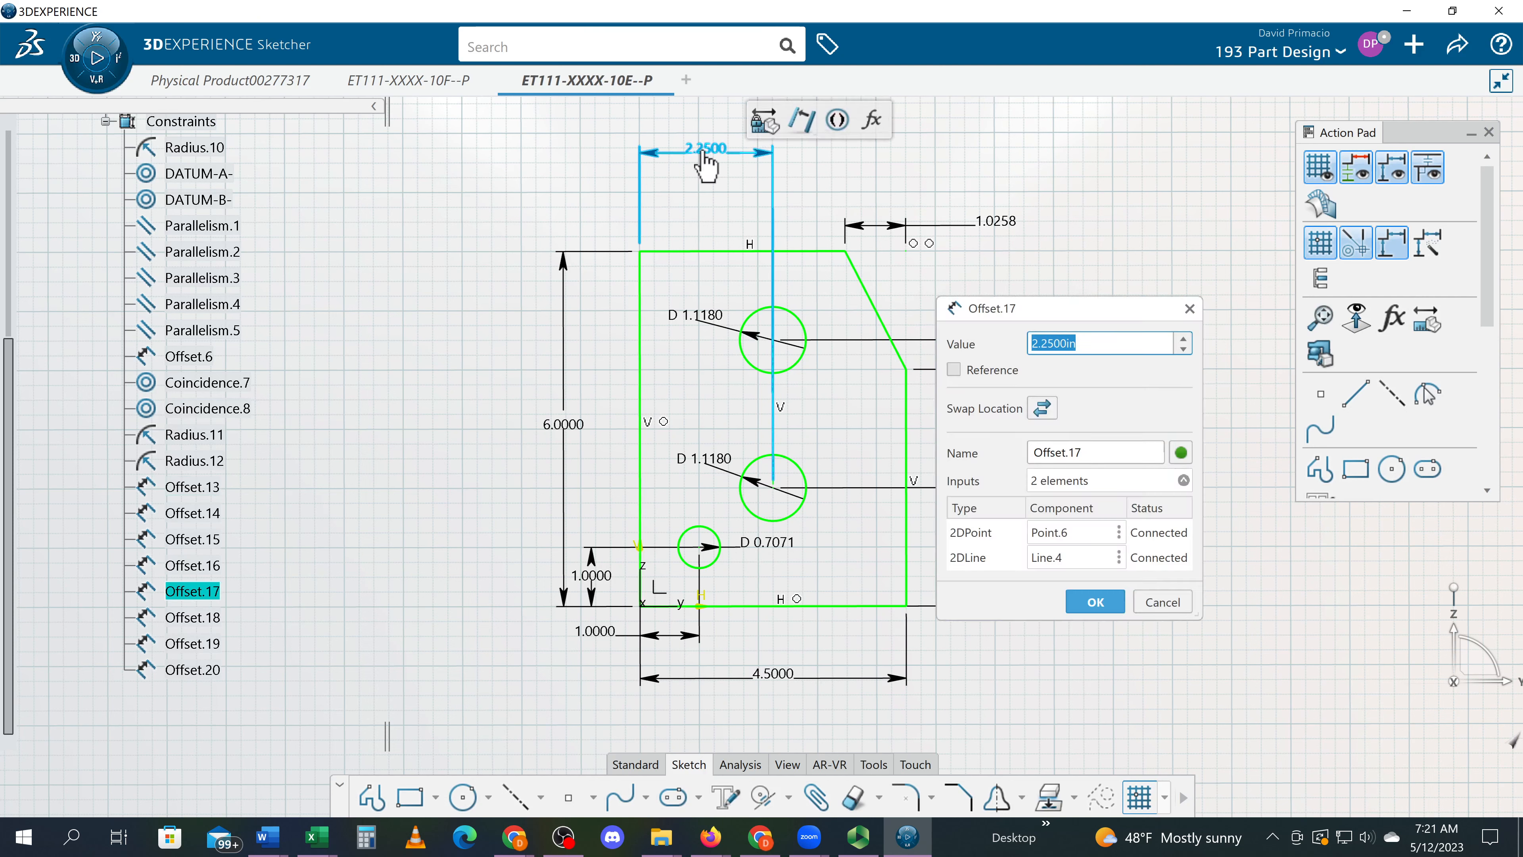
type("2.5")
key("Return")
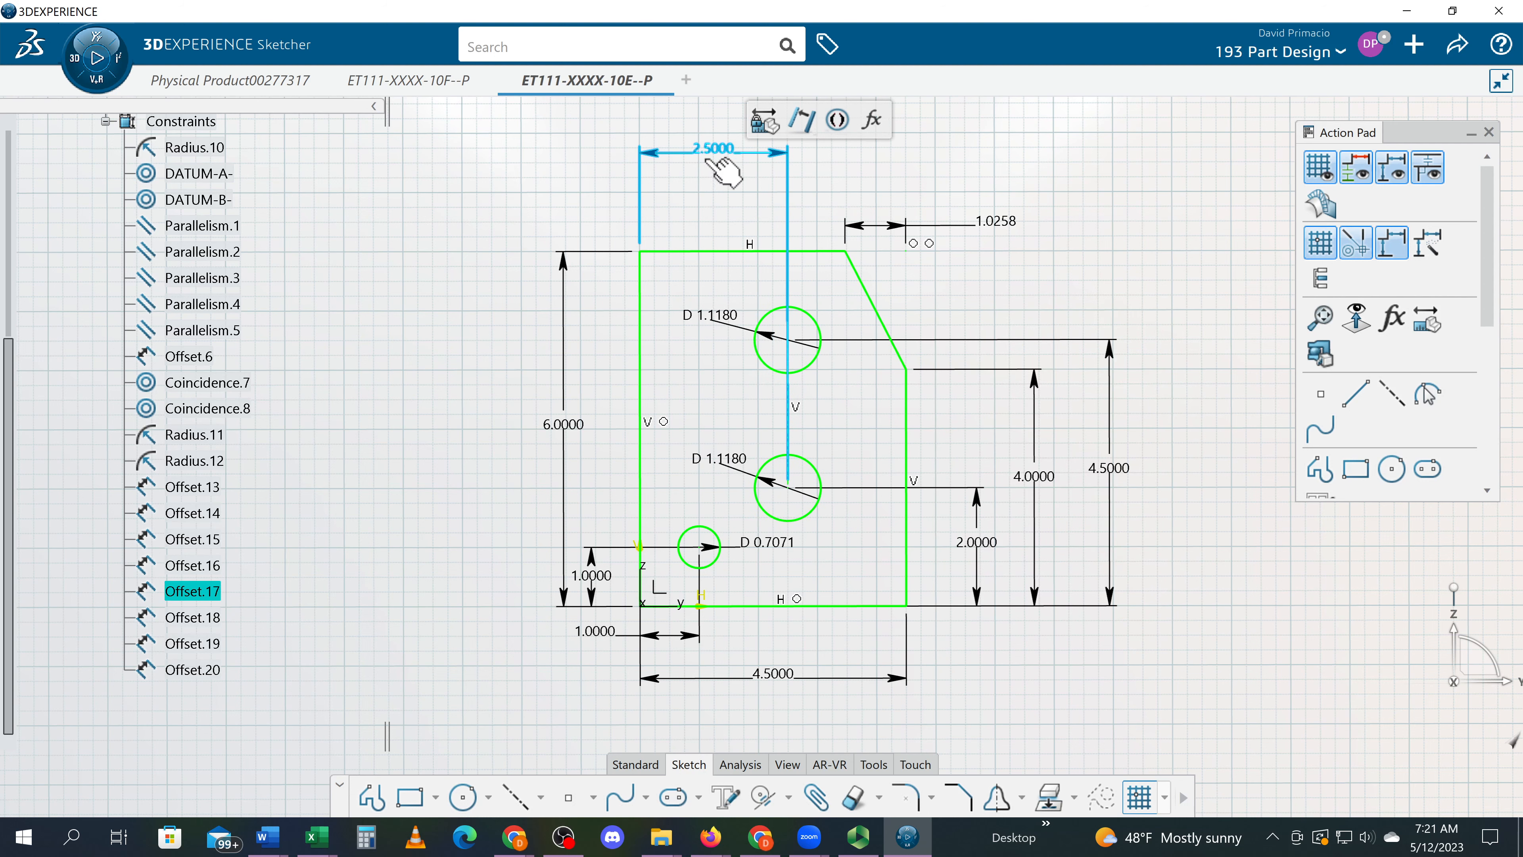
Recheck the PDF drawing and set the large circles' horizontal distance from the profile's left edge to 2 in
key("alt+Tab")
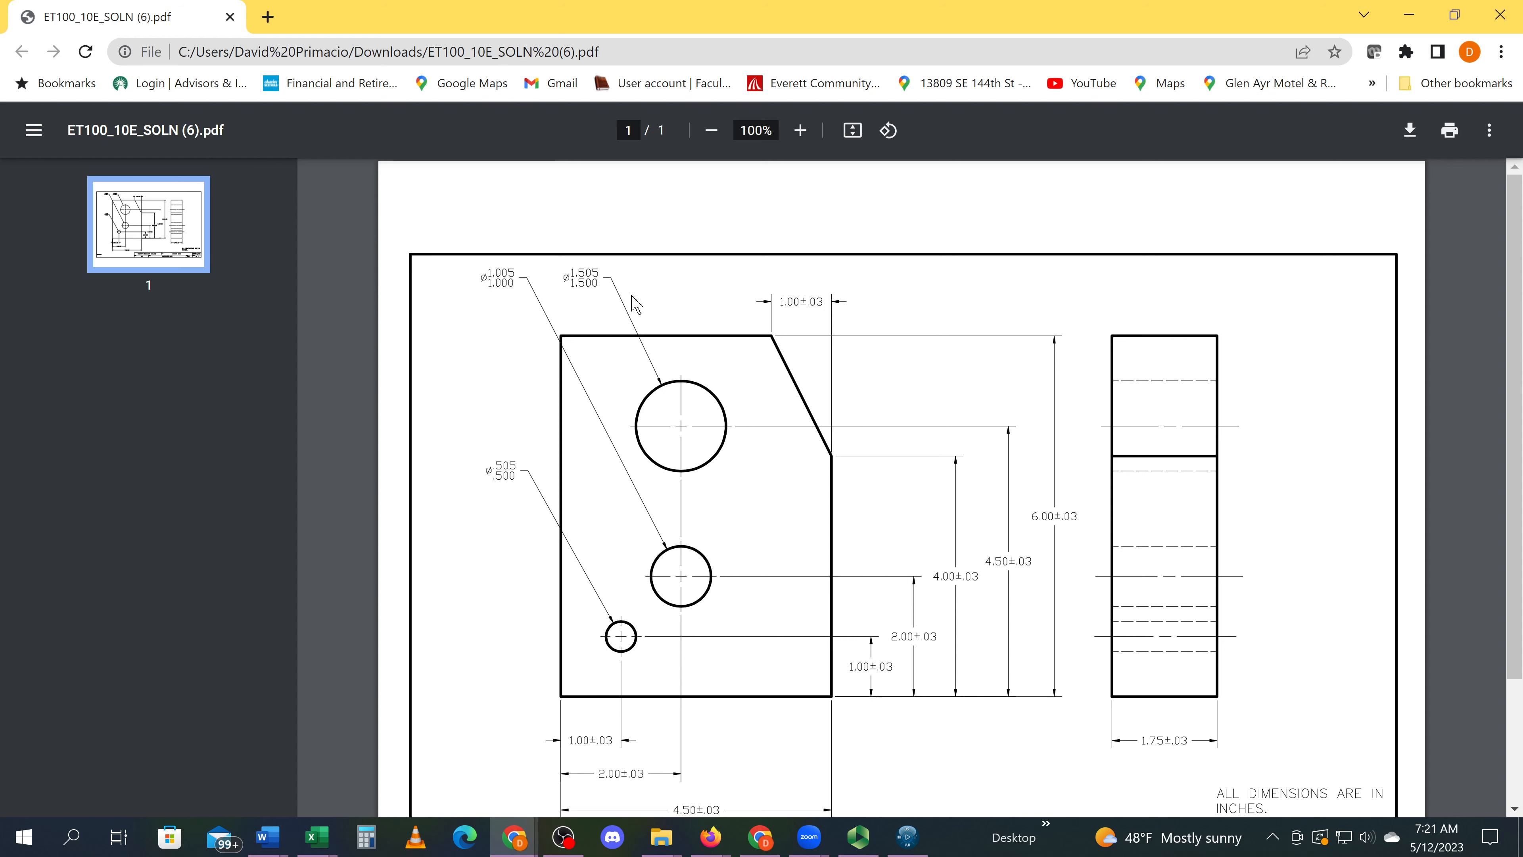
key("alt+Tab")
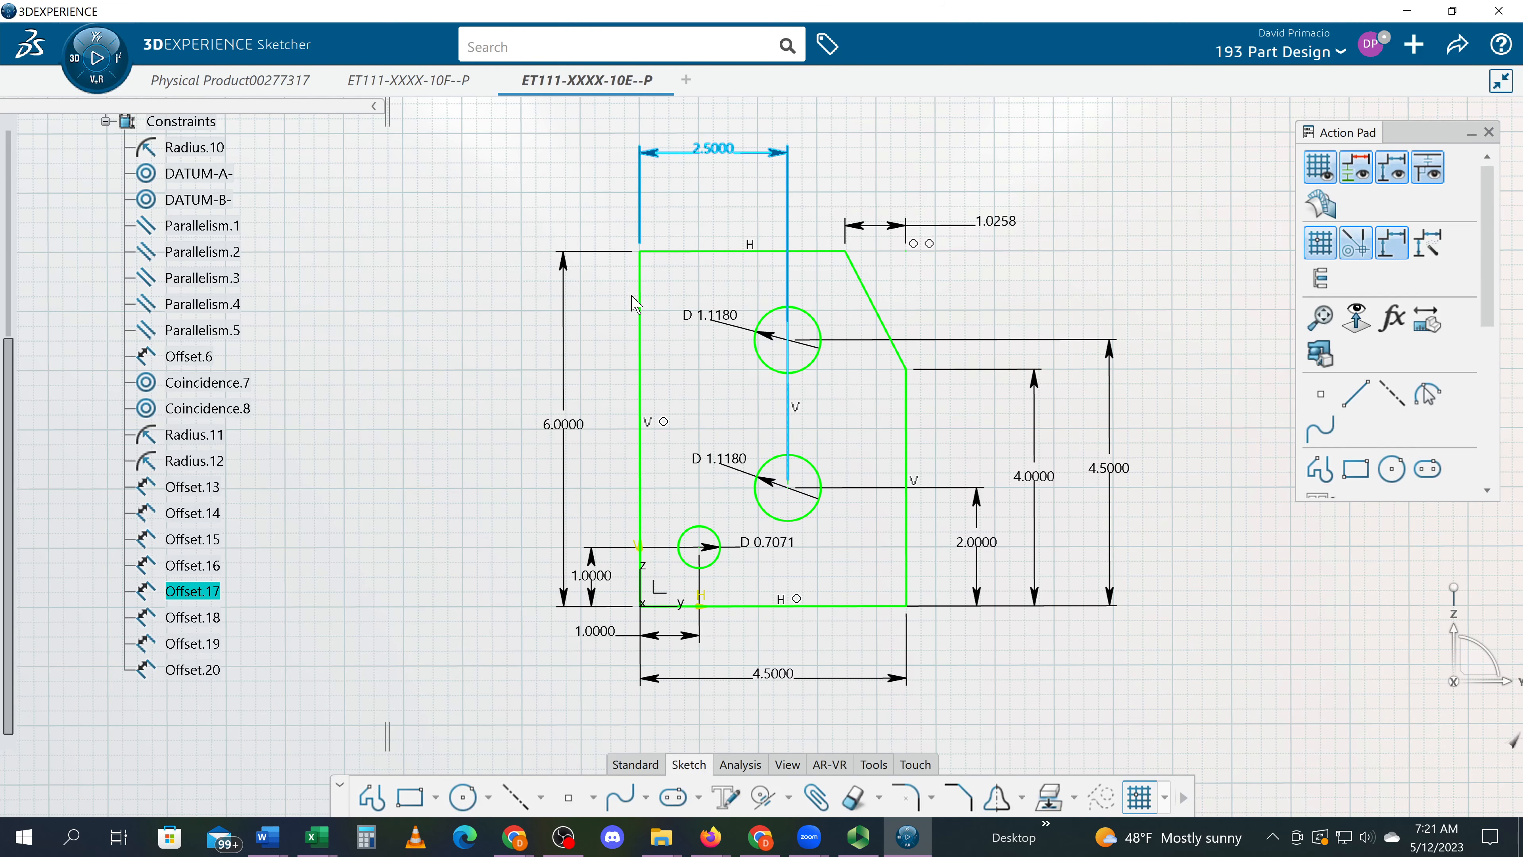
left_click(712, 157)
double_click(713, 157)
type("2")
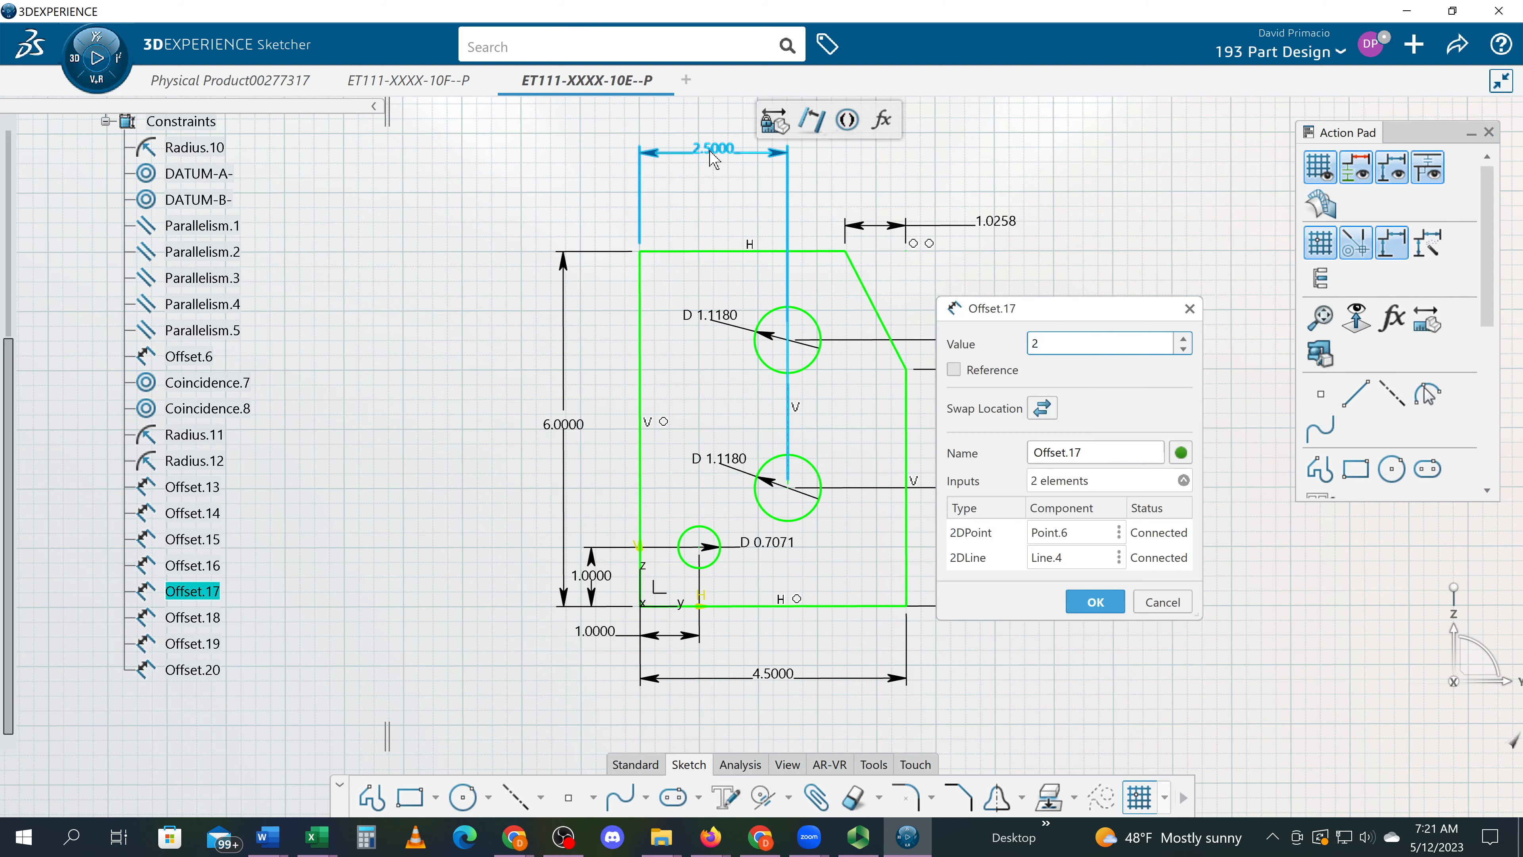
key("Return")
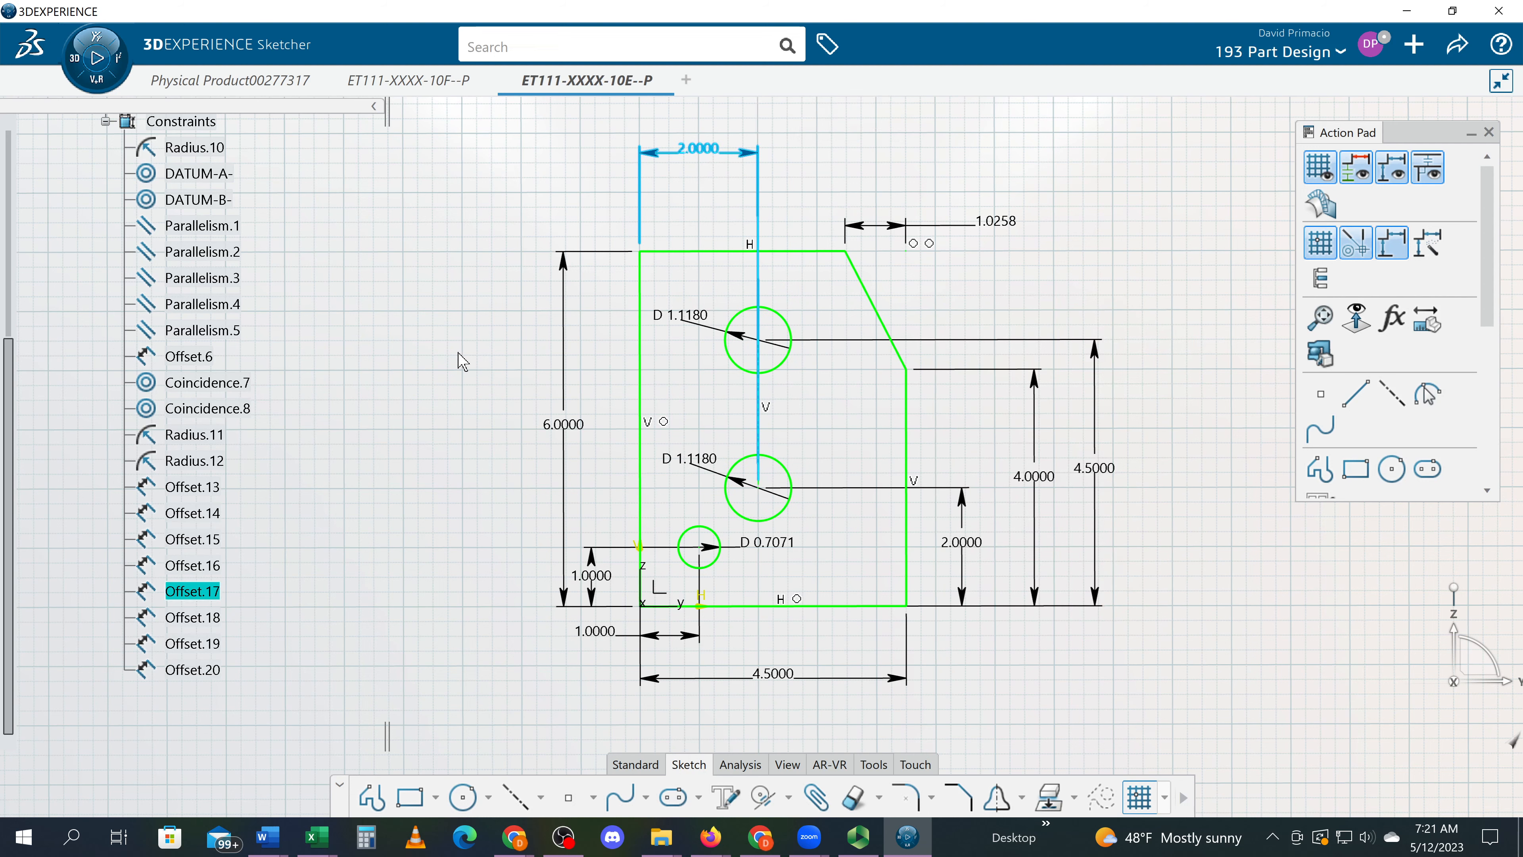
Check the hole sizes on the PDF drawing and set the upper large circle's diameter to 1.5 in
double_click(679, 319)
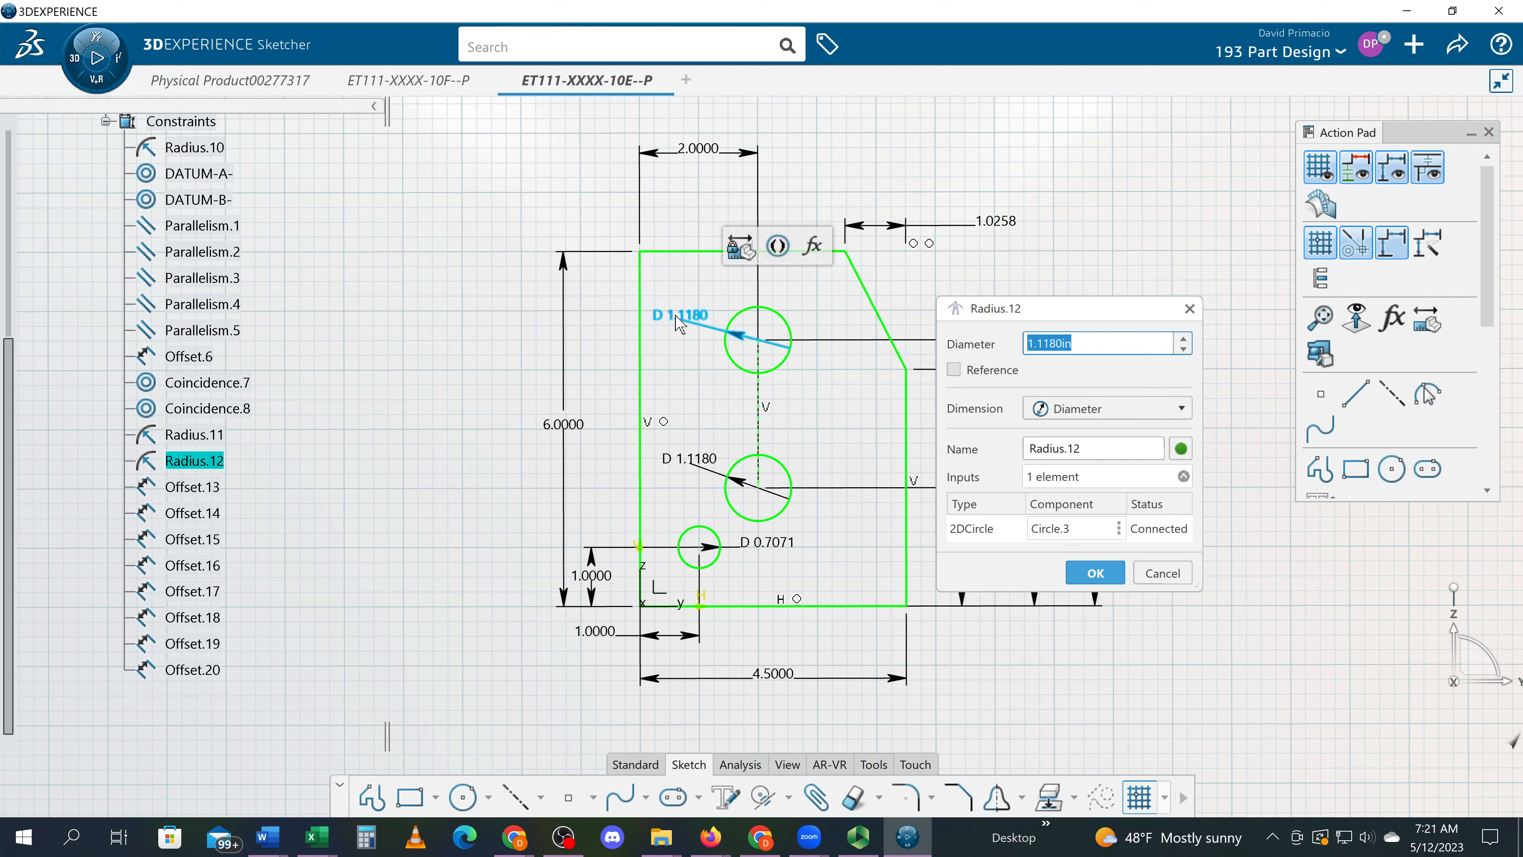
key("alt+Tab")
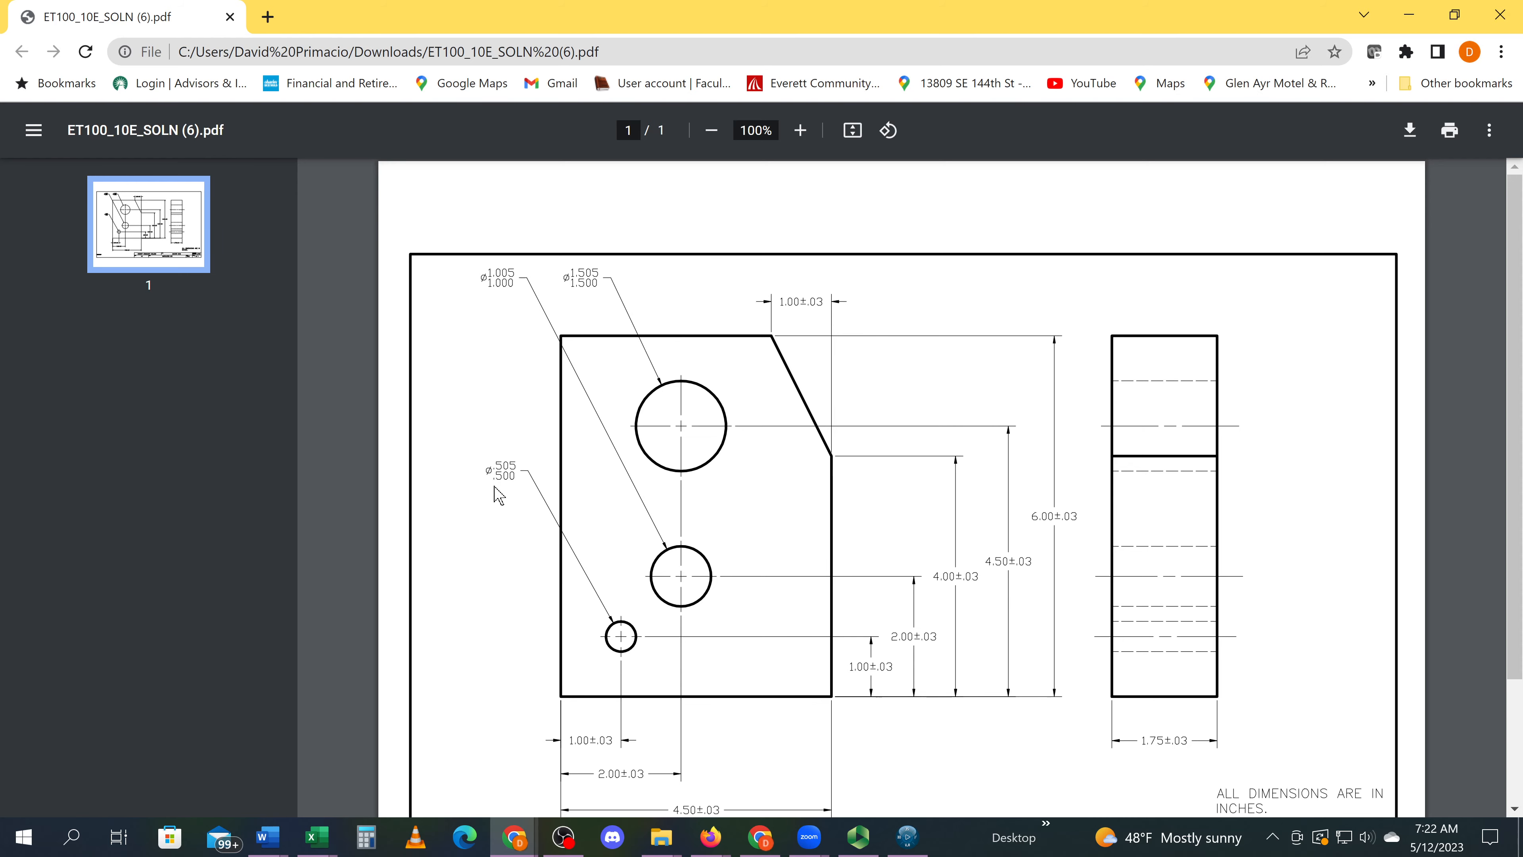
key("alt+Tab")
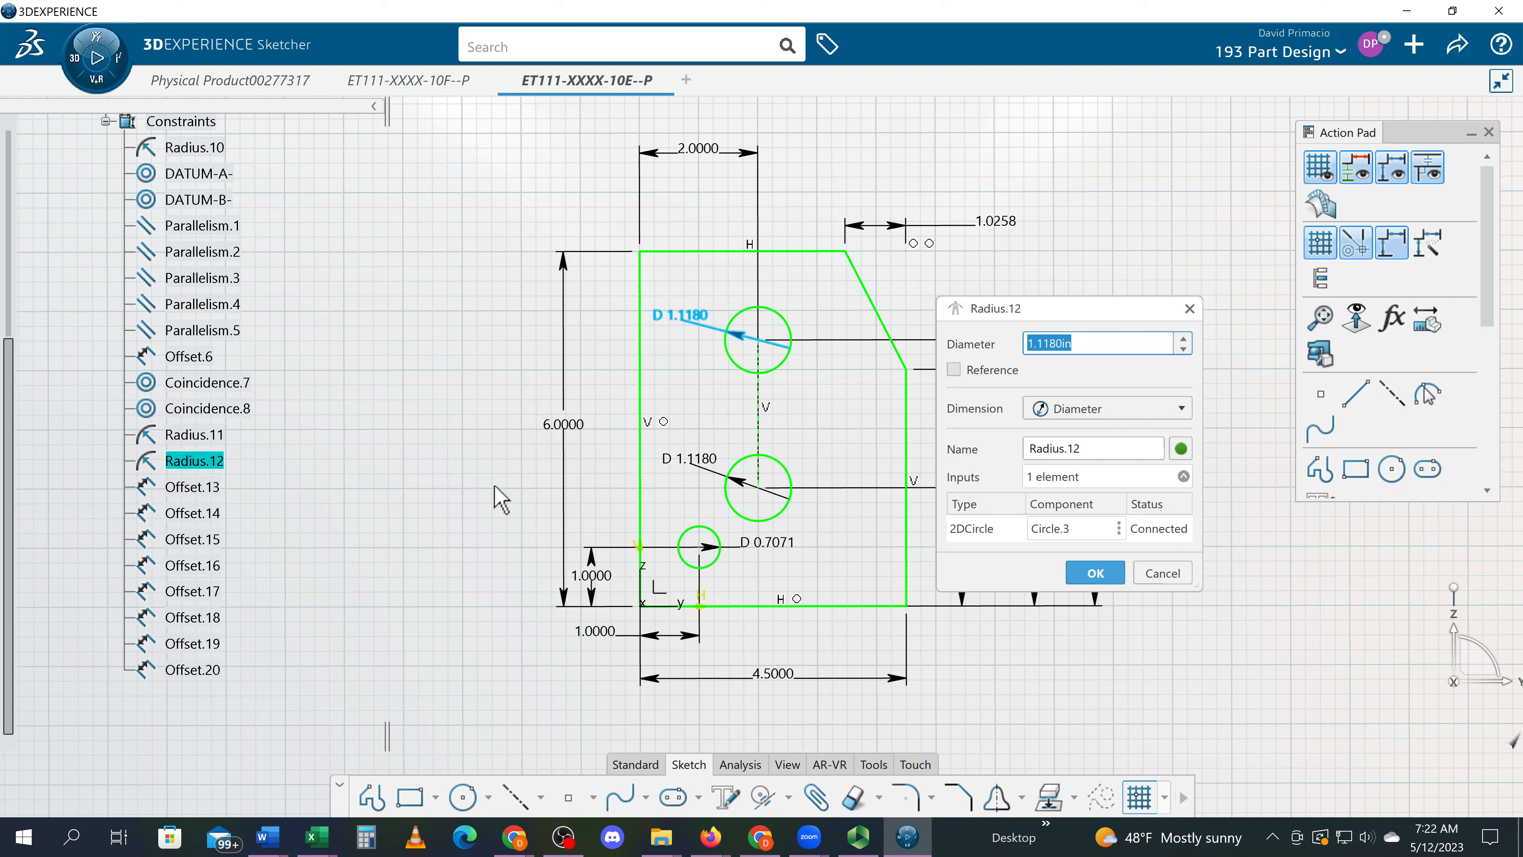
double_click(684, 327)
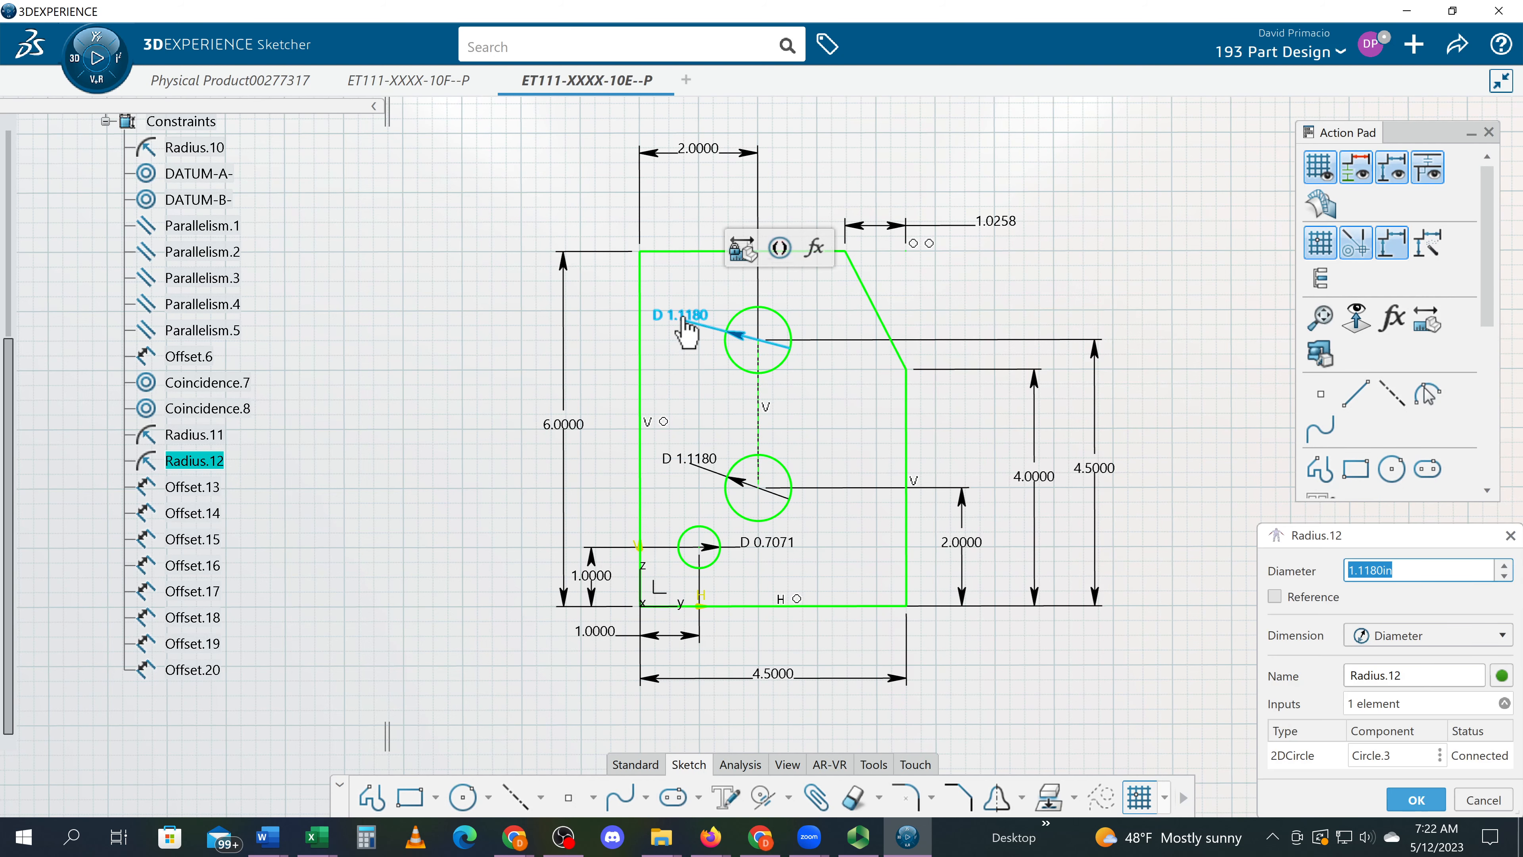
type("1.5")
key("Return")
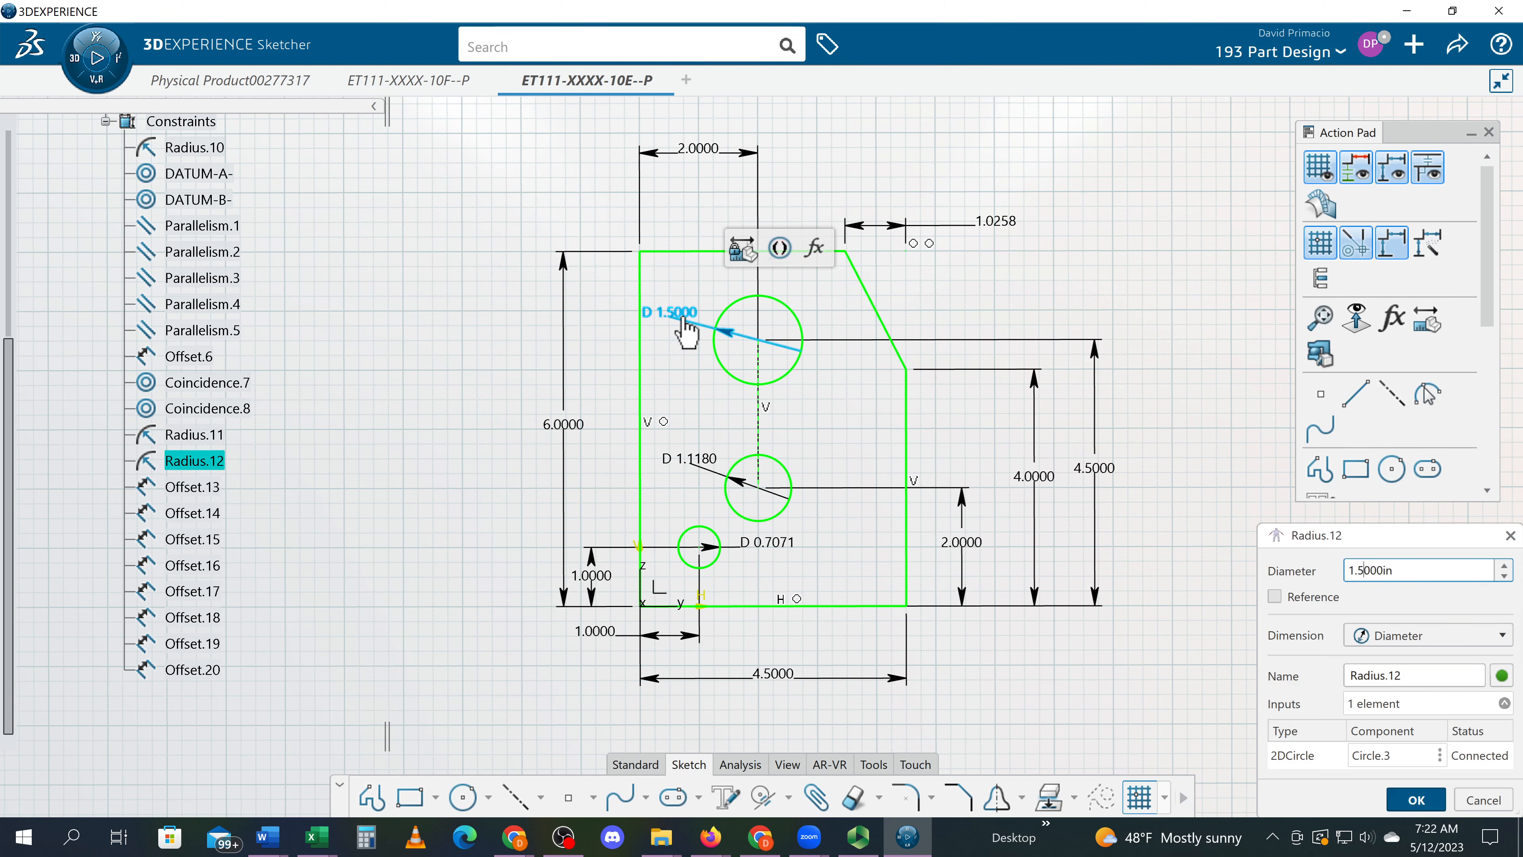
Set the lower large circle's diameter to 1 in
double_click(688, 459)
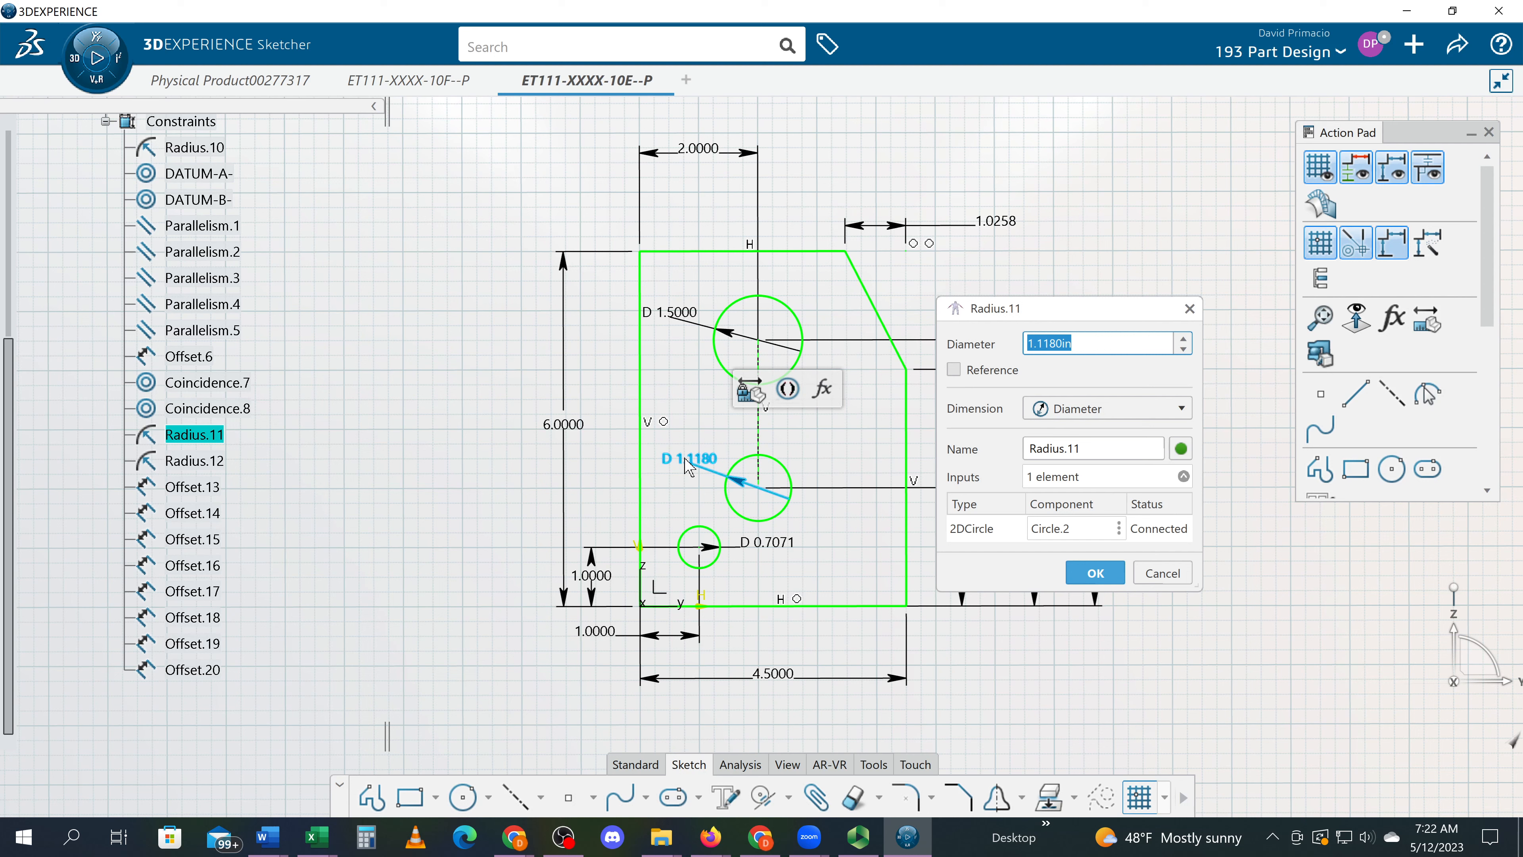
type("1")
key("Return")
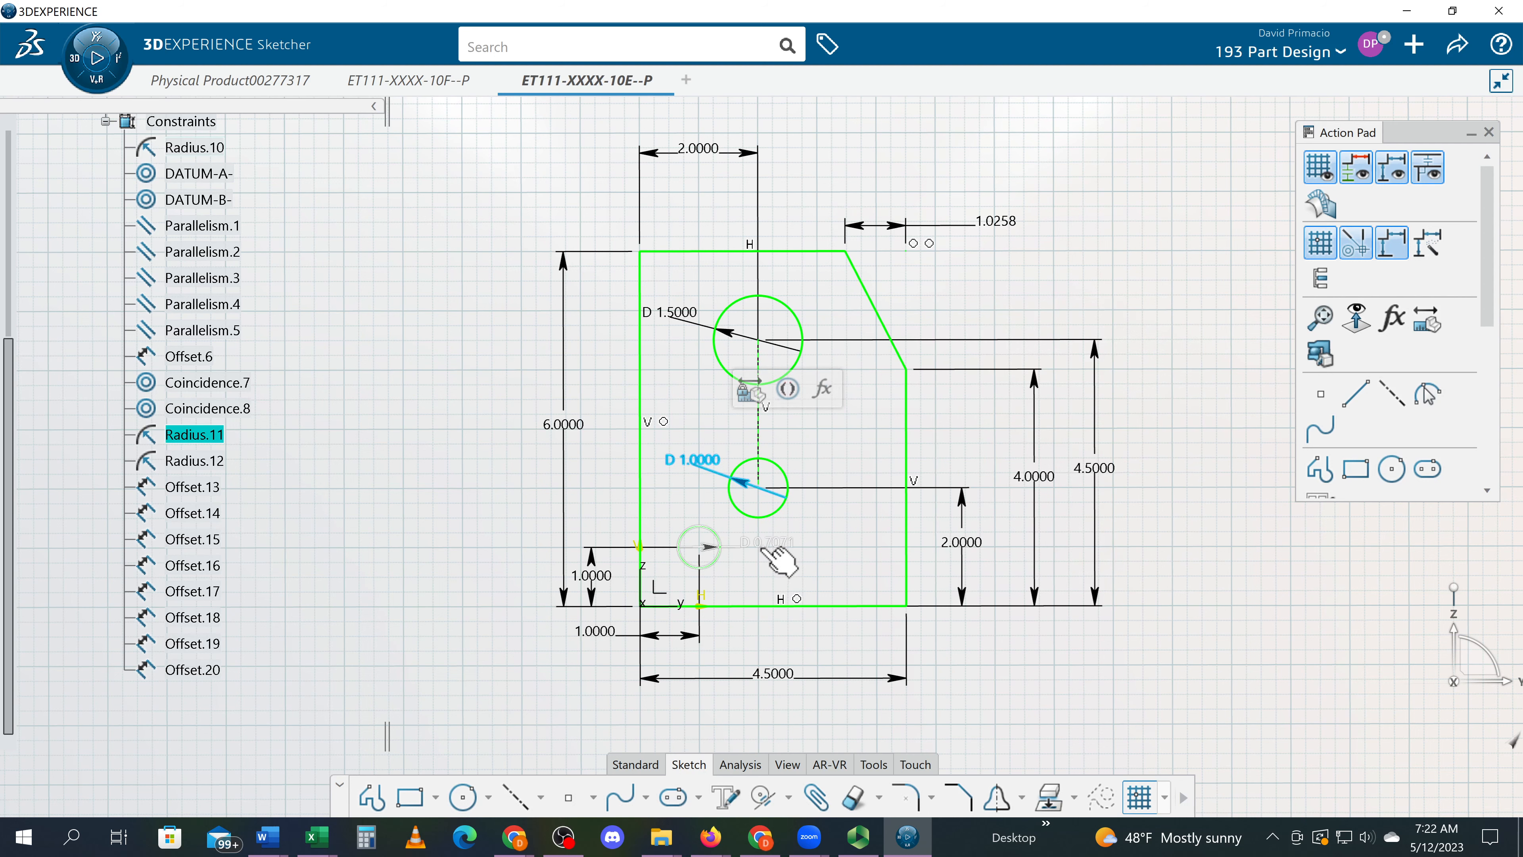
Check the smallest hole's size on the PDF drawing and set the small circle's diameter to 0.5 in
double_click(763, 546)
key("alt+Tab")
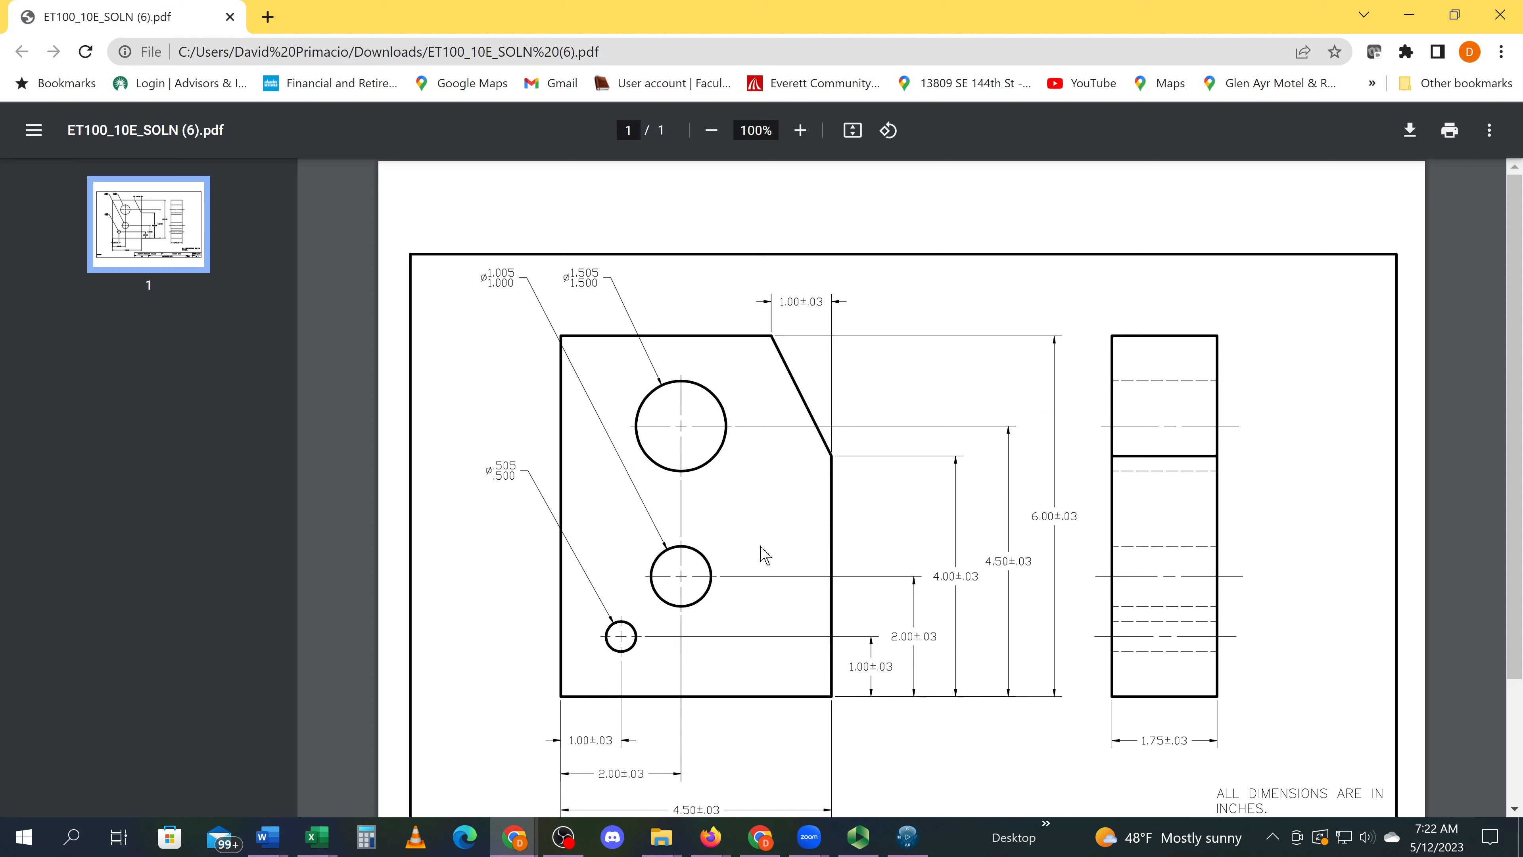
key("alt+Tab")
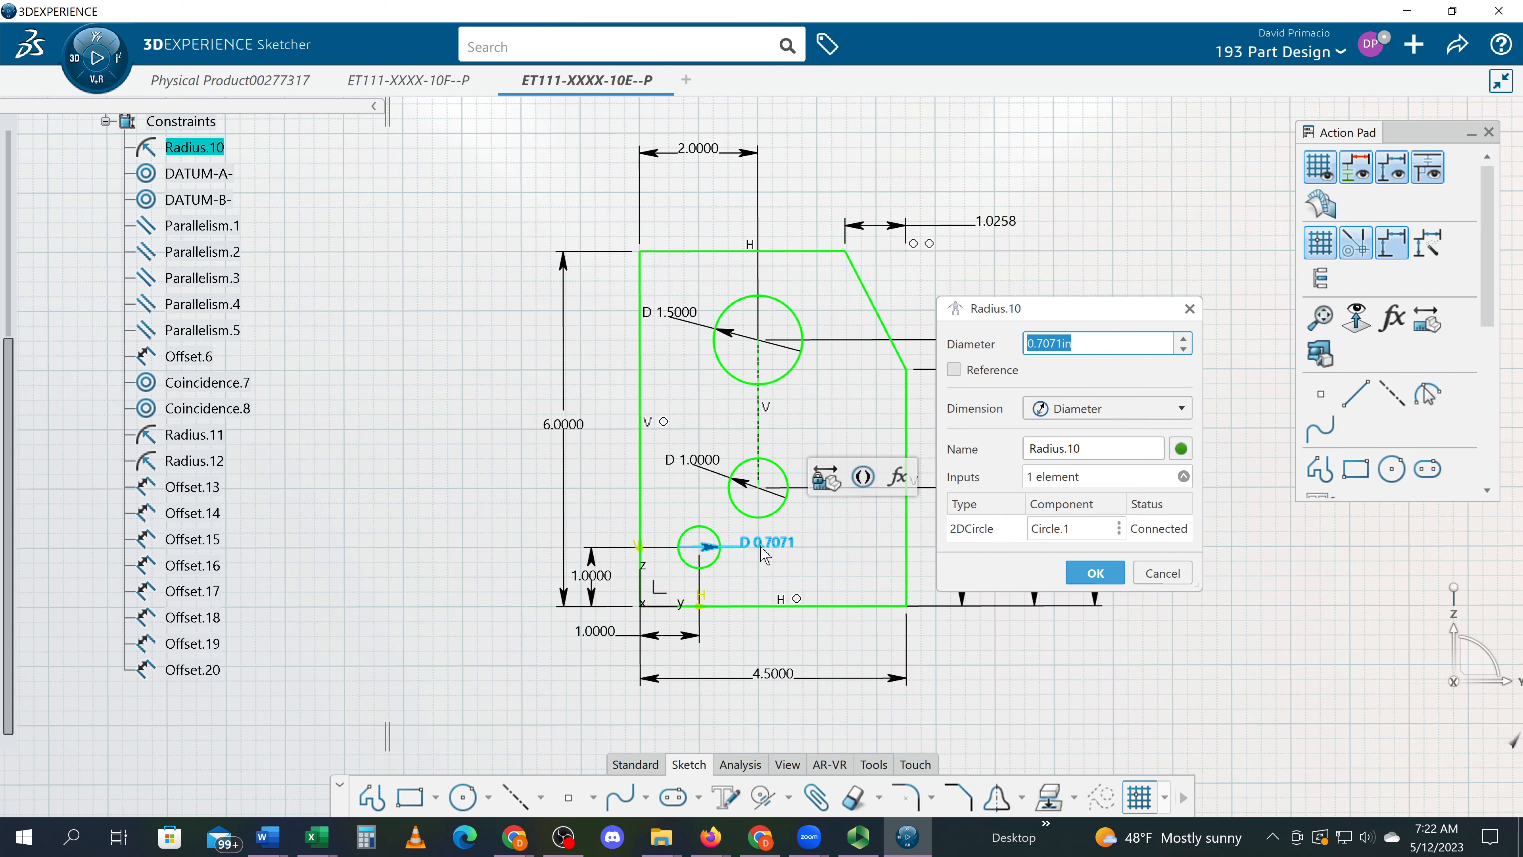
type(".5")
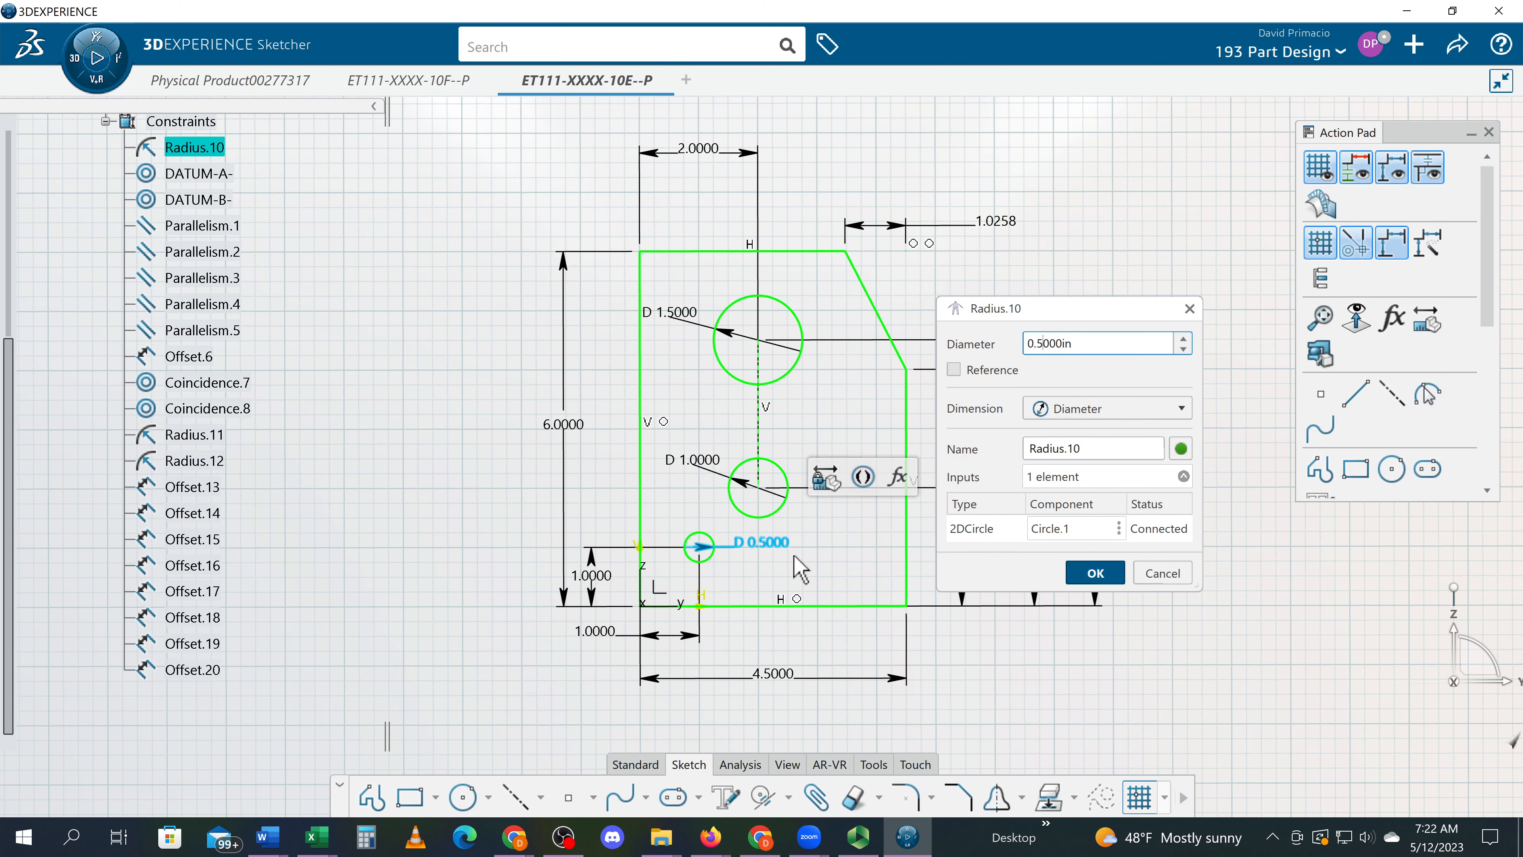
key("Return")
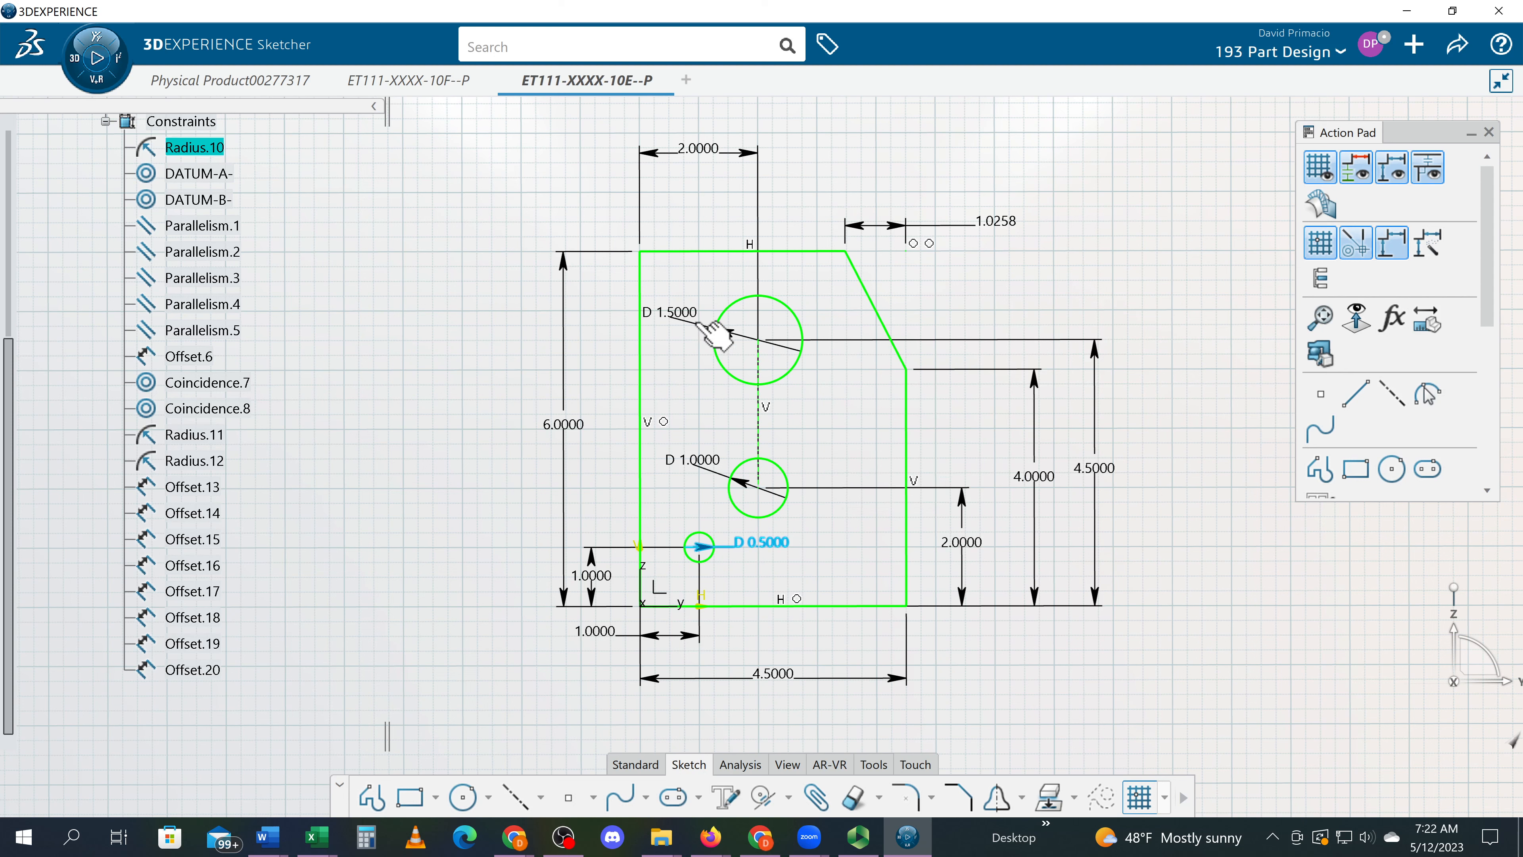
left_click(1084, 667)
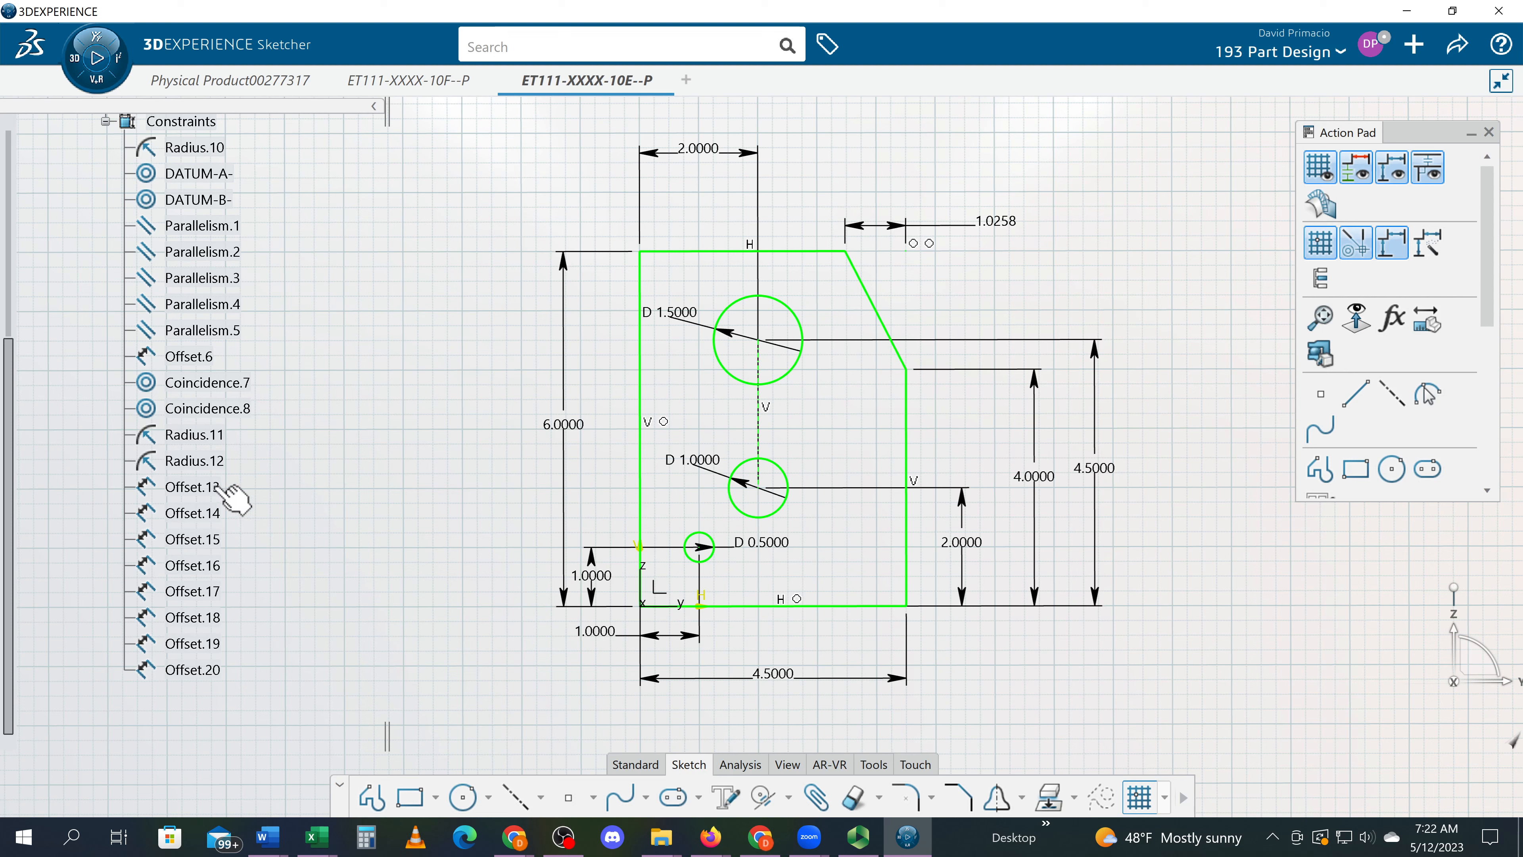
Leave the sketch by activating PartBody and collapse Sketch.1 in the model tree
scroll(245, 493, "up", 3)
double_click(142, 232)
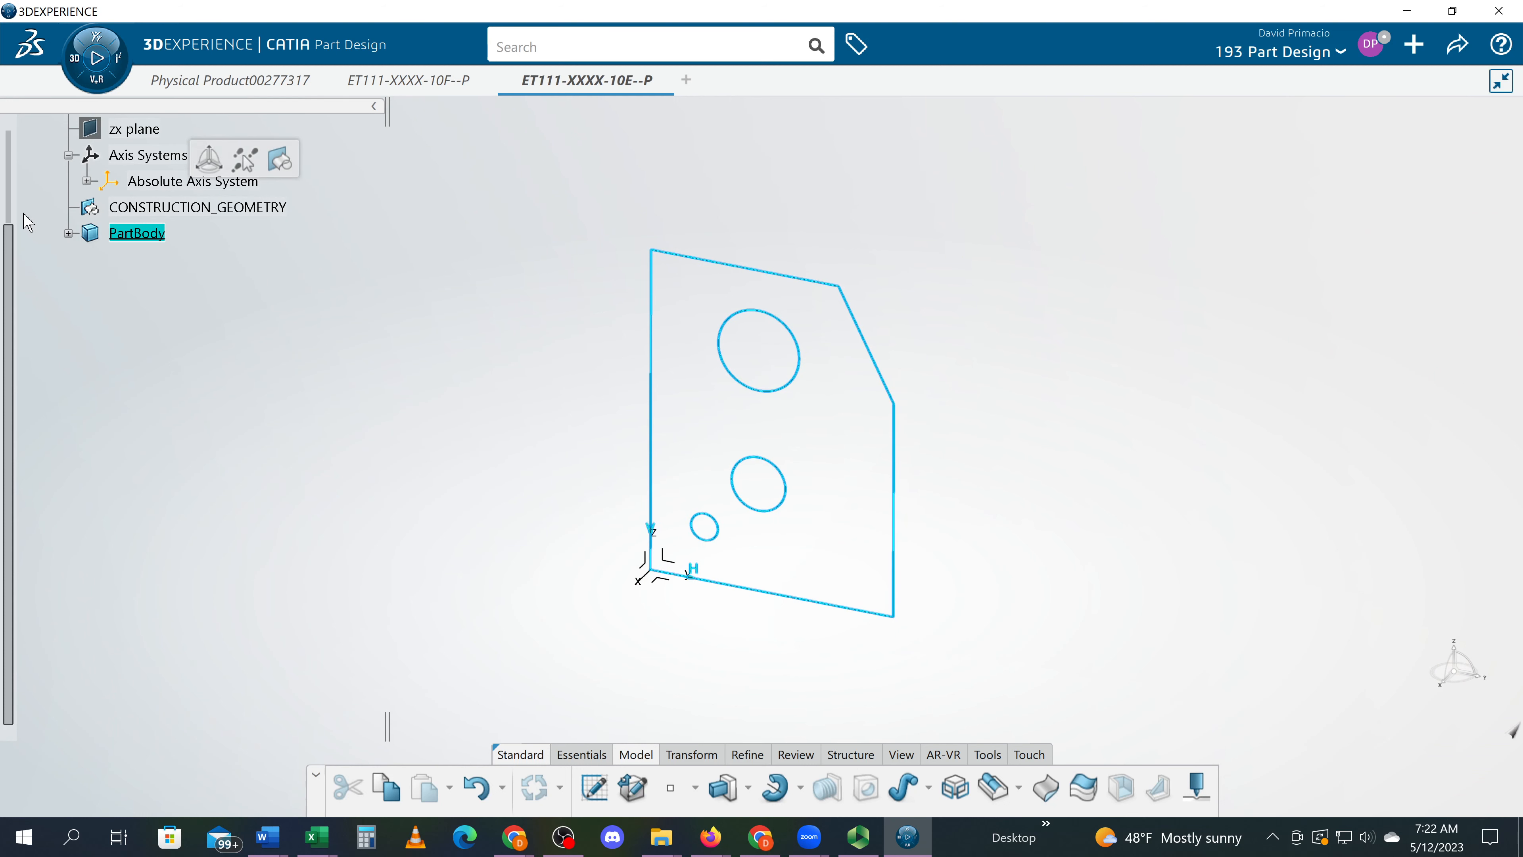
left_click(8, 205)
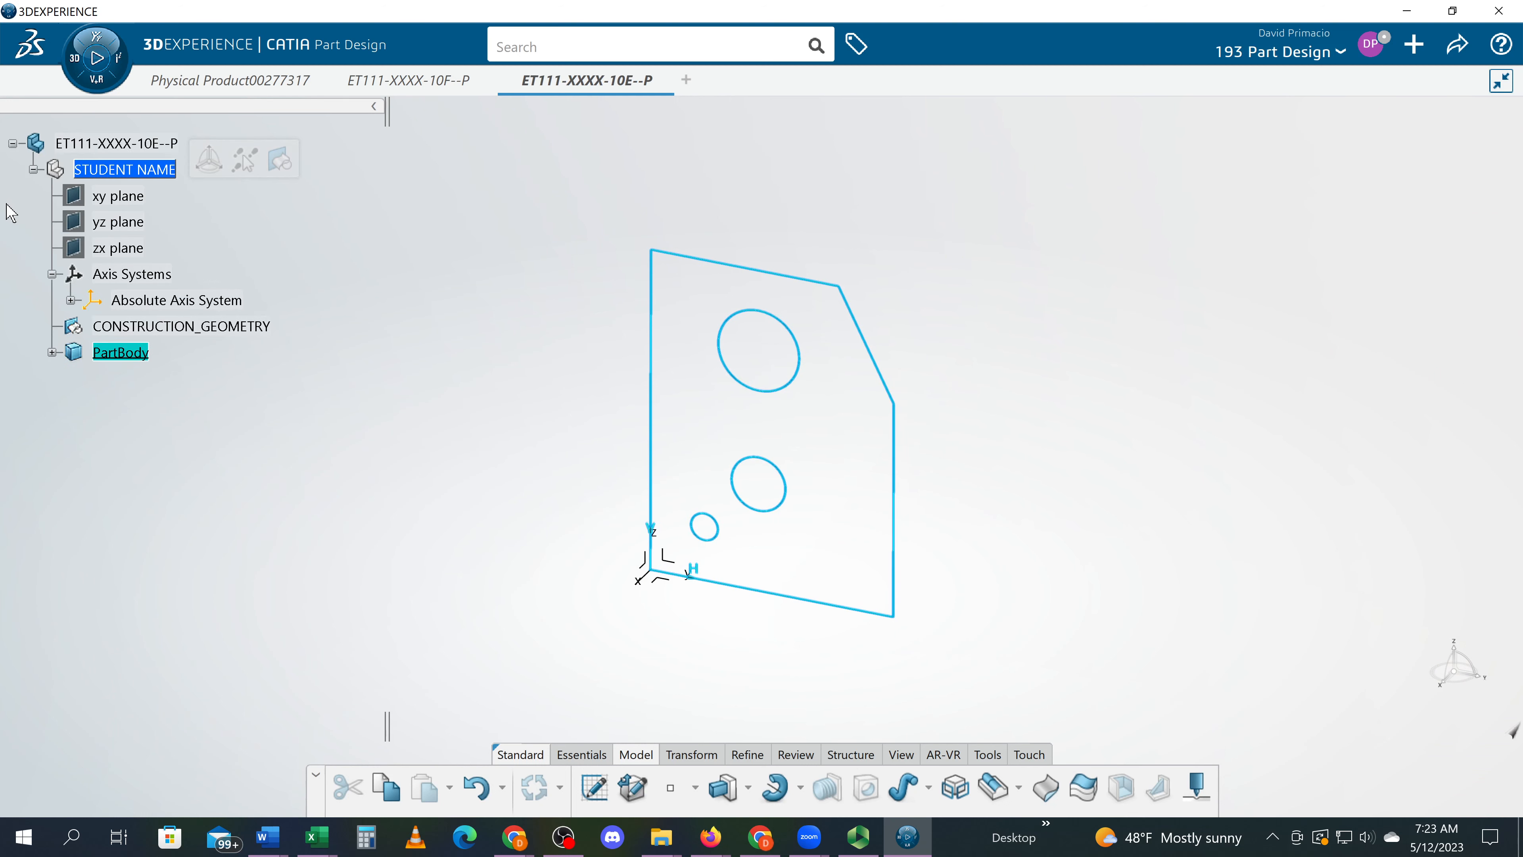
left_click(55, 353)
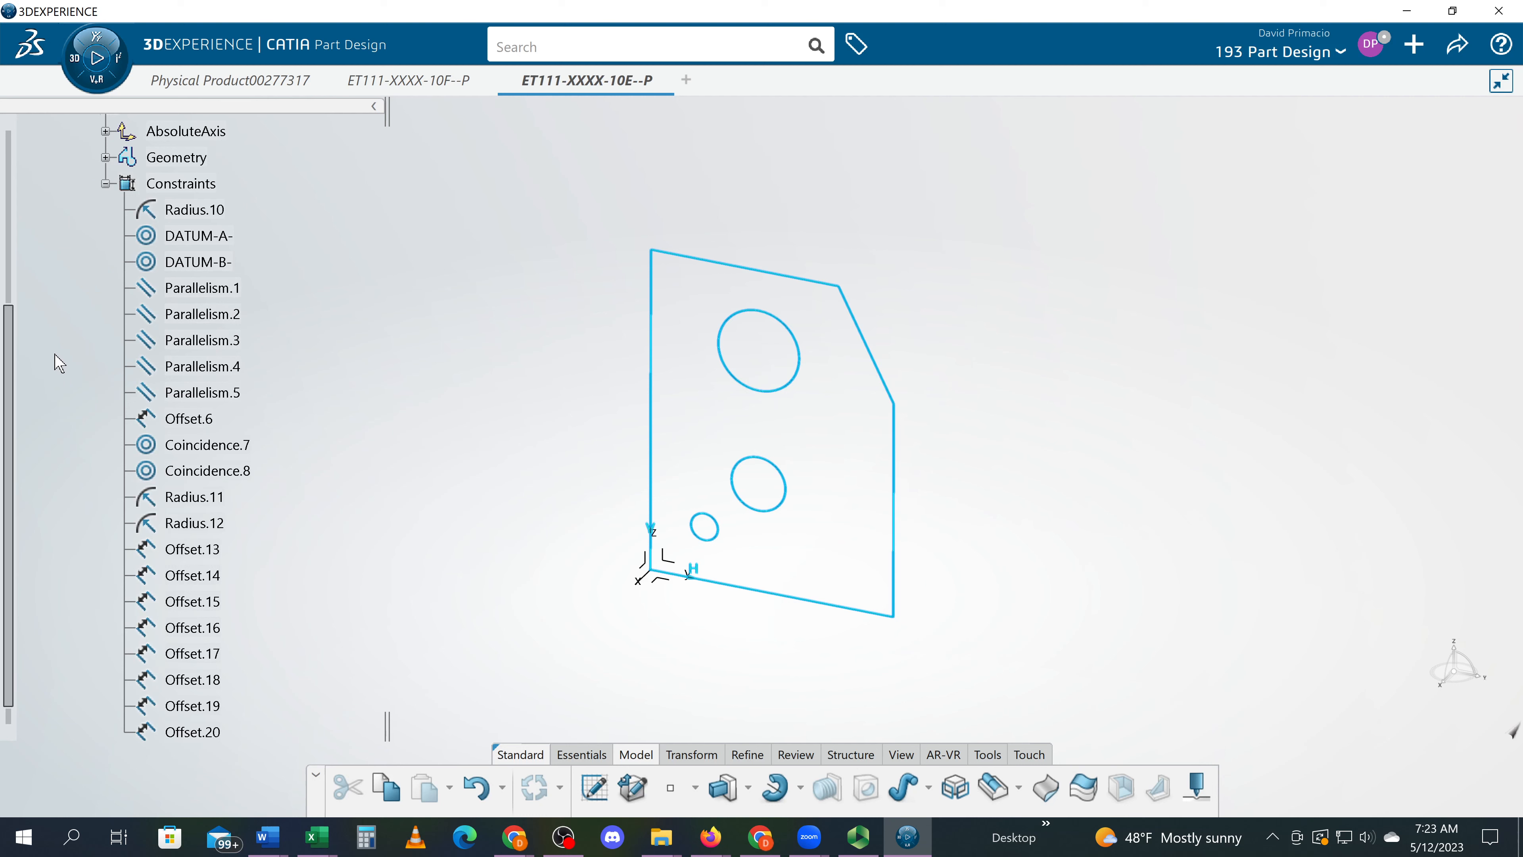
left_click(9, 296)
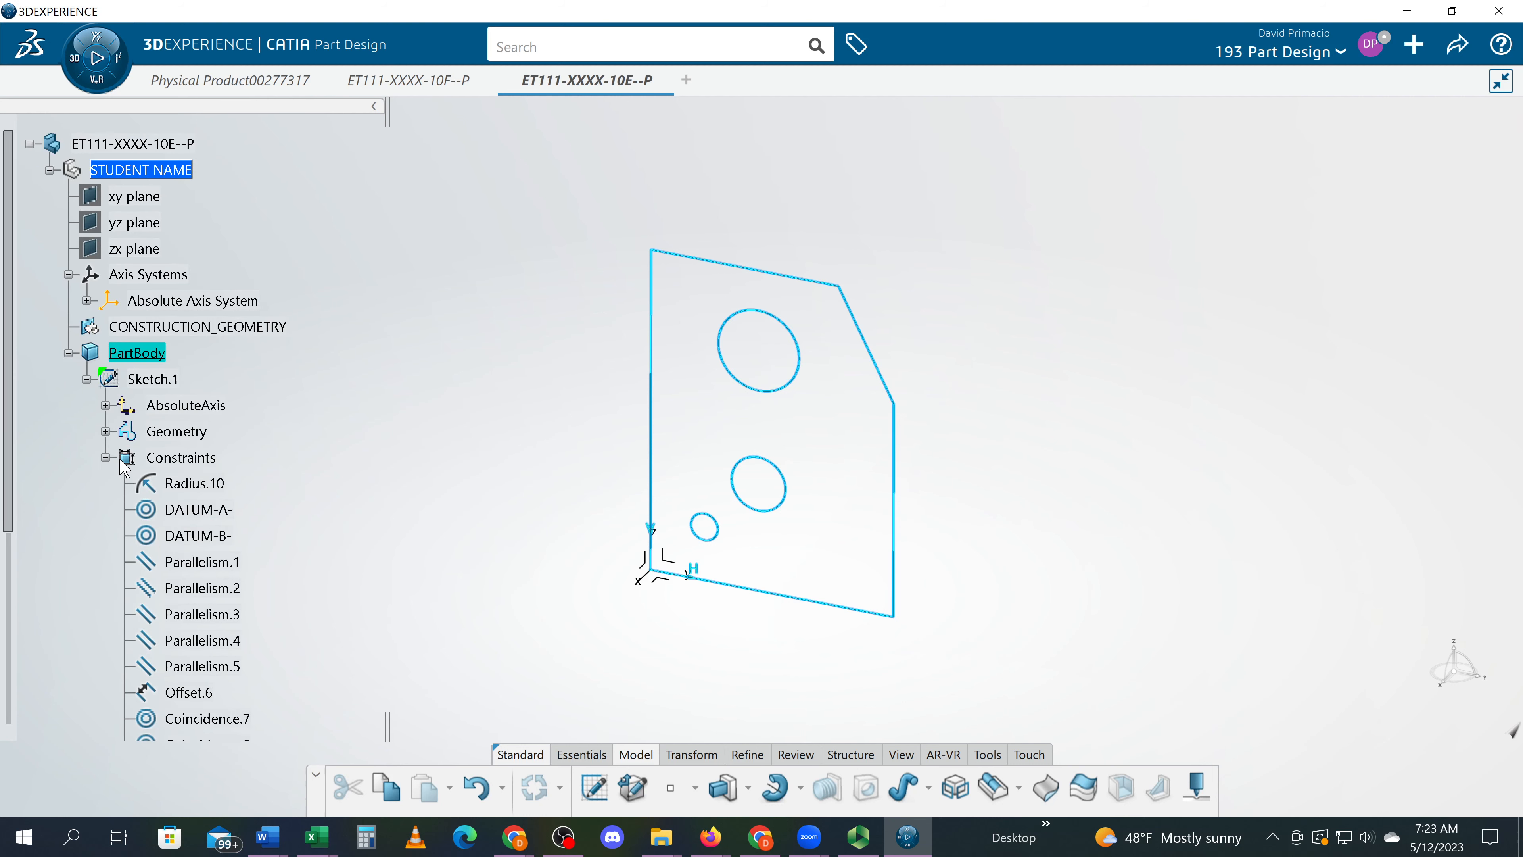
left_click(87, 380)
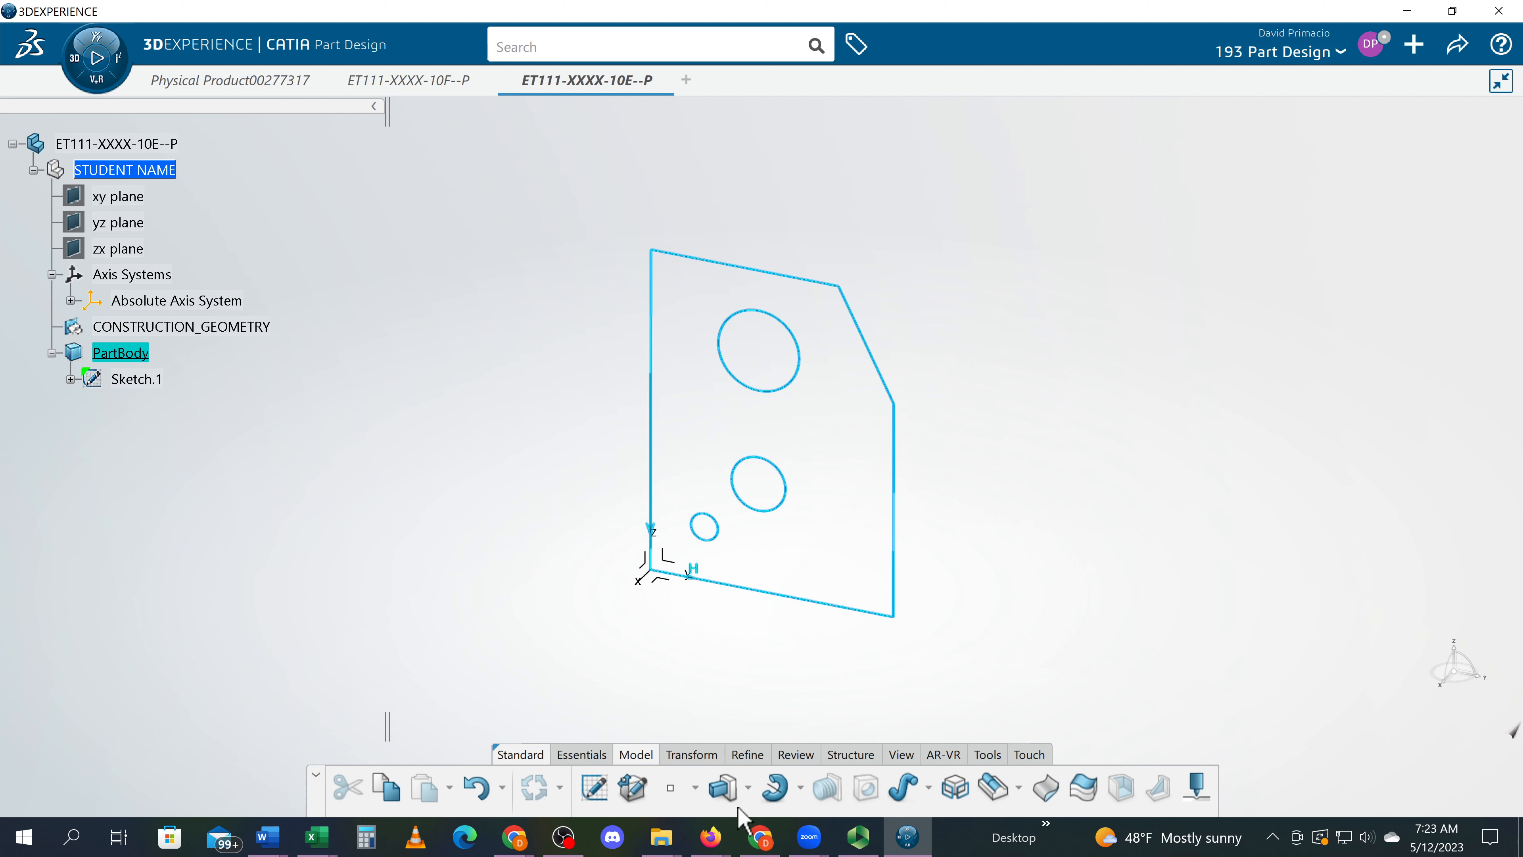
Start a Pad, check the part's thickness on the PDF drawing, and set the pad length to 1.75 in
left_click(723, 787)
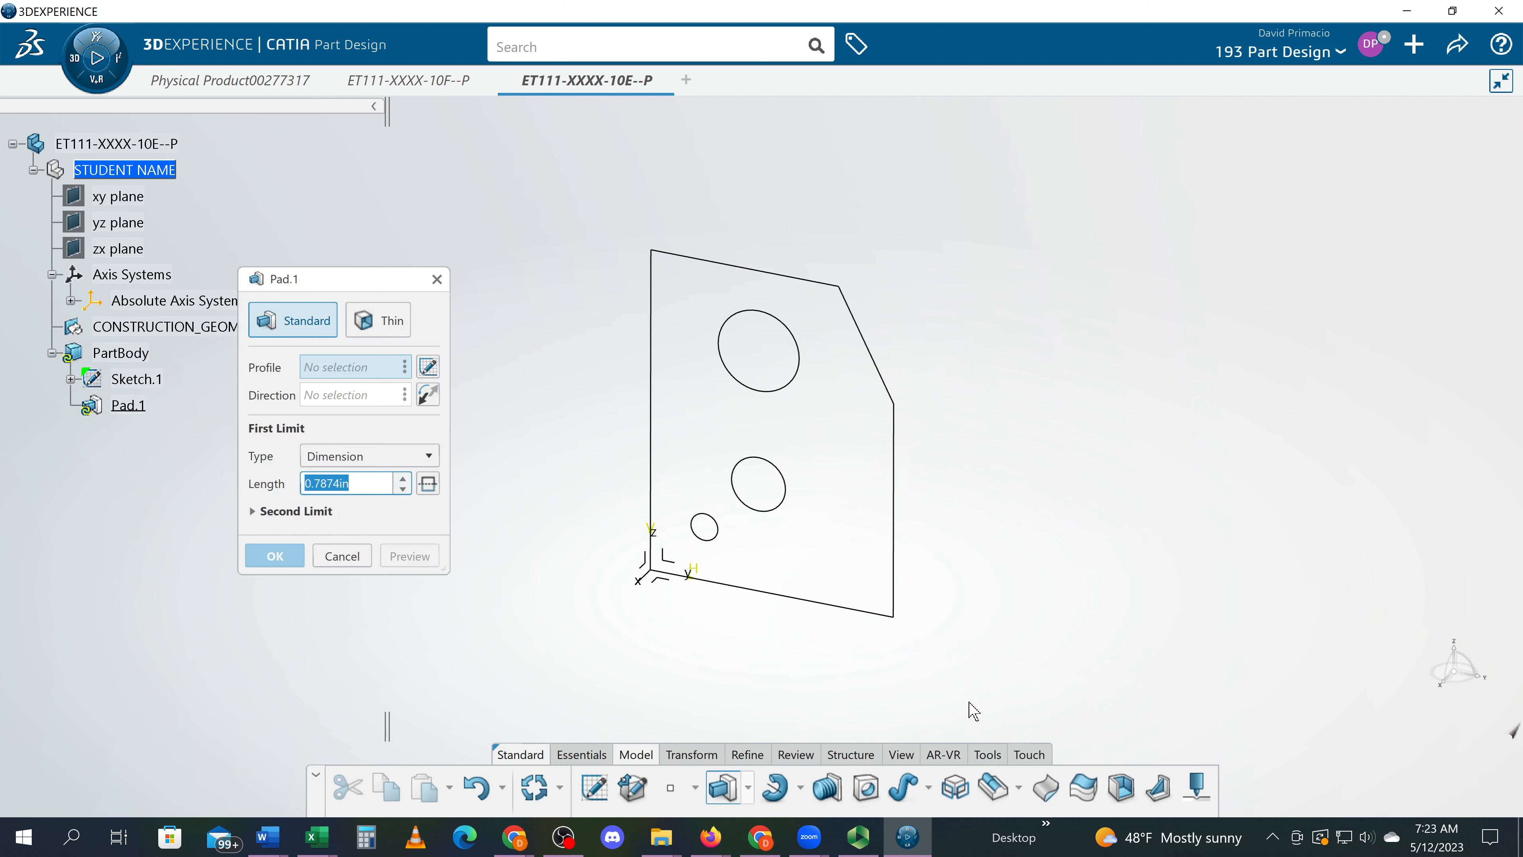
key("alt+Tab")
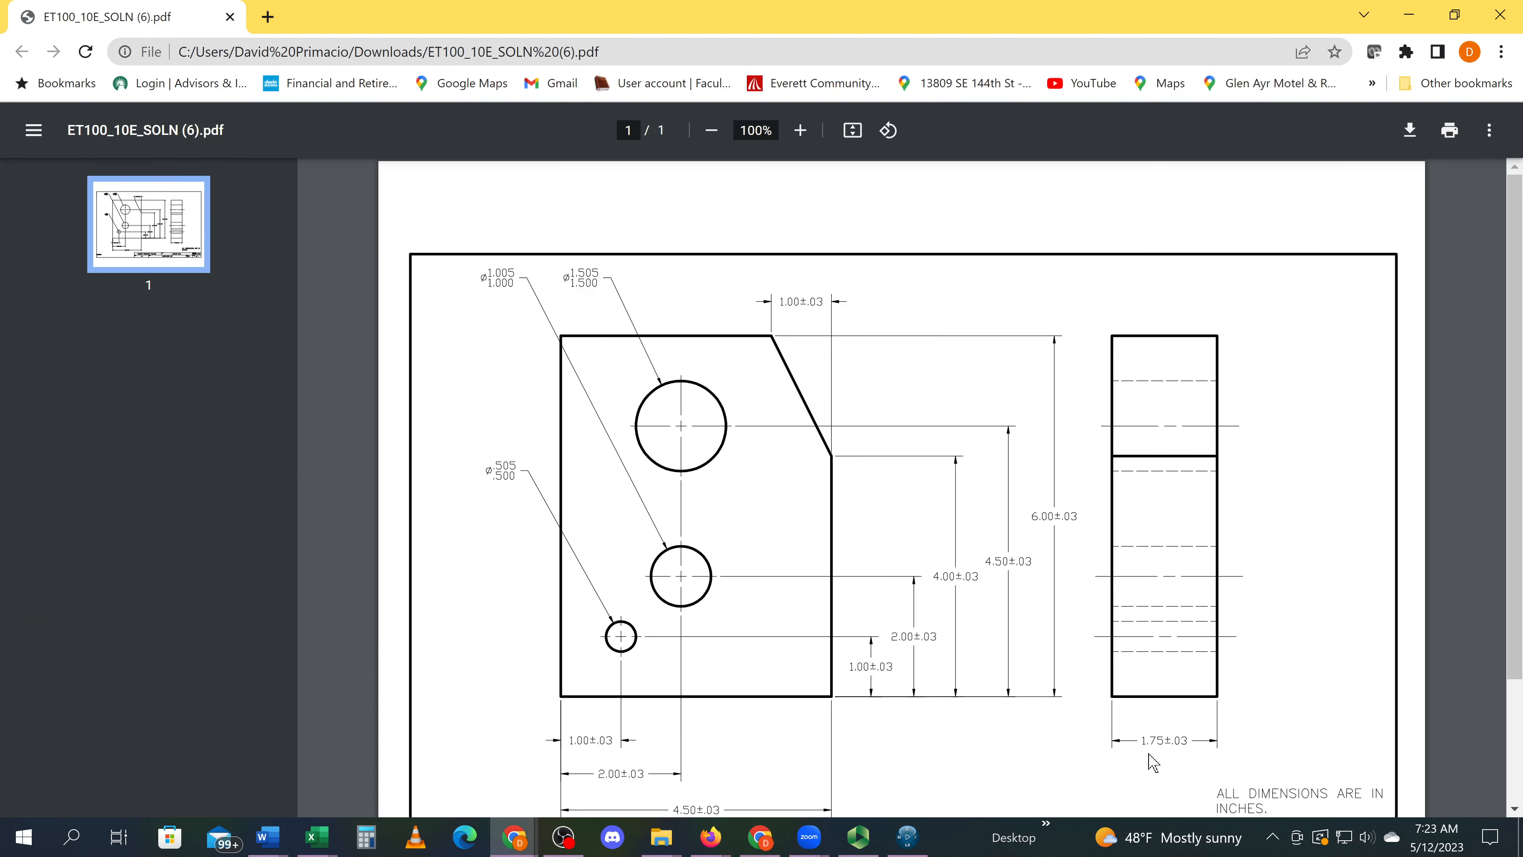
key("alt+Tab")
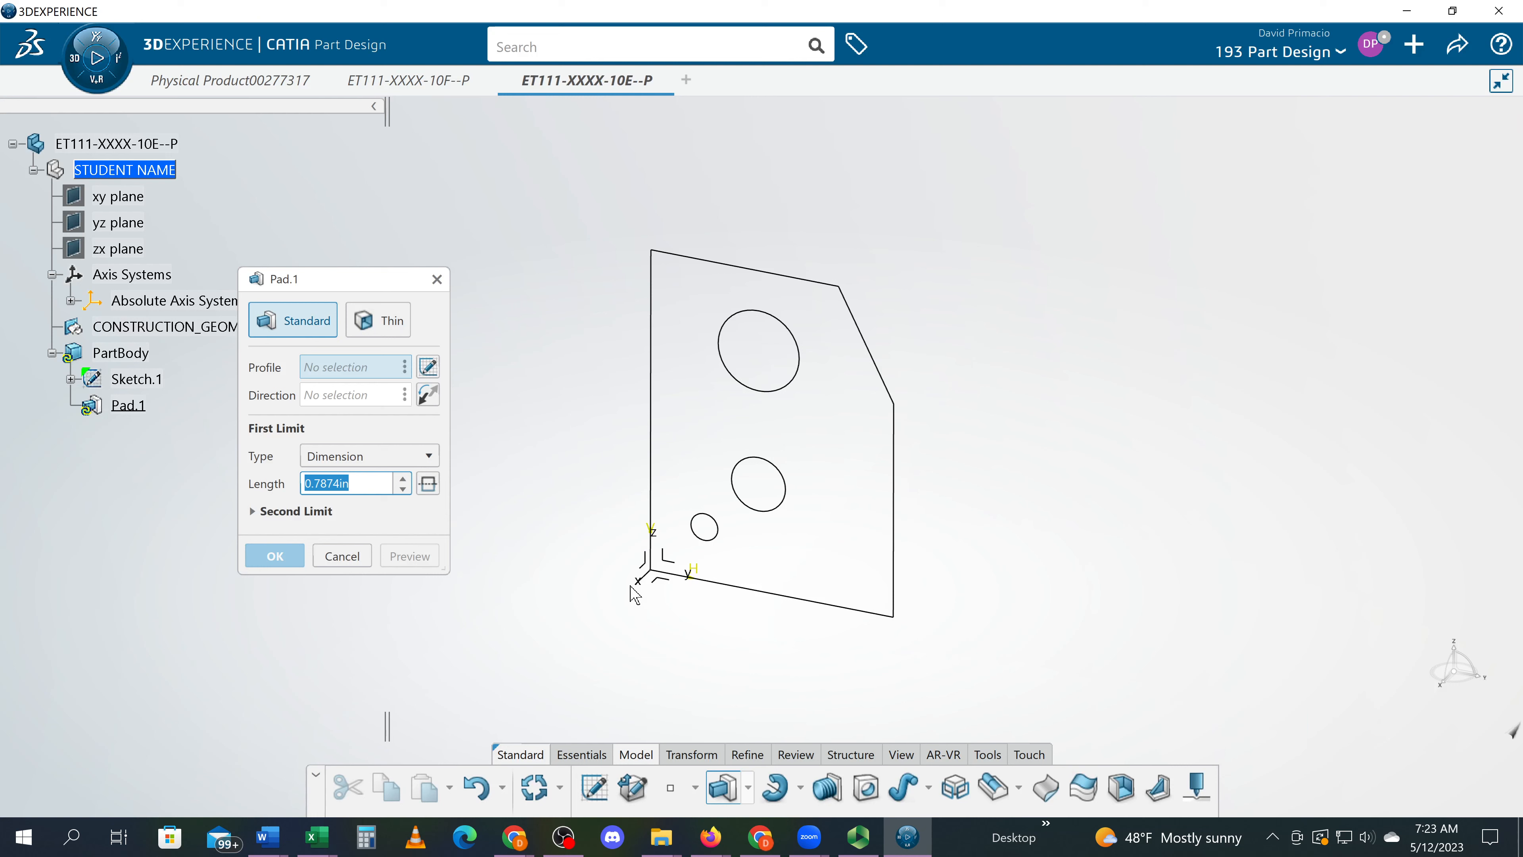
type("1.785")
key("BackSpace")
key("BackSpace")
type("5")
key("Tab")
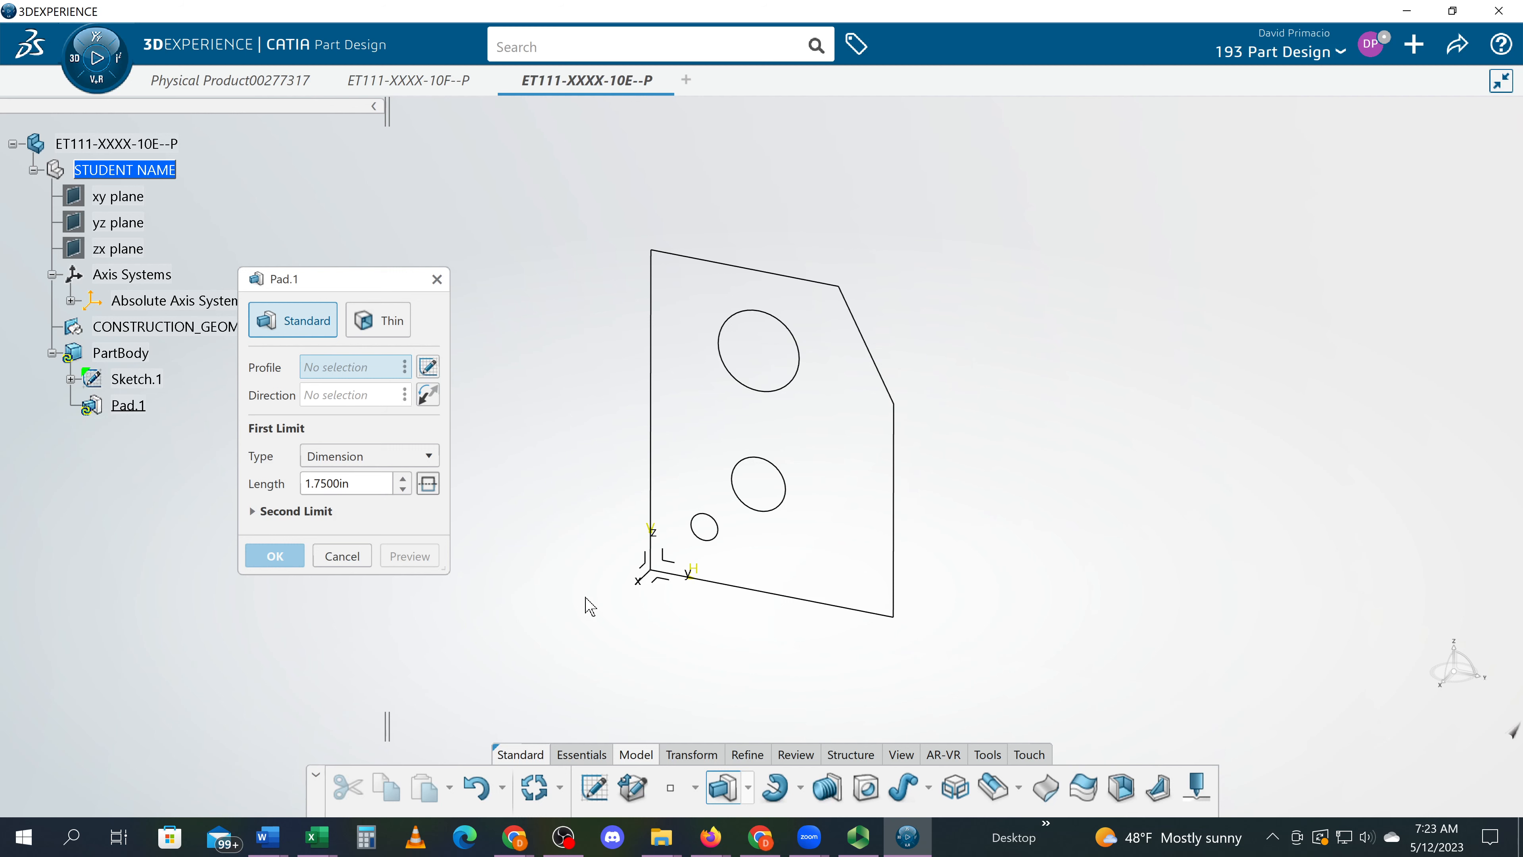
Use Sketch.1 as the pad's profile and reverse the extrusion direction
left_click(144, 378)
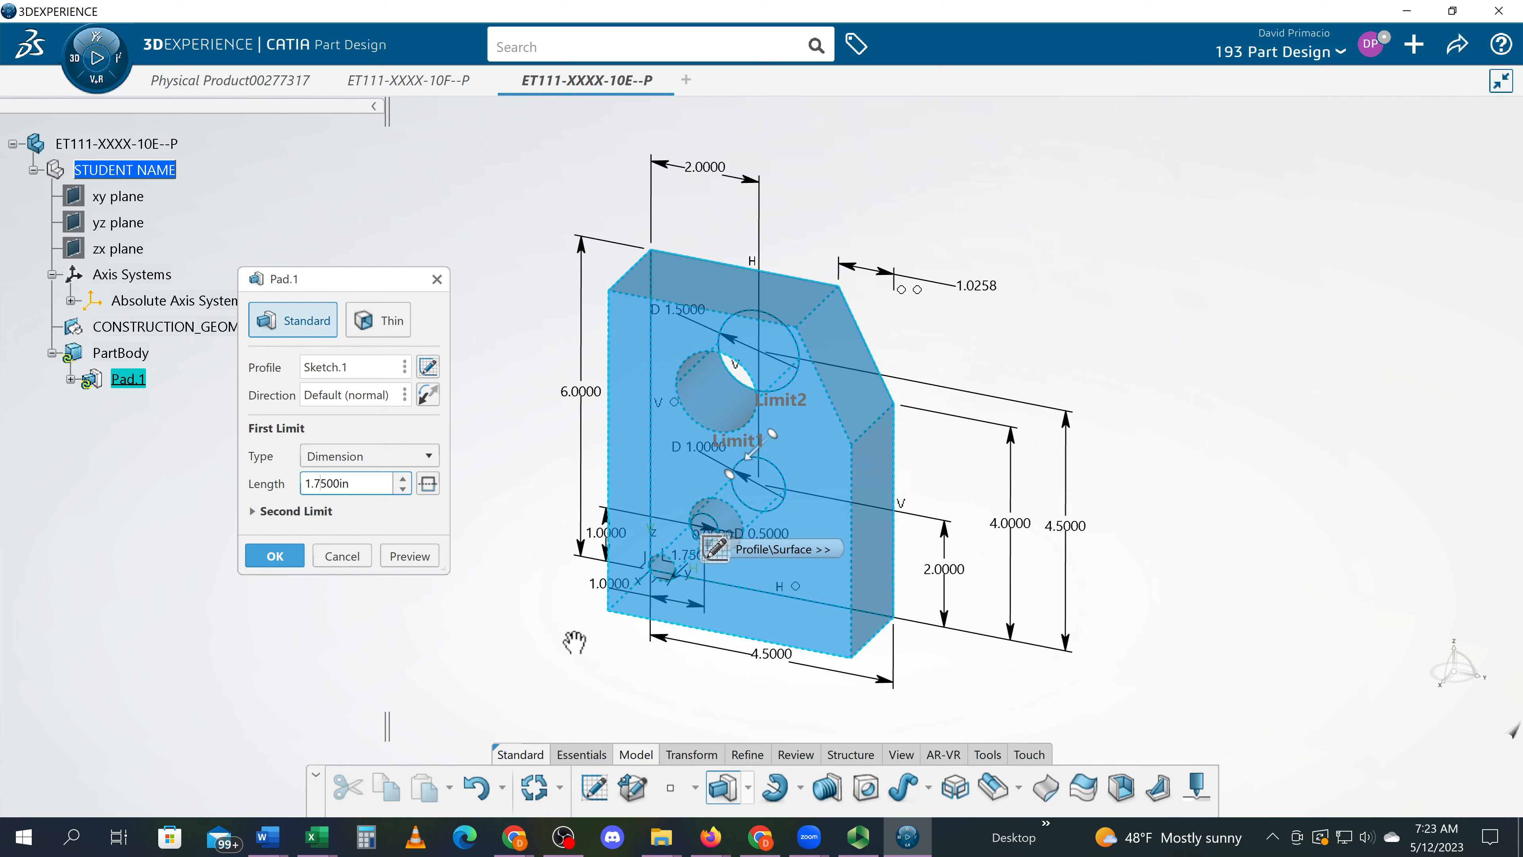
middle_click_drag(574, 642, 574, 636)
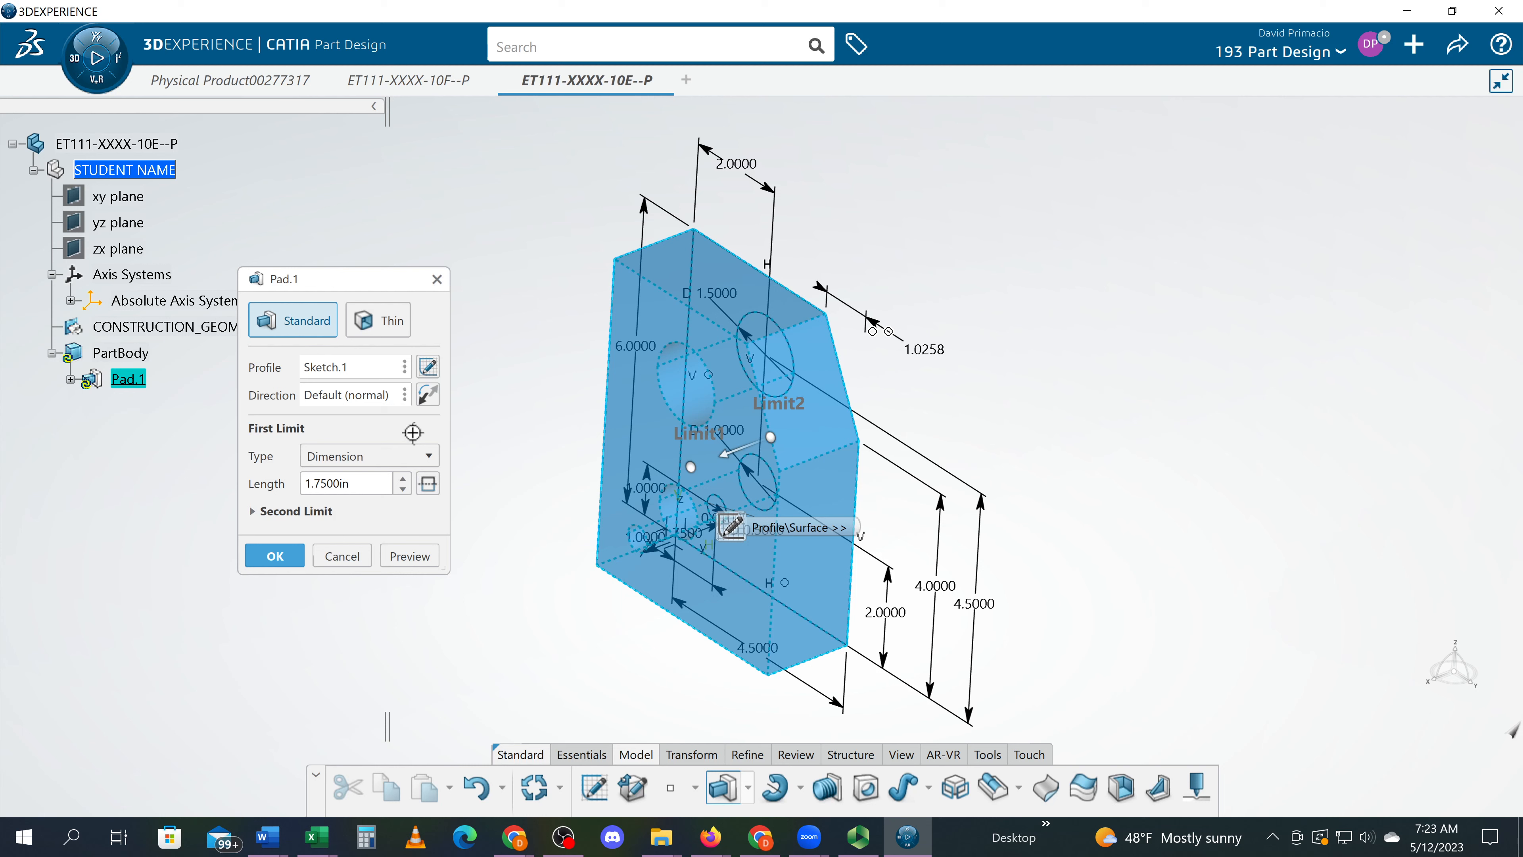
left_click(426, 394)
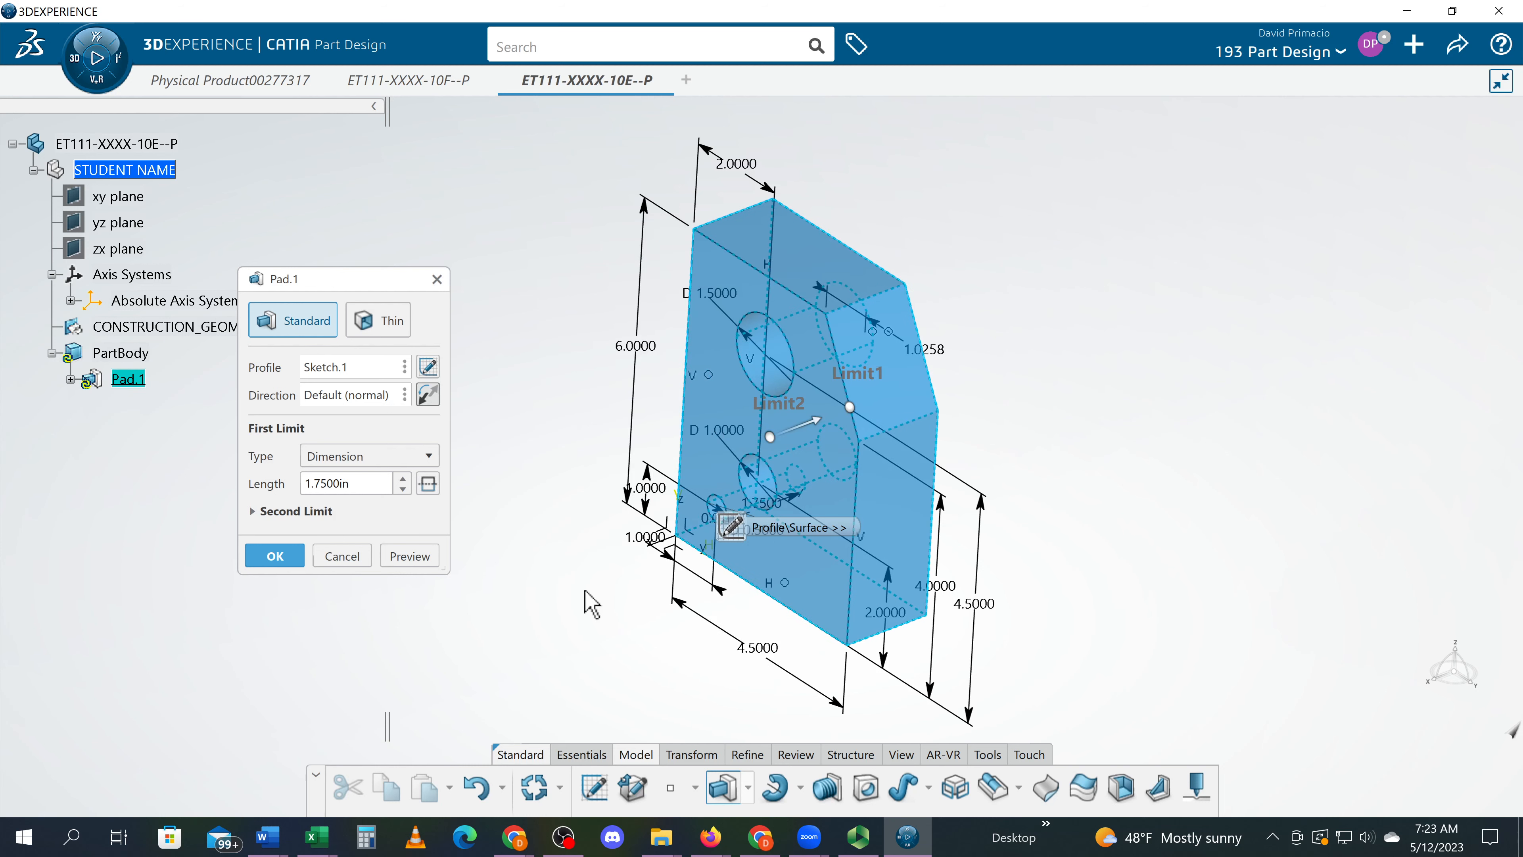
middle_click_drag(587, 600, 748, 634)
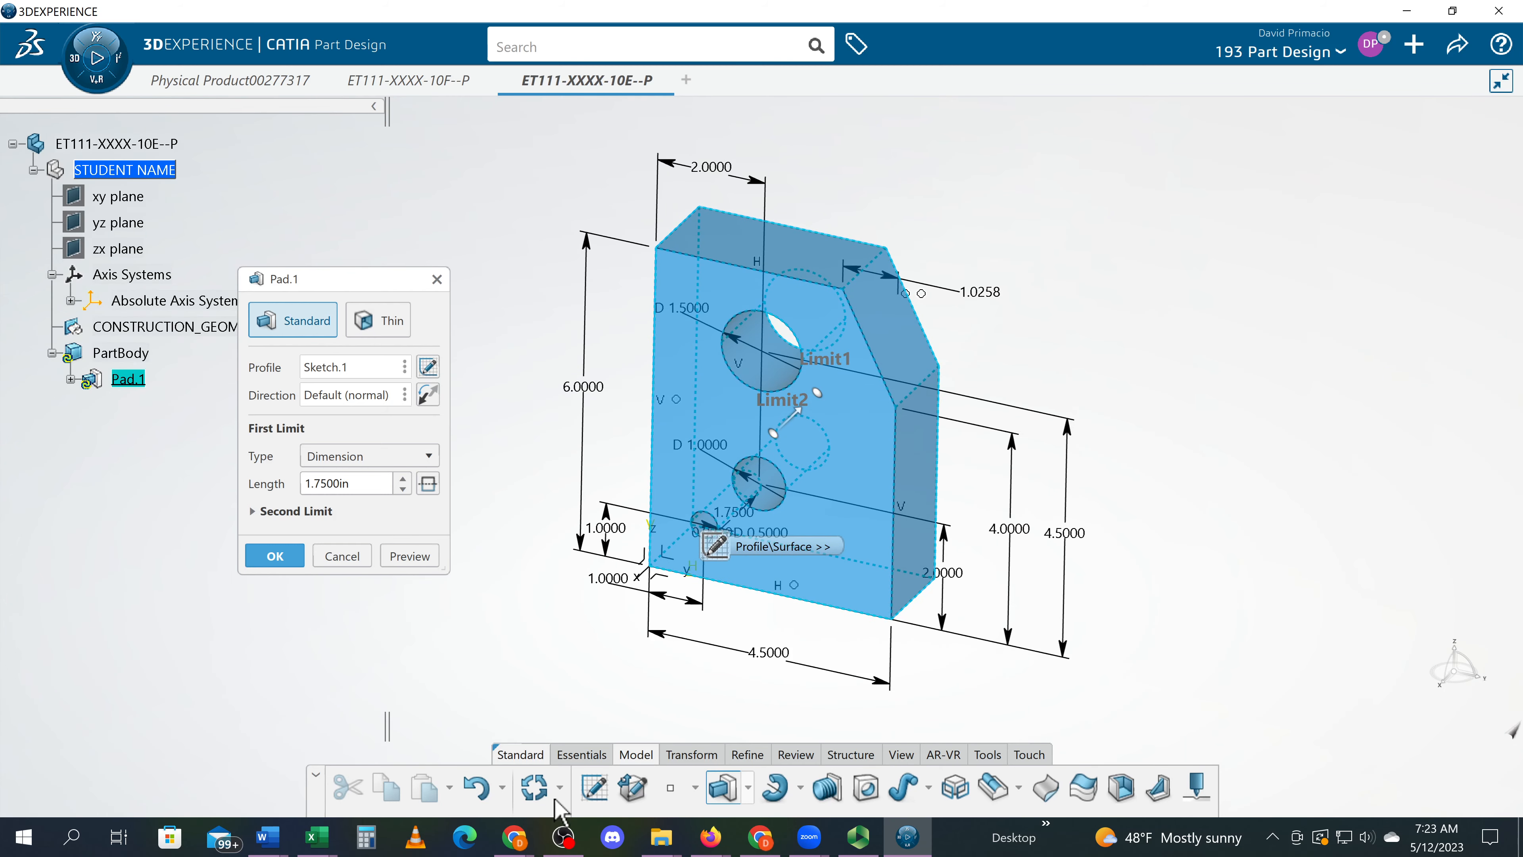